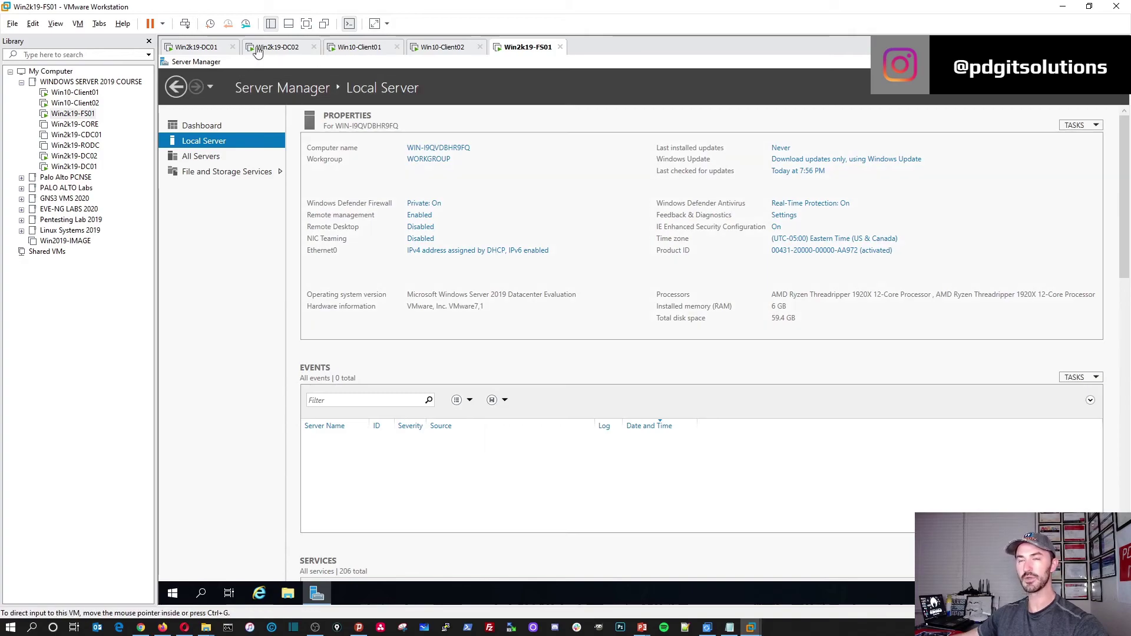
Cycle through the DC01, DC02, Win10-Client01, Win10-Client02 and FS01 consoles, finishing on Win10-Client01.
{"action": "left_click", "coordinate": [192, 47]}
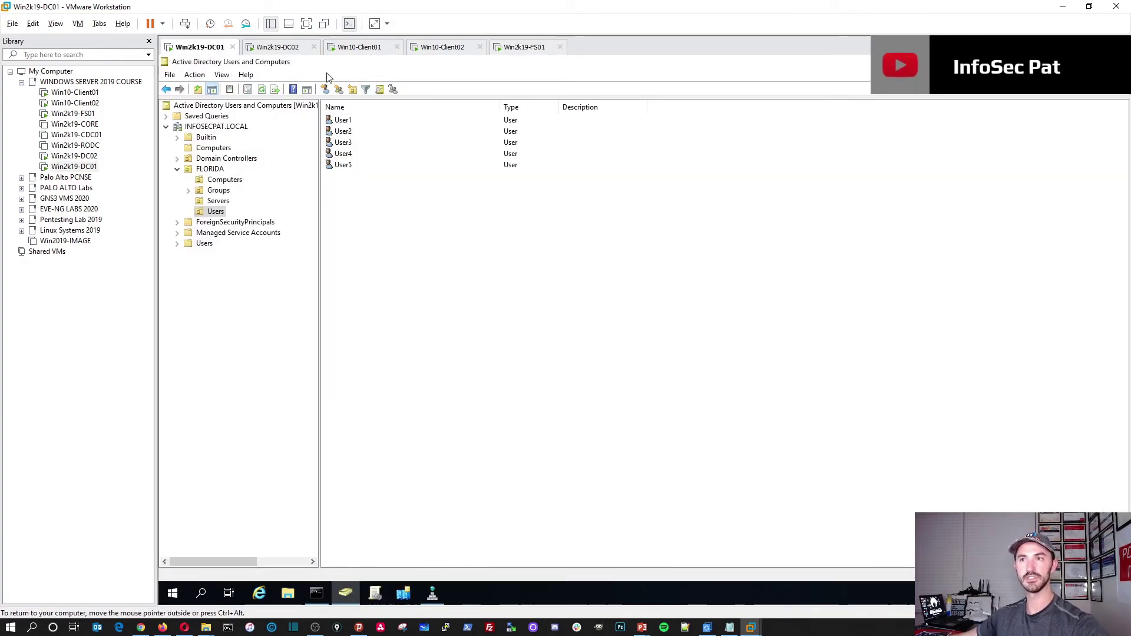
{"action": "left_click", "coordinate": [285, 50]}
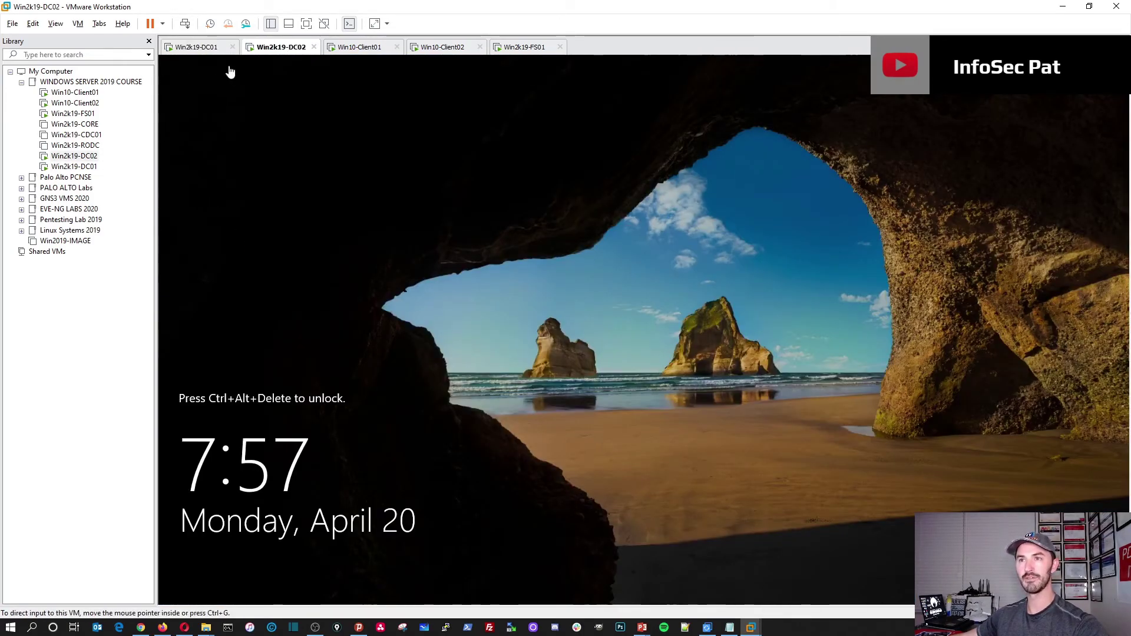
{"action": "left_click", "coordinate": [203, 52]}
{"action": "left_click", "coordinate": [286, 52]}
{"action": "left_click", "coordinate": [365, 50]}
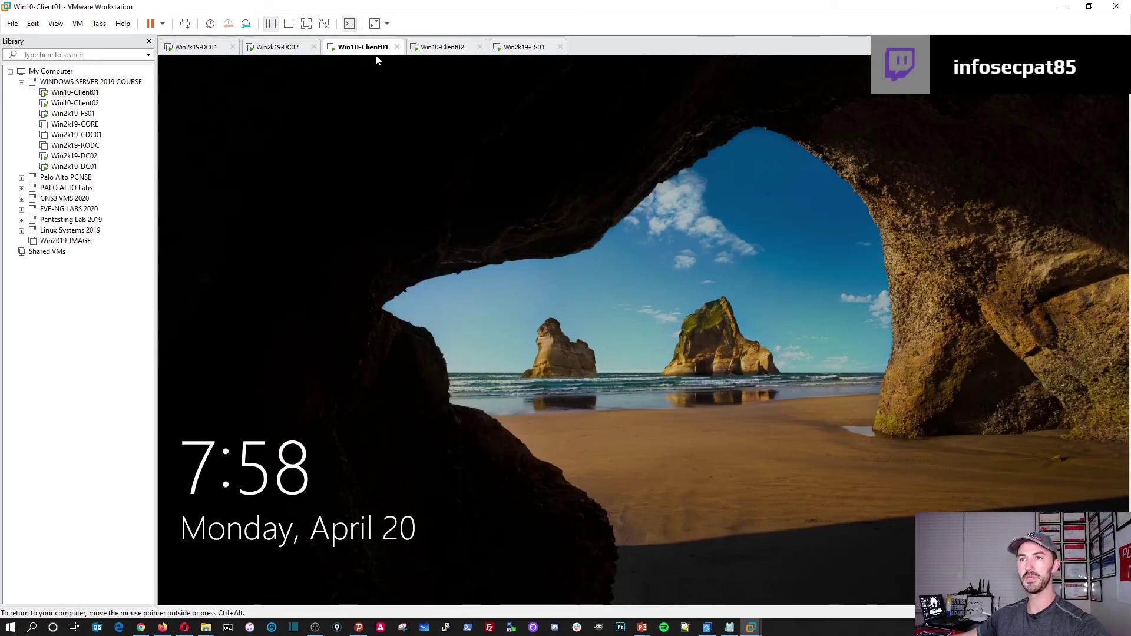
{"action": "left_click", "coordinate": [468, 52]}
{"action": "left_click", "coordinate": [517, 52]}
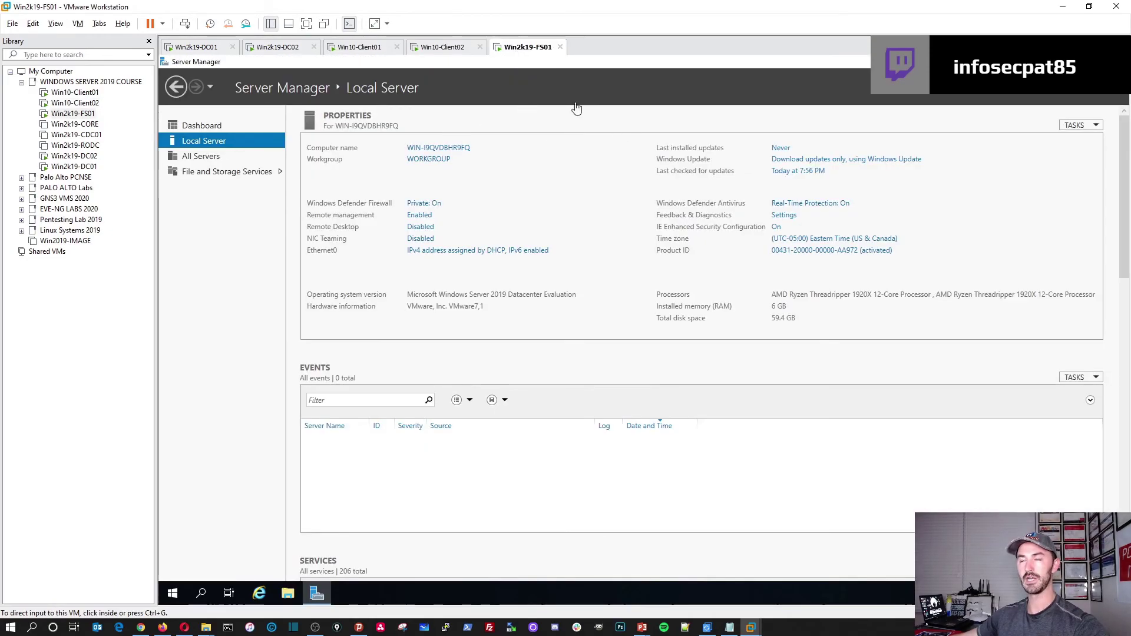
{"action": "left_click", "coordinate": [361, 48]}
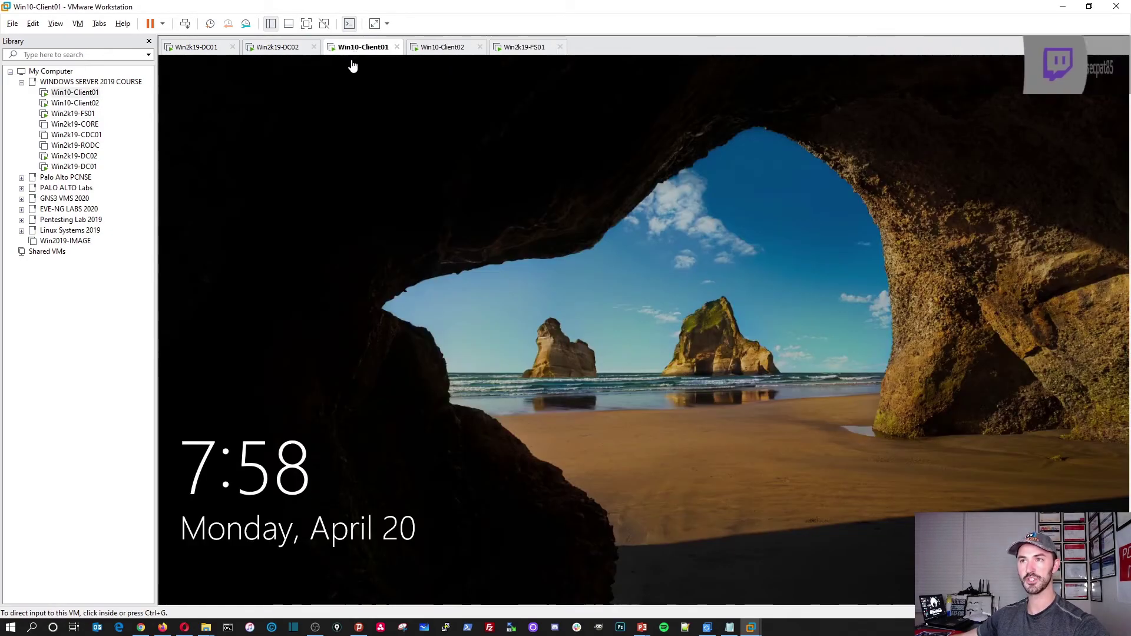
{"action": "left_click", "coordinate": [200, 49]}
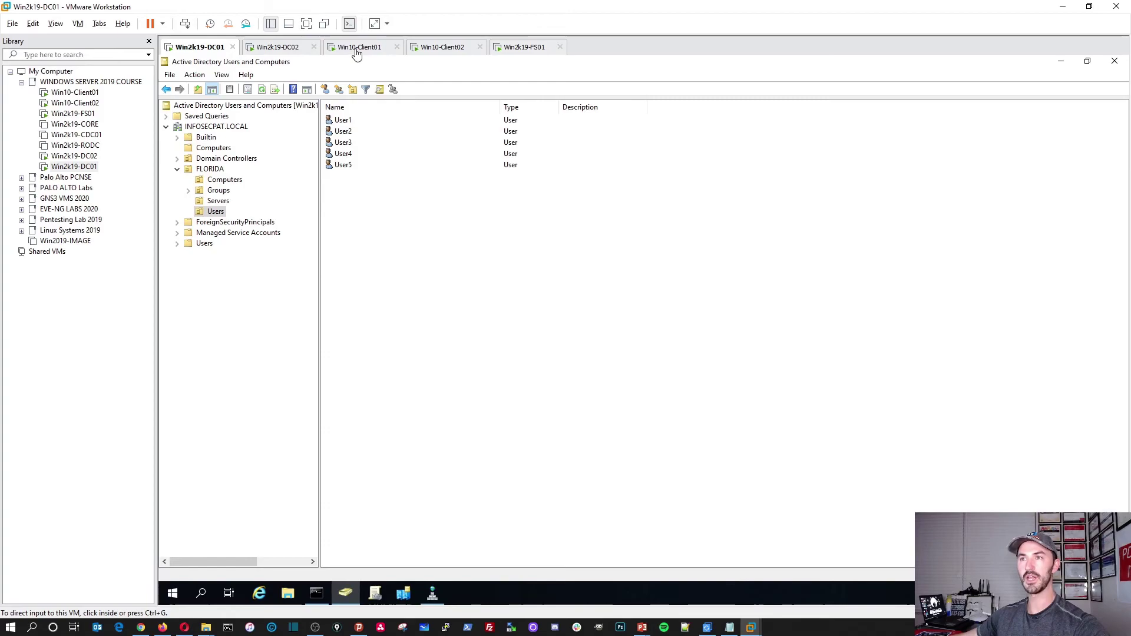
{"action": "left_click", "coordinate": [357, 51]}
Sign in to Win10-Client01 as user1 with its password via Other user.
{"action": "left_click", "coordinate": [185, 24]}
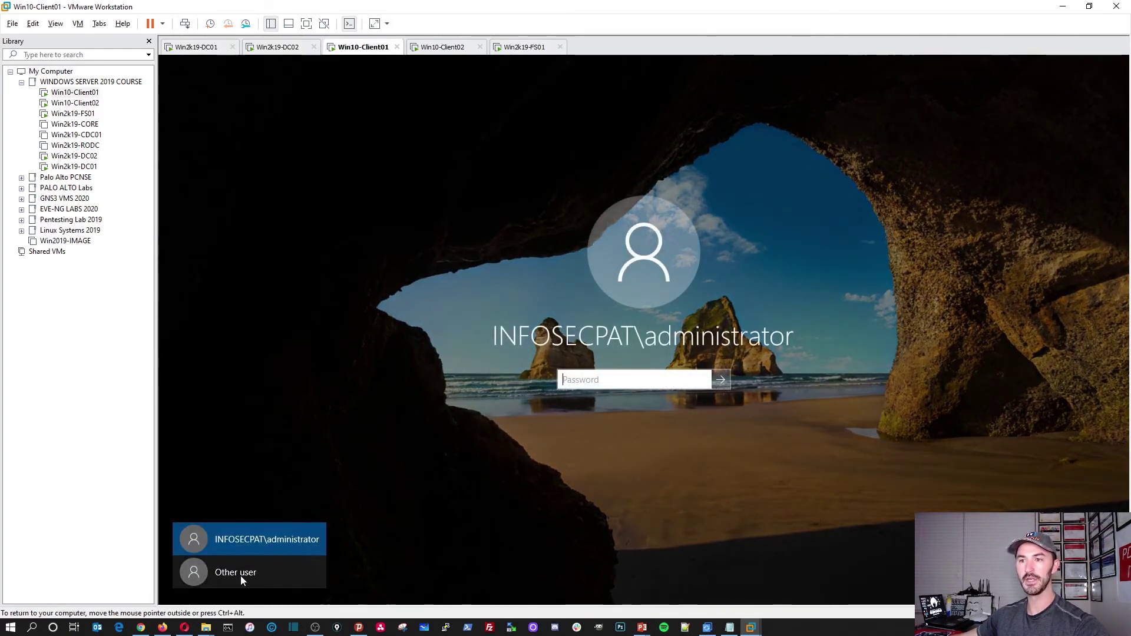
{"action": "left_click", "coordinate": [240, 576]}
{"action": "type", "text": "user"}
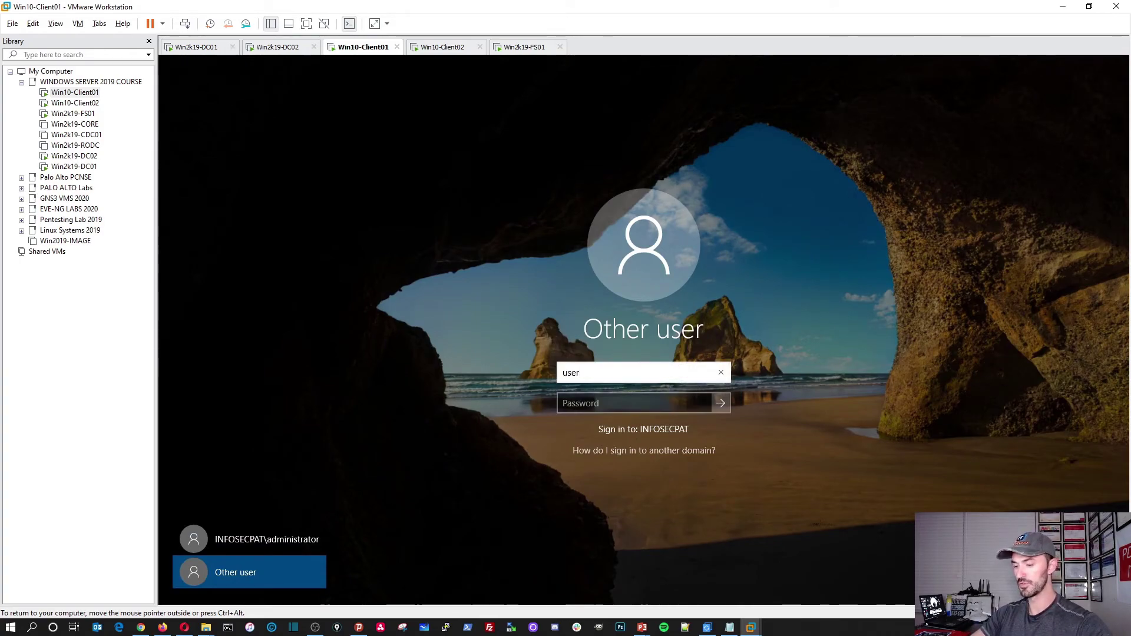
{"action": "type", "text": "1"}
{"action": "key", "text": "Tab"}
{"action": "type", "text": "Pa"}
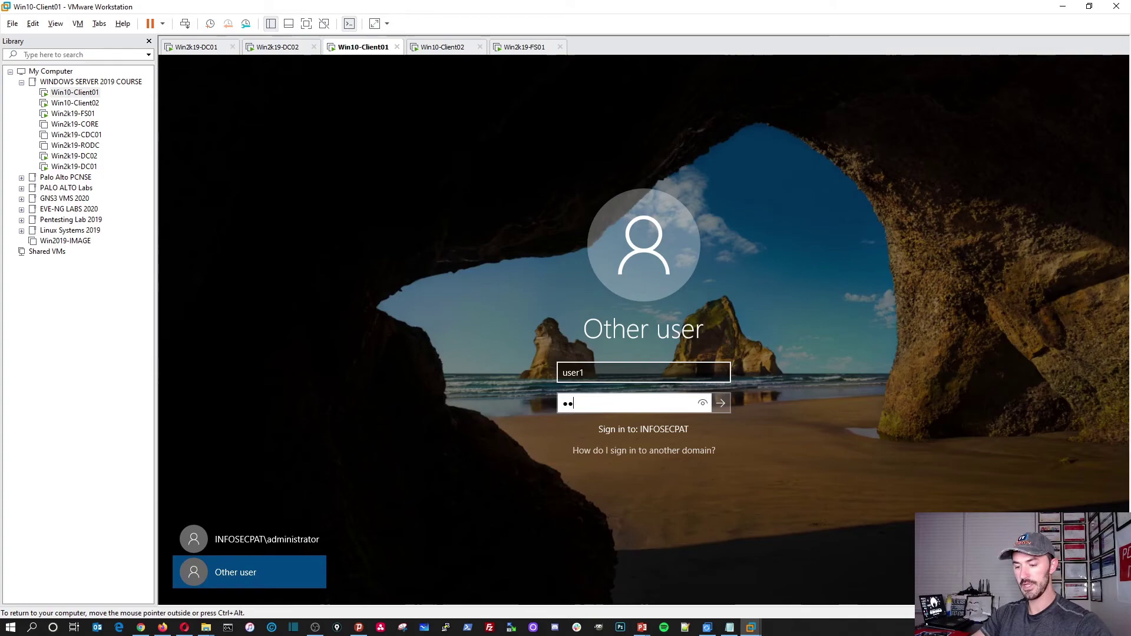
{"action": "key", "text": "Return"}
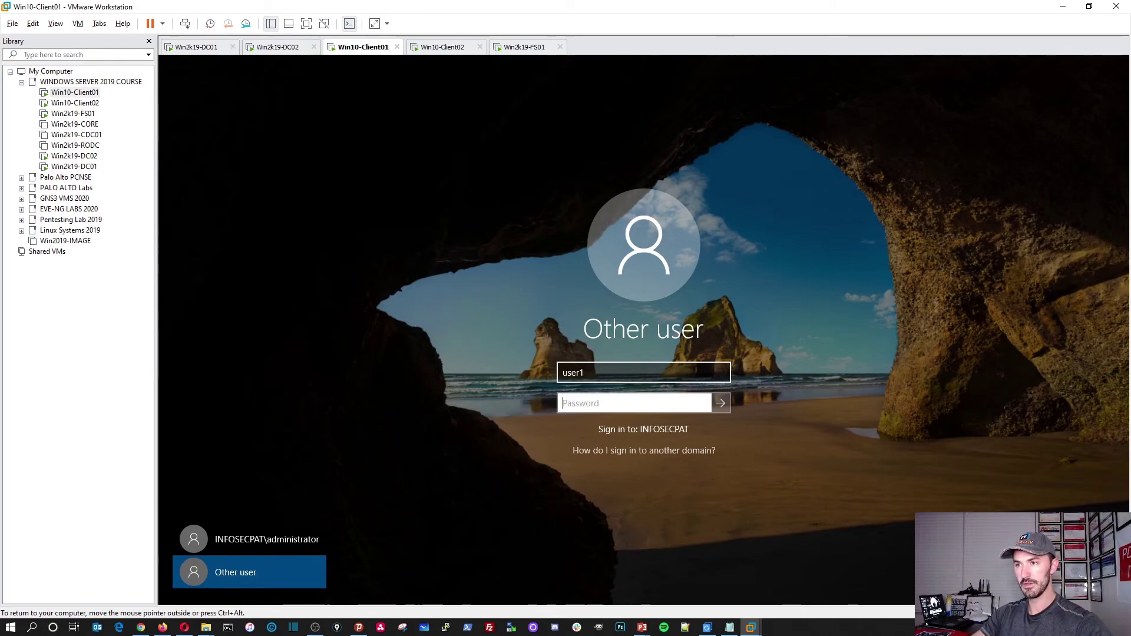
{"action": "type", "text": "Pa"}
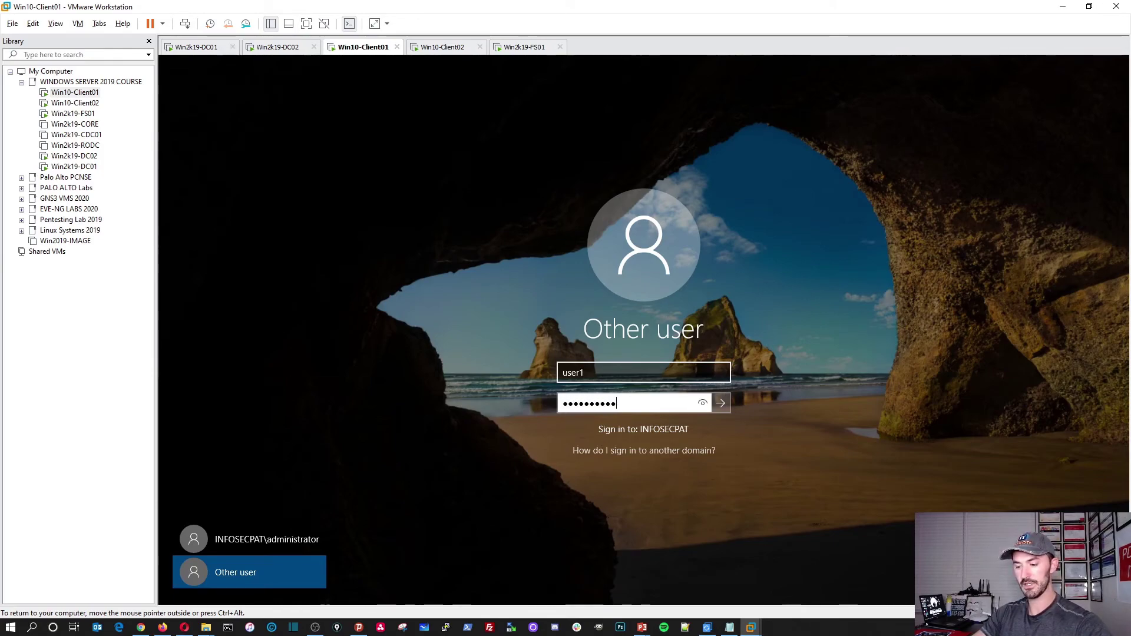
{"action": "key", "text": "Return"}
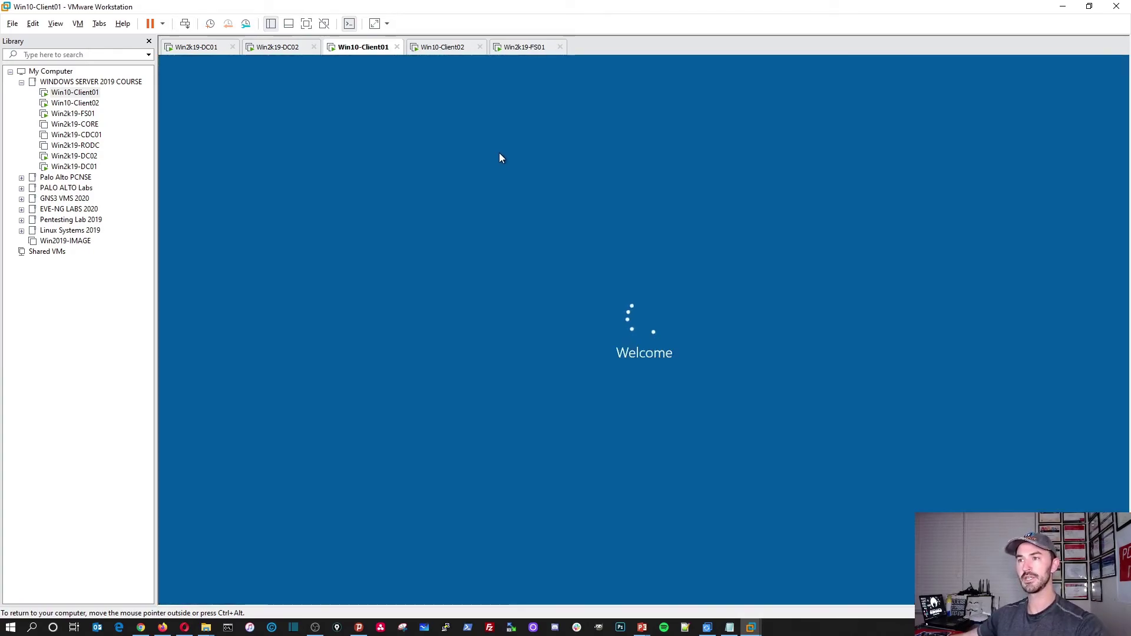
Sign in to Win10-Client02 as user2, then switch back to DC01's console.
{"action": "left_click", "coordinate": [439, 48]}
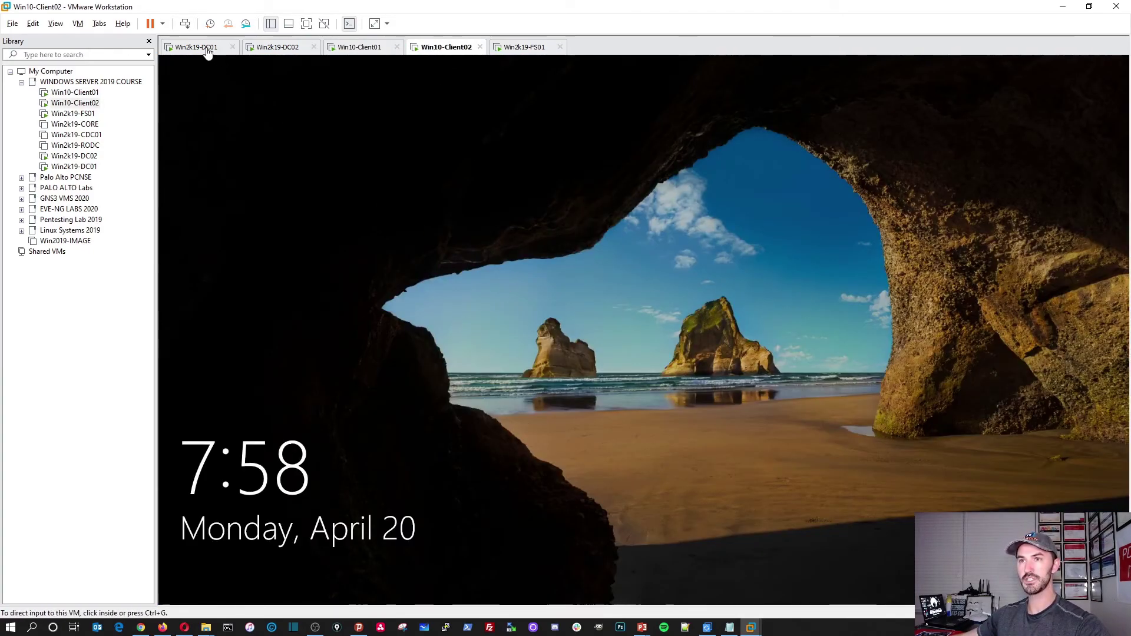
{"action": "left_click", "coordinate": [260, 110]}
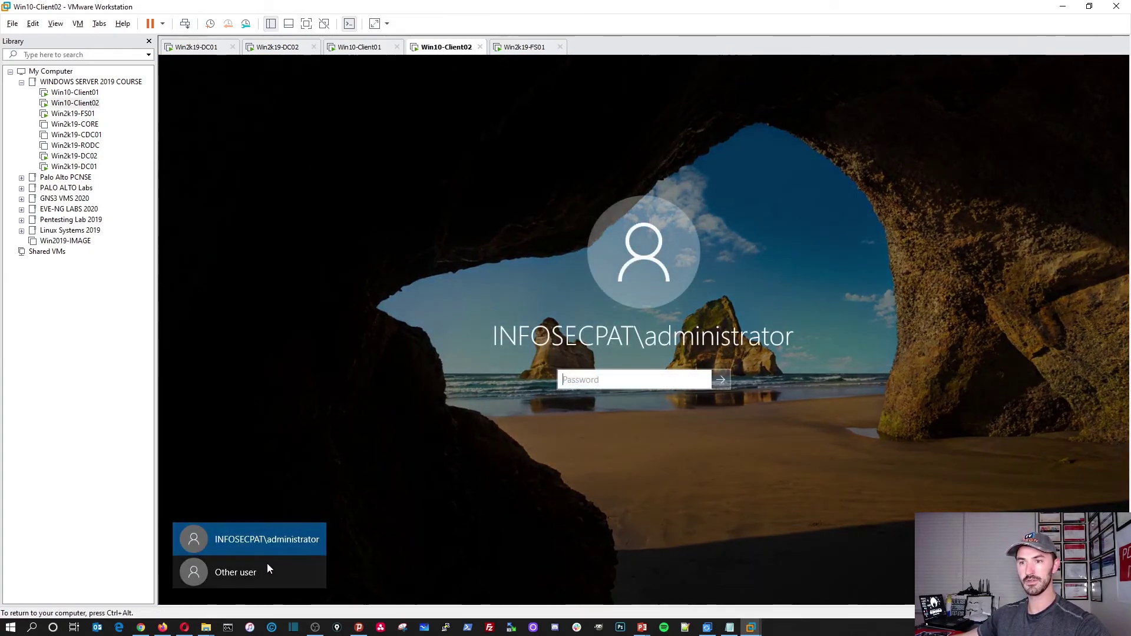
{"action": "left_click", "coordinate": [268, 569]}
{"action": "type", "text": "user2"}
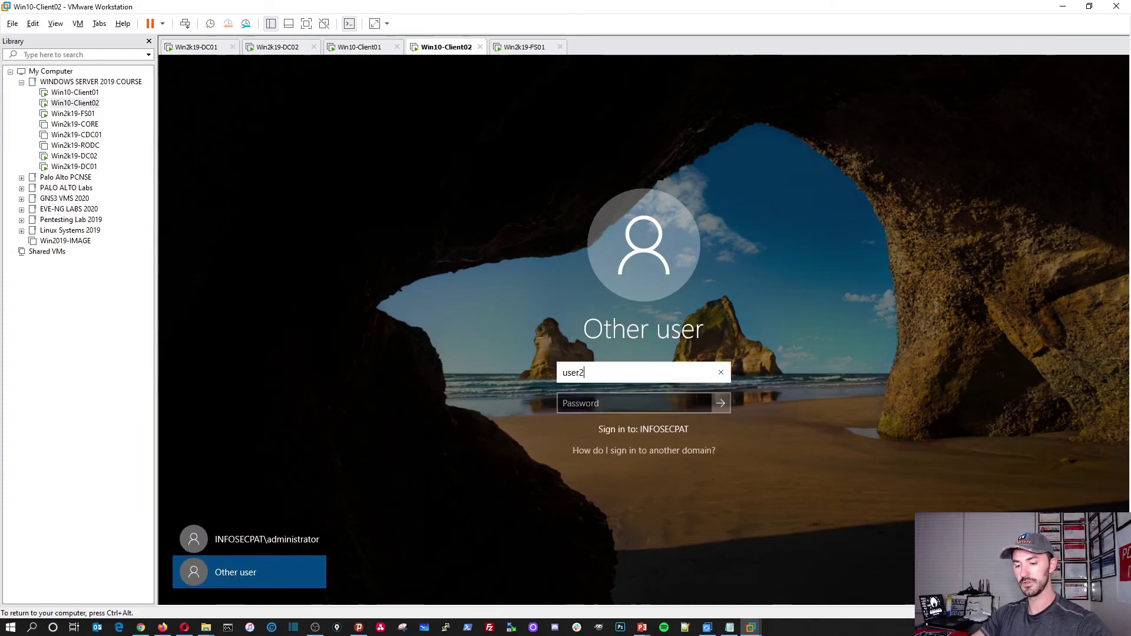
{"action": "key", "text": "Tab"}
{"action": "type", "text": "******"}
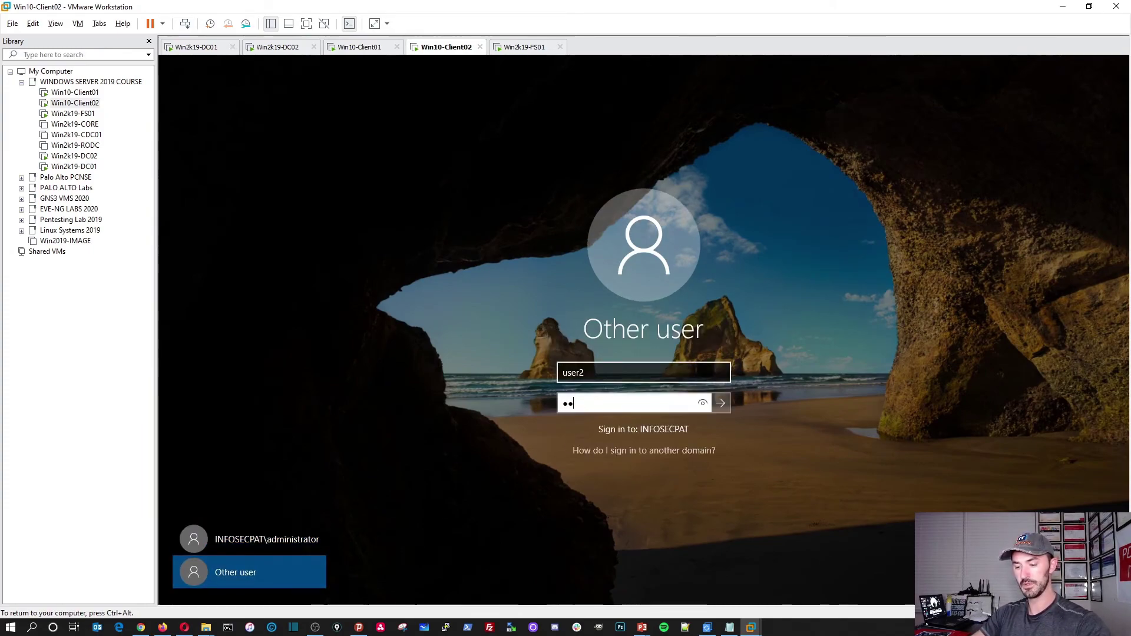
{"action": "key", "text": "Return"}
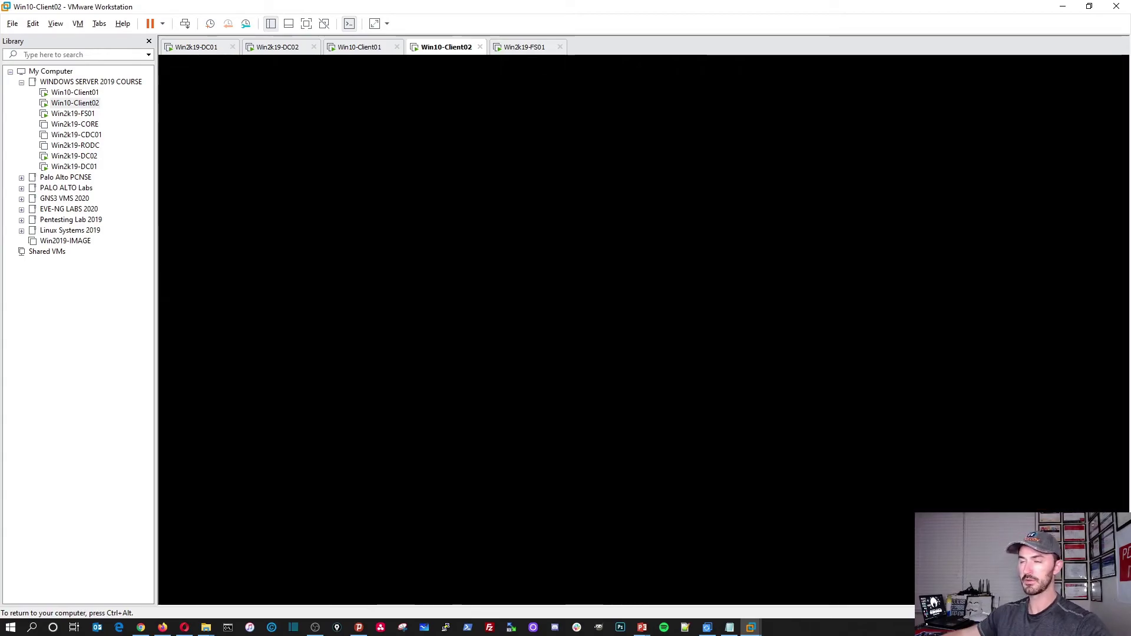
{"action": "left_click", "coordinate": [198, 47]}
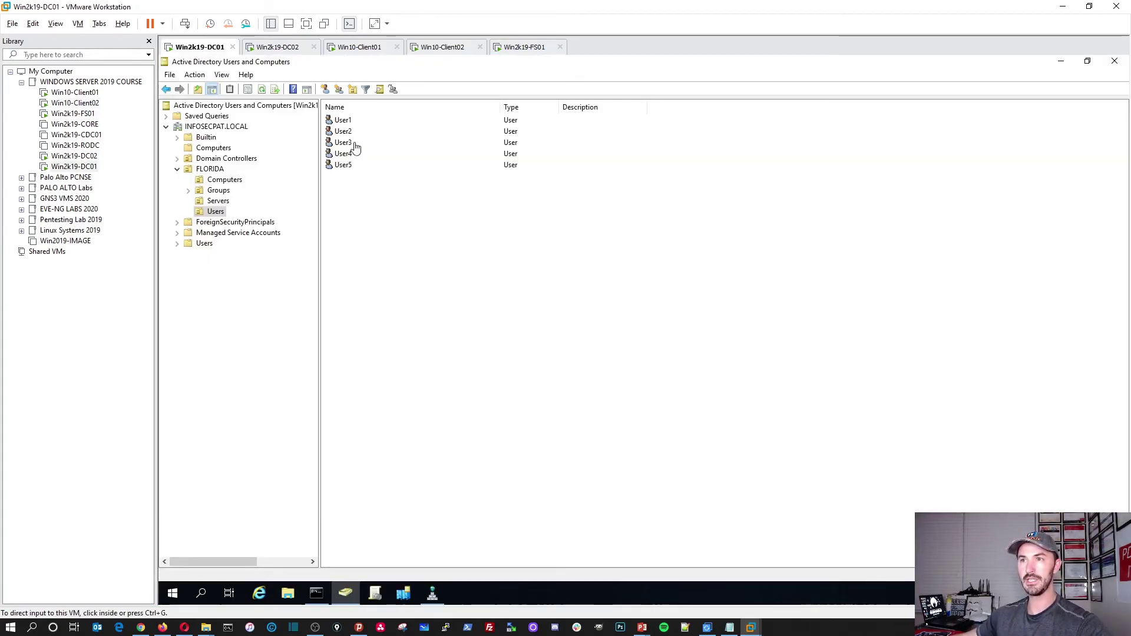
In ADUC, browse from the user list to the FLORIDA Computers container.
{"action": "left_click", "coordinate": [348, 124]}
{"action": "left_click", "coordinate": [350, 131]}
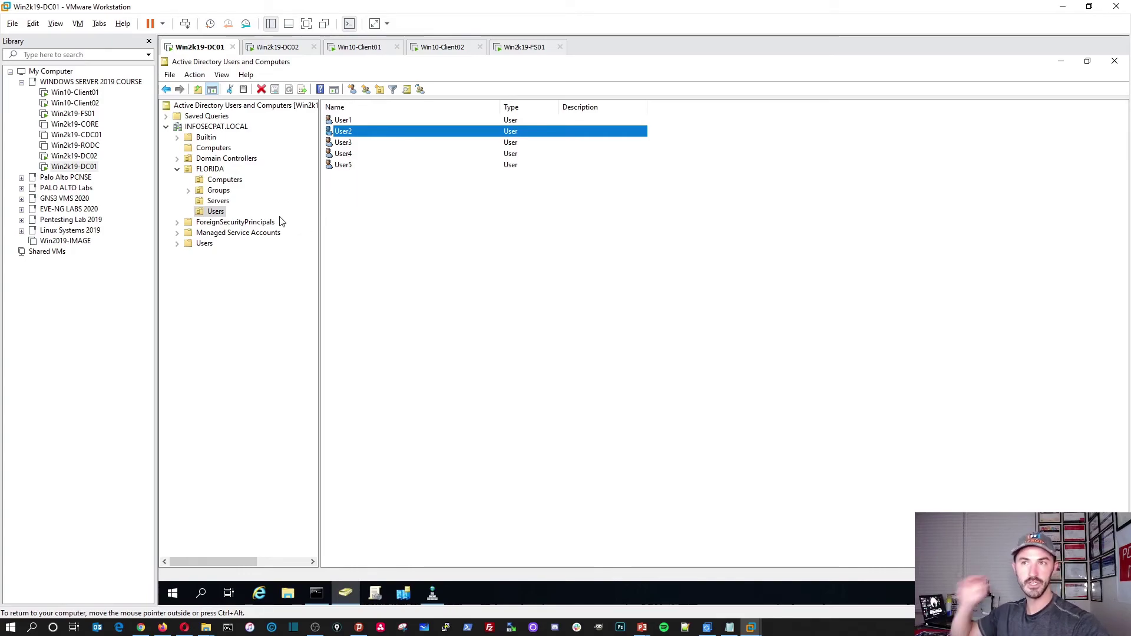
{"action": "left_click", "coordinate": [198, 149]}
{"action": "left_click", "coordinate": [221, 192]}
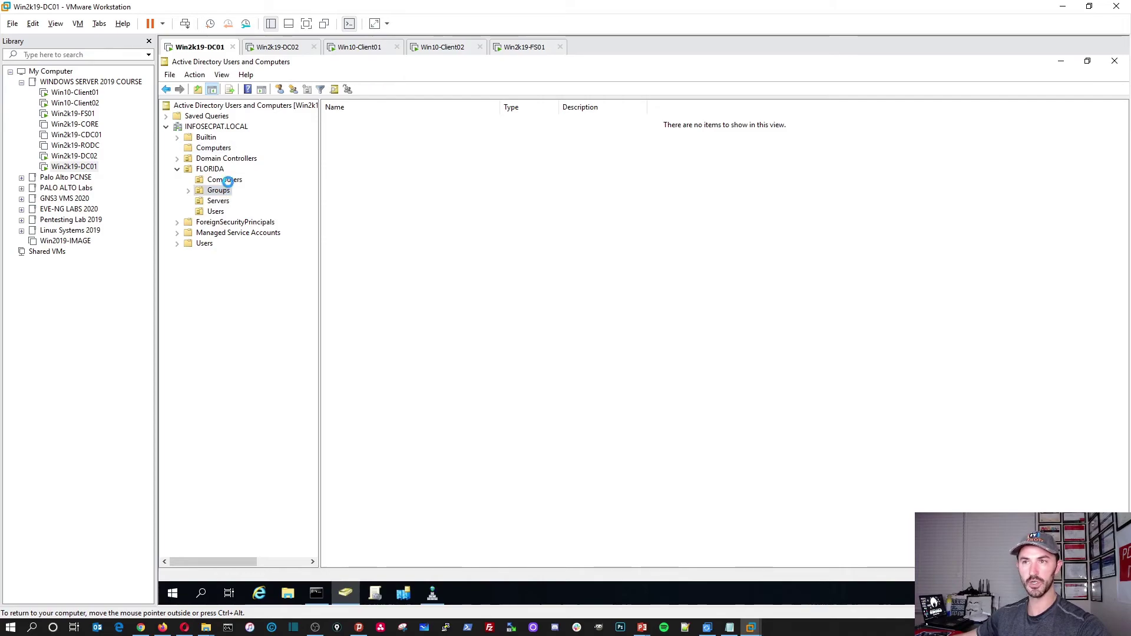
{"action": "left_click", "coordinate": [228, 180]}
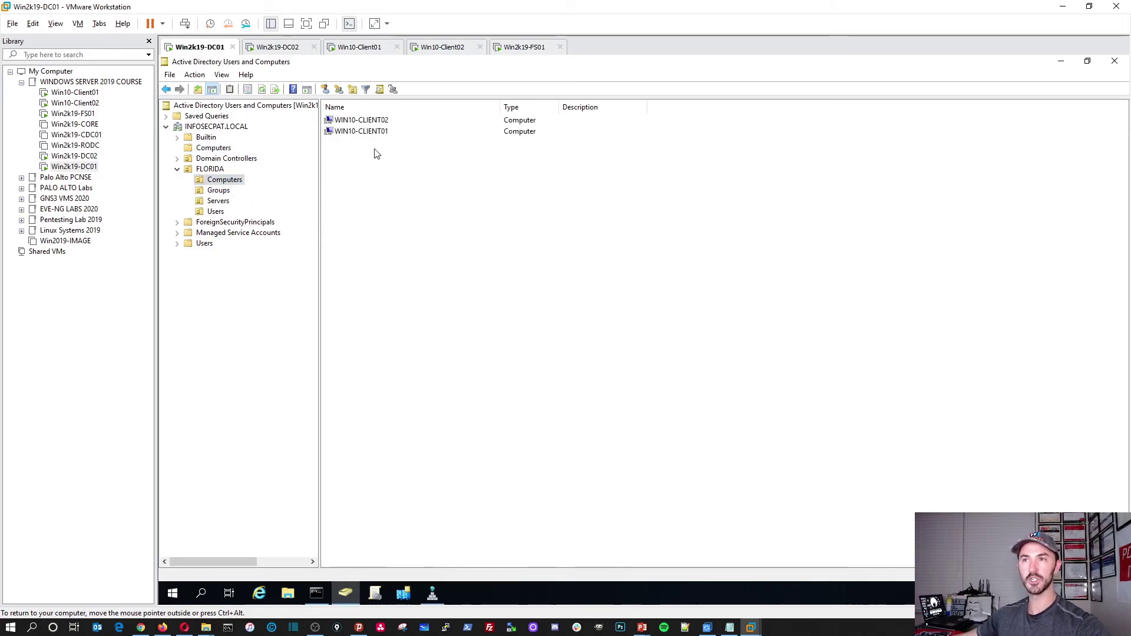
Return to FS01's console and move the NTFS permissions slide deck out of the way.
{"action": "left_click", "coordinate": [520, 49]}
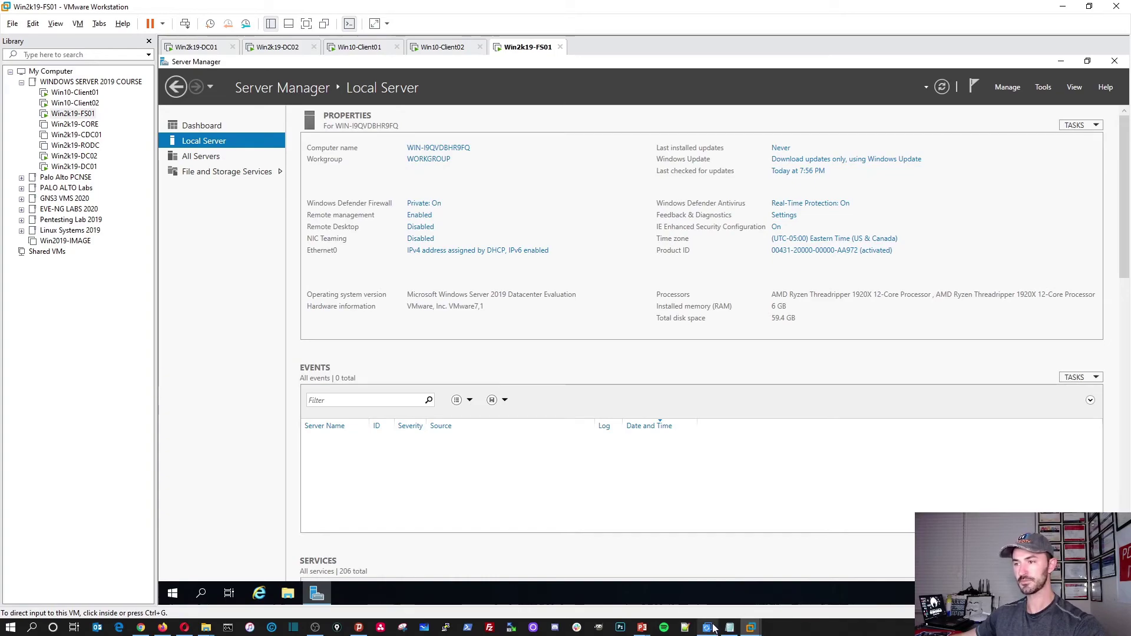
{"action": "mouse_move", "coordinate": [642, 628]}
{"action": "left_click", "coordinate": [702, 559]}
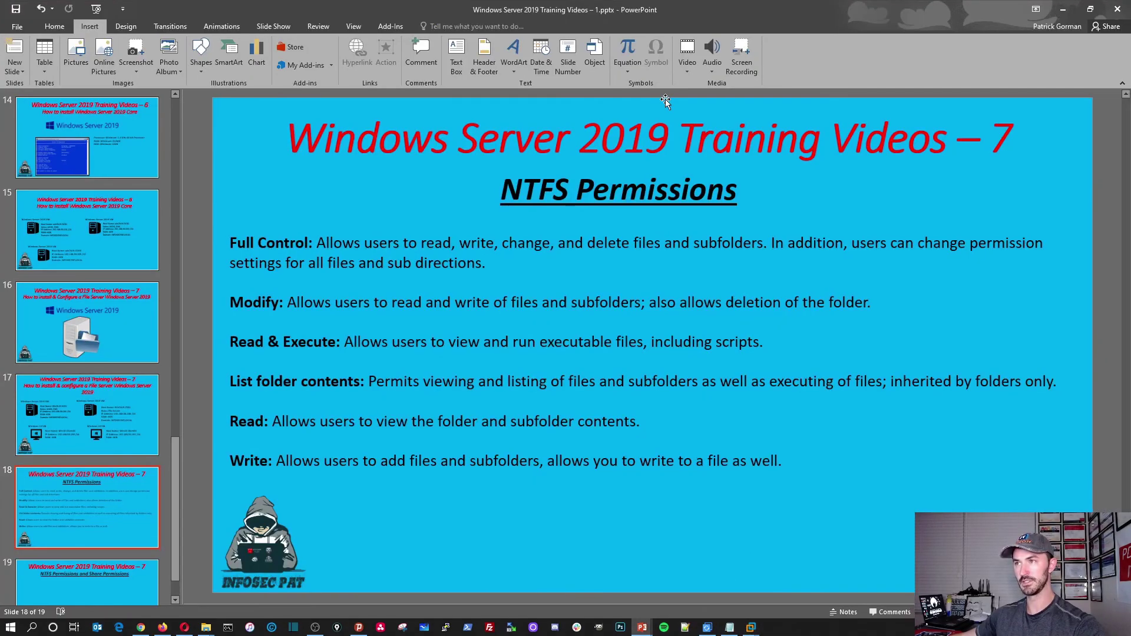
{"action": "left_click_drag", "start_coordinate": [644, 10], "coordinate": [1130, 124]}
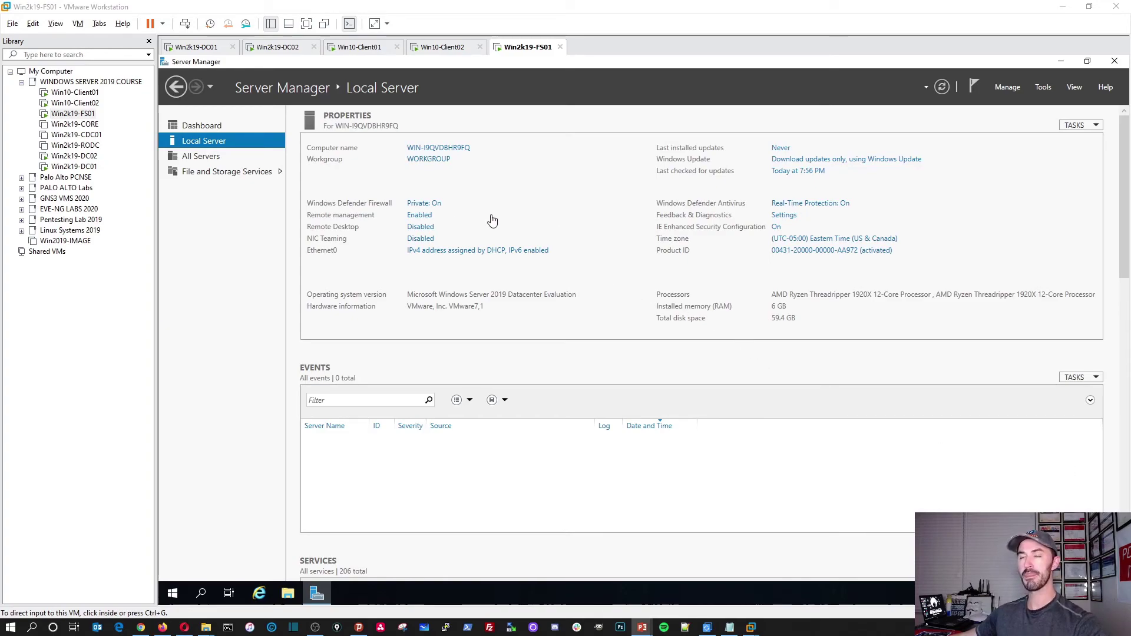
Open the IPv4 properties of FS01's Ethernet0 adapter.
{"action": "left_click", "coordinate": [510, 205]}
{"action": "left_click", "coordinate": [476, 251]}
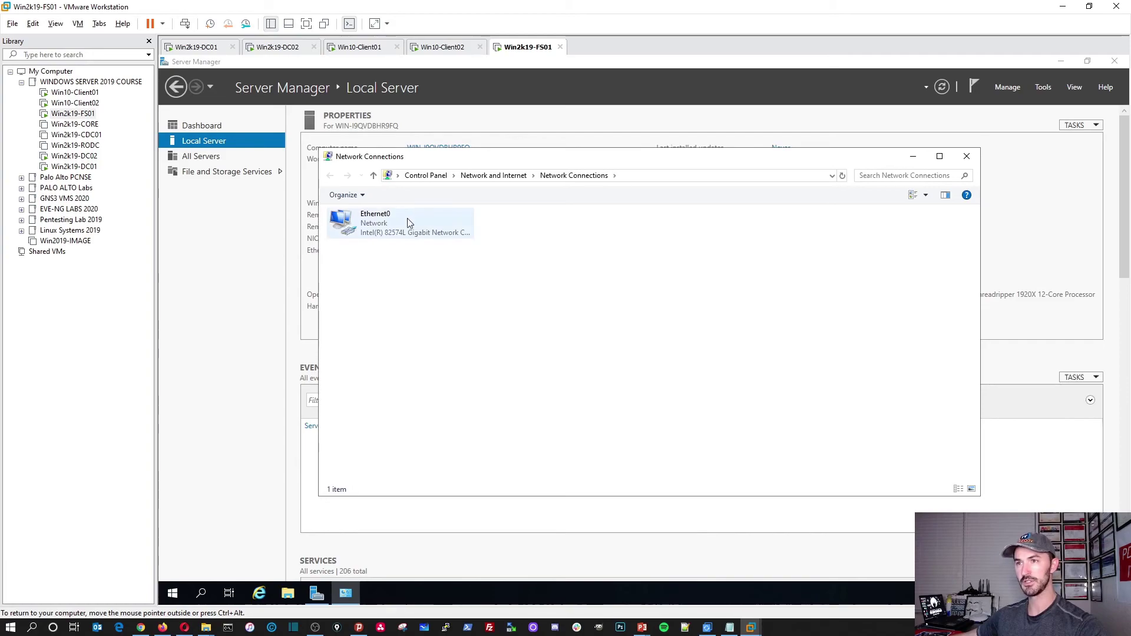
{"action": "double_click", "coordinate": [380, 222]}
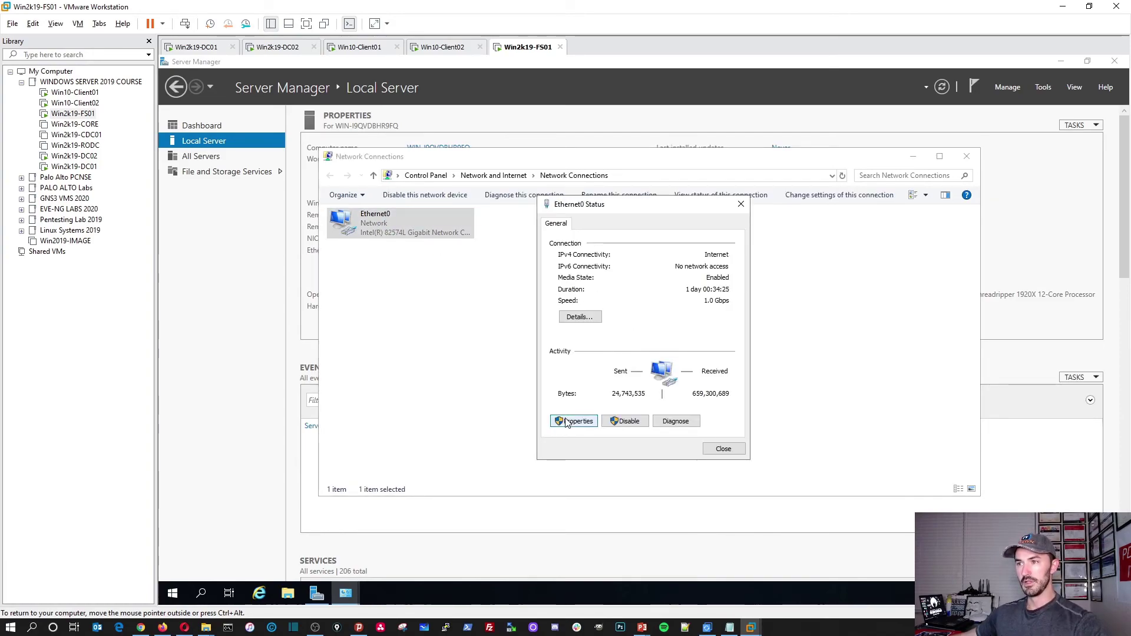
{"action": "left_click", "coordinate": [569, 421]}
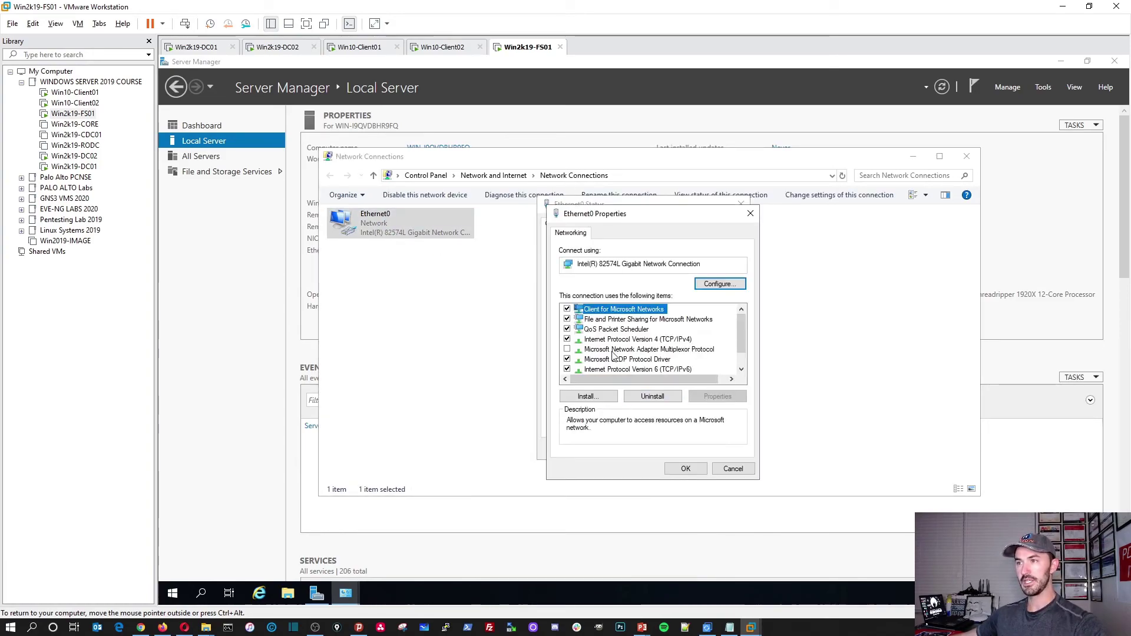
{"action": "left_click", "coordinate": [567, 370]}
{"action": "double_click", "coordinate": [621, 340]}
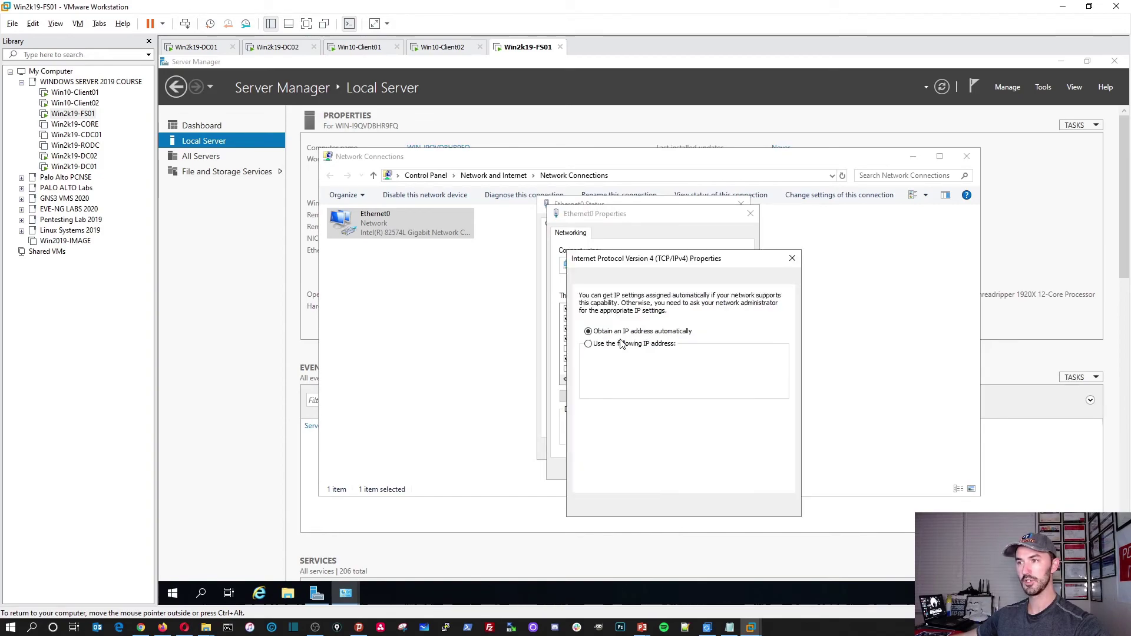
Enter static IP 192.168.50.206, gateway 192.168.50.1, DNS 192.168.50.201 and 192.168.50.202.
{"action": "left_click", "coordinate": [658, 345]}
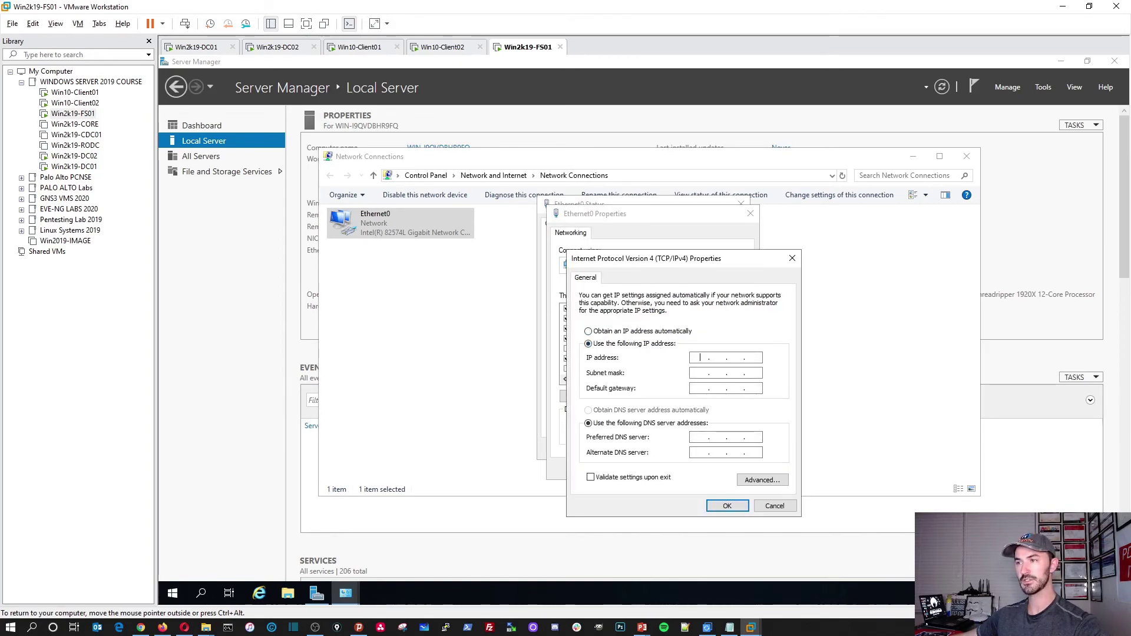
{"action": "type", "text": "192 . 16"}
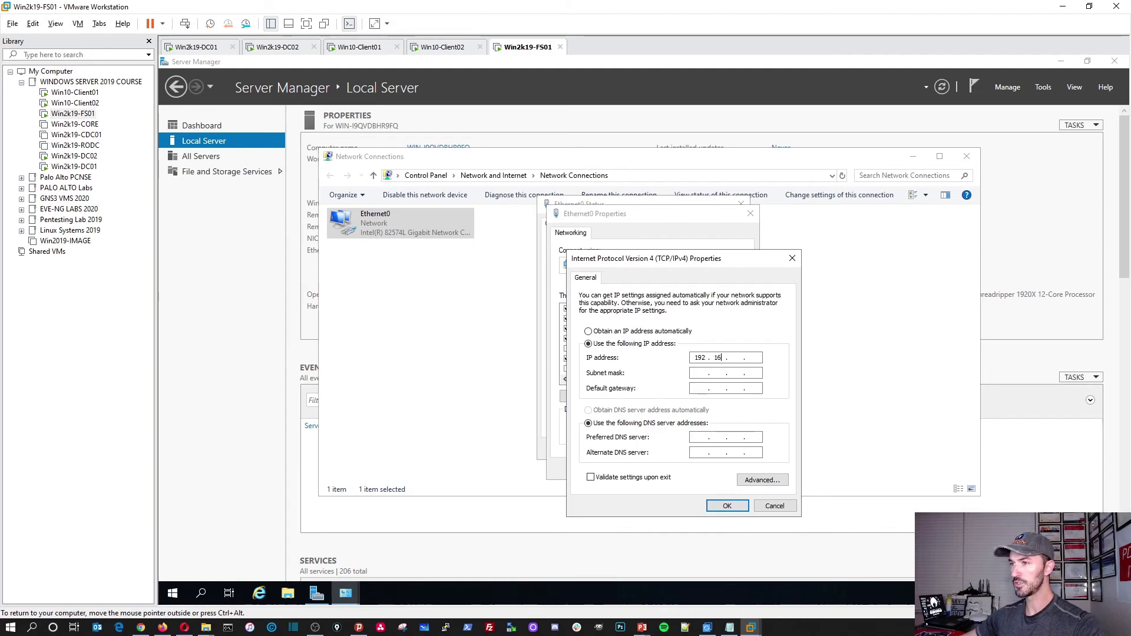
{"action": "type", "text": "8 . 50 . "}
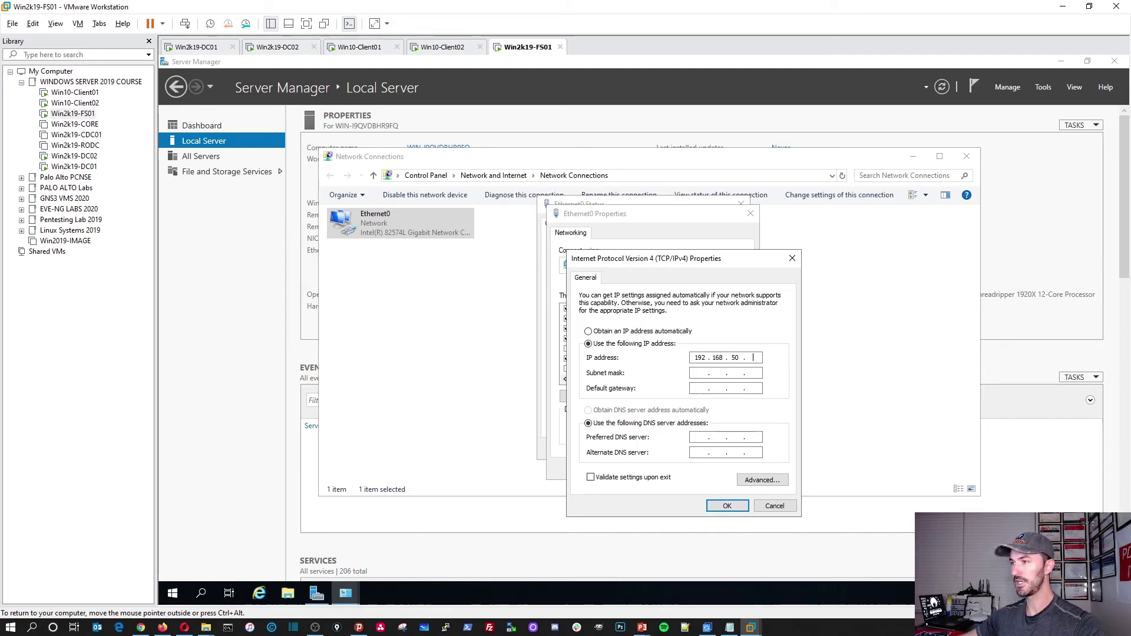
{"action": "type", "text": "20"}
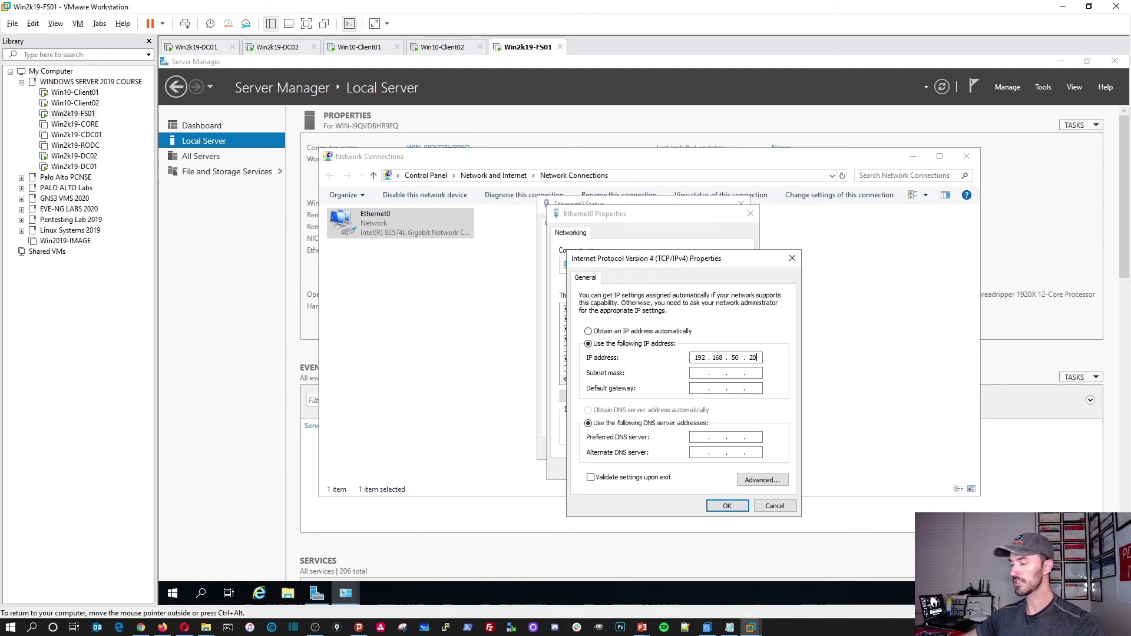
{"action": "key", "text": "Tab"}
{"action": "key", "text": "Tab"}
{"action": "type", "text": "192 . 16"}
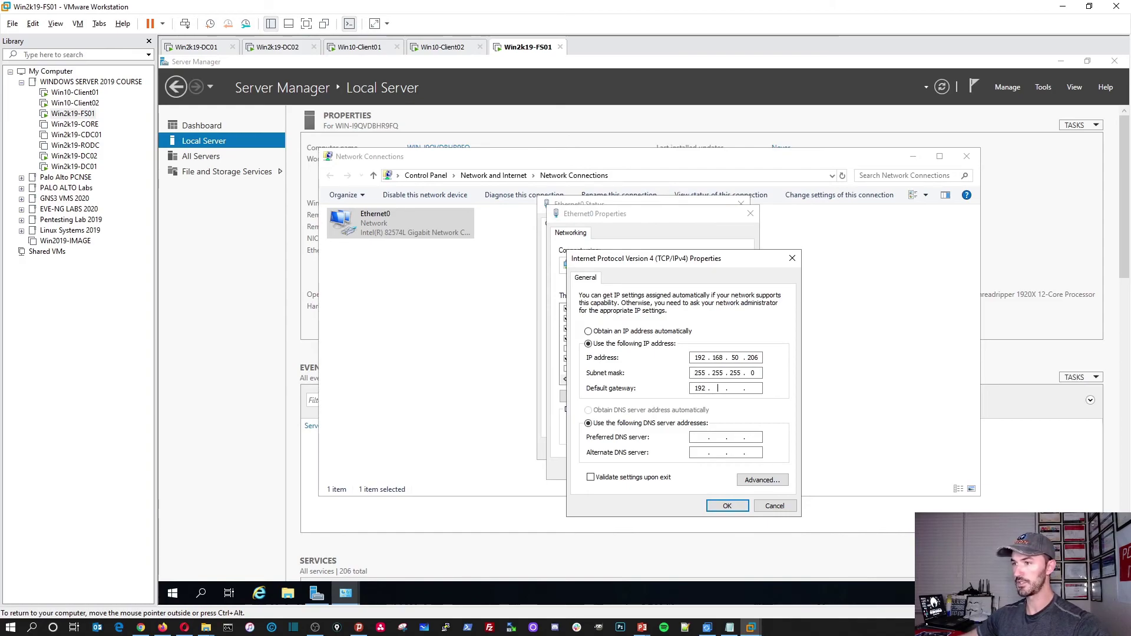
{"action": "type", "text": "8 . 50 . 1"}
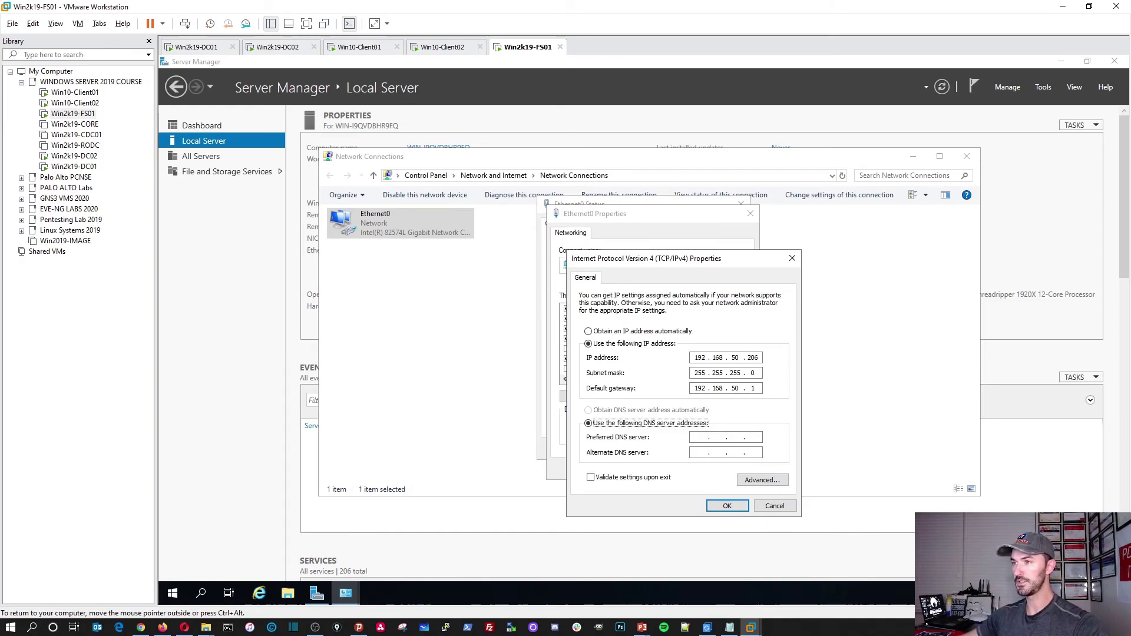
{"action": "key", "text": "Tab"}
{"action": "type", "text": "192 . 168 . 50 . 20"}
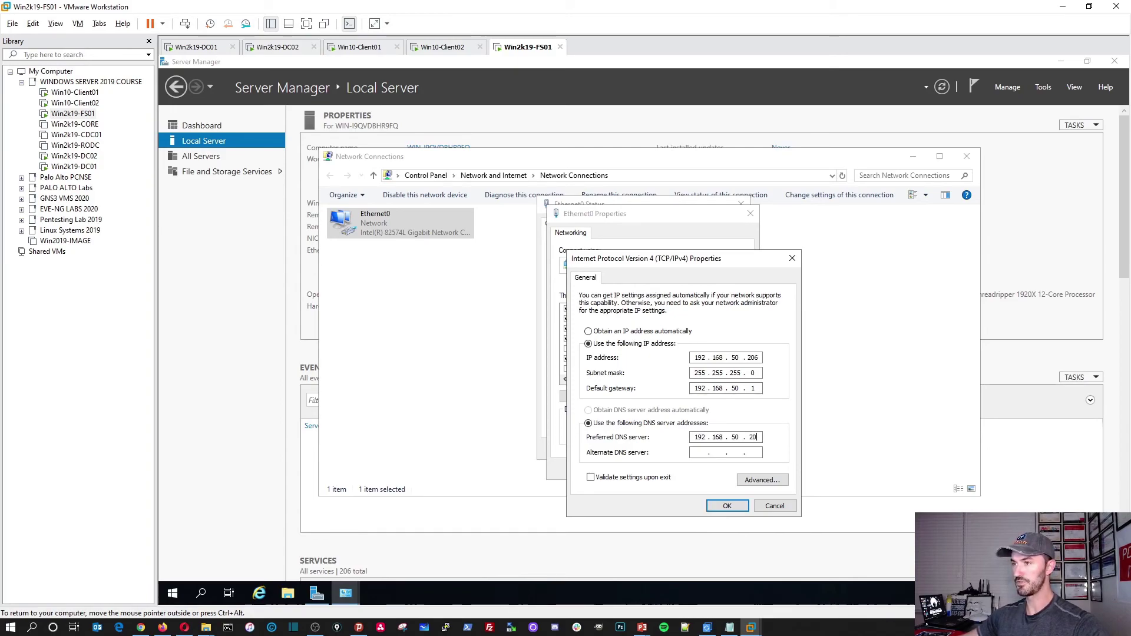
{"action": "type", "text": "1"}
{"action": "key", "text": "Tab"}
{"action": "type", "text": "192 . "}
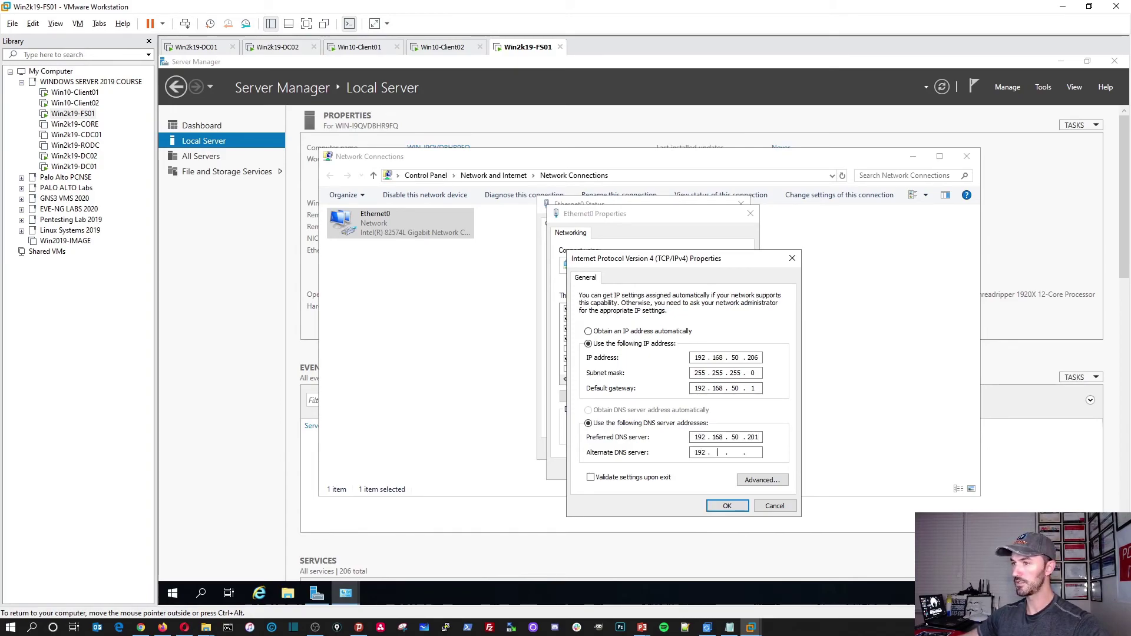
{"action": "type", "text": "168 . 50 . 202"}
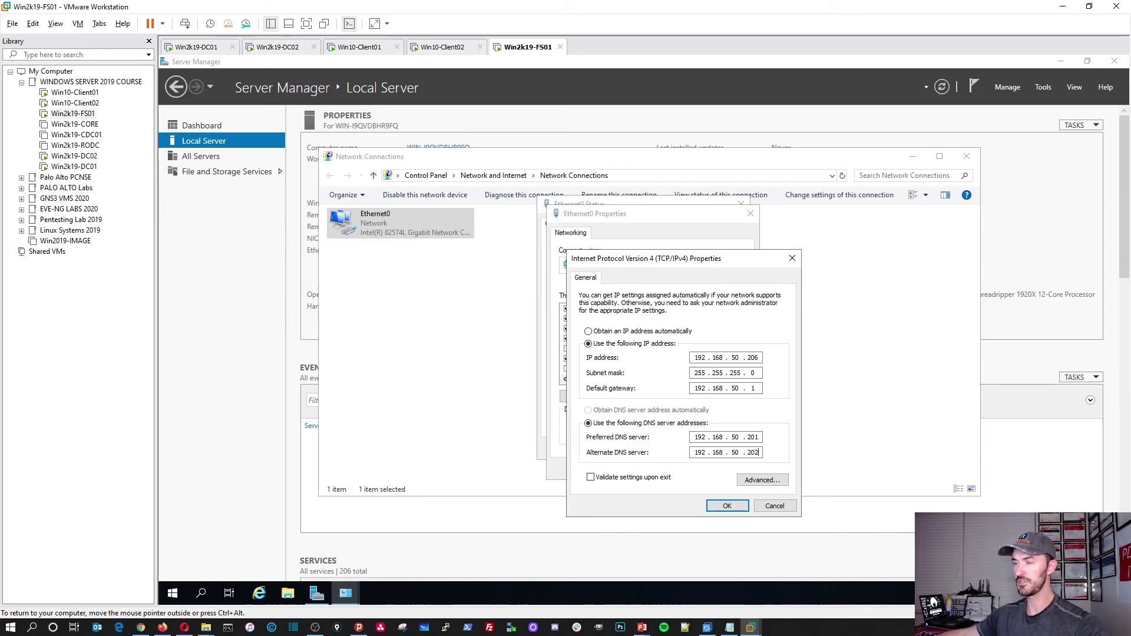
Add 192.168.50.1 as an extra DNS server in Advanced TCP/IP settings and apply the IPv4 settings.
{"action": "left_click", "coordinate": [764, 481]}
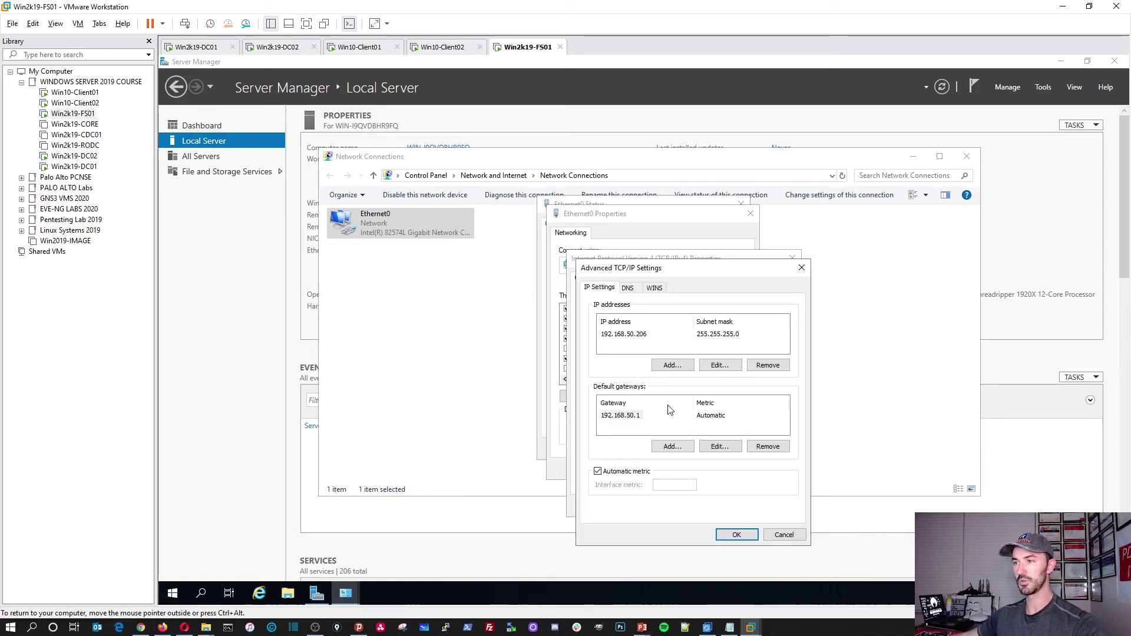
{"action": "left_click", "coordinate": [628, 288]}
{"action": "left_click", "coordinate": [659, 355]}
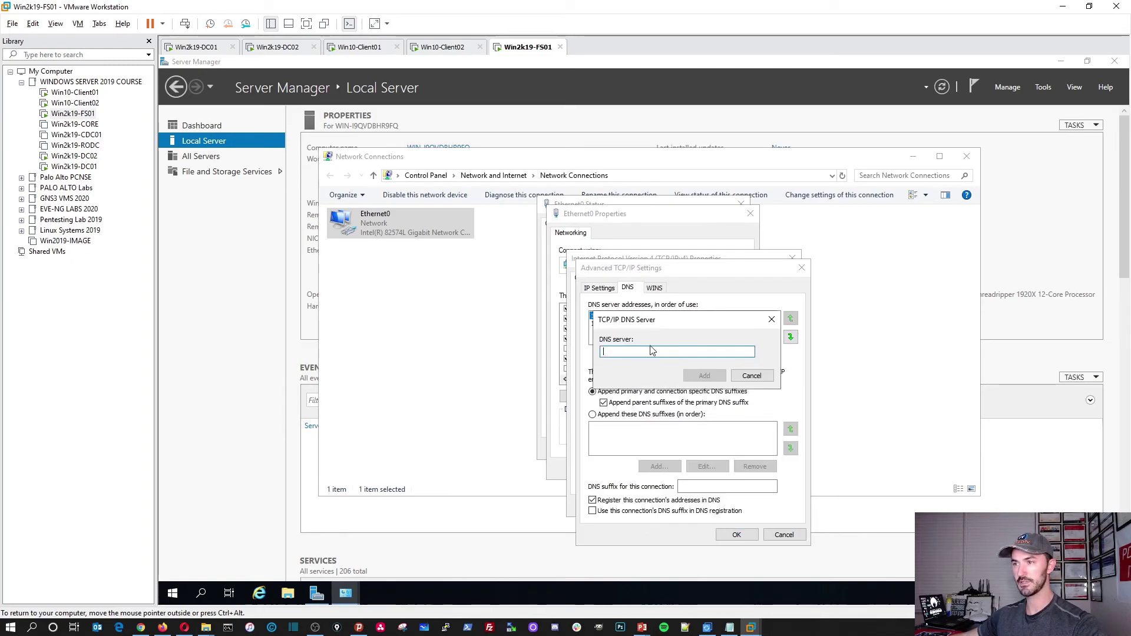
{"action": "type", "text": "192.168.50.1"}
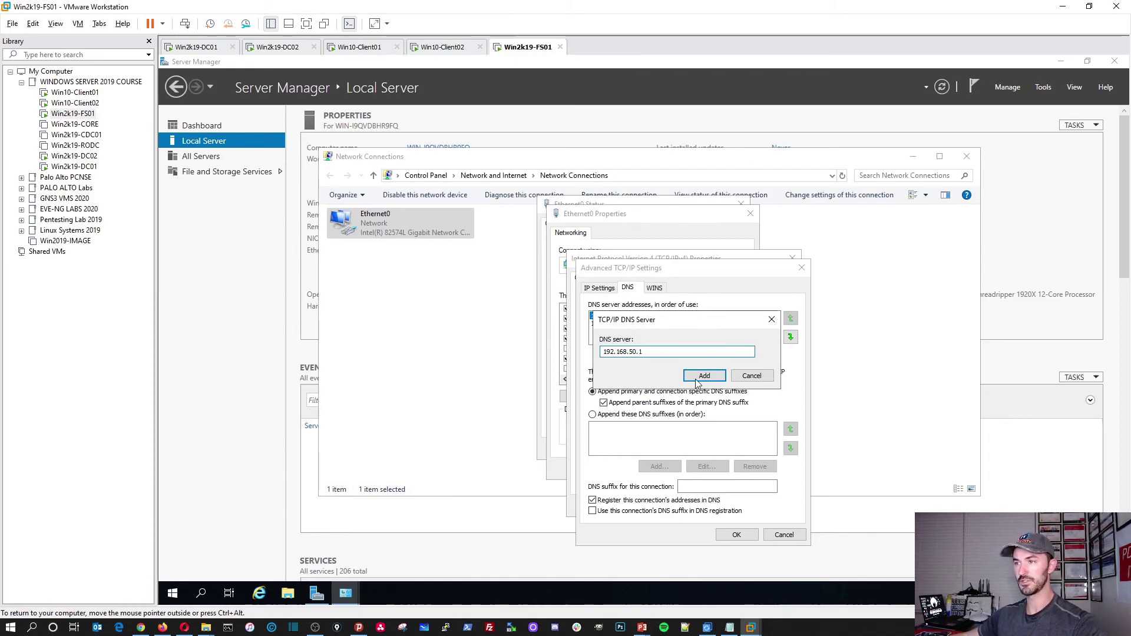
{"action": "left_click", "coordinate": [699, 376]}
{"action": "left_click", "coordinate": [736, 534]}
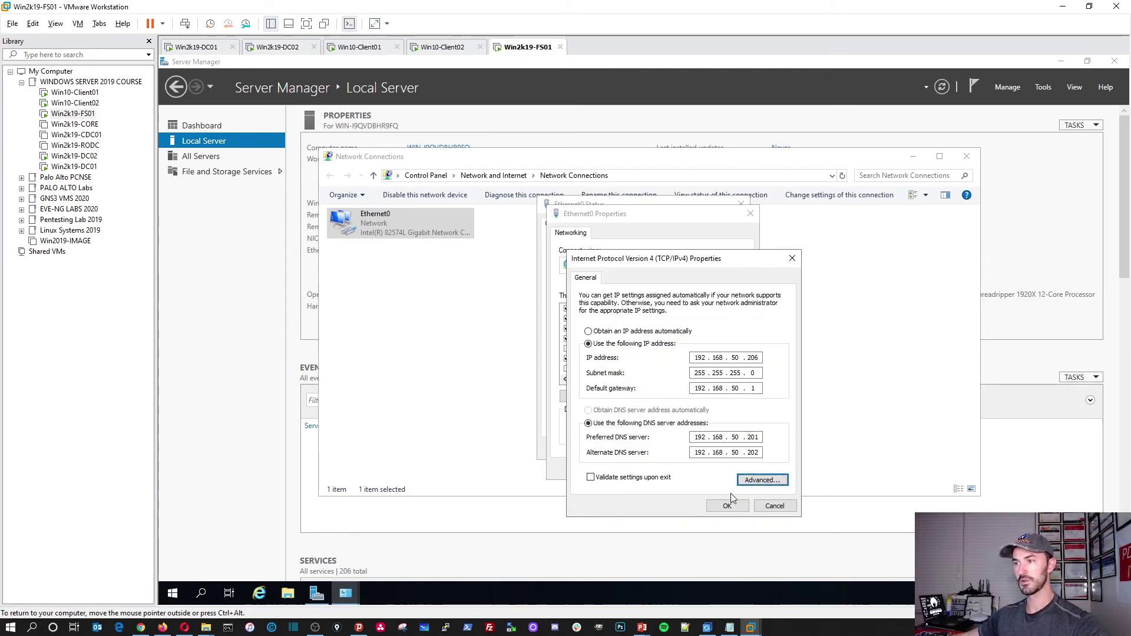
{"action": "left_click", "coordinate": [726, 505]}
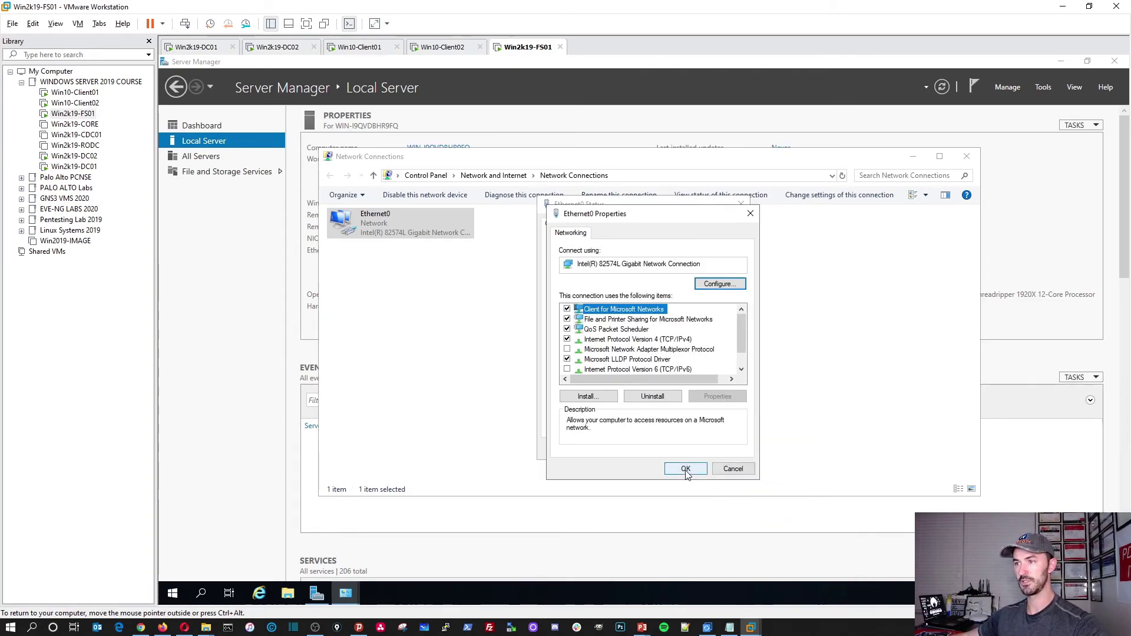
Close the Ethernet0 dialogs, switch Network Connections to Details view, and close it.
{"action": "left_click", "coordinate": [707, 470]}
{"action": "left_click", "coordinate": [721, 450]}
{"action": "right_click", "coordinate": [537, 292]}
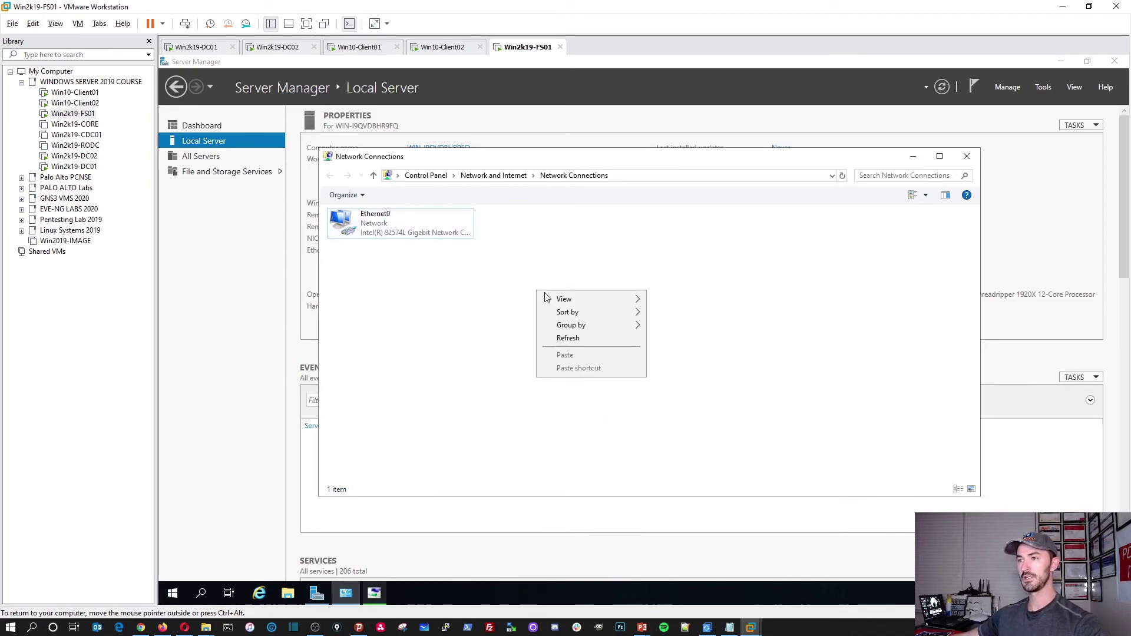
{"action": "mouse_move", "coordinate": [560, 301]}
{"action": "left_click", "coordinate": [674, 364]}
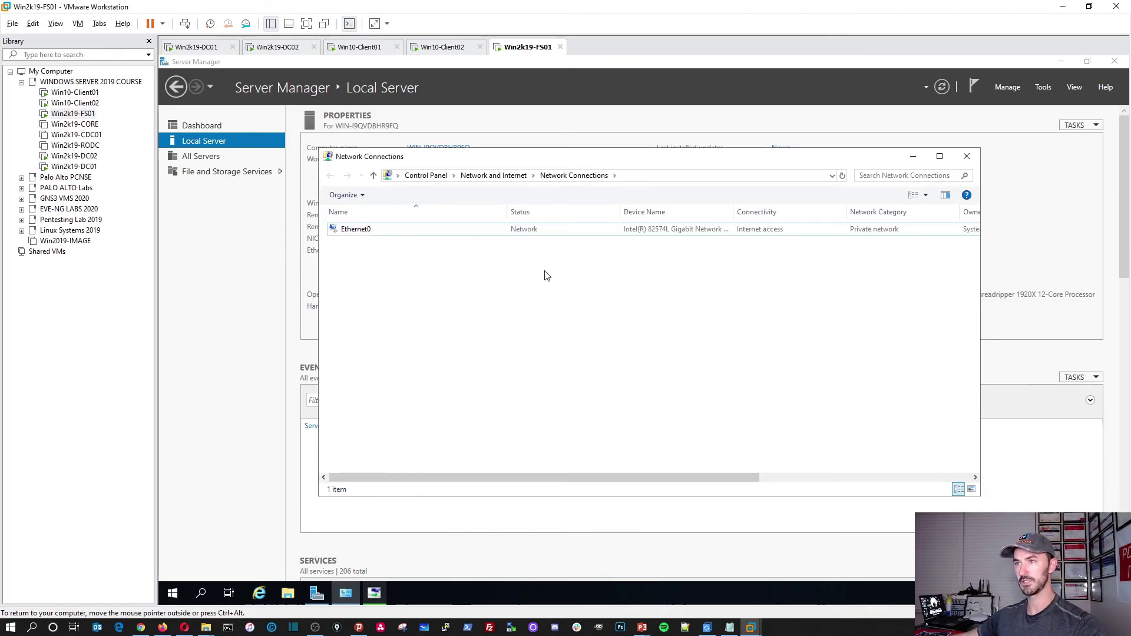
{"action": "left_click", "coordinate": [602, 233]}
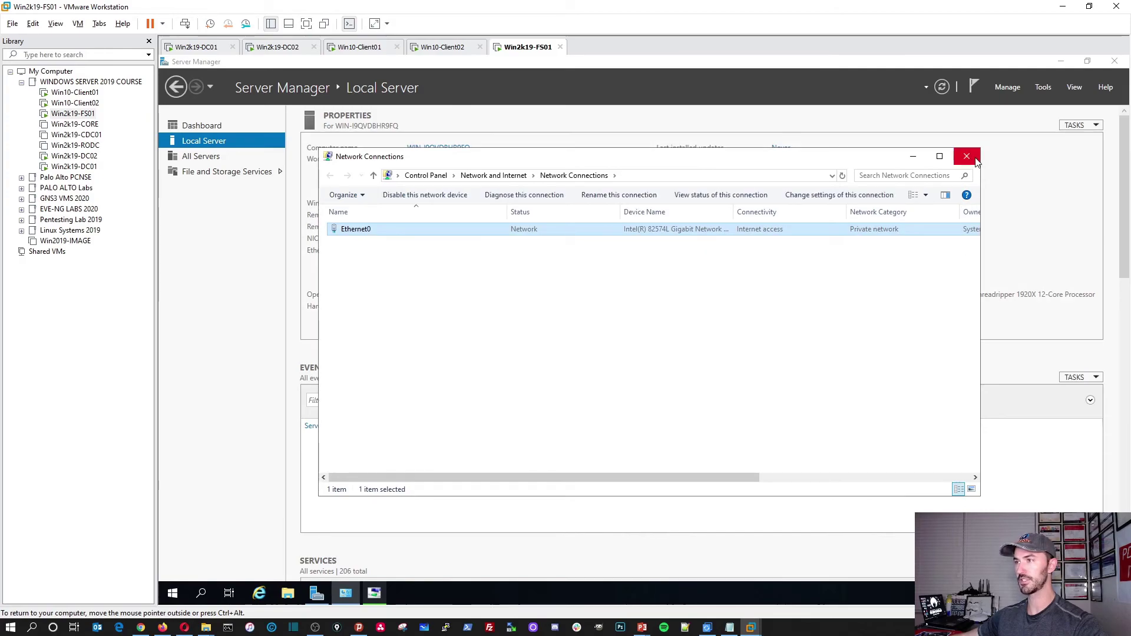
{"action": "left_click", "coordinate": [972, 158]}
Refresh Server Manager, turn IE Enhanced Security off for Users, and open the WORKGROUP computer name settings.
{"action": "left_click", "coordinate": [784, 433]}
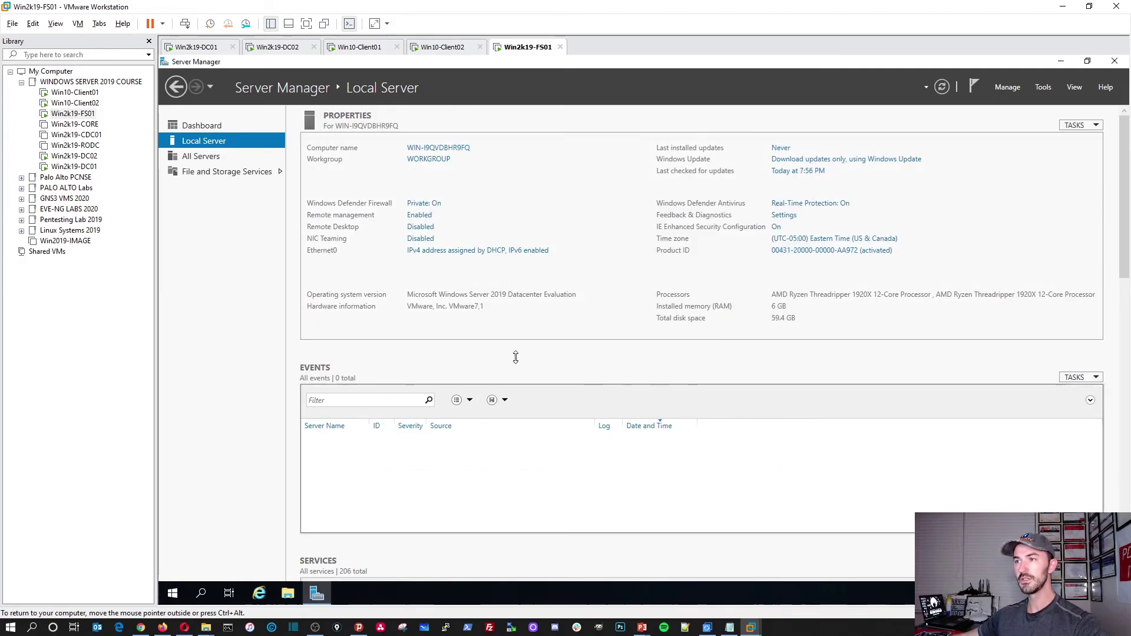
{"action": "left_click", "coordinate": [940, 88]}
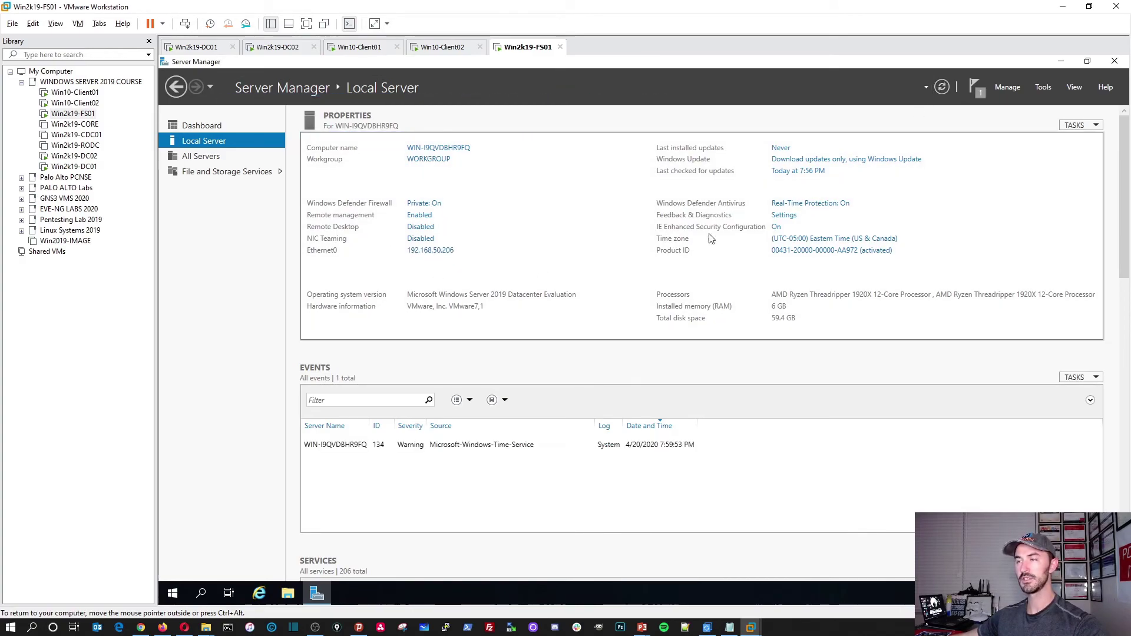
{"action": "left_click", "coordinate": [776, 226]}
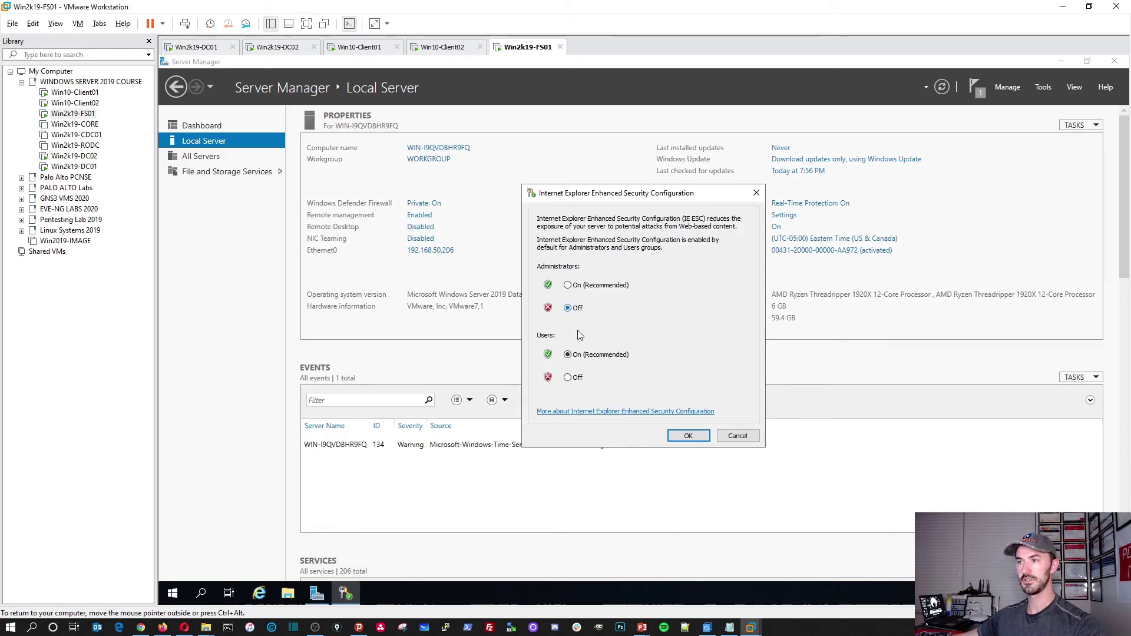
{"action": "left_click", "coordinate": [567, 377]}
{"action": "left_click", "coordinate": [689, 436]}
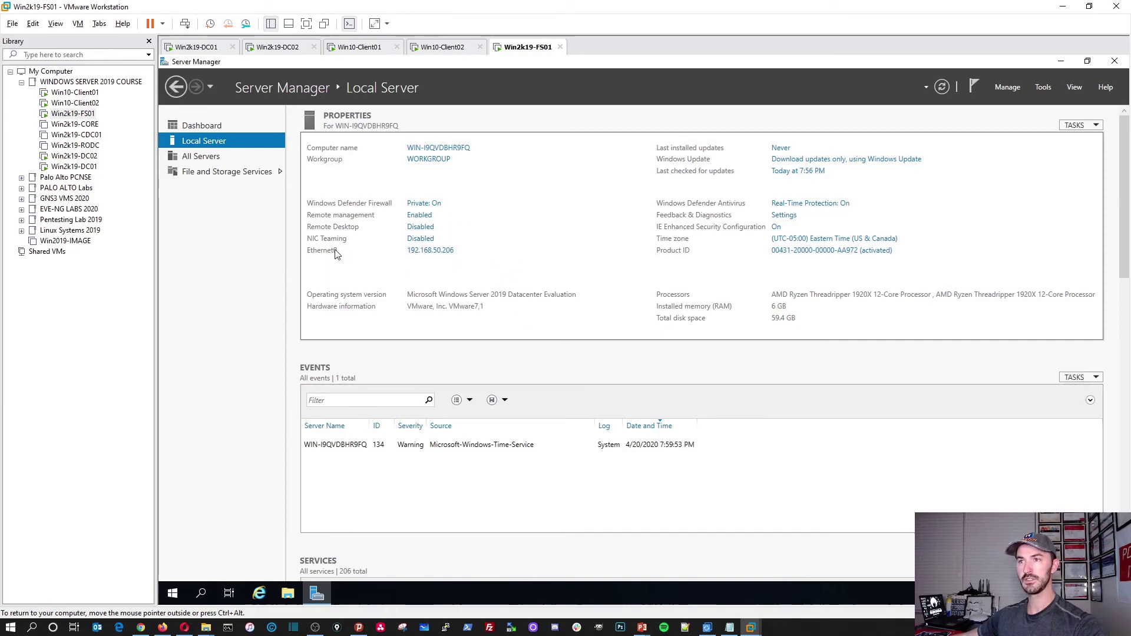
{"action": "left_click", "coordinate": [452, 159]}
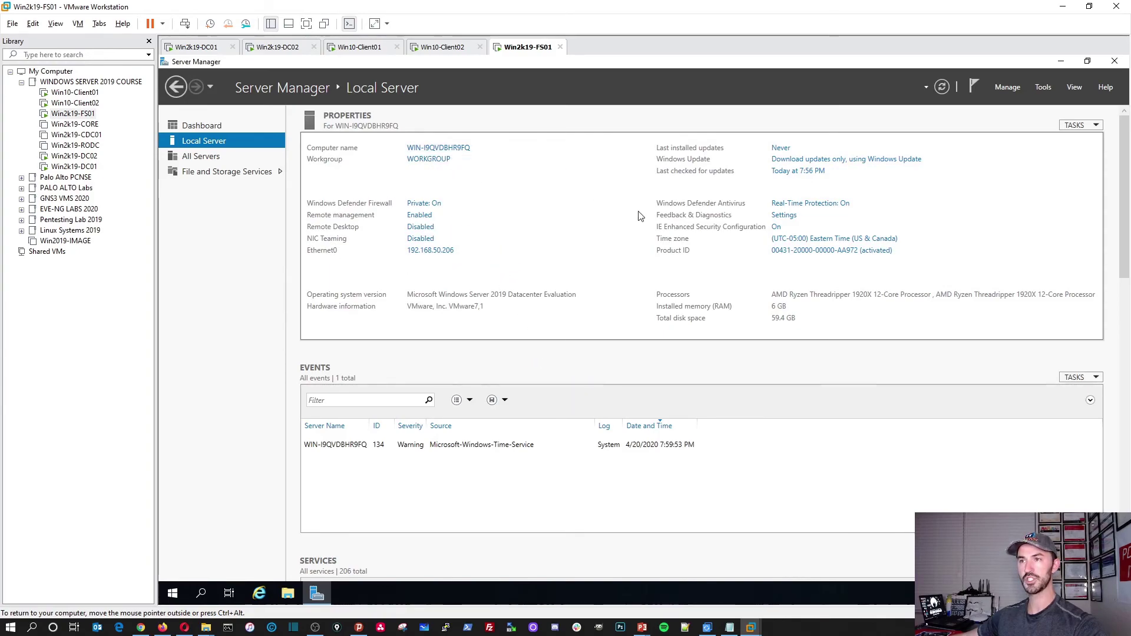
Rename the server to Win2k19-FS01 and make it a member of the infosecpat.local domain.
{"action": "left_click", "coordinate": [391, 229]}
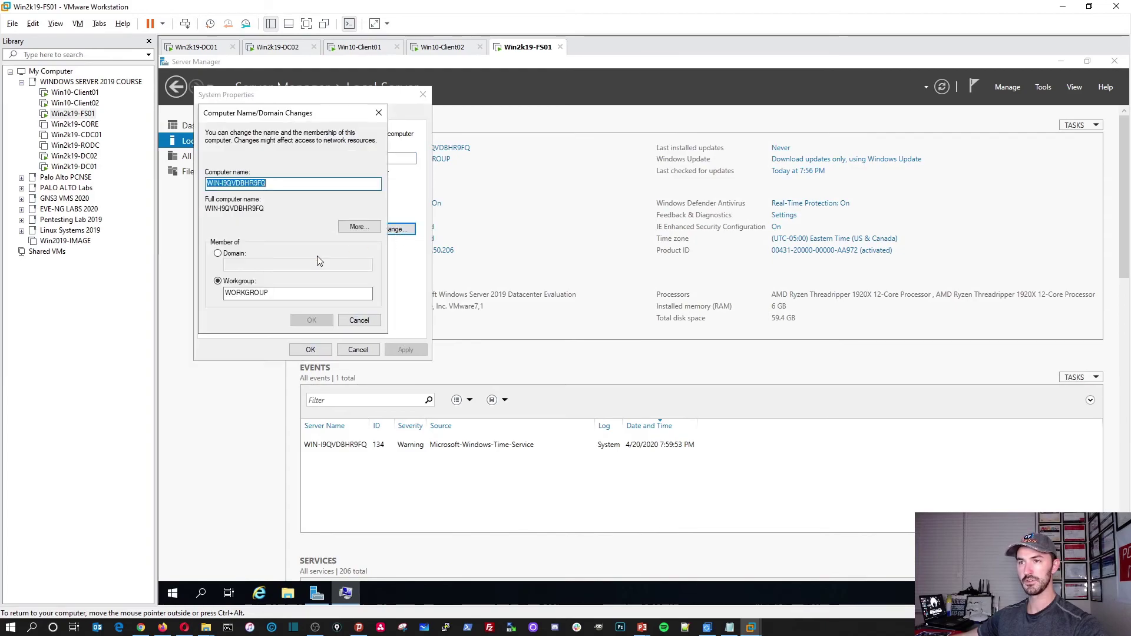
{"action": "type", "text": "Win"}
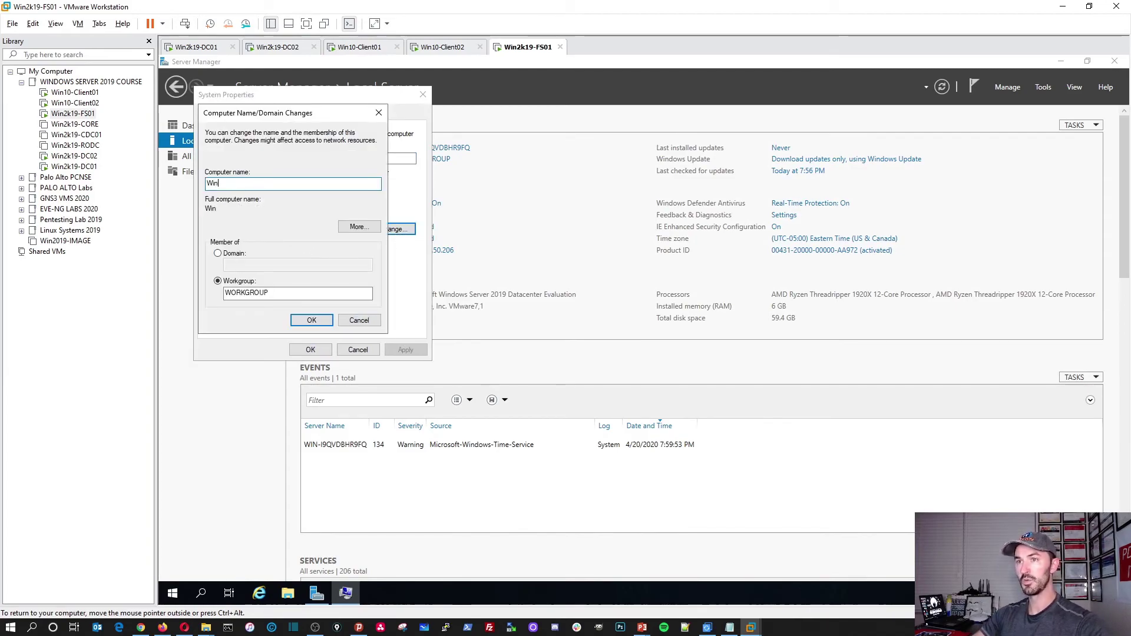
{"action": "type", "text": "2k19"}
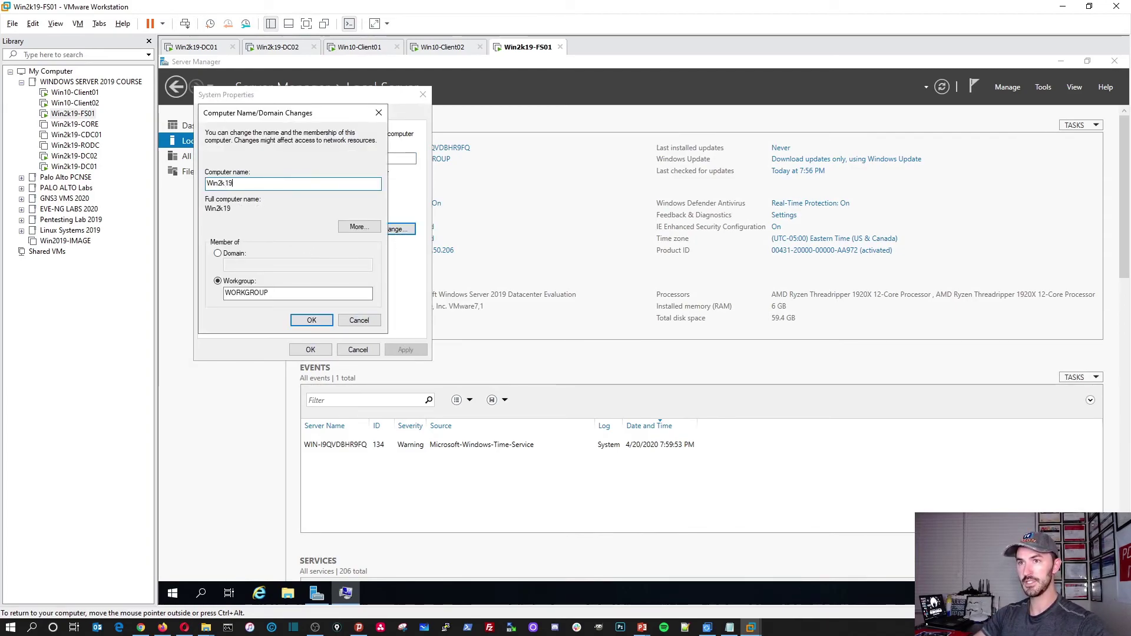
{"action": "type", "text": "-FS01"}
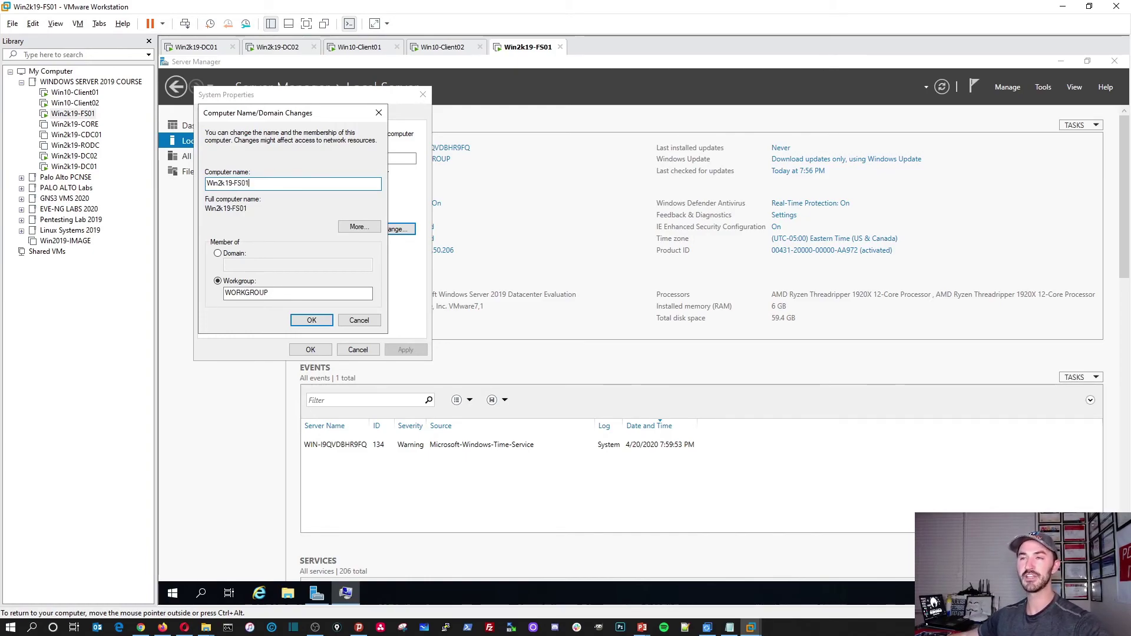
{"action": "left_click", "coordinate": [218, 253]}
{"action": "left_click", "coordinate": [263, 266]}
{"action": "type", "text": "inf"}
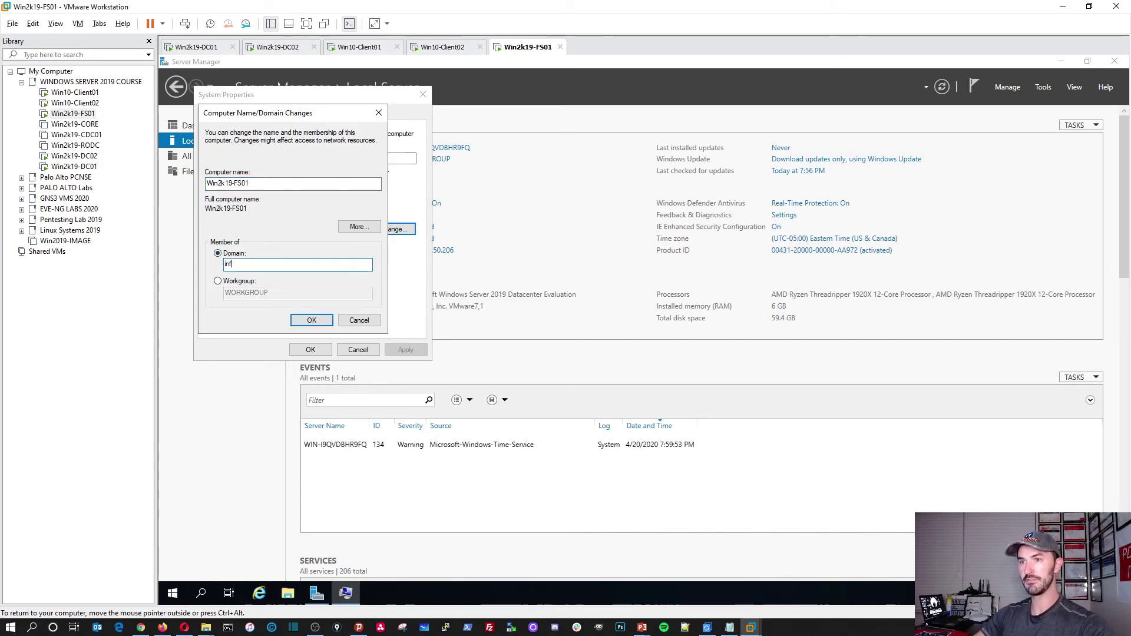
{"action": "type", "text": "osecpat"}
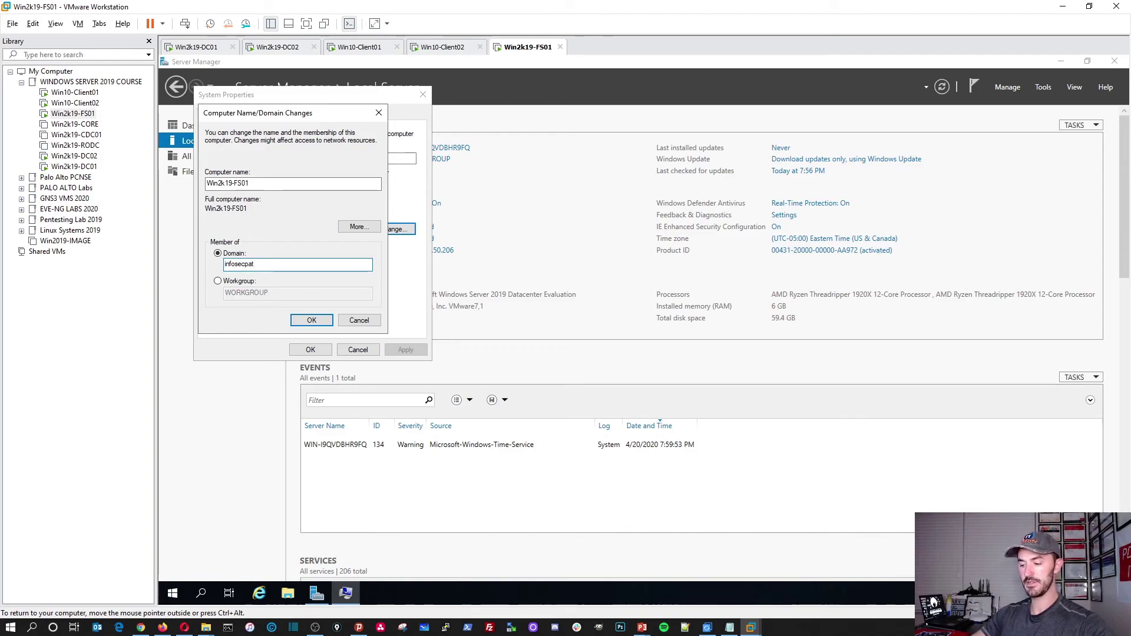
{"action": "type", "text": ".local"}
{"action": "left_click", "coordinate": [310, 319]}
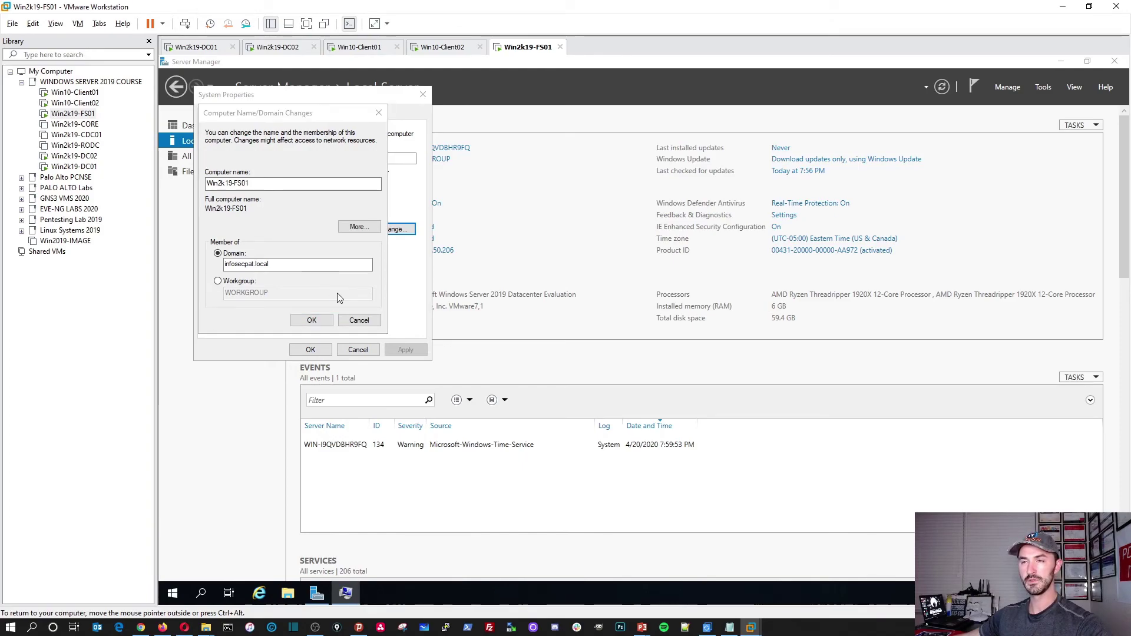
Authorize the domain join with the administrator account and its password.
{"action": "type", "text": "admin"}
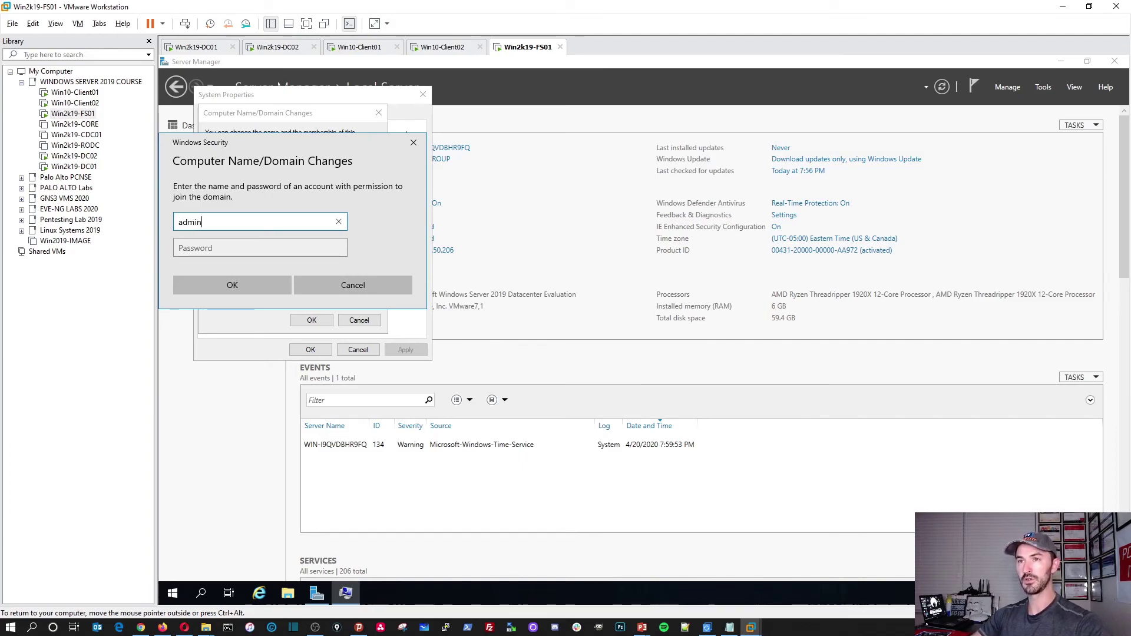
{"action": "type", "text": "istrator"}
{"action": "key", "text": "Tab"}
{"action": "type", "text": "•••••"}
{"action": "key", "text": "Return"}
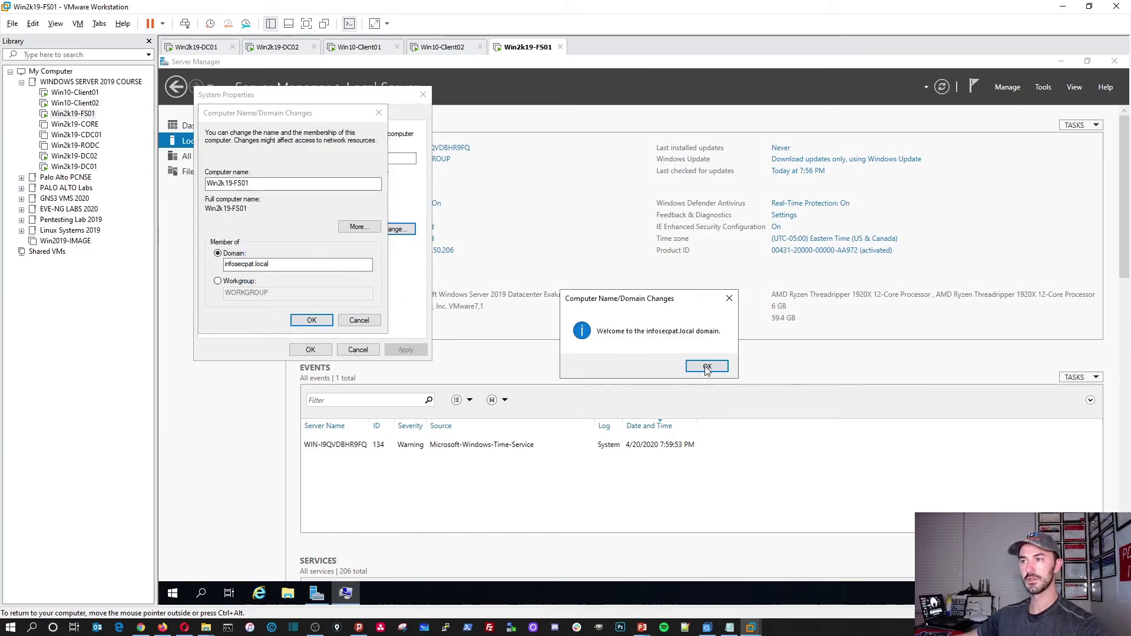
Dismiss the welcome, DNS error and restart notices, then restart FS01 now.
{"action": "left_click", "coordinate": [706, 367]}
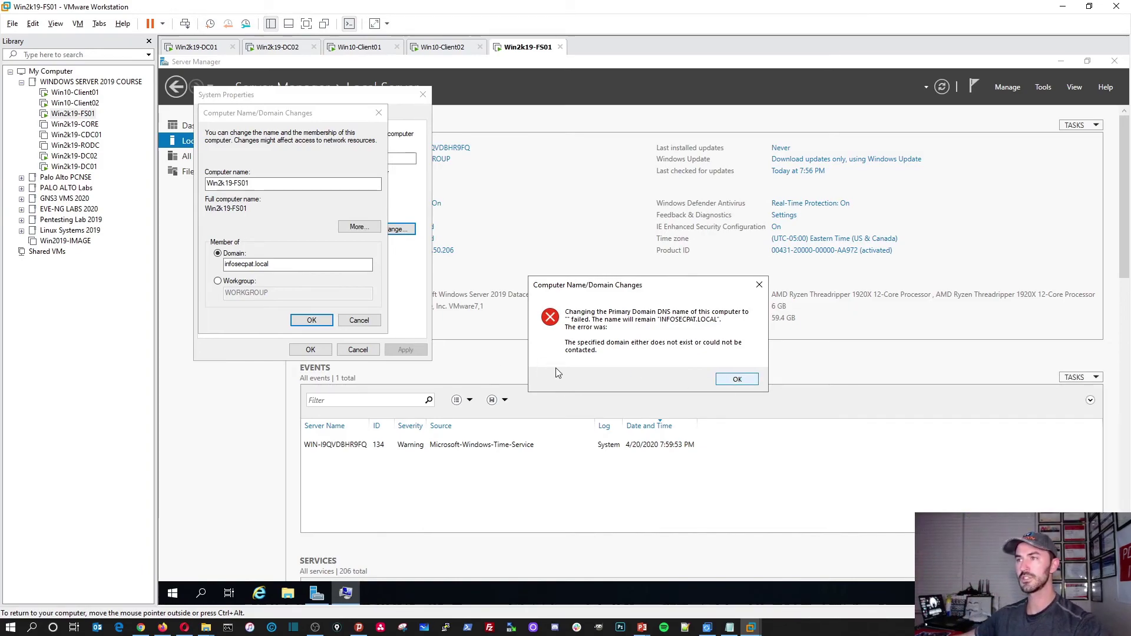
{"action": "left_click", "coordinate": [736, 380]}
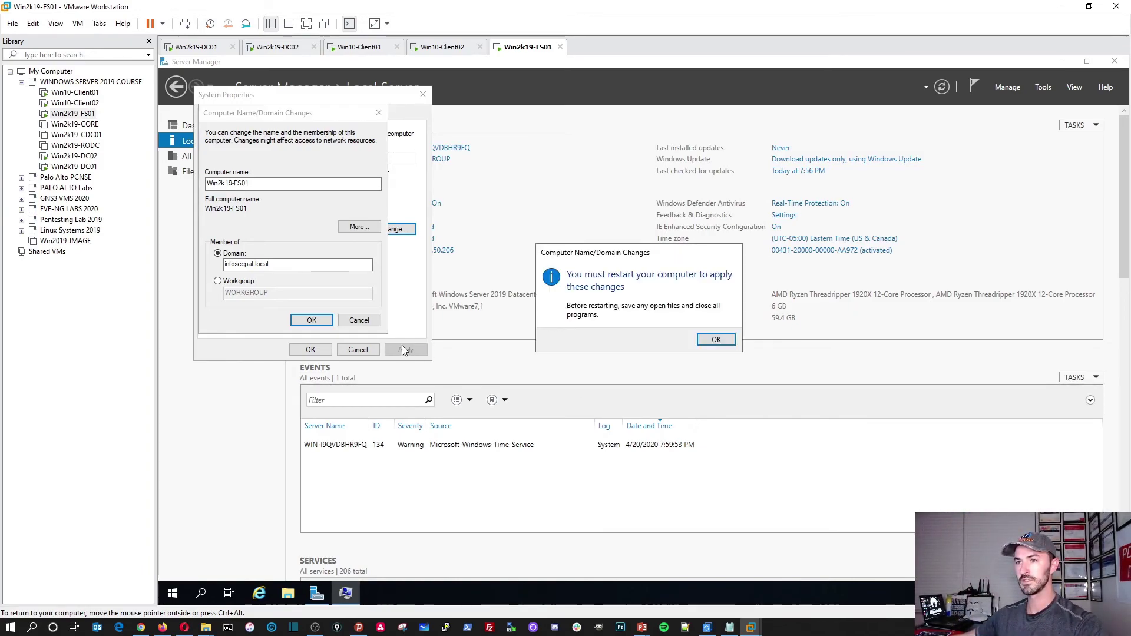
{"action": "left_click", "coordinate": [716, 344]}
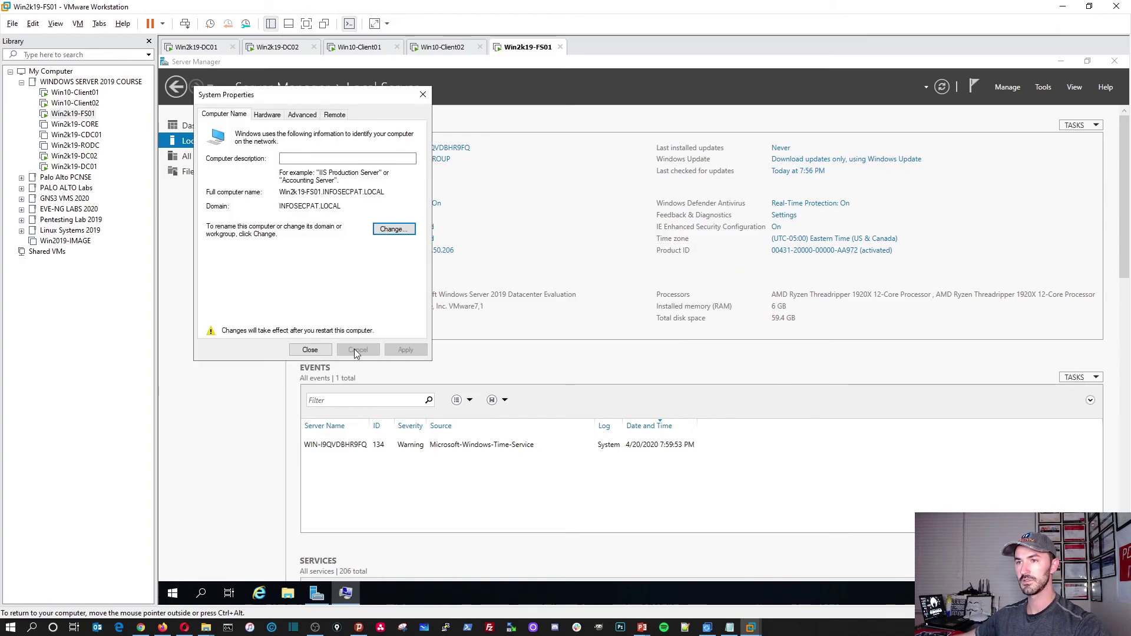
{"action": "left_click", "coordinate": [309, 350]}
{"action": "left_click", "coordinate": [642, 335]}
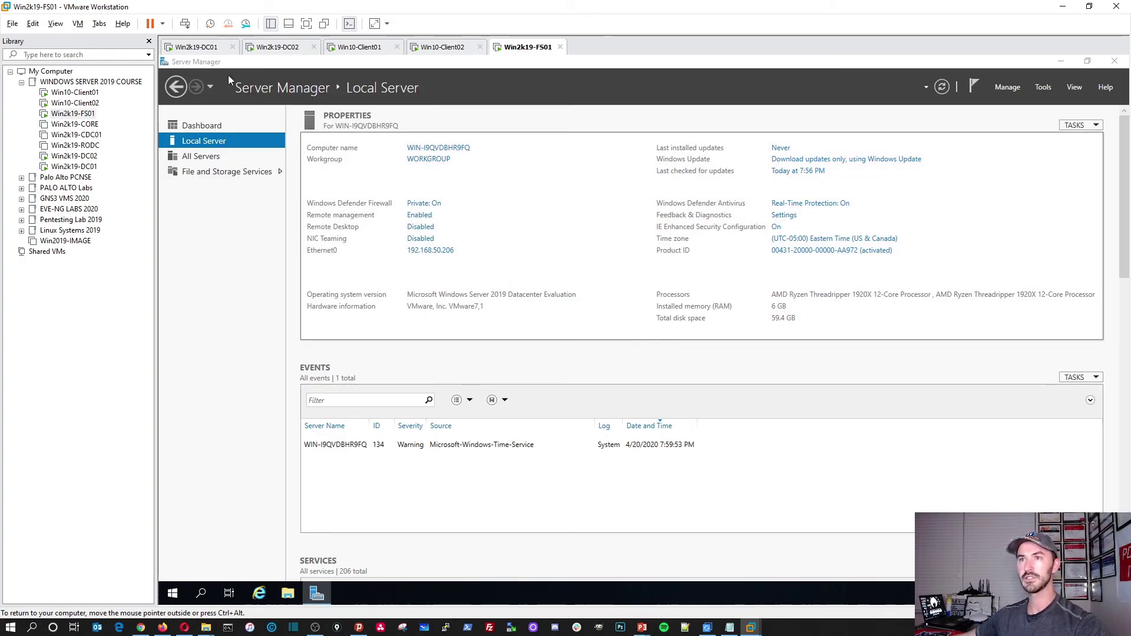
On DC01, refresh FLORIDA Computers and the default Computers container to find WIN2K19-FS01, then return to FS01.
{"action": "left_click", "coordinate": [199, 46]}
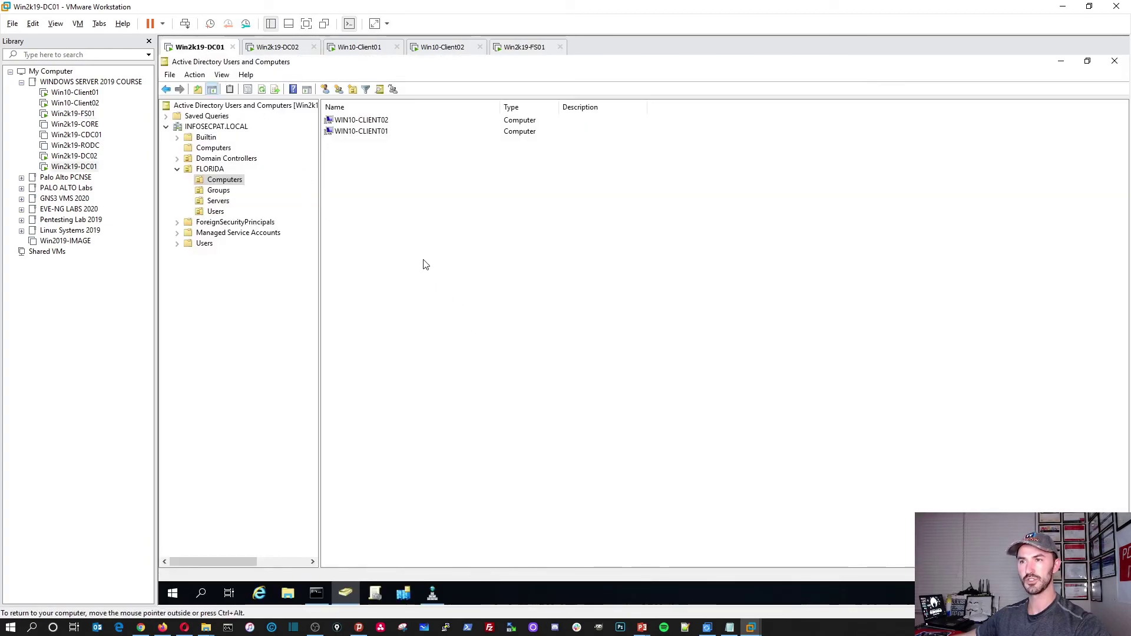
{"action": "right_click", "coordinate": [406, 259]}
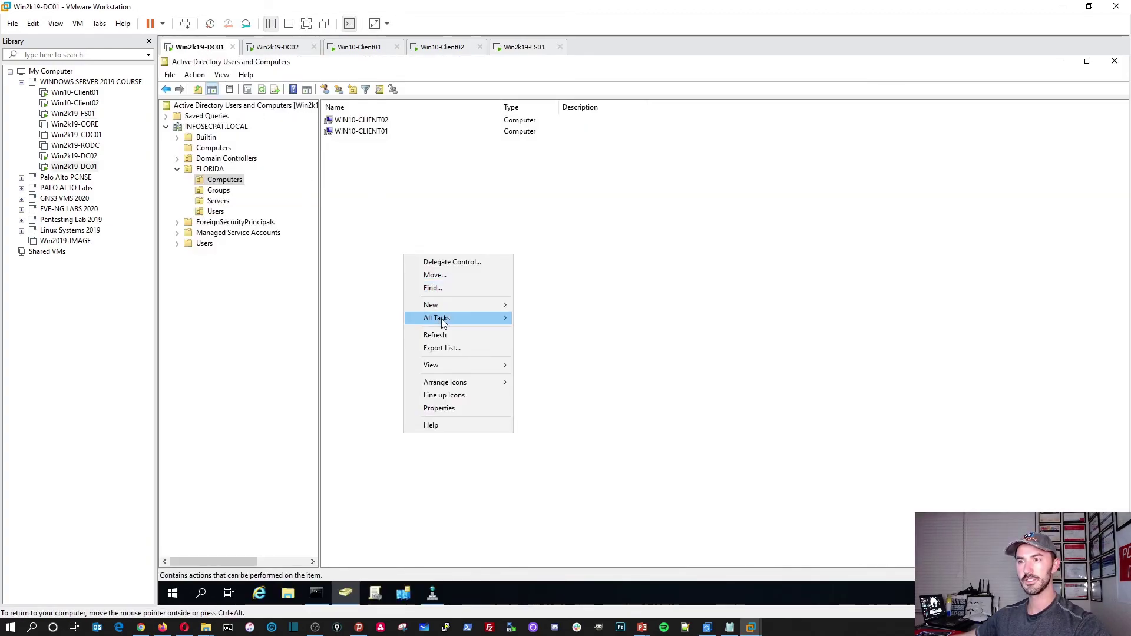
{"action": "left_click", "coordinate": [436, 335]}
{"action": "left_click", "coordinate": [230, 150]}
{"action": "right_click", "coordinate": [423, 202]}
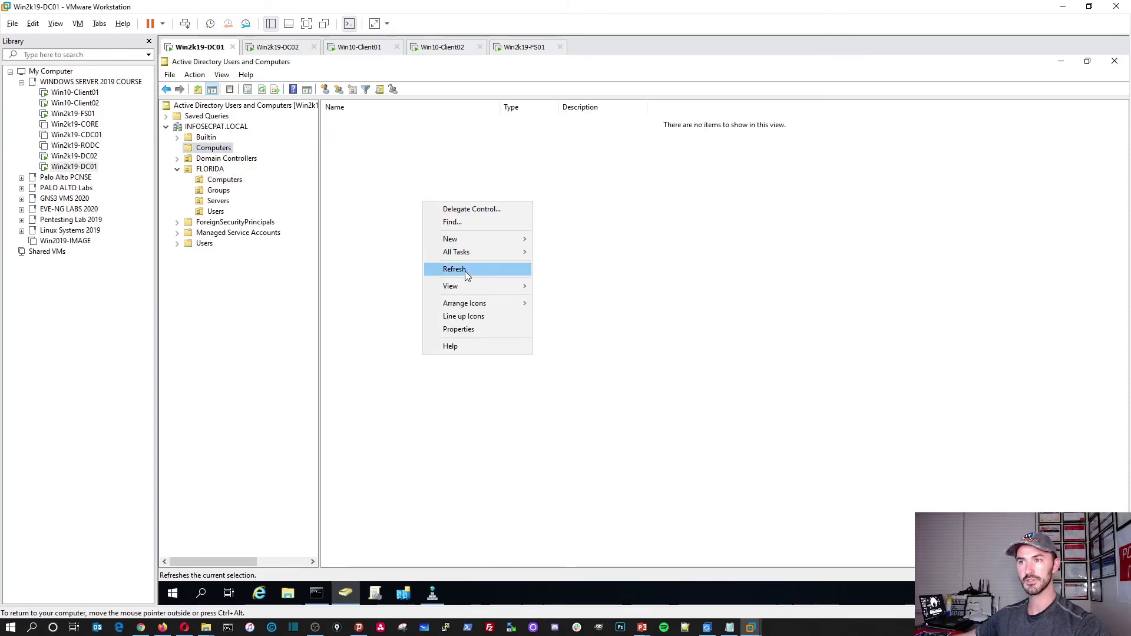
{"action": "left_click", "coordinate": [466, 271]}
{"action": "left_click", "coordinate": [365, 124]}
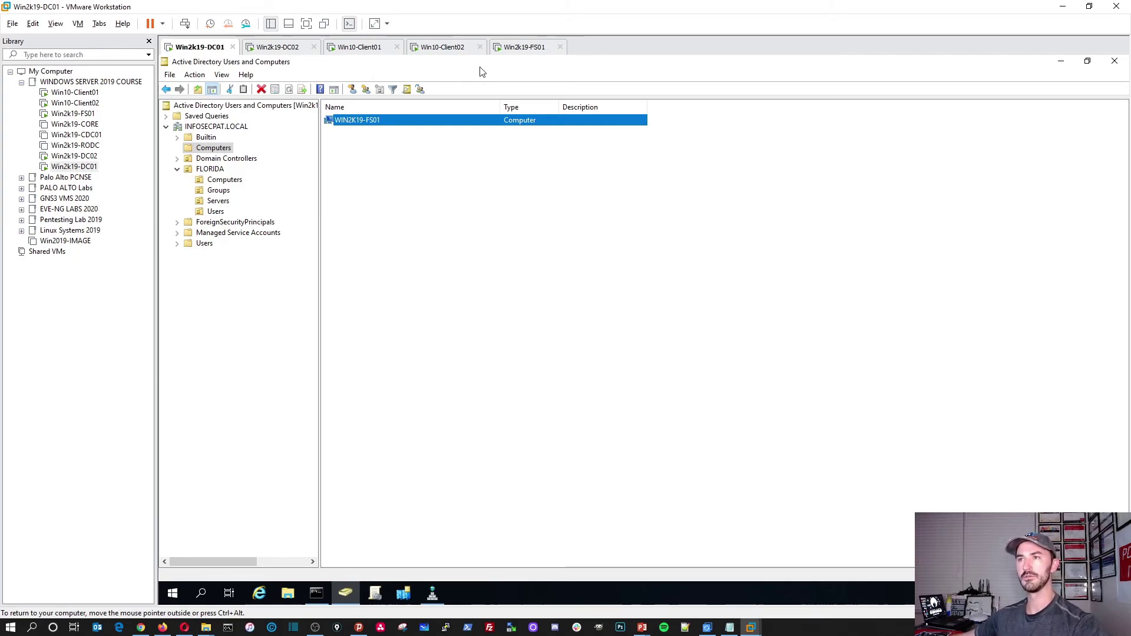
{"action": "left_click", "coordinate": [505, 48]}
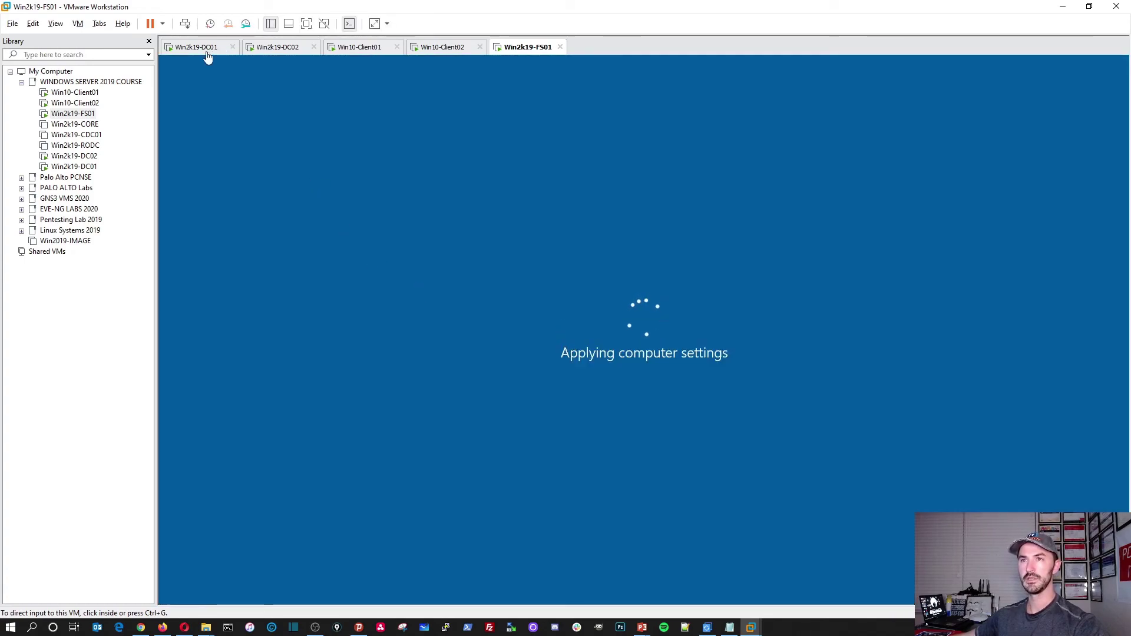
On DC01's DNS Manager, refresh and open INFOSECPAT.LOCAL to find the Win2k19-FS01 host record, then return to FS01.
{"action": "left_click", "coordinate": [209, 50]}
{"action": "left_click", "coordinate": [433, 594]}
{"action": "right_click", "coordinate": [417, 347]}
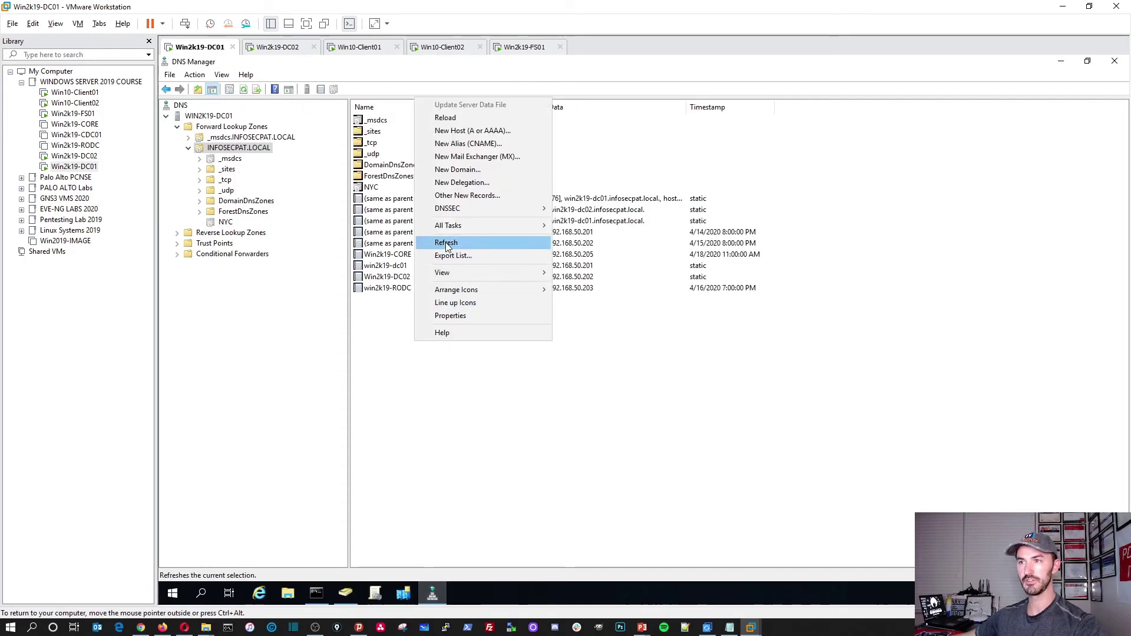
{"action": "left_click", "coordinate": [471, 243]}
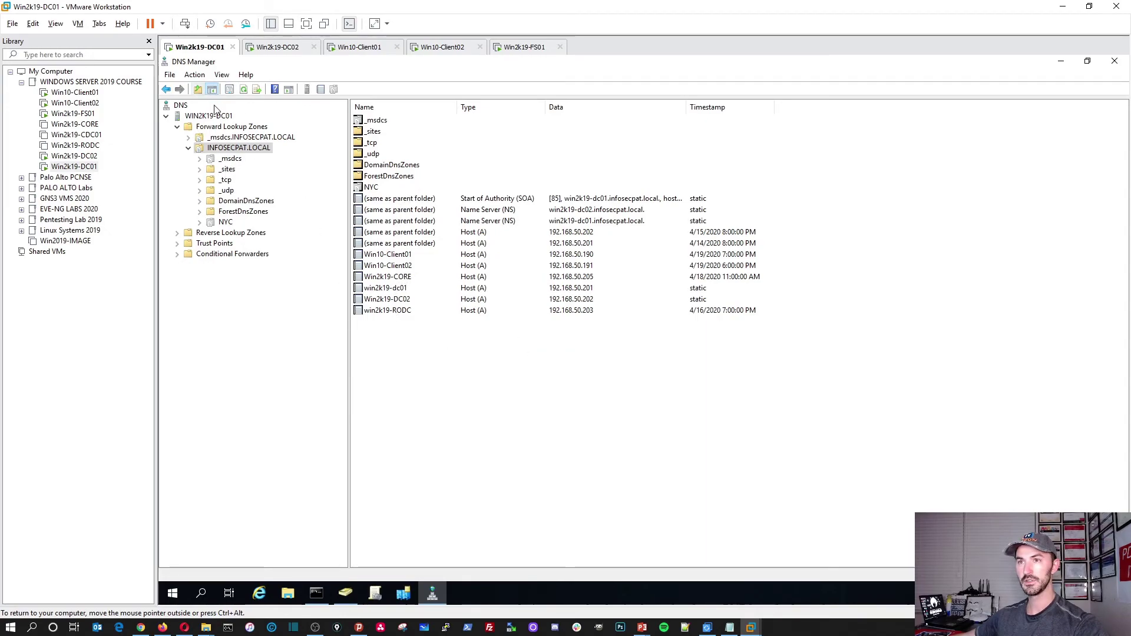
{"action": "right_click", "coordinate": [216, 117]}
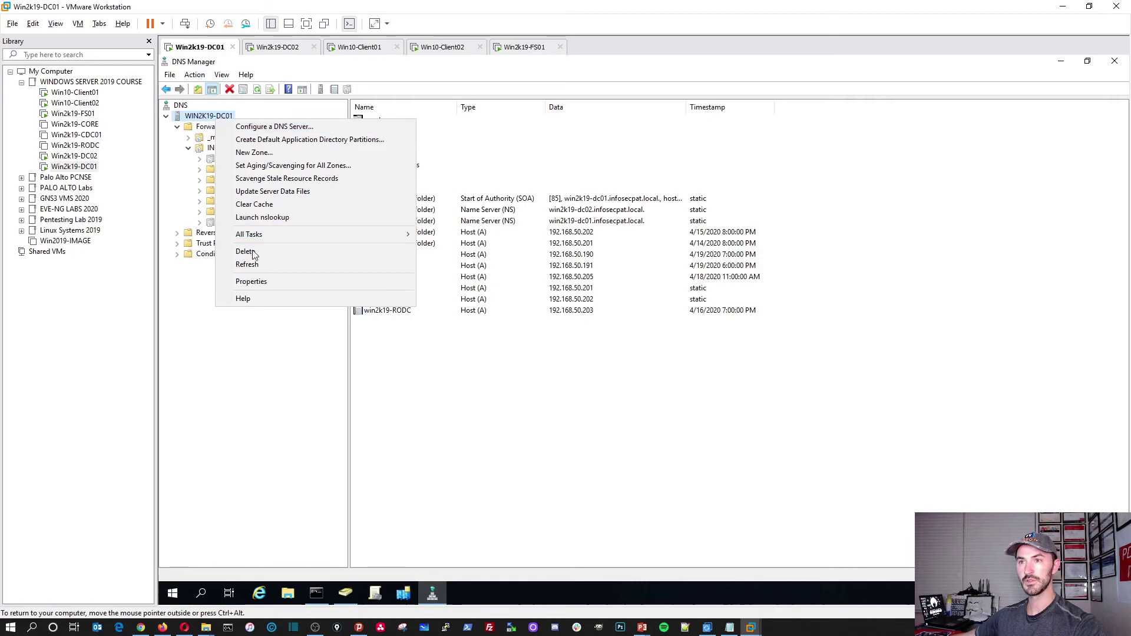
{"action": "left_click", "coordinate": [255, 266]}
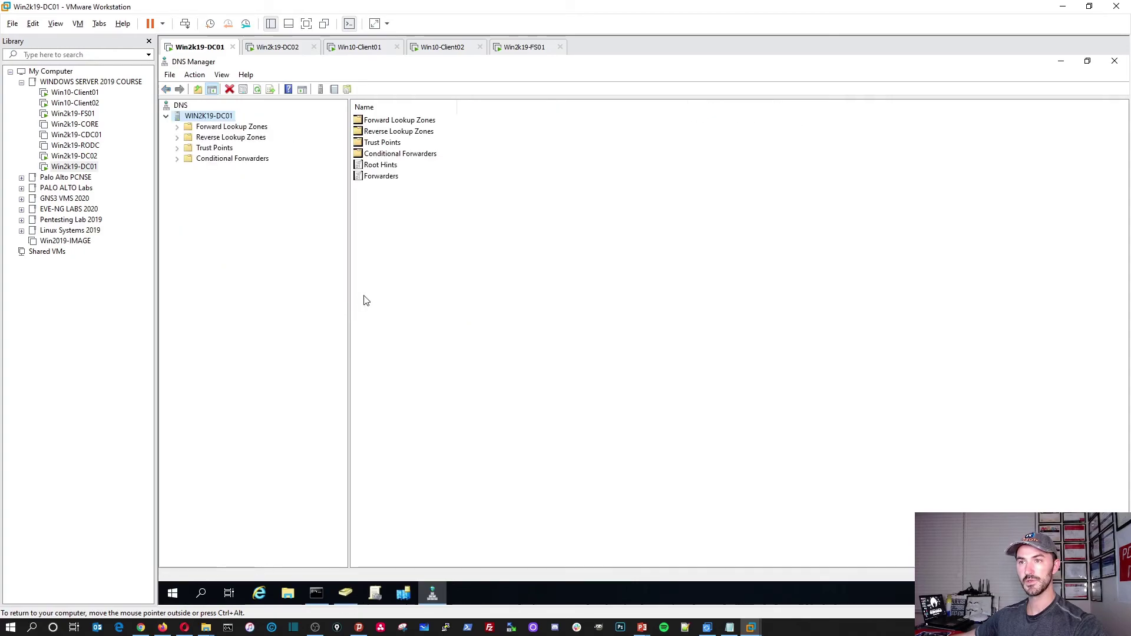
{"action": "double_click", "coordinate": [381, 121]}
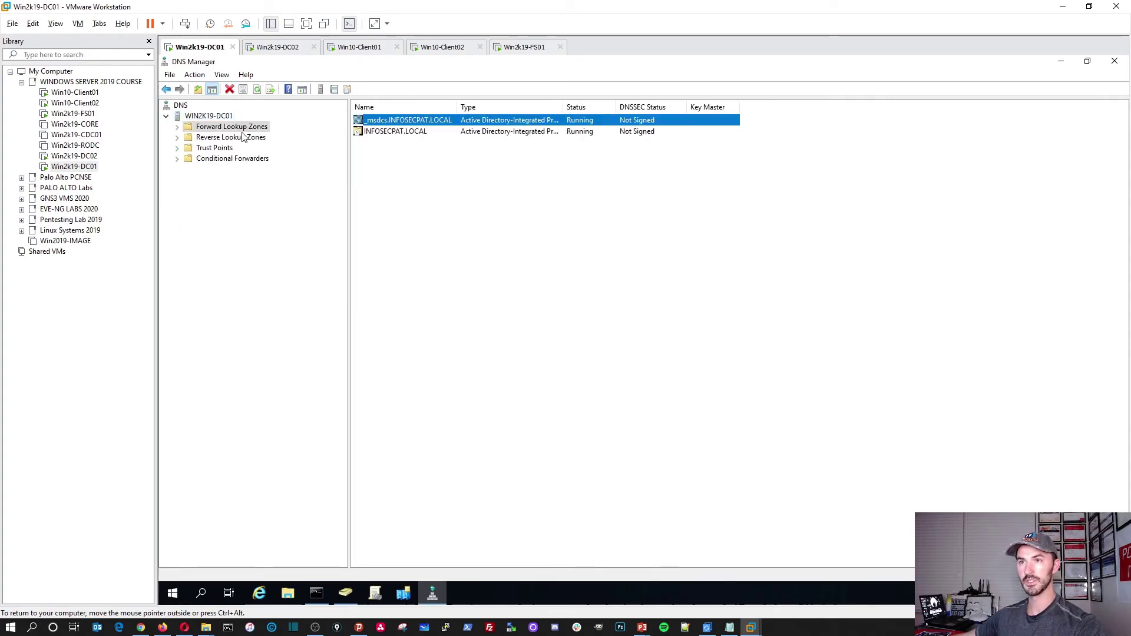
{"action": "double_click", "coordinate": [394, 131]}
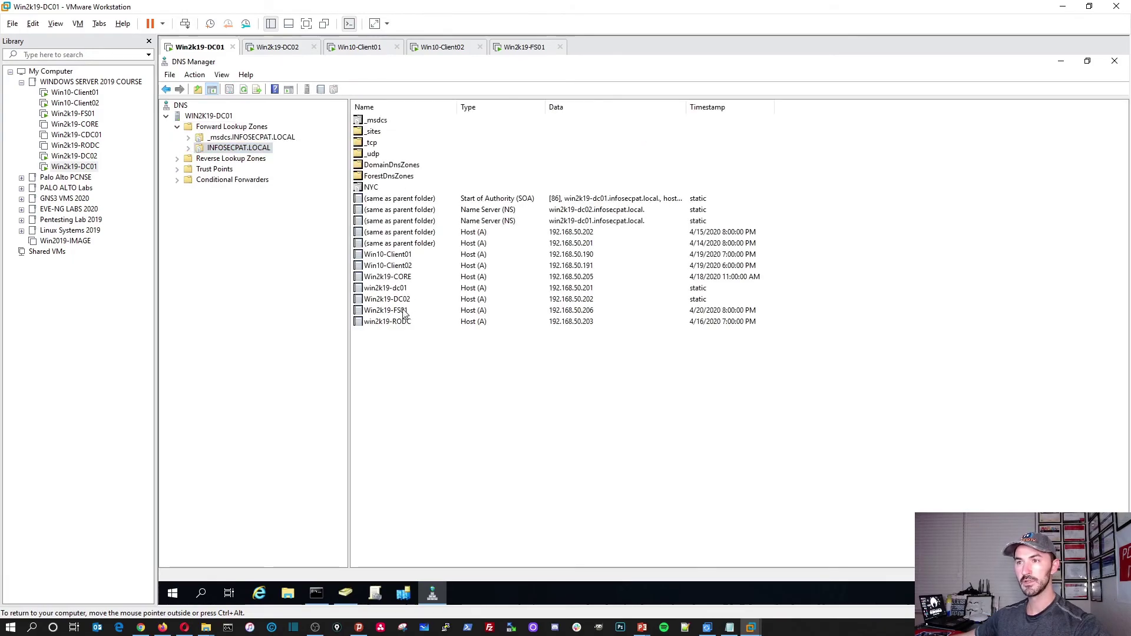
{"action": "left_click", "coordinate": [401, 313]}
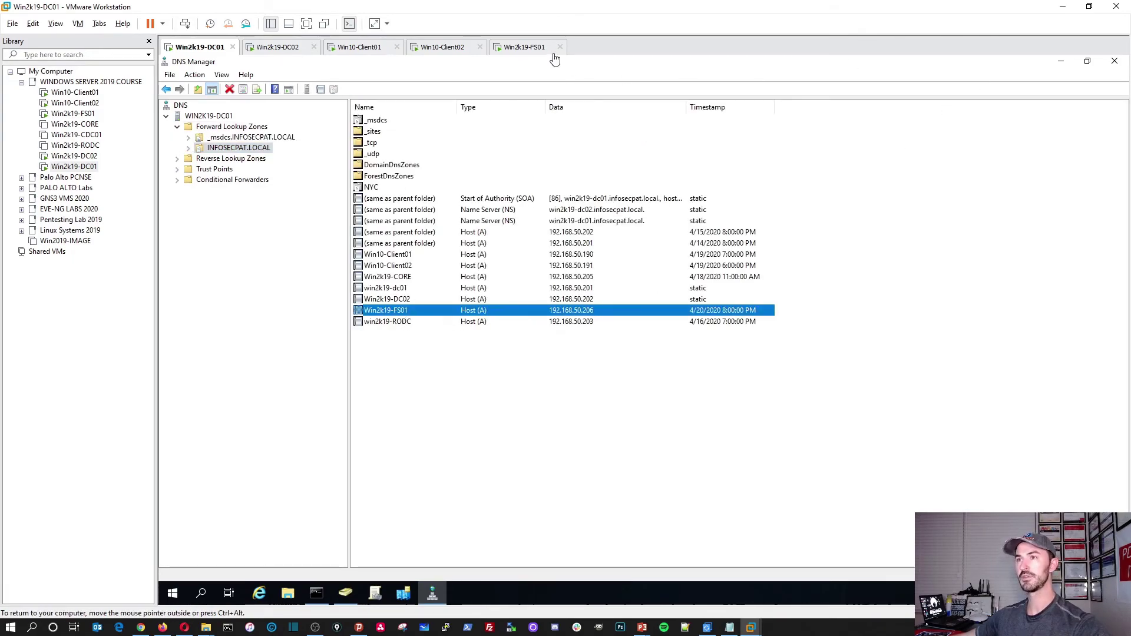
{"action": "left_click", "coordinate": [545, 47]}
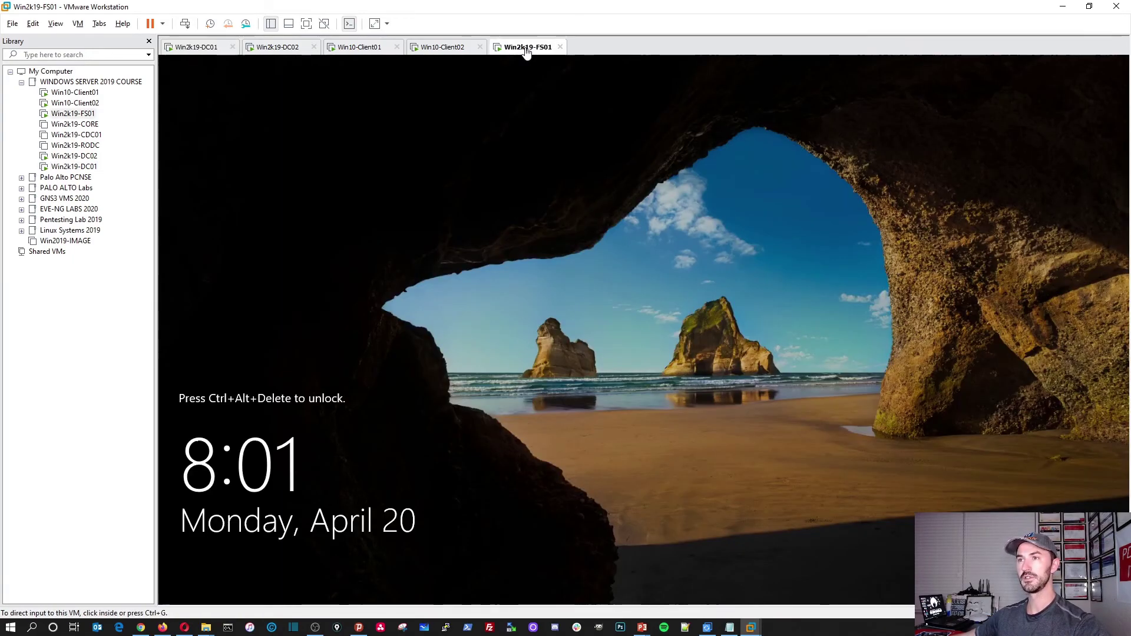
Sign in to FS01 as infosecpat\administrator with the domain admin password.
{"action": "left_click", "coordinate": [185, 24]}
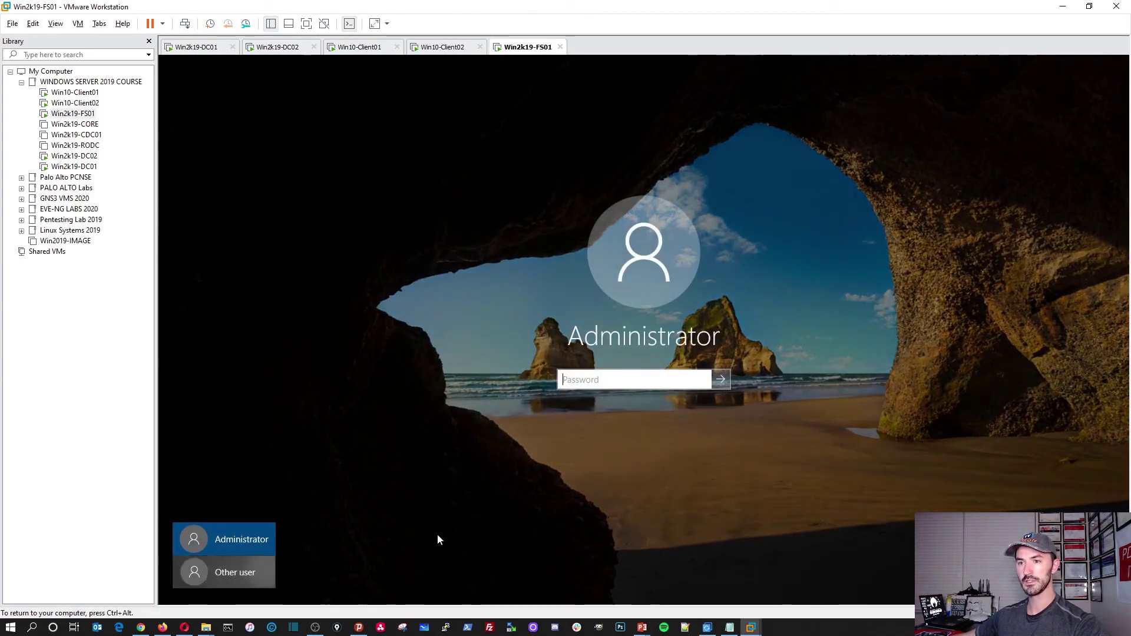
{"action": "left_click", "coordinate": [224, 572]}
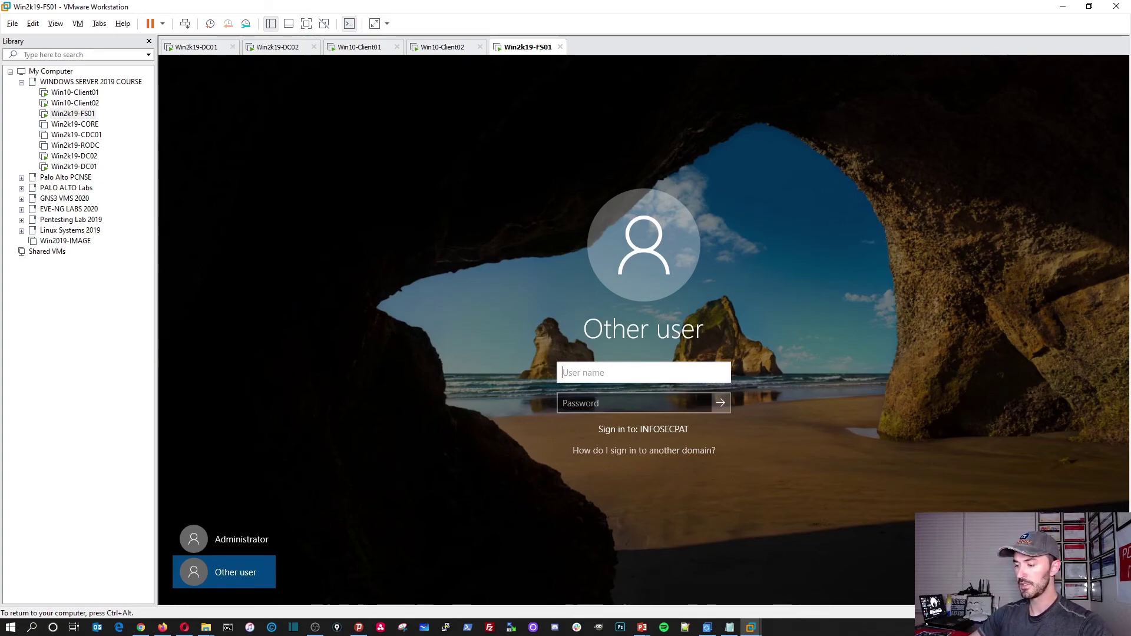
{"action": "type", "text": "infosec"}
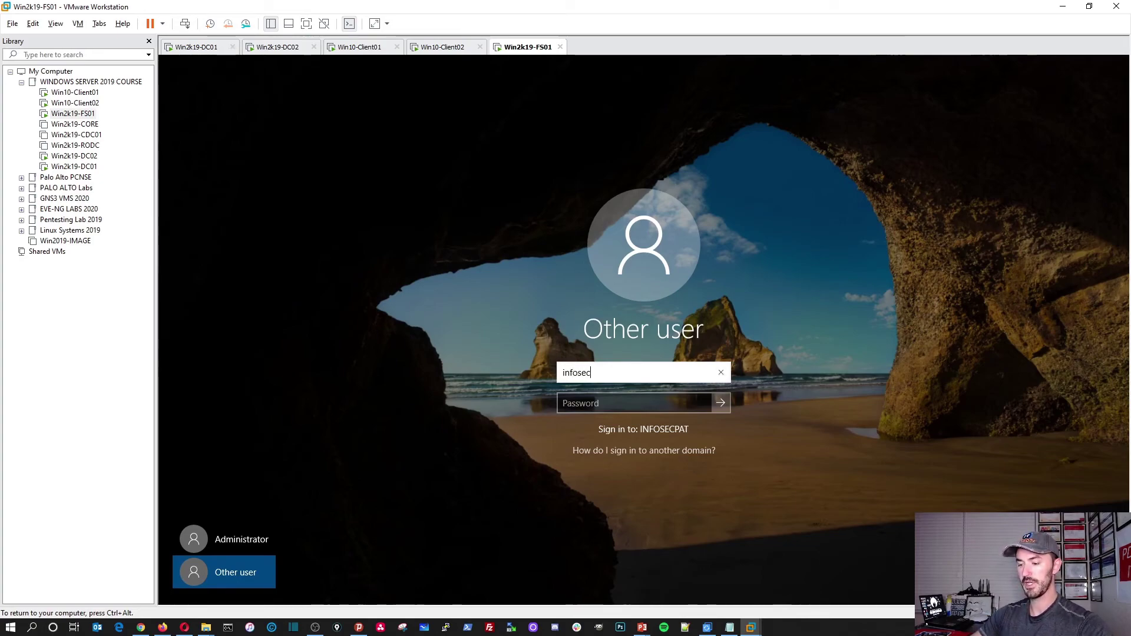
{"action": "type", "text": "pat\\ad"}
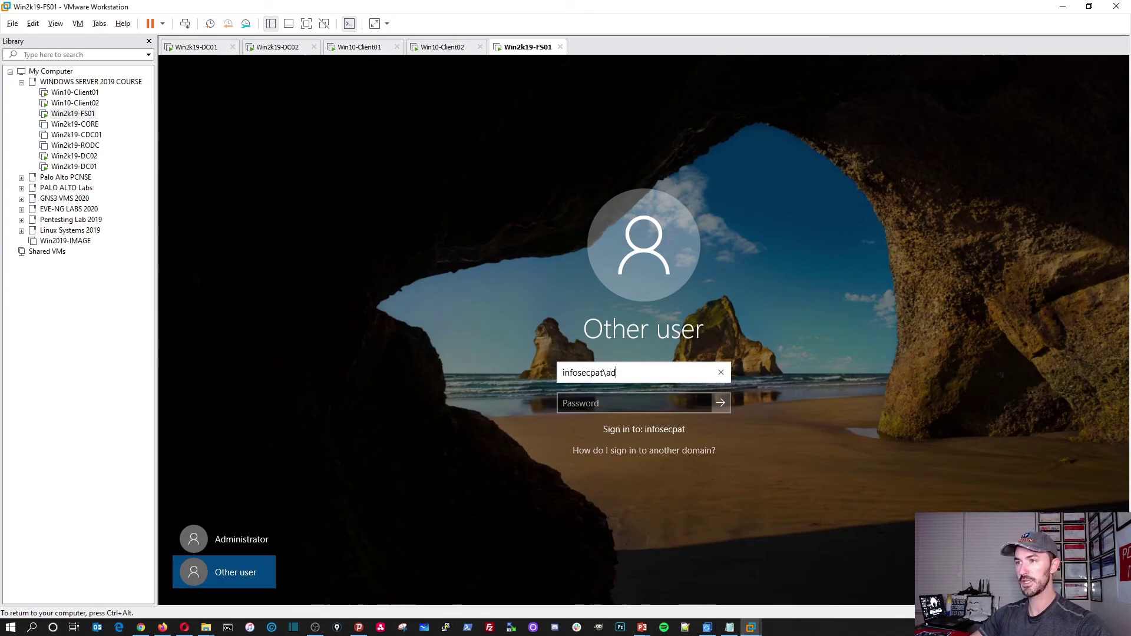
{"action": "type", "text": "ministre"}
{"action": "key", "text": "BackSpace"}
{"action": "type", "text": "a"}
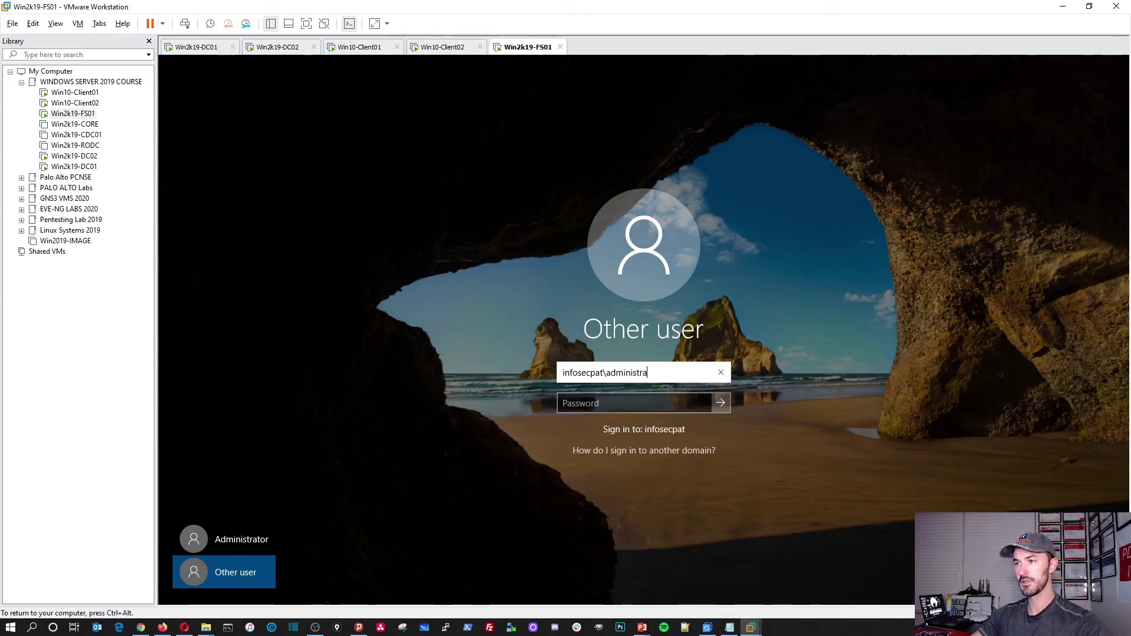
{"action": "type", "text": "tor"}
{"action": "key", "text": "Tab"}
{"action": "type", "text": "Pa"}
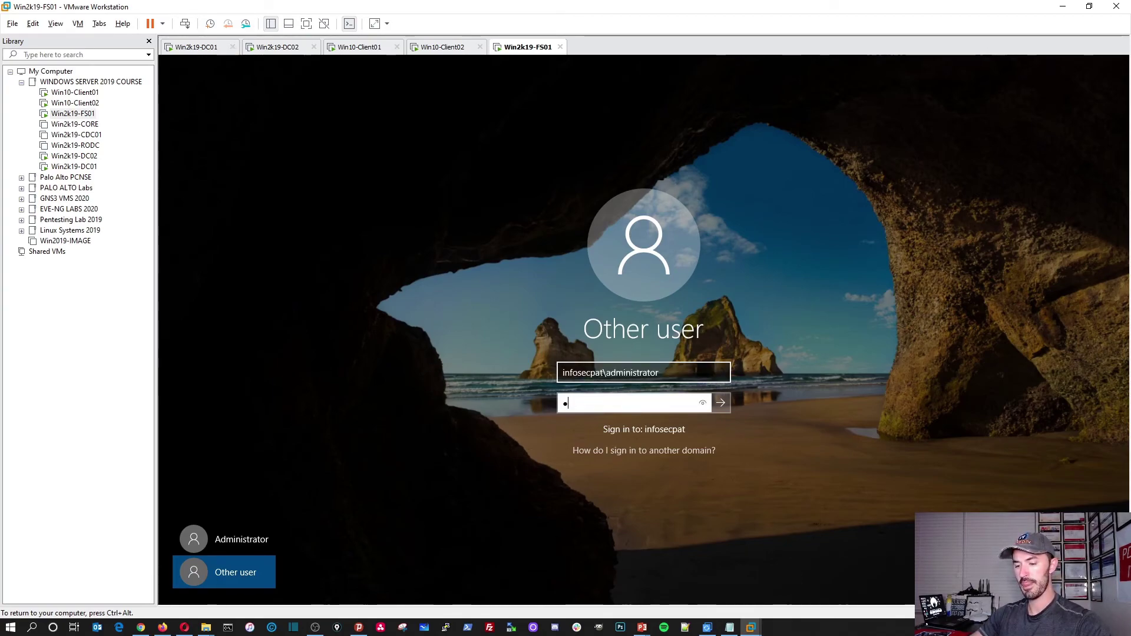
{"action": "type", "text": "●●●●●●●●●●"}
{"action": "key", "text": "Return"}
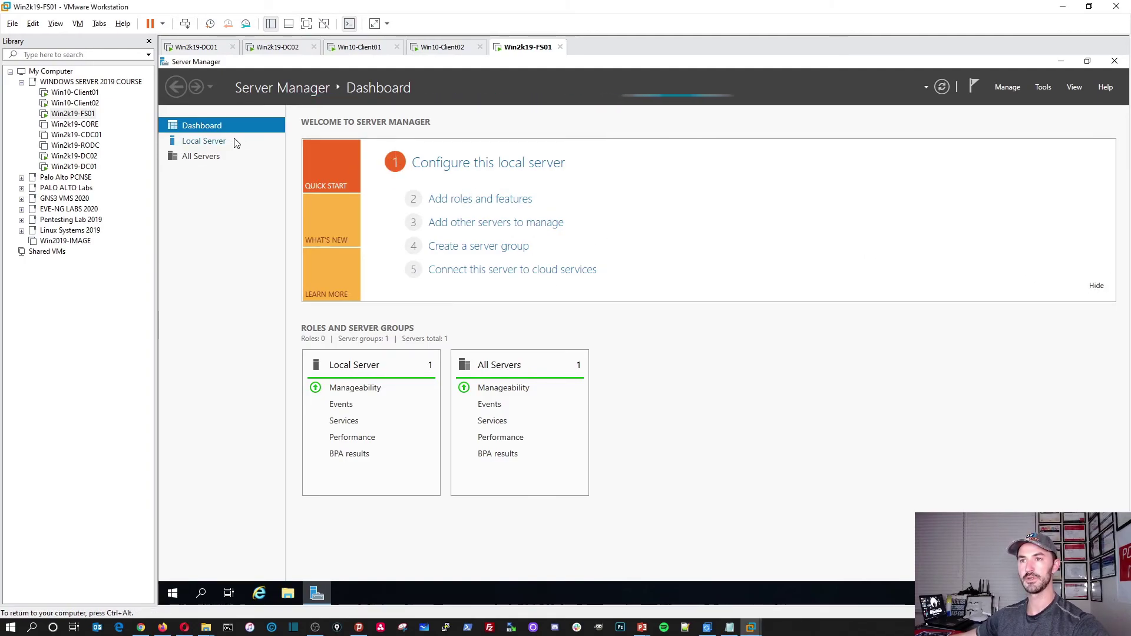
Start the stopped Diagnostic Policy Service from the dashboard's services detail view.
{"action": "left_click", "coordinate": [1097, 287]}
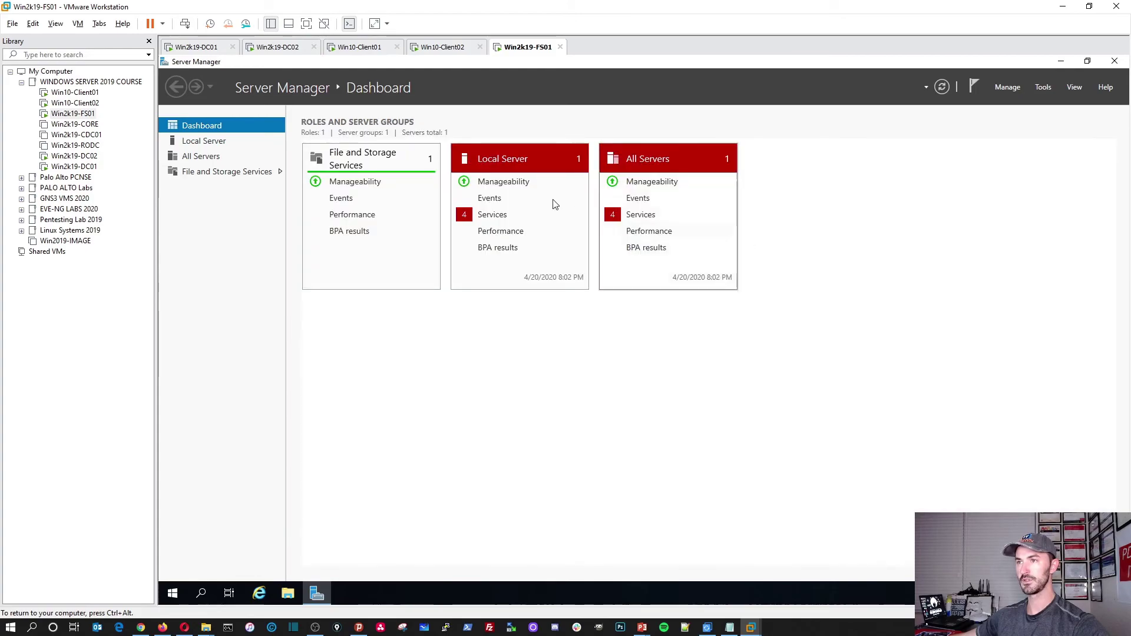
{"action": "left_click", "coordinate": [651, 219]}
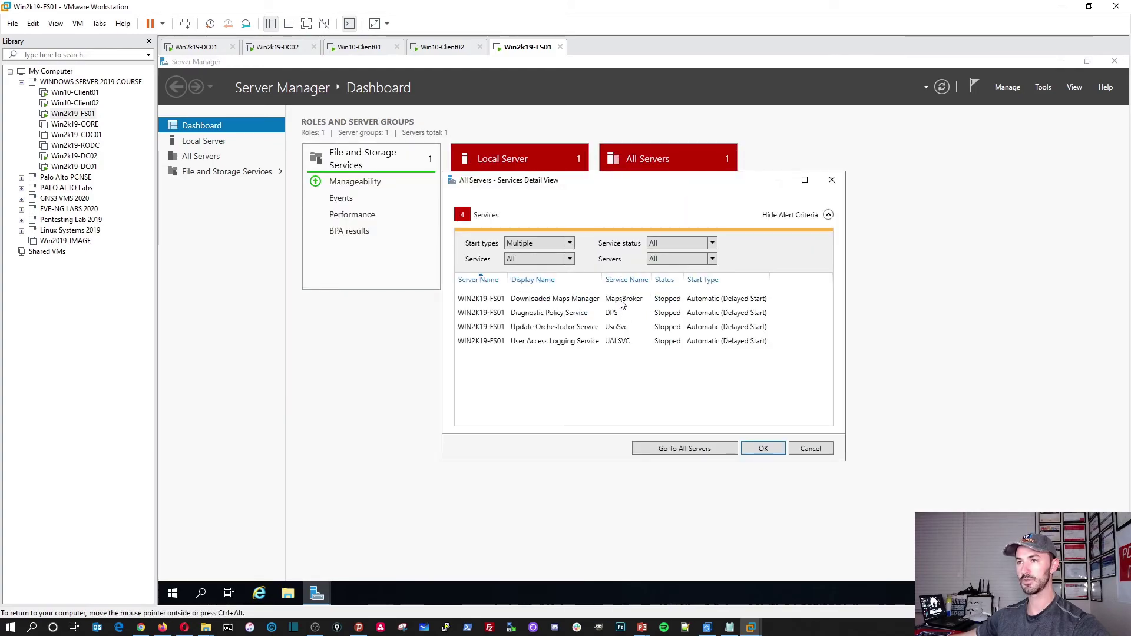
{"action": "left_click", "coordinate": [621, 303]}
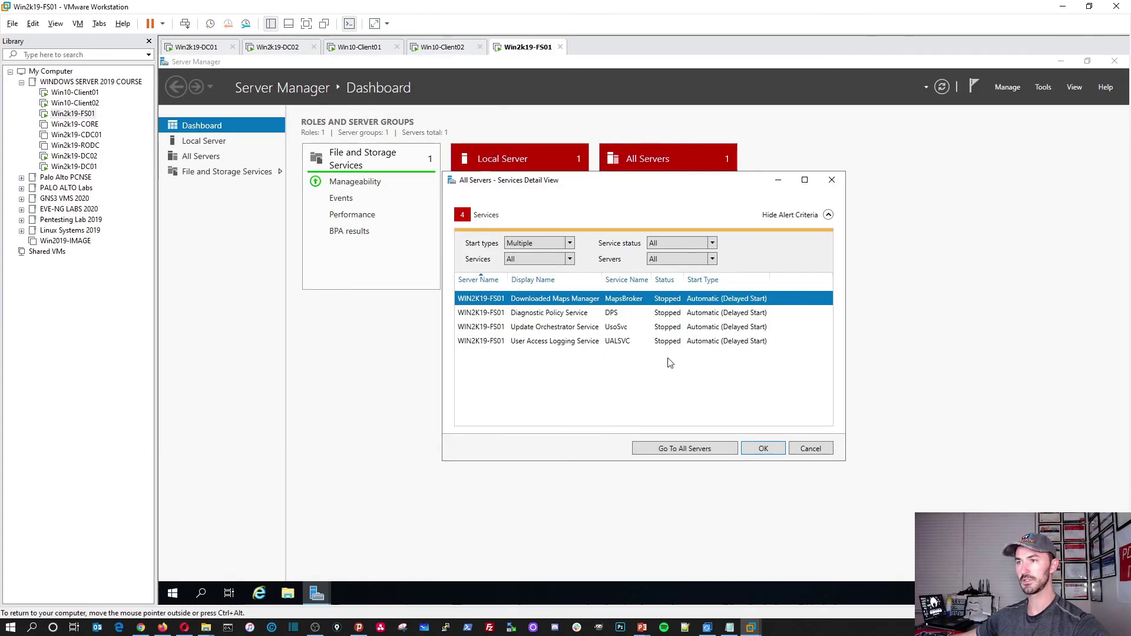
{"action": "right_click", "coordinate": [681, 299]}
{"action": "key", "text": "Escape"}
{"action": "left_click", "coordinate": [611, 314]}
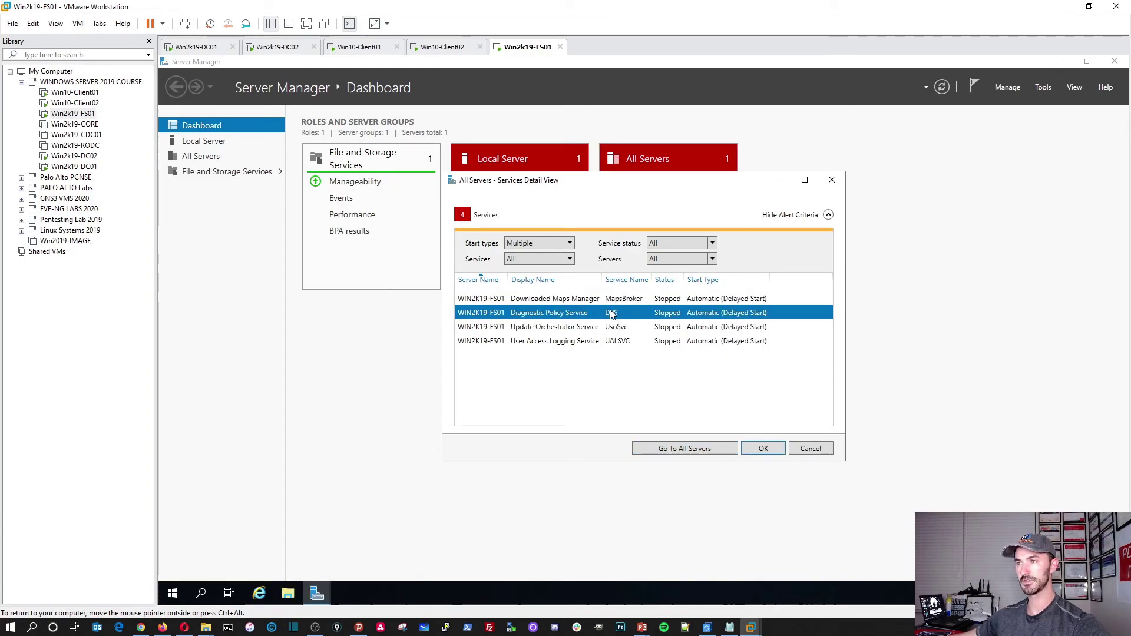
{"action": "right_click", "coordinate": [611, 314]}
{"action": "left_click", "coordinate": [624, 321]}
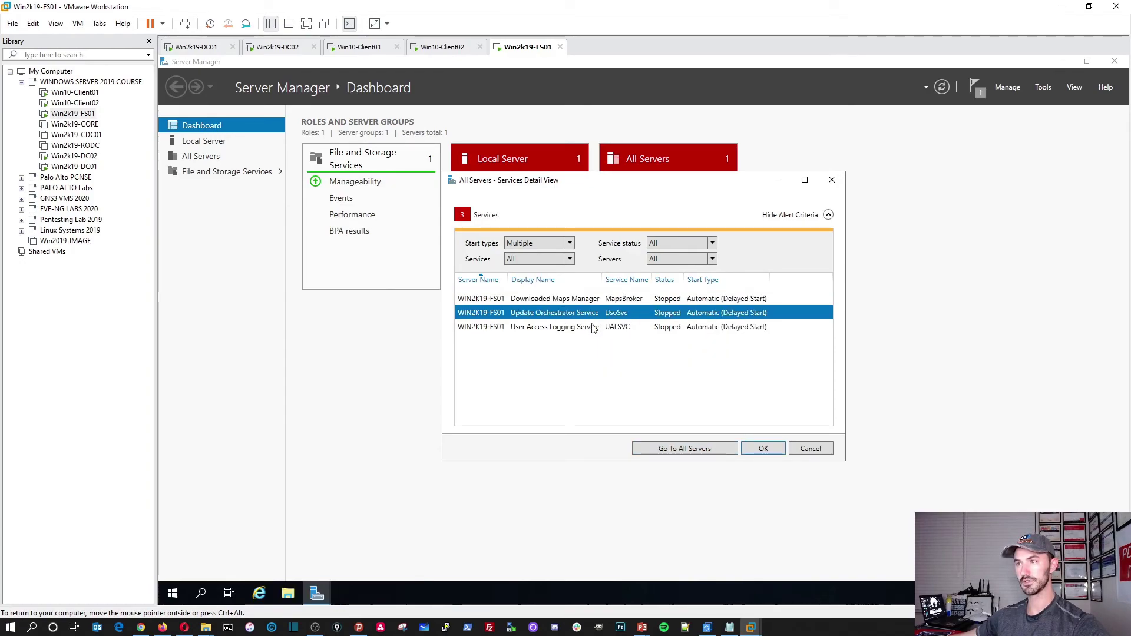
Start the stopped Update Orchestrator Service as well.
{"action": "right_click", "coordinate": [593, 328]}
{"action": "key", "text": "Escape"}
{"action": "left_click", "coordinate": [589, 314]}
{"action": "right_click", "coordinate": [591, 315]}
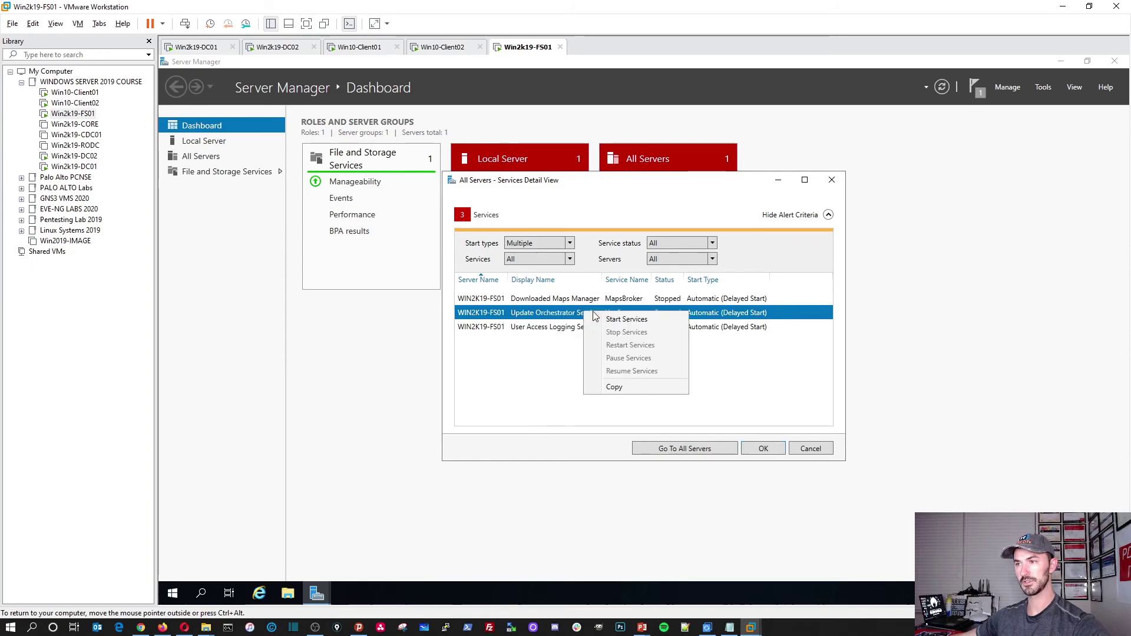
{"action": "left_click", "coordinate": [627, 320]}
Refresh the dashboard and open FS01's Local Server properties page.
{"action": "left_click", "coordinate": [764, 448]}
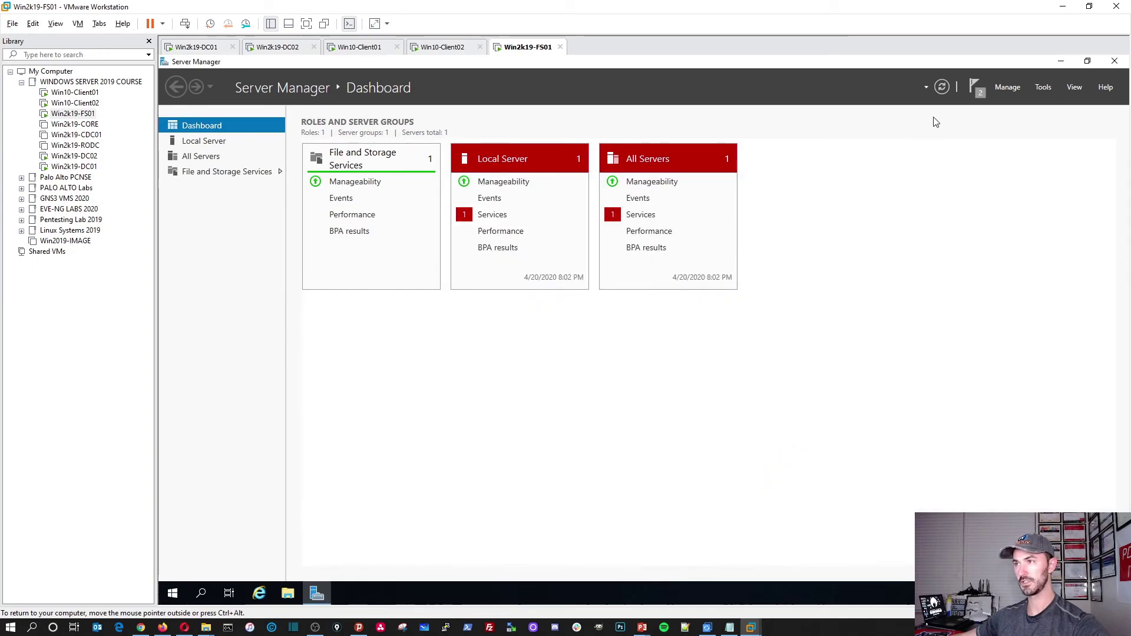
{"action": "left_click", "coordinate": [941, 88]}
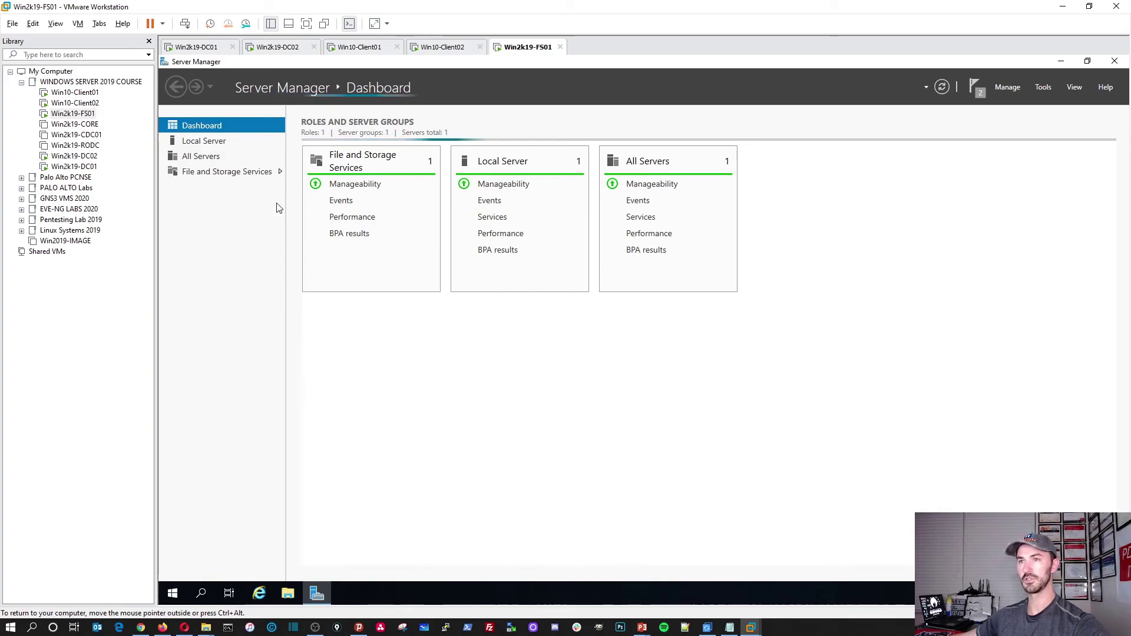
{"action": "left_click", "coordinate": [203, 141]}
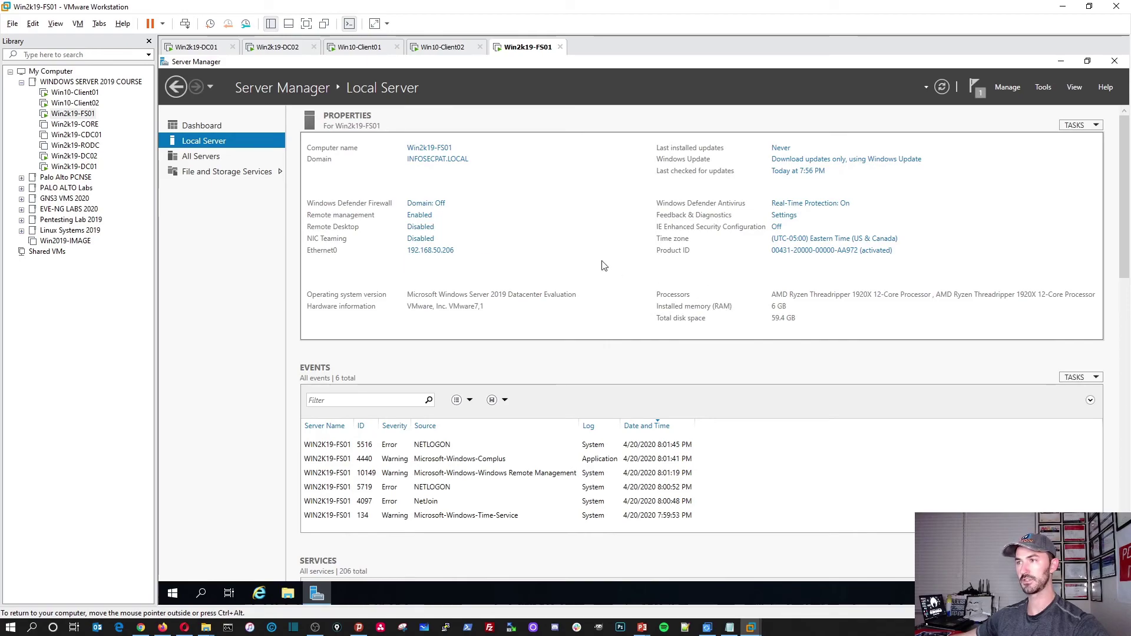
{"action": "left_click", "coordinate": [1044, 87]}
{"action": "left_click", "coordinate": [1008, 87]}
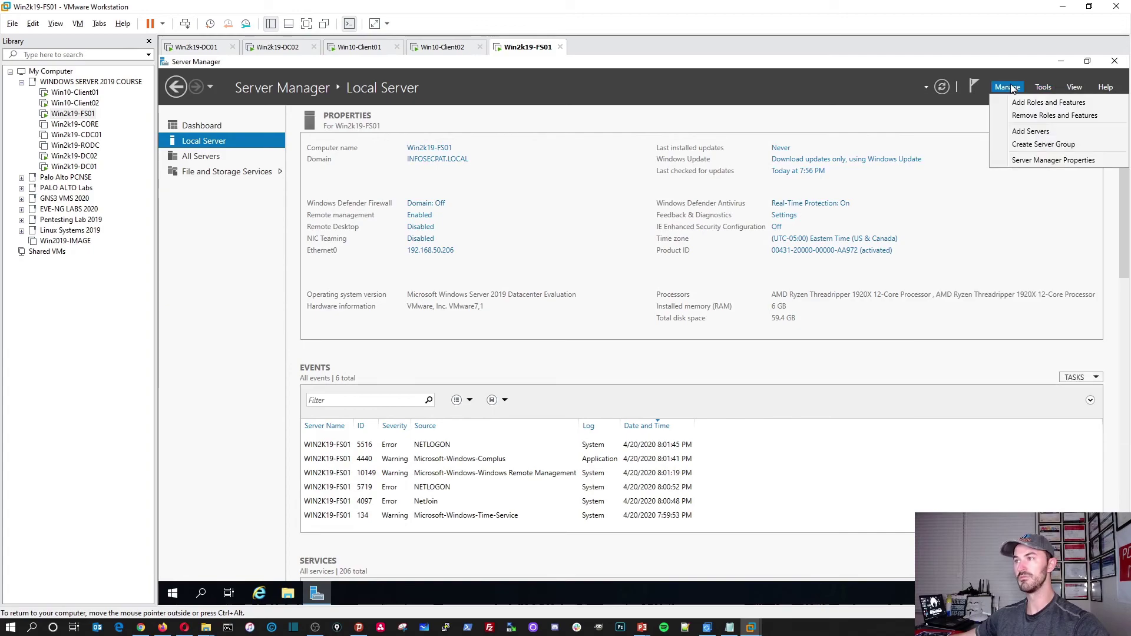
In Add Roles and Features, tick File Server under File and Storage Services > File and iSCSI Services.
{"action": "left_click", "coordinate": [1022, 105]}
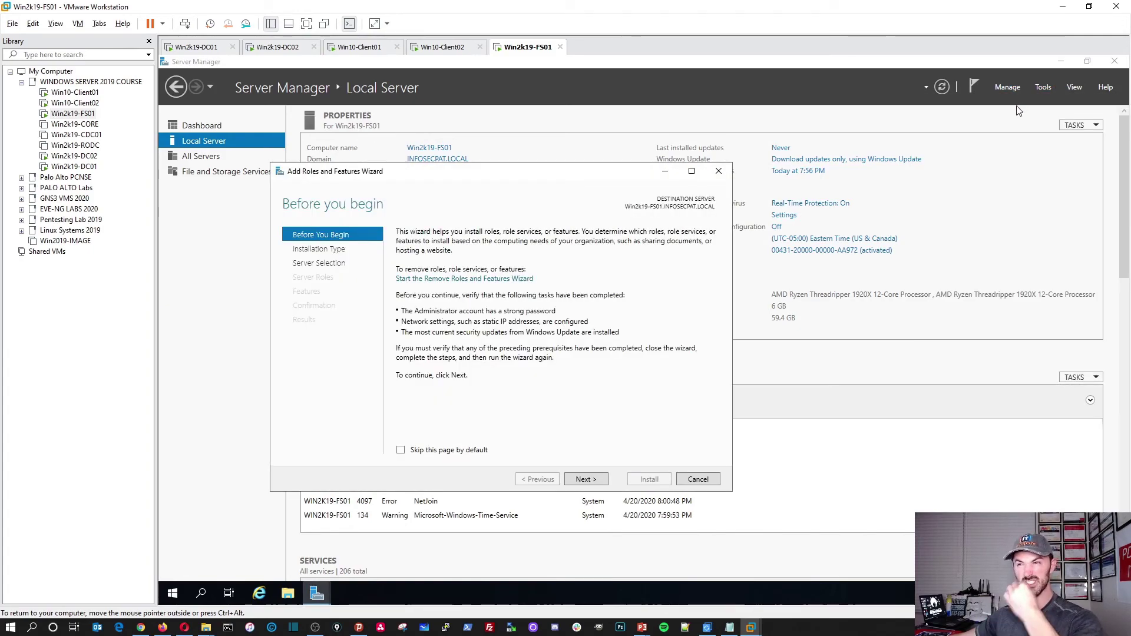
{"action": "left_click", "coordinate": [582, 480]}
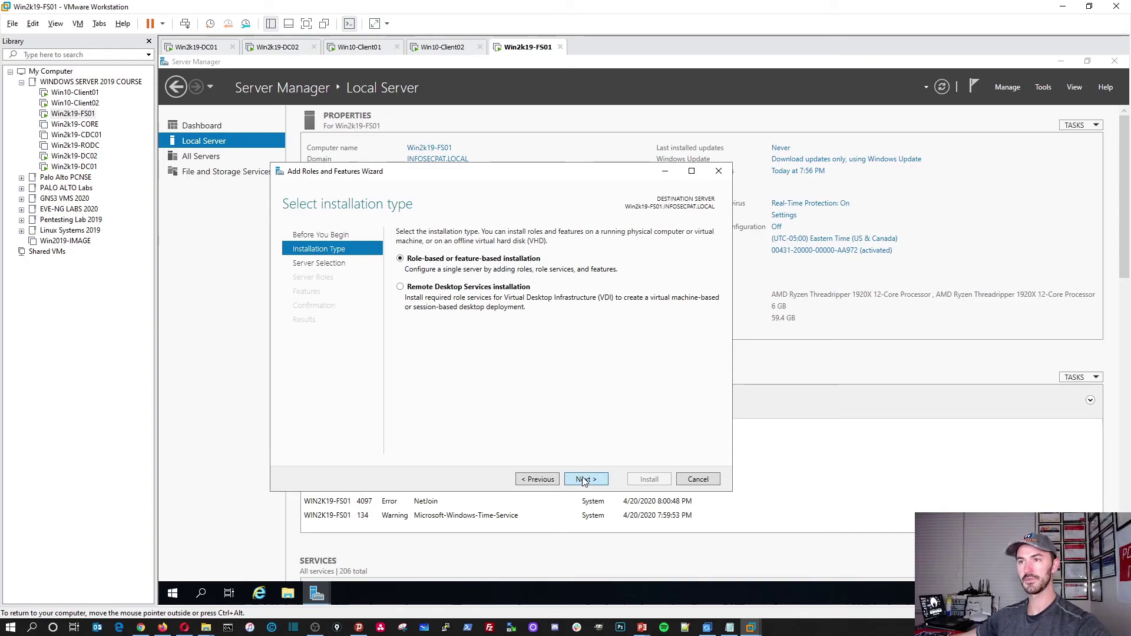
{"action": "left_click", "coordinate": [591, 479]}
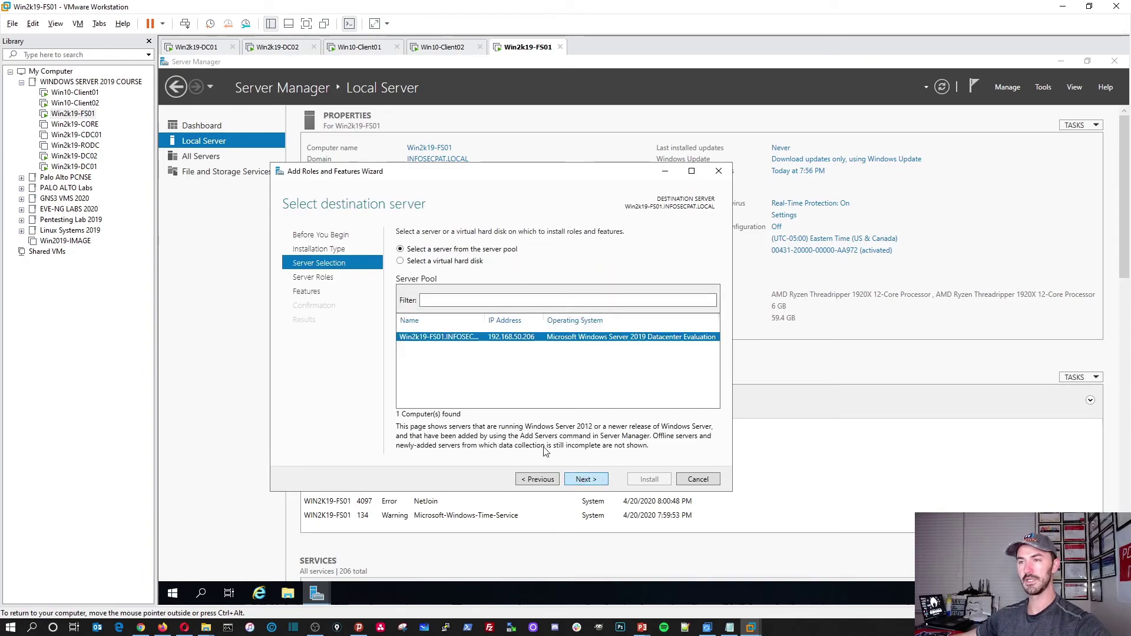
{"action": "left_click", "coordinate": [594, 480]}
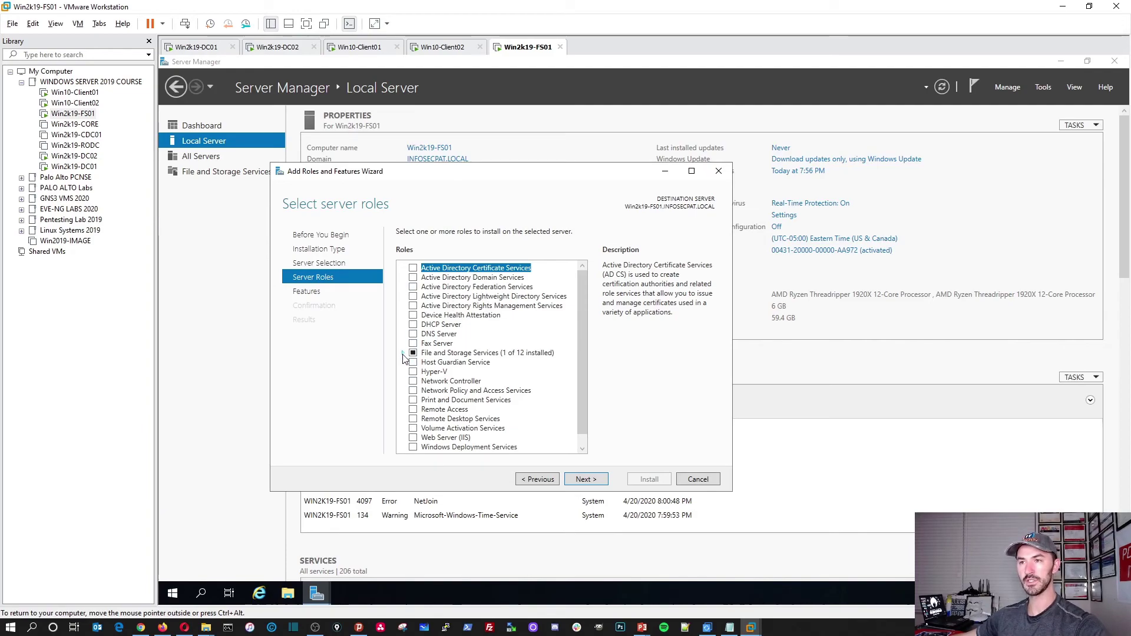
{"action": "left_click", "coordinate": [402, 353]}
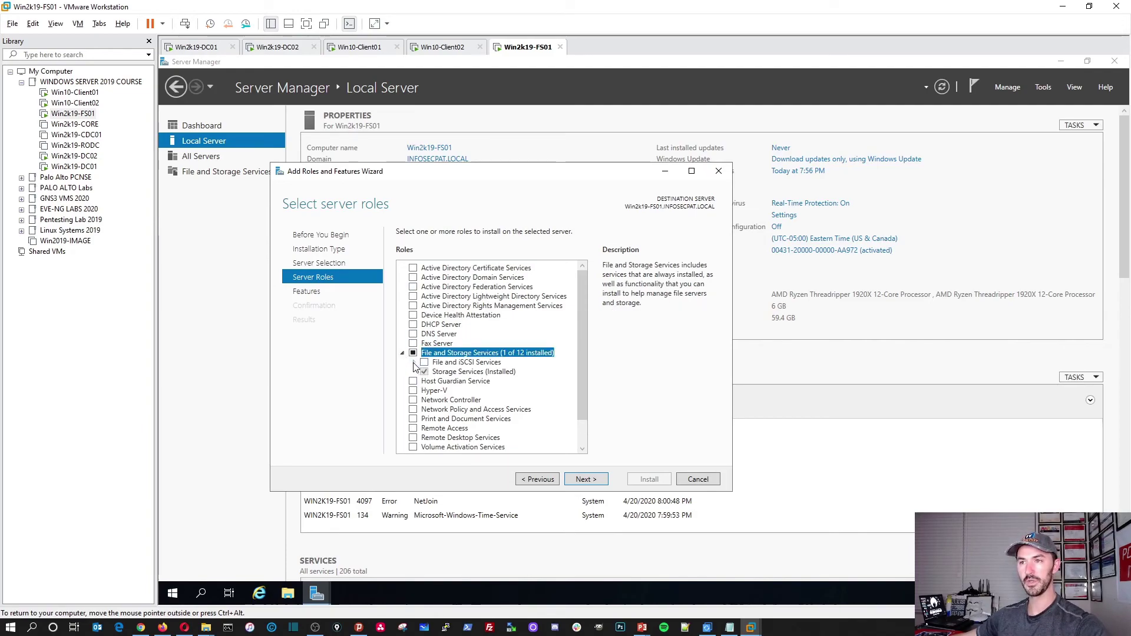
{"action": "left_click", "coordinate": [414, 362]}
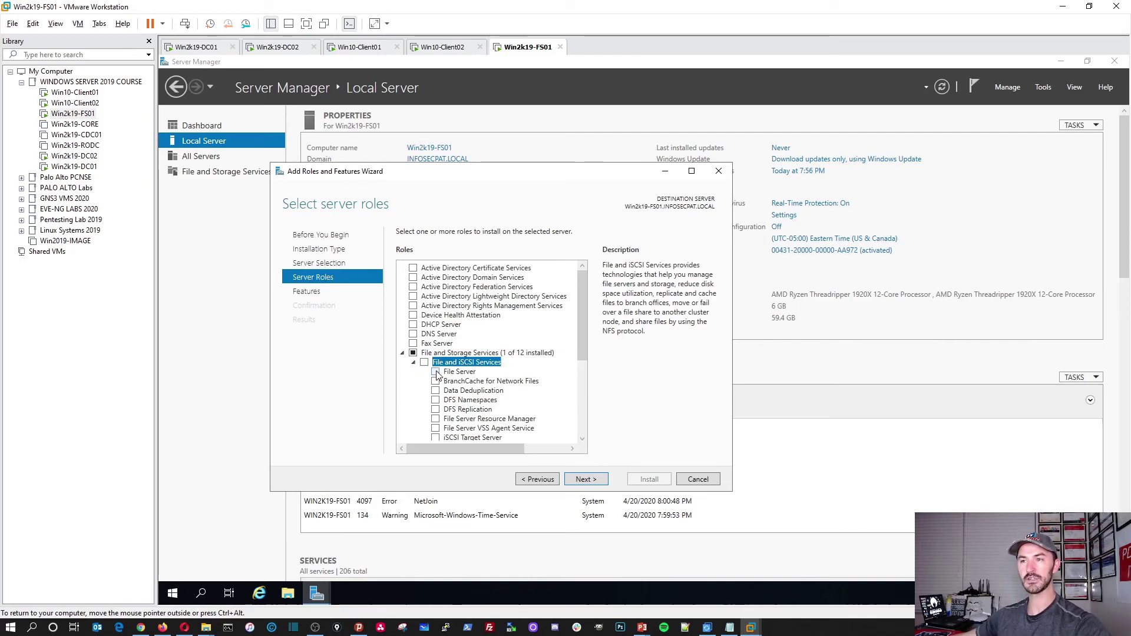
{"action": "left_click", "coordinate": [436, 371]}
{"action": "left_click_drag", "start_coordinate": [583, 354], "coordinate": [583, 388]}
{"action": "left_click", "coordinate": [578, 483]}
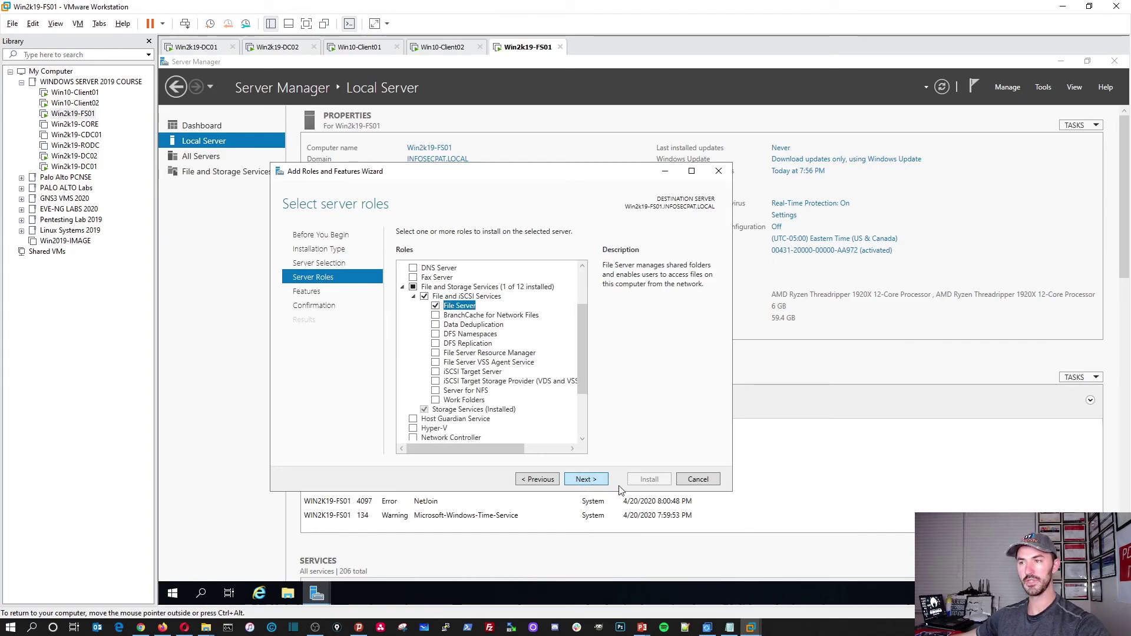
Glance at the File and Storage Services servers view, then advance to the installation confirmation.
{"action": "left_click_drag", "start_coordinate": [429, 172], "coordinate": [627, 176]}
{"action": "left_click", "coordinate": [219, 172]}
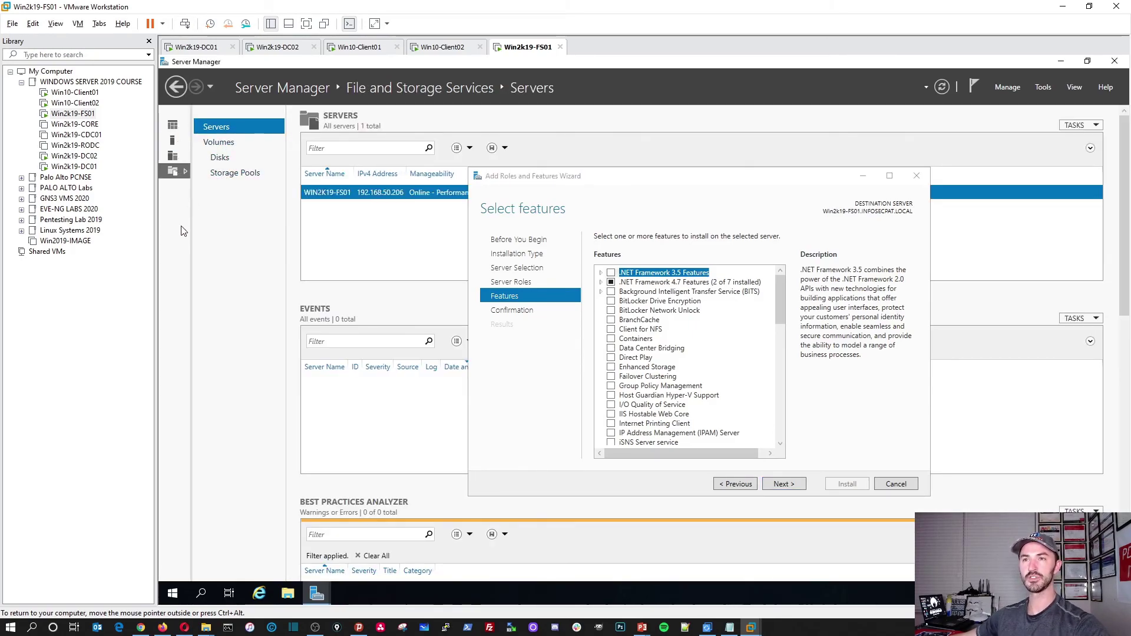
{"action": "left_click", "coordinate": [181, 158]}
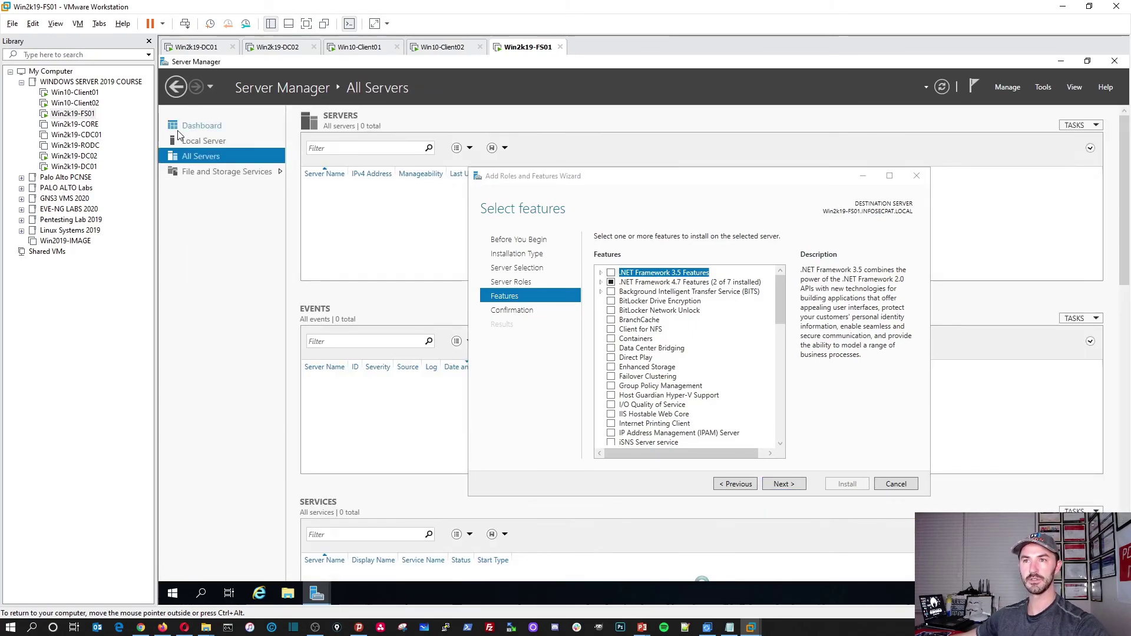
{"action": "left_click", "coordinate": [177, 129]}
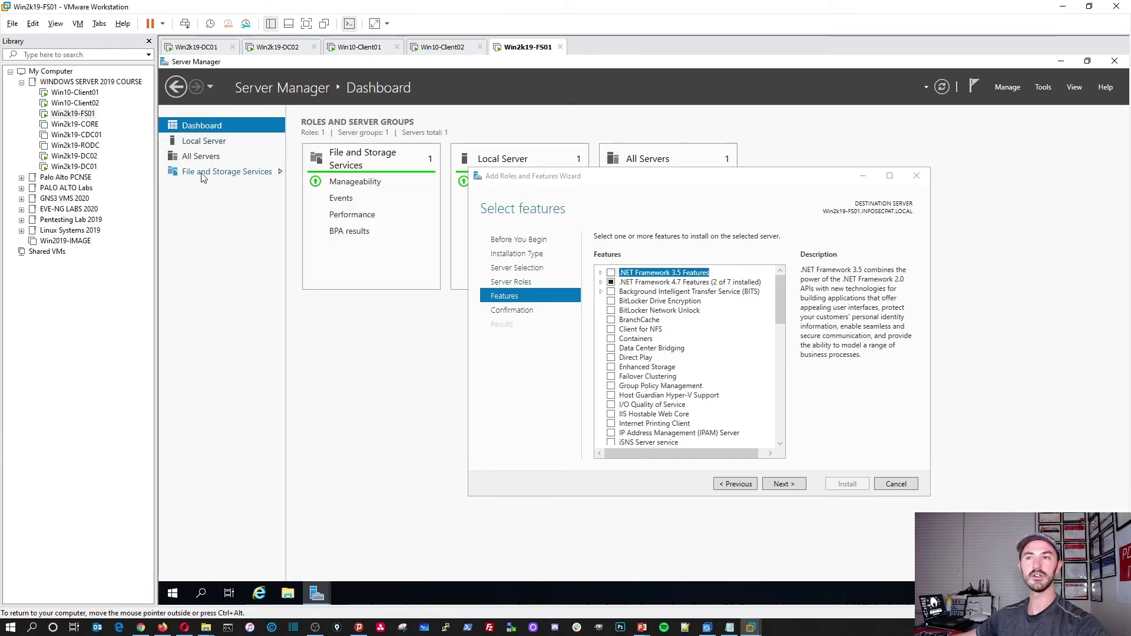
{"action": "left_click", "coordinate": [222, 176]}
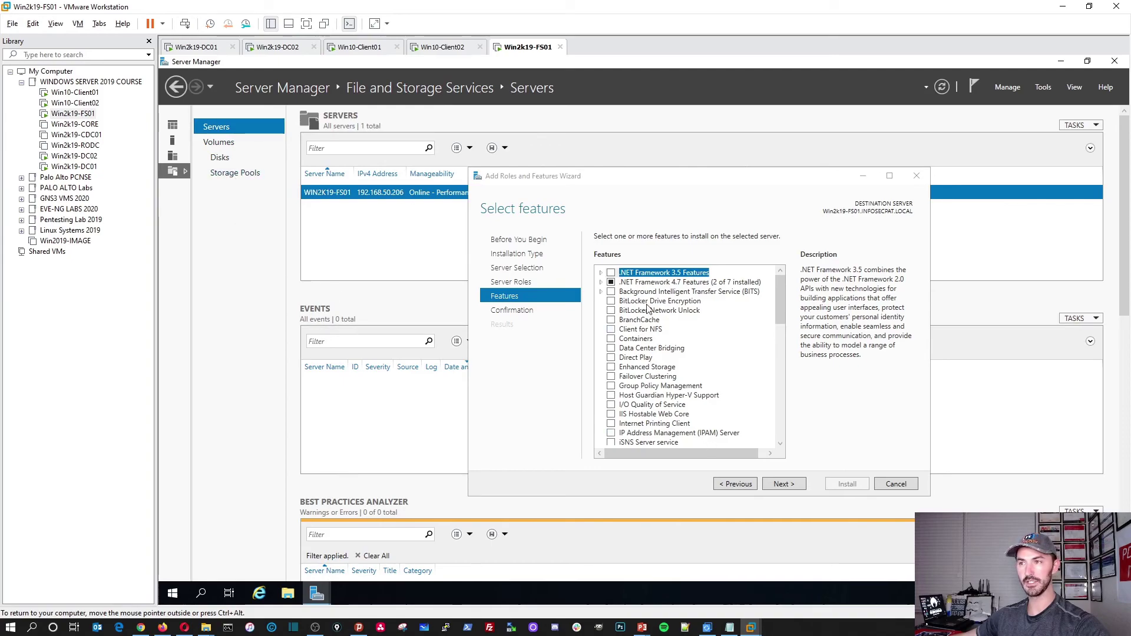
{"action": "left_click", "coordinate": [777, 490]}
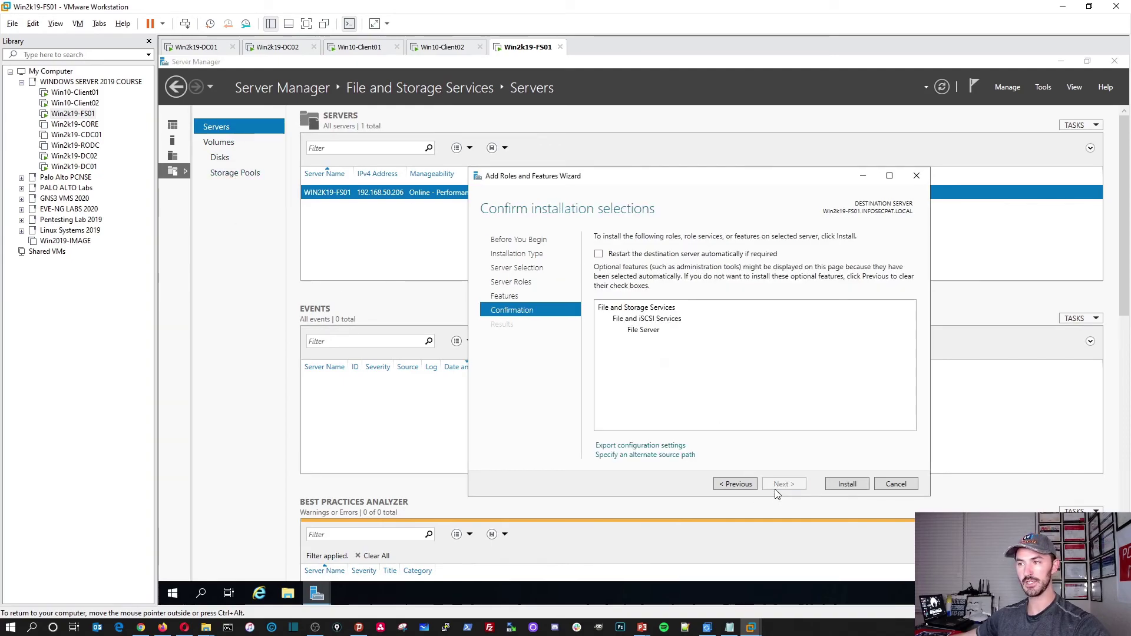
Install the File Server role on Win2k19-FS01.
{"action": "left_click", "coordinate": [847, 484]}
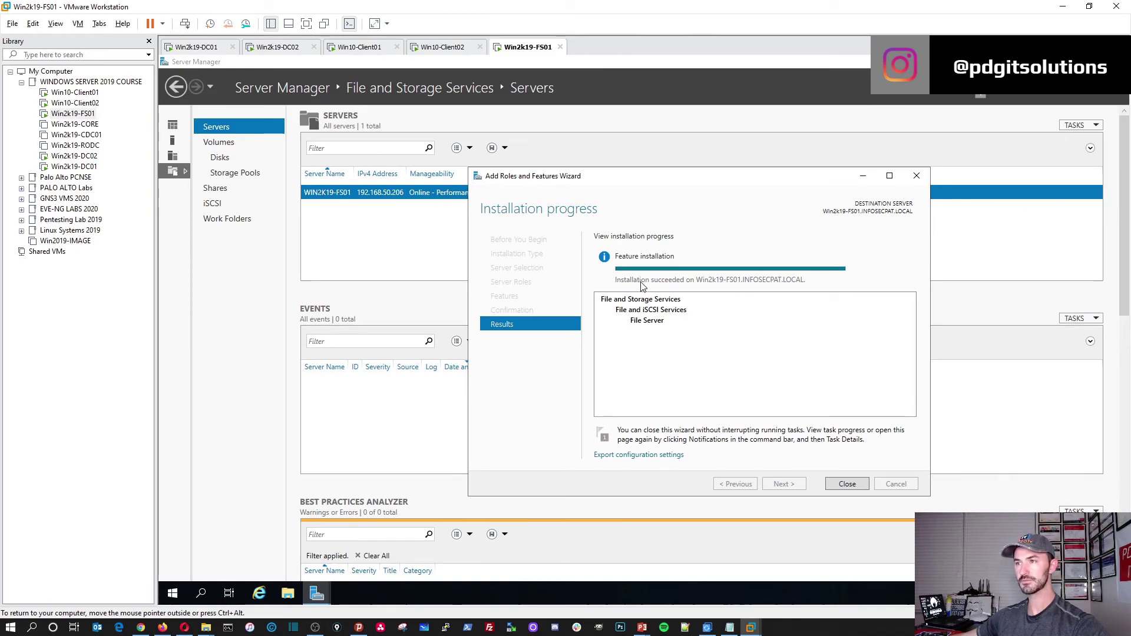
Close the wizard and browse the Shares, iSCSI and Work Folders pages, ending on Shares.
{"action": "left_click", "coordinate": [848, 484]}
{"action": "left_click", "coordinate": [218, 188]}
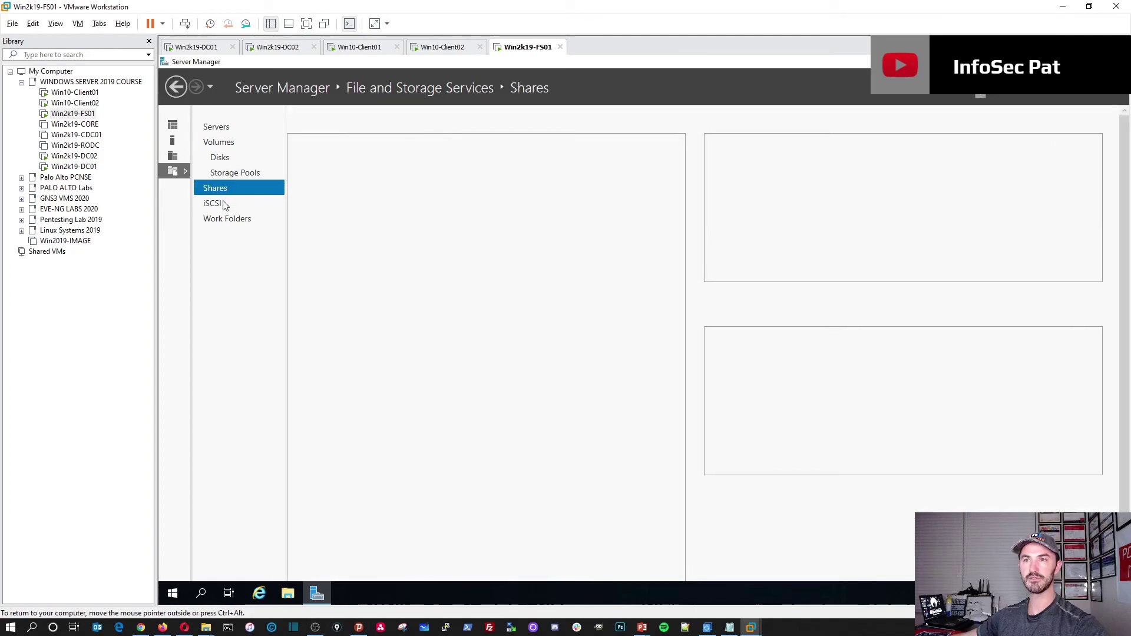
{"action": "left_click", "coordinate": [220, 204]}
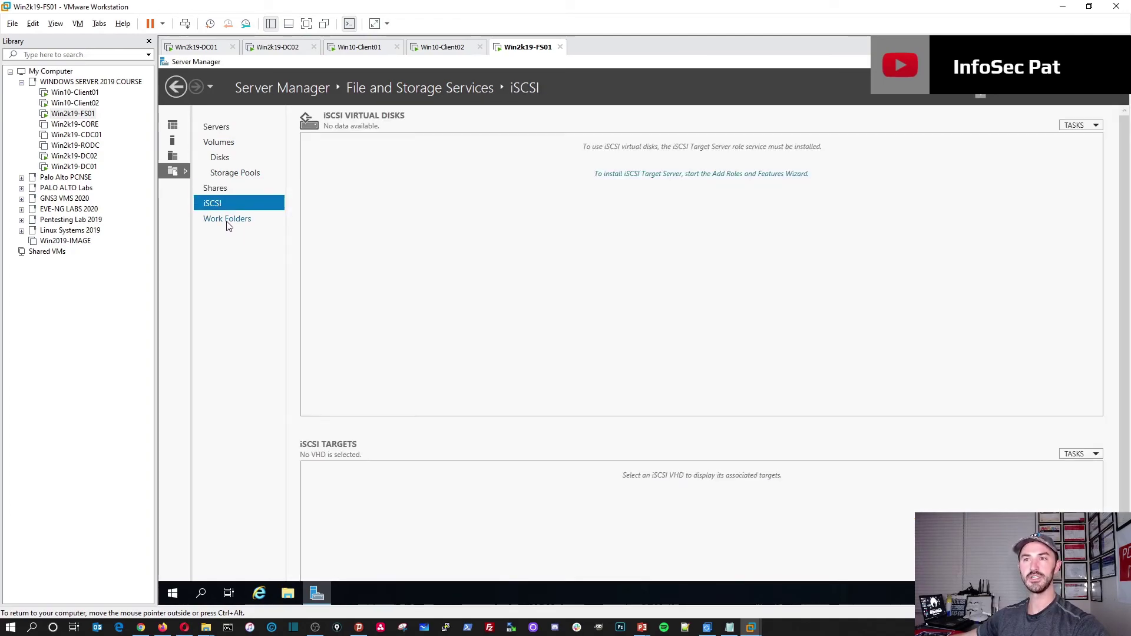
{"action": "left_click", "coordinate": [227, 221]}
{"action": "left_click", "coordinate": [222, 193]}
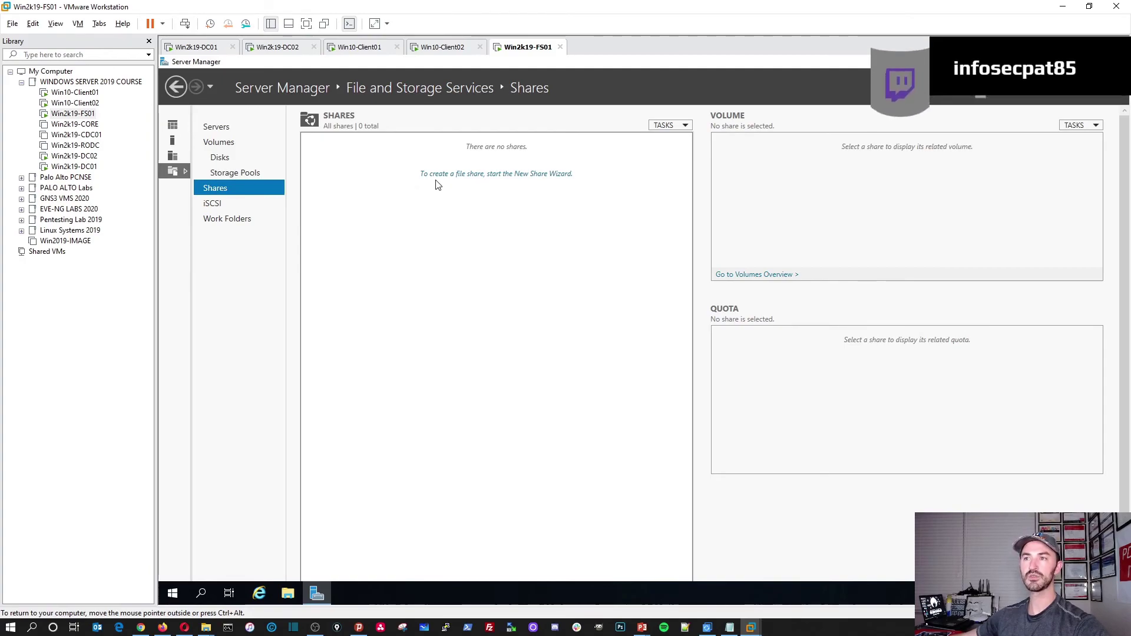
Open File Explorer on the server and switch the VM to full screen.
{"action": "left_click", "coordinate": [293, 597]}
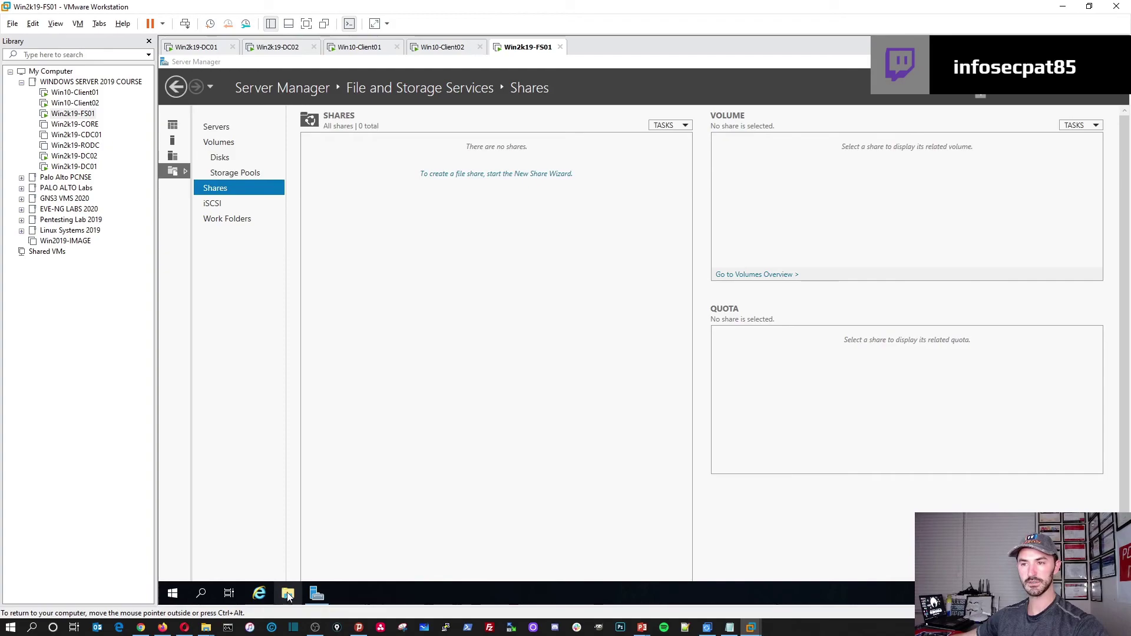
{"action": "right_click", "coordinate": [289, 594]}
{"action": "left_click", "coordinate": [317, 593]}
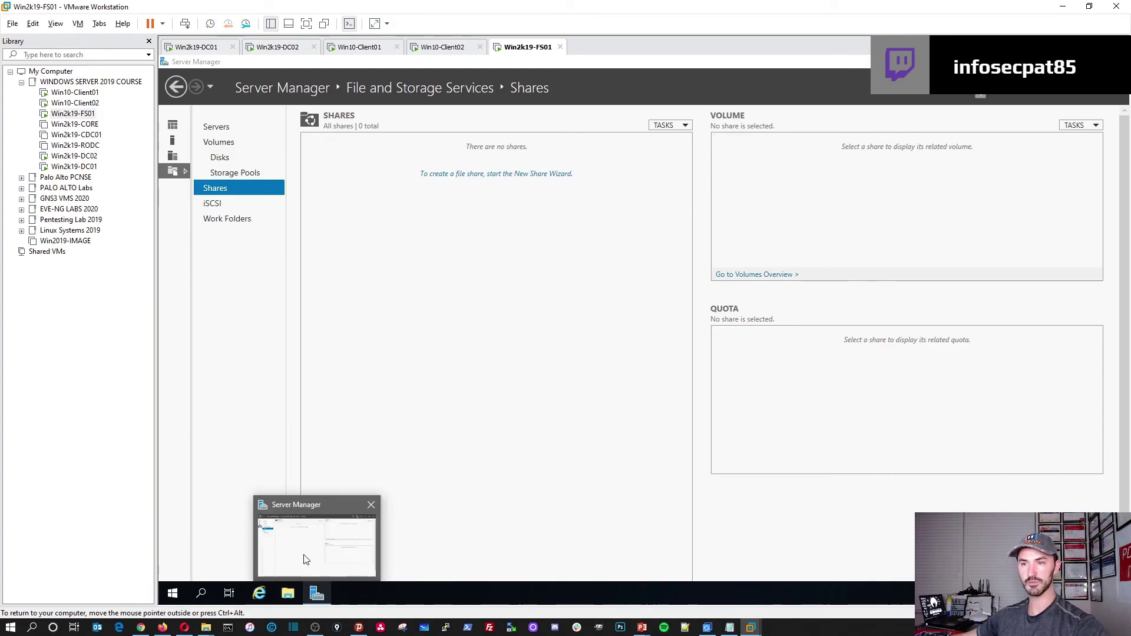
{"action": "left_click", "coordinate": [290, 596]}
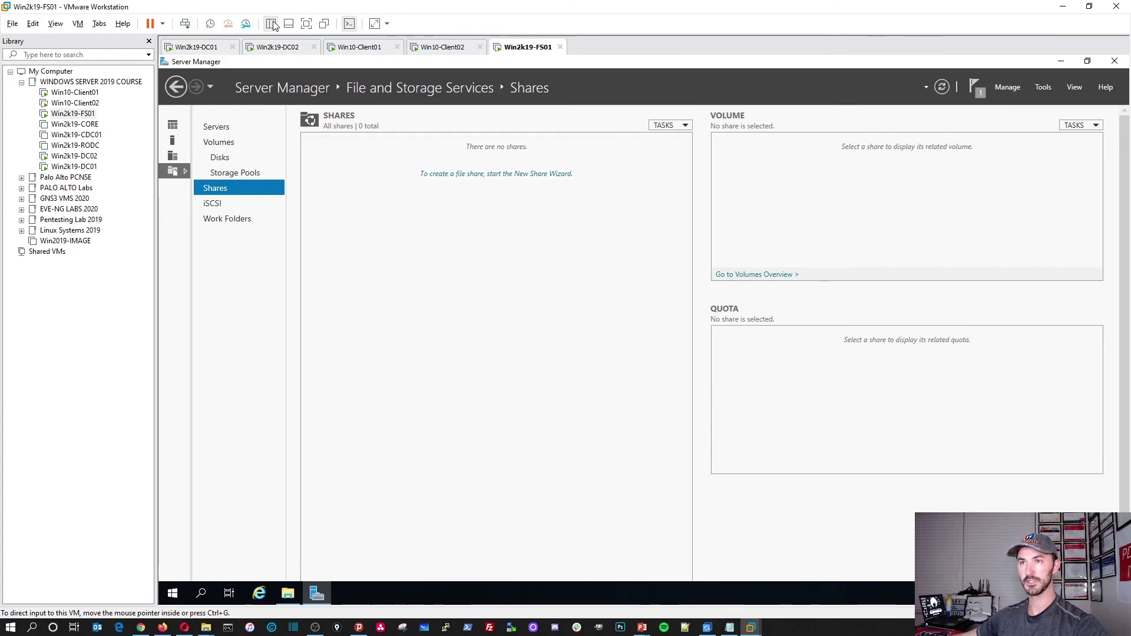
{"action": "left_click", "coordinate": [304, 25]}
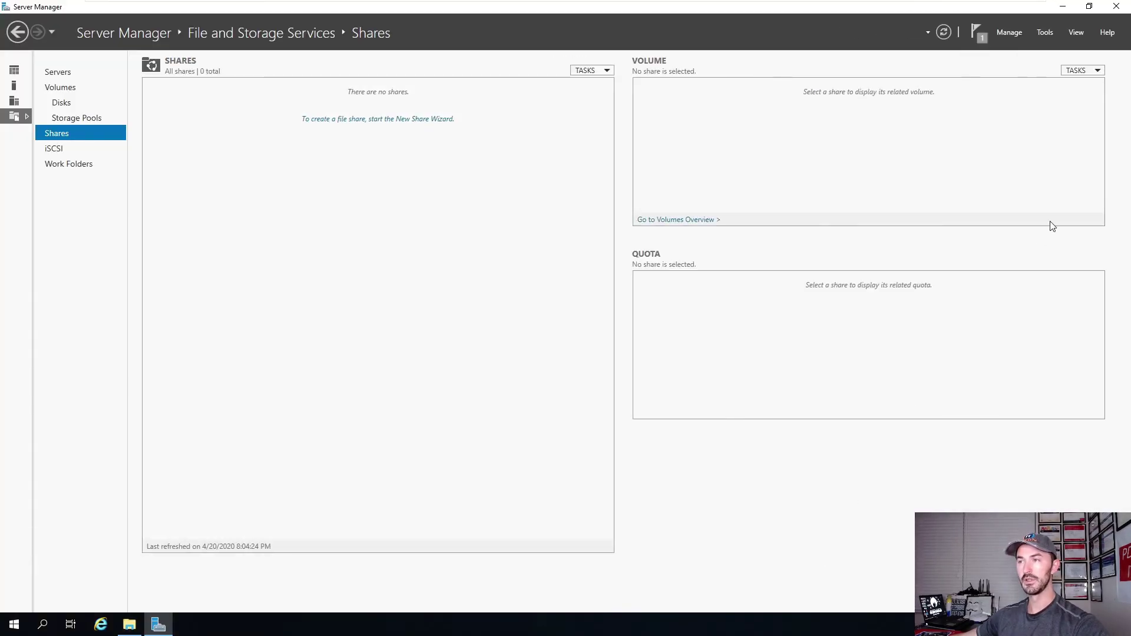
Minimize Server Manager and launch Disk Management from the Start button's Win+X menu.
{"action": "left_click", "coordinate": [1062, 7]}
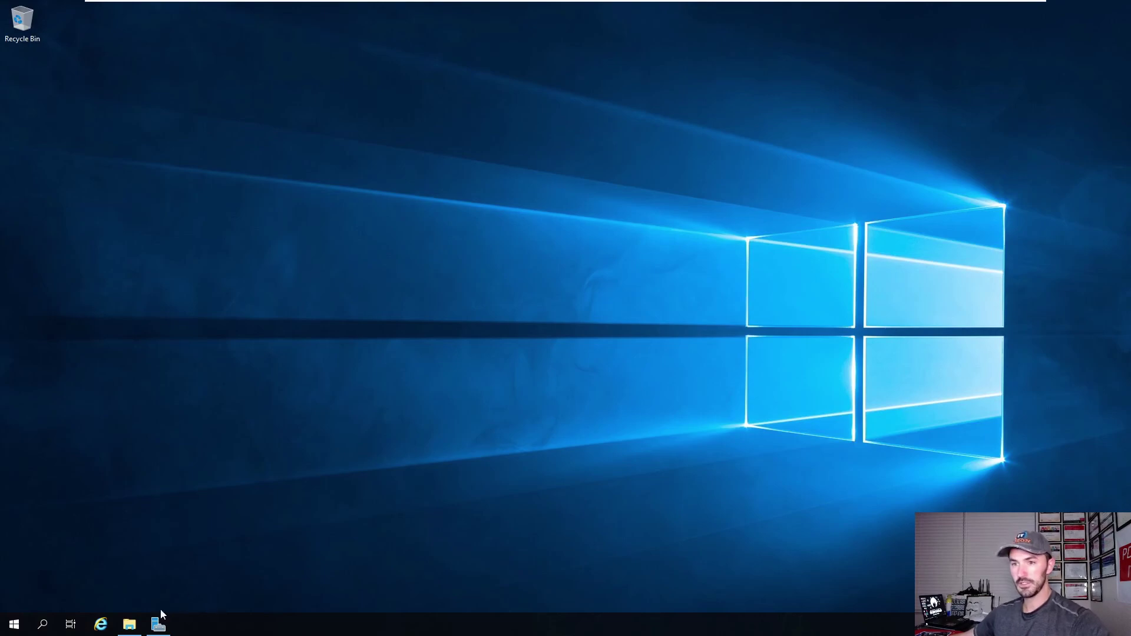
{"action": "left_click", "coordinate": [134, 624]}
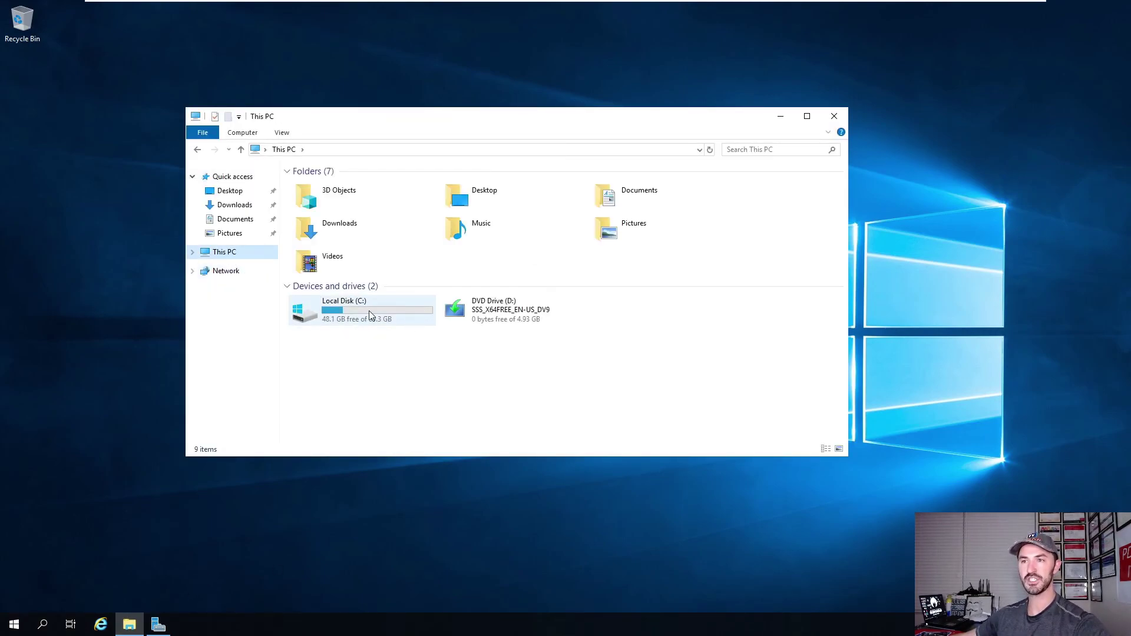
{"action": "right_click", "coordinate": [623, 370]}
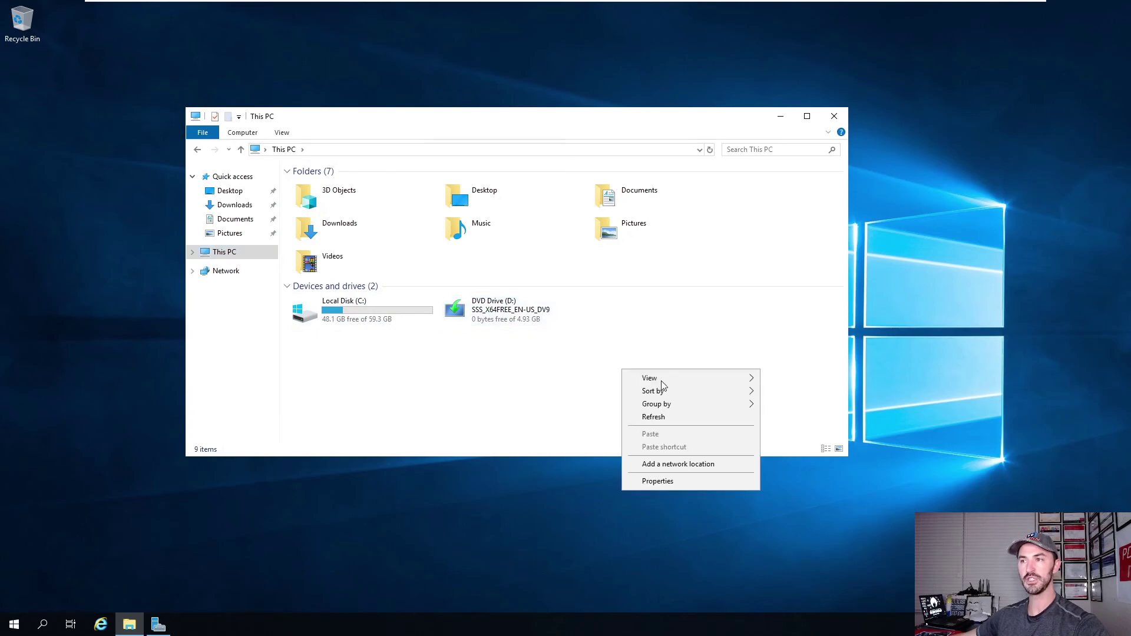
{"action": "left_click", "coordinate": [398, 428]}
{"action": "right_click", "coordinate": [13, 625]}
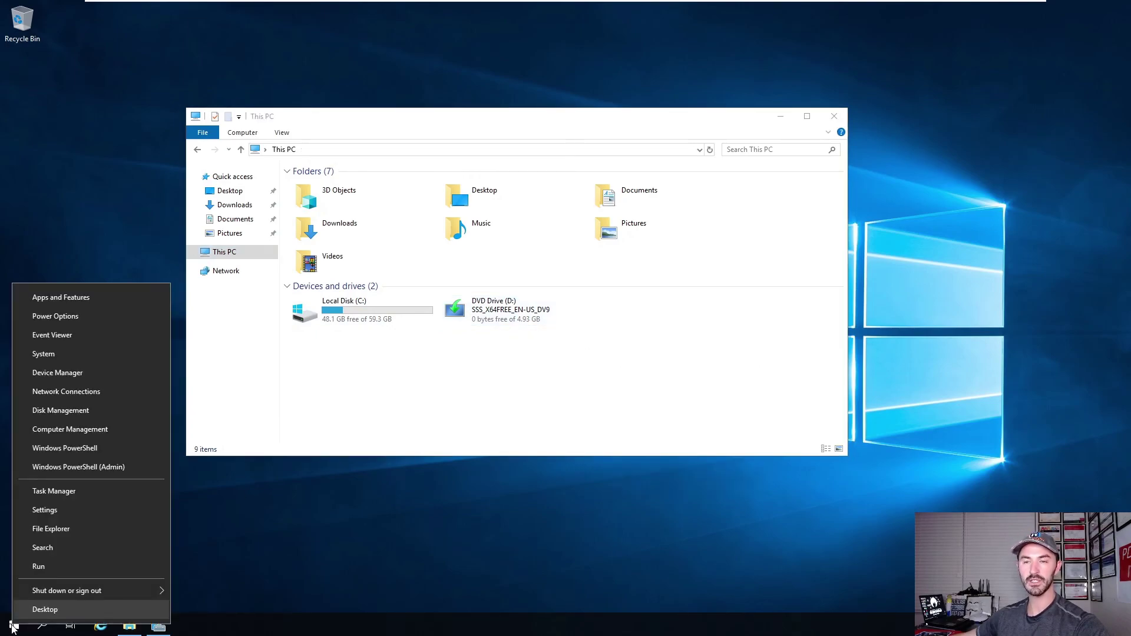
{"action": "left_click", "coordinate": [63, 412]}
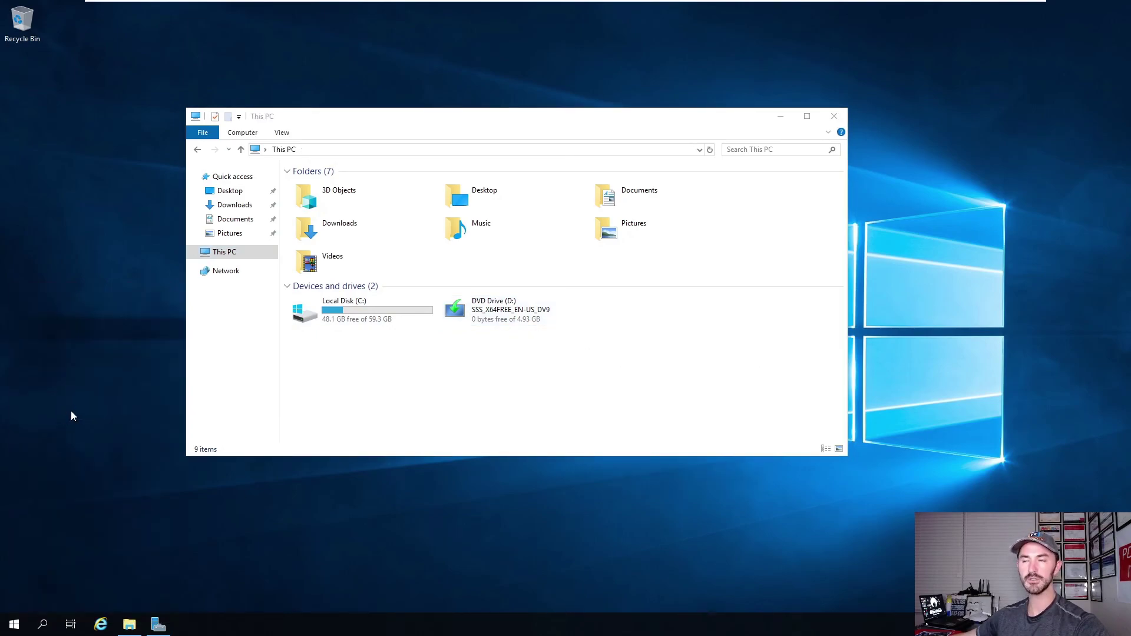
Maximize Disk Management, bring the 20 GB Disk 1 online and initialize it as GPT.
{"action": "double_click", "coordinate": [324, 70]}
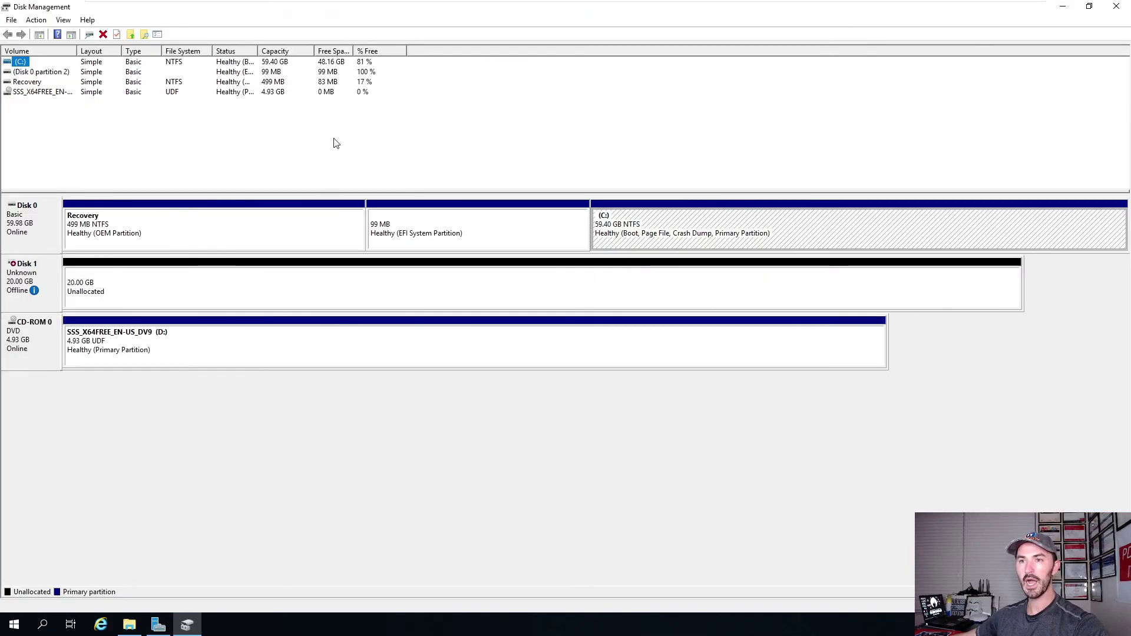
{"action": "left_click", "coordinate": [263, 293]}
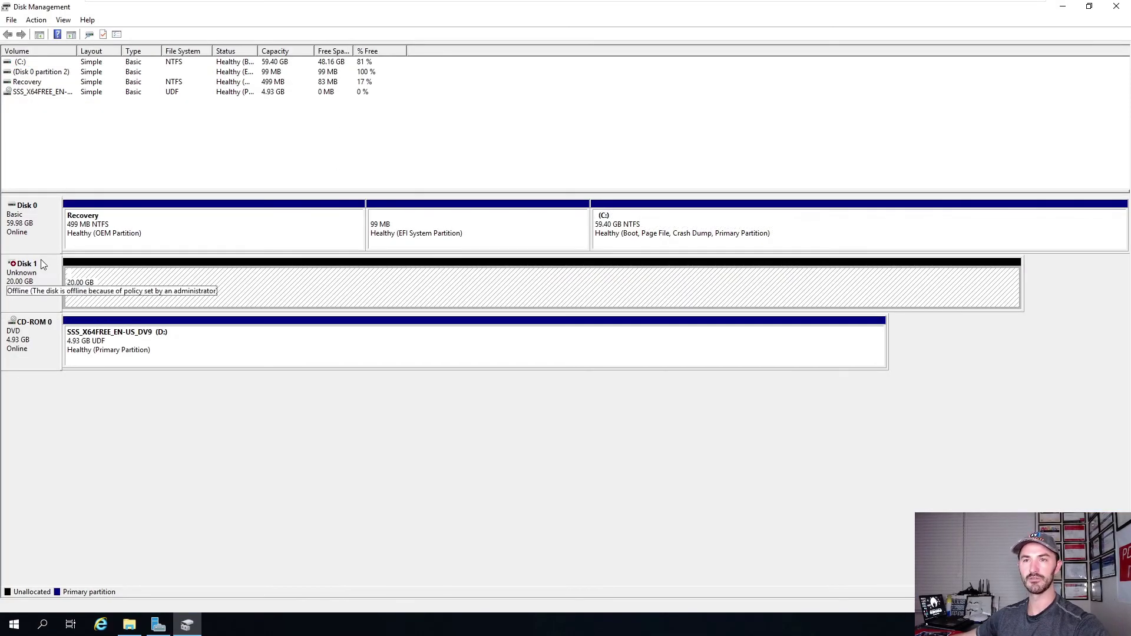
{"action": "right_click", "coordinate": [47, 267]}
{"action": "left_click", "coordinate": [73, 274]}
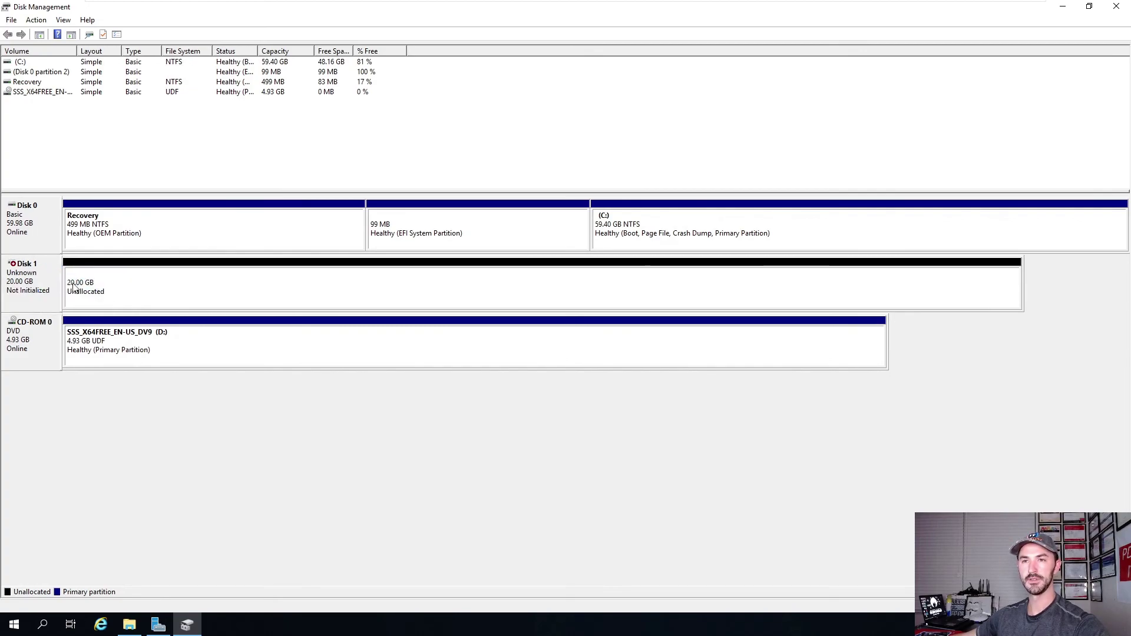
{"action": "right_click", "coordinate": [36, 276]}
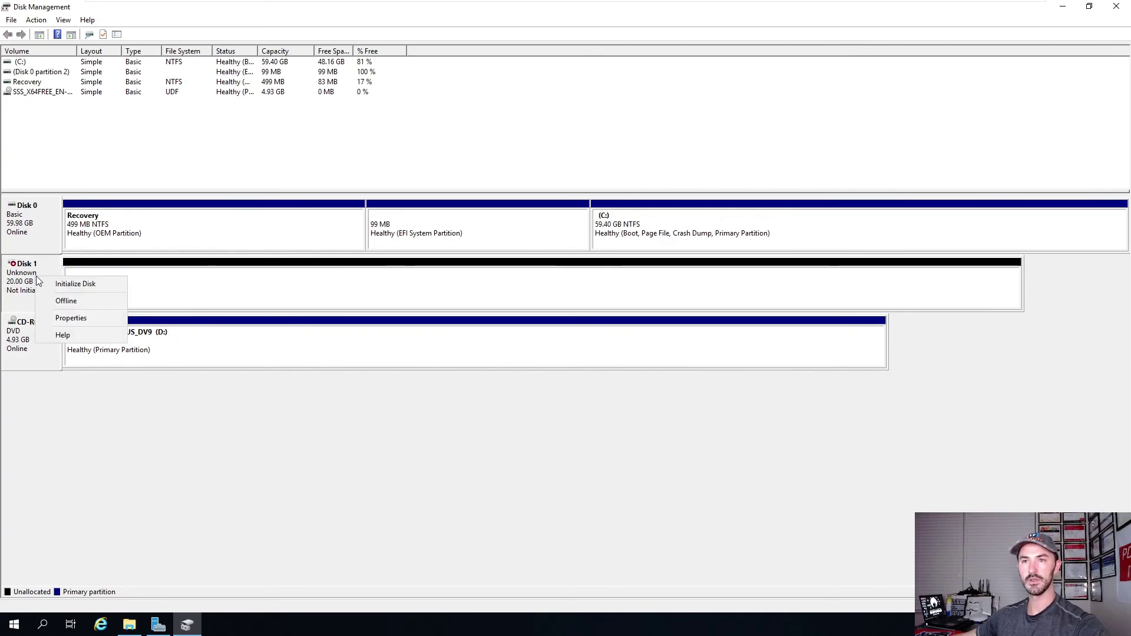
{"action": "left_click", "coordinate": [59, 282]}
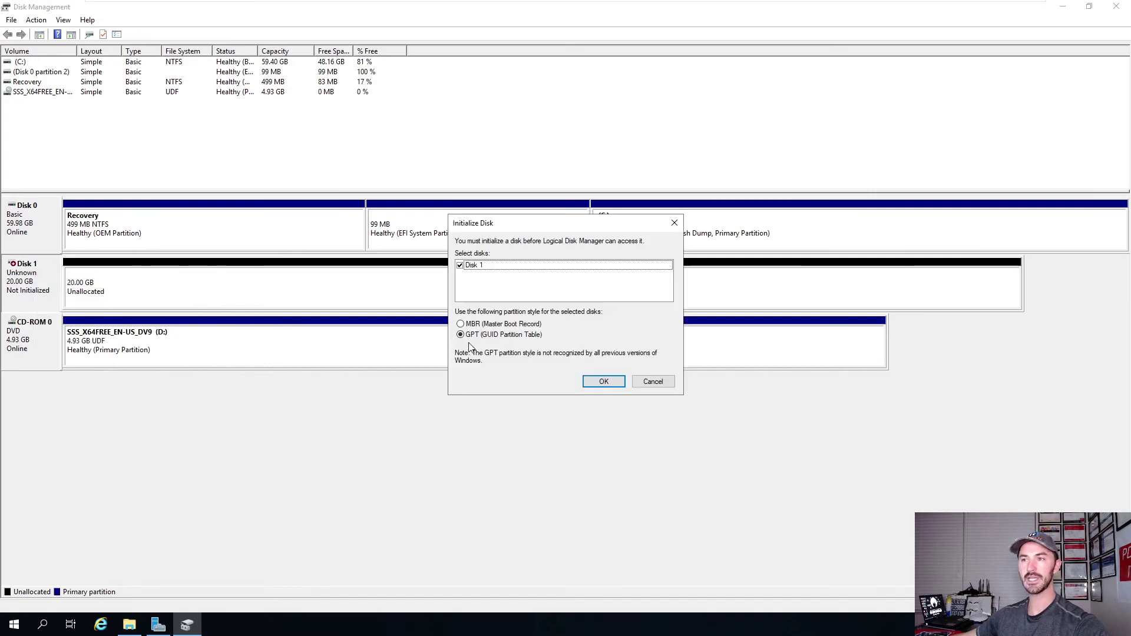
{"action": "left_click", "coordinate": [603, 383]}
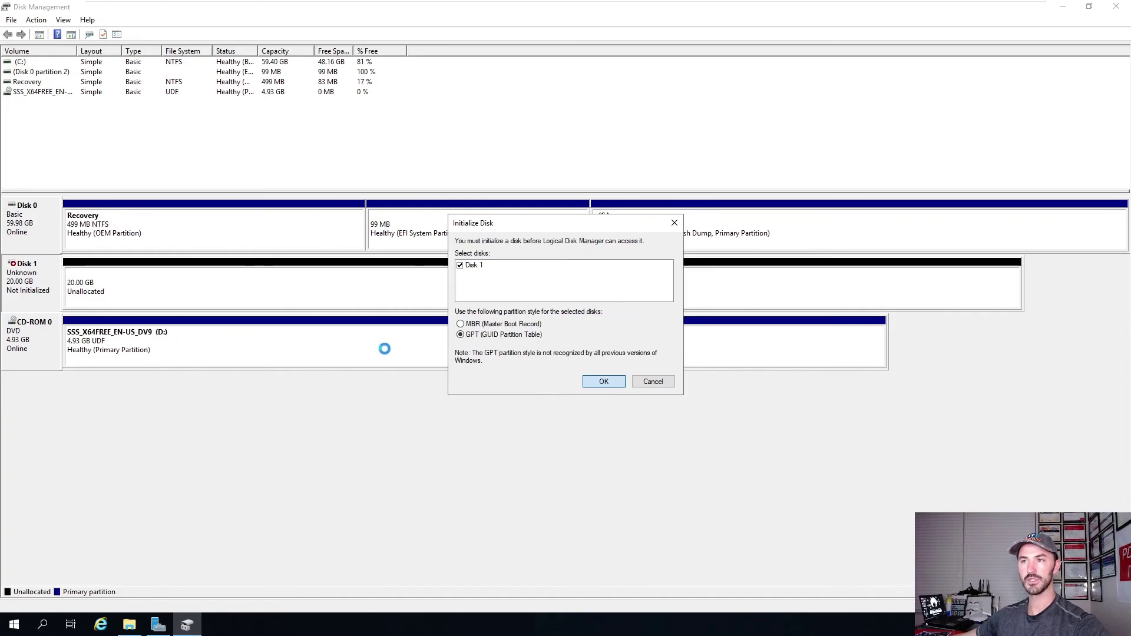
{"action": "right_click", "coordinate": [197, 294]}
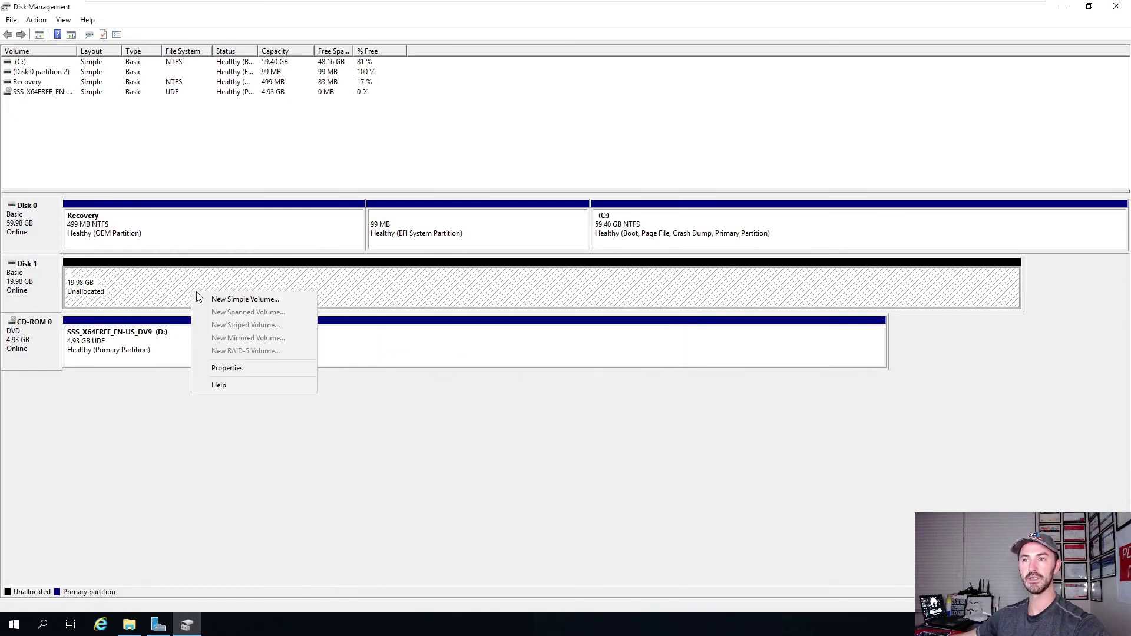
Create a full-size NTFS simple volume on Disk 1 as drive E:, labelled DataShare.
{"action": "left_click", "coordinate": [221, 298]}
{"action": "left_click", "coordinate": [236, 272]}
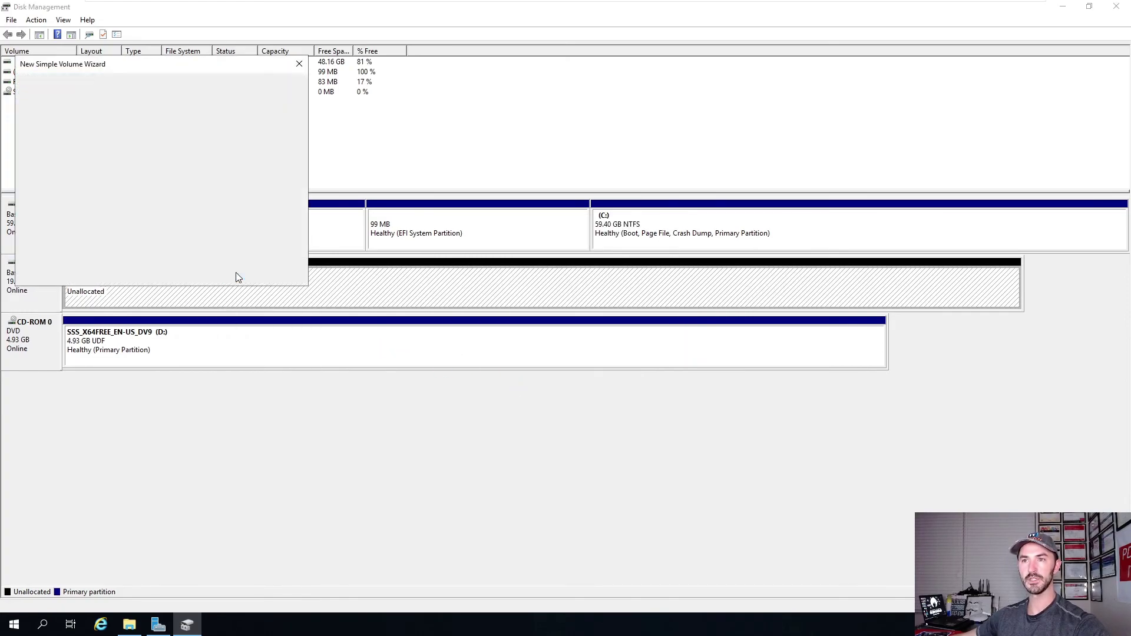
{"action": "left_click", "coordinate": [235, 272]}
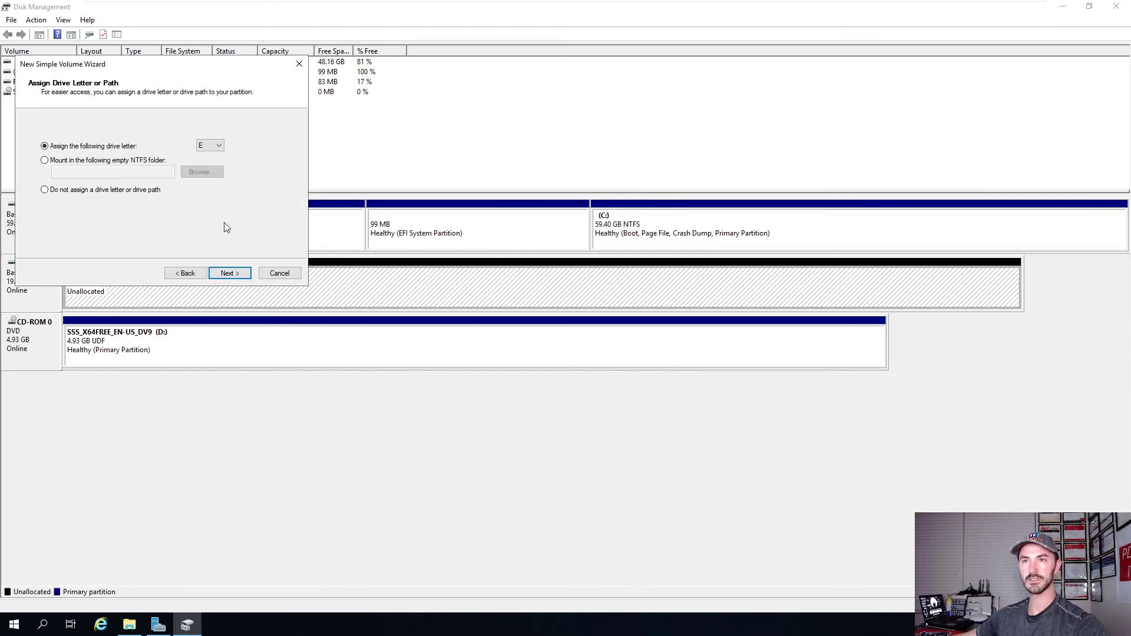
{"action": "left_click", "coordinate": [213, 145]}
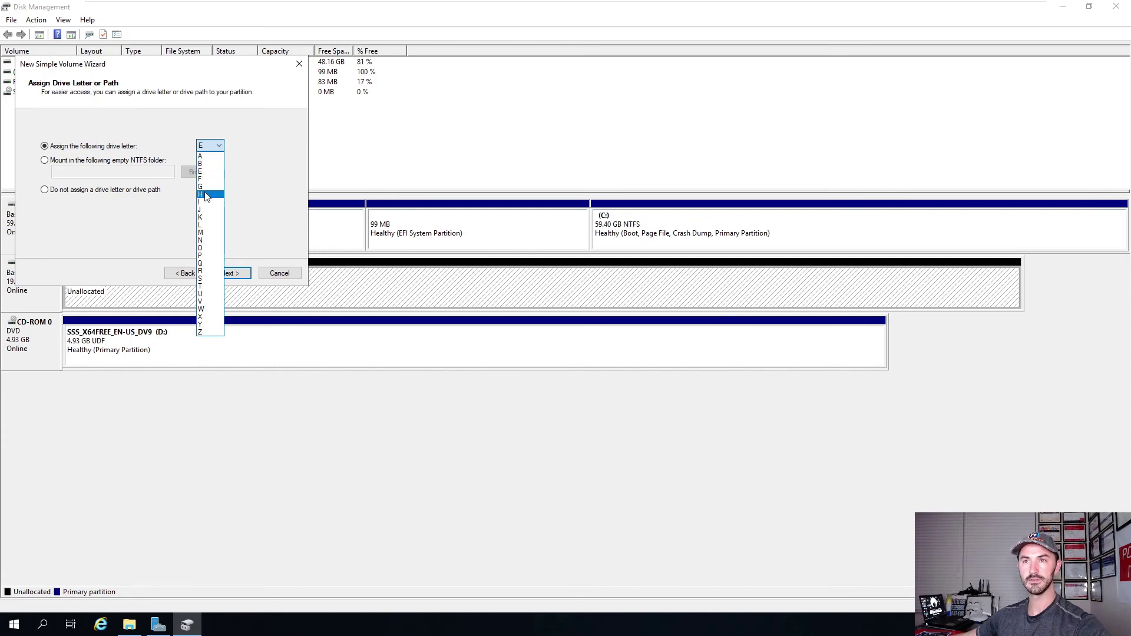
{"action": "left_click", "coordinate": [129, 626]}
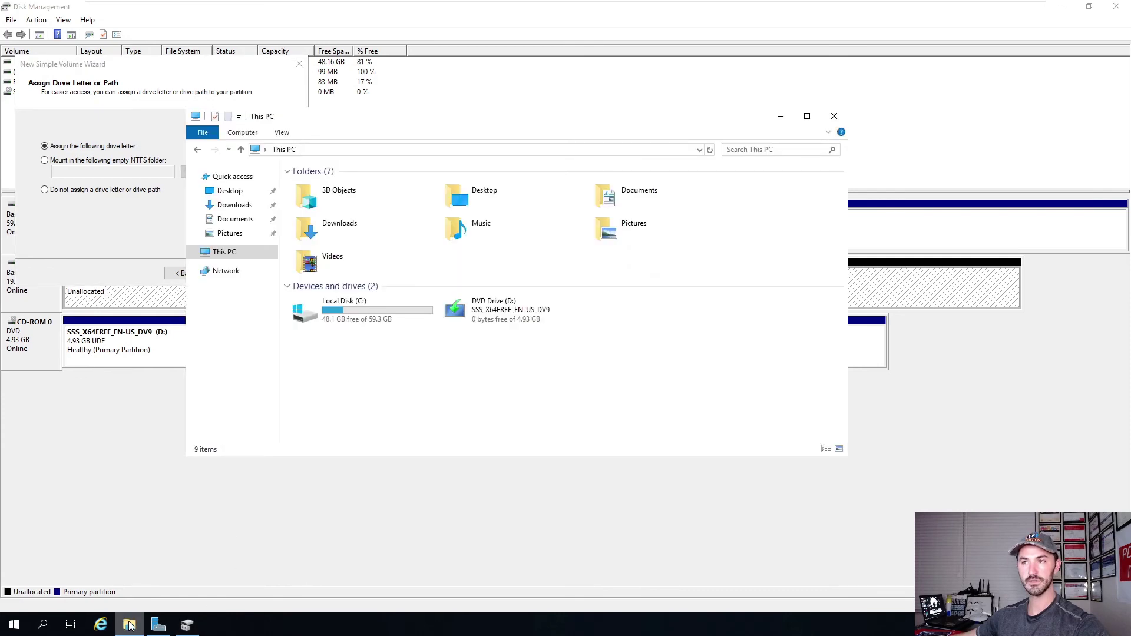
{"action": "left_click", "coordinate": [129, 626]}
{"action": "left_click", "coordinate": [229, 273]}
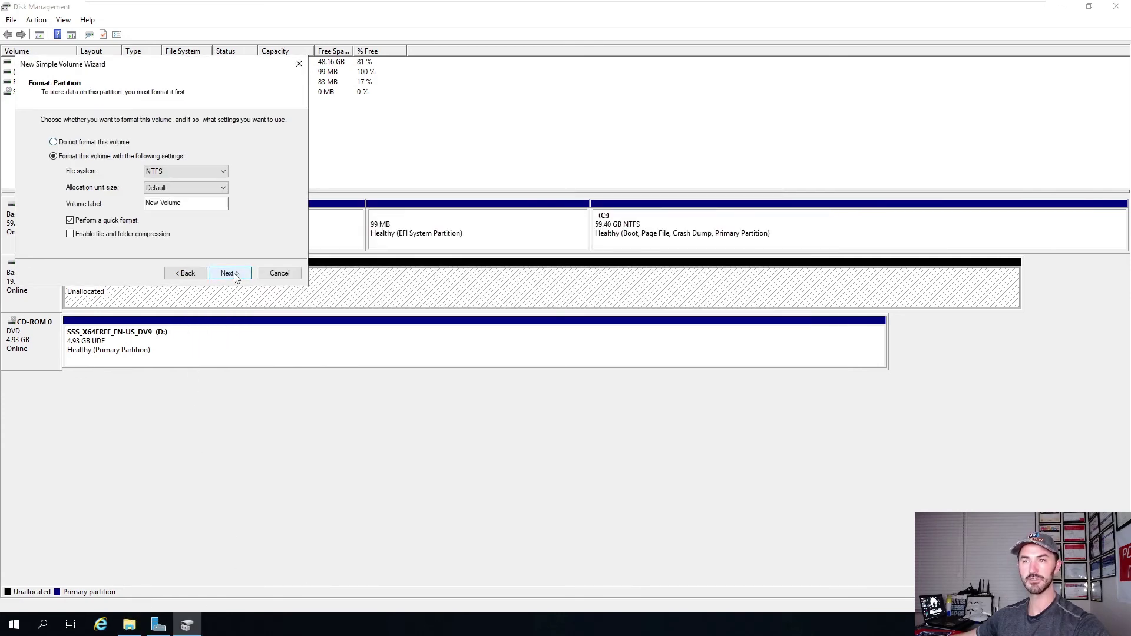
{"action": "type", "text": "Data"}
{"action": "type", "text": "Sah"}
{"action": "key", "text": "BackSpace"}
{"action": "key", "text": "BackSpace"}
{"action": "type", "text": "hare"}
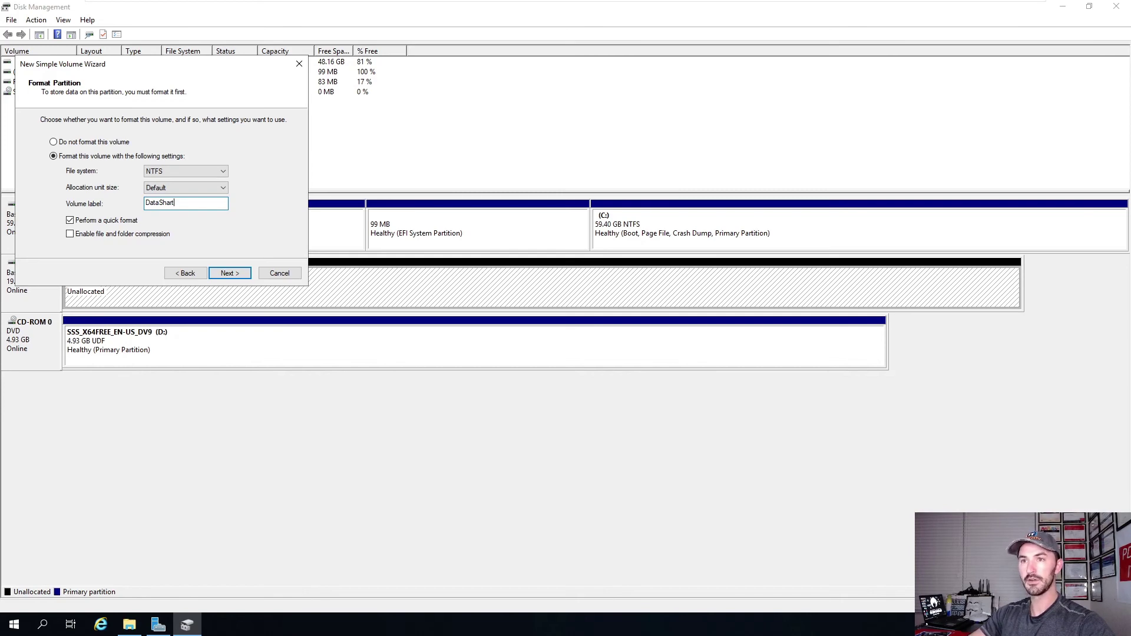
{"action": "left_click", "coordinate": [229, 274]}
{"action": "left_click", "coordinate": [229, 273]}
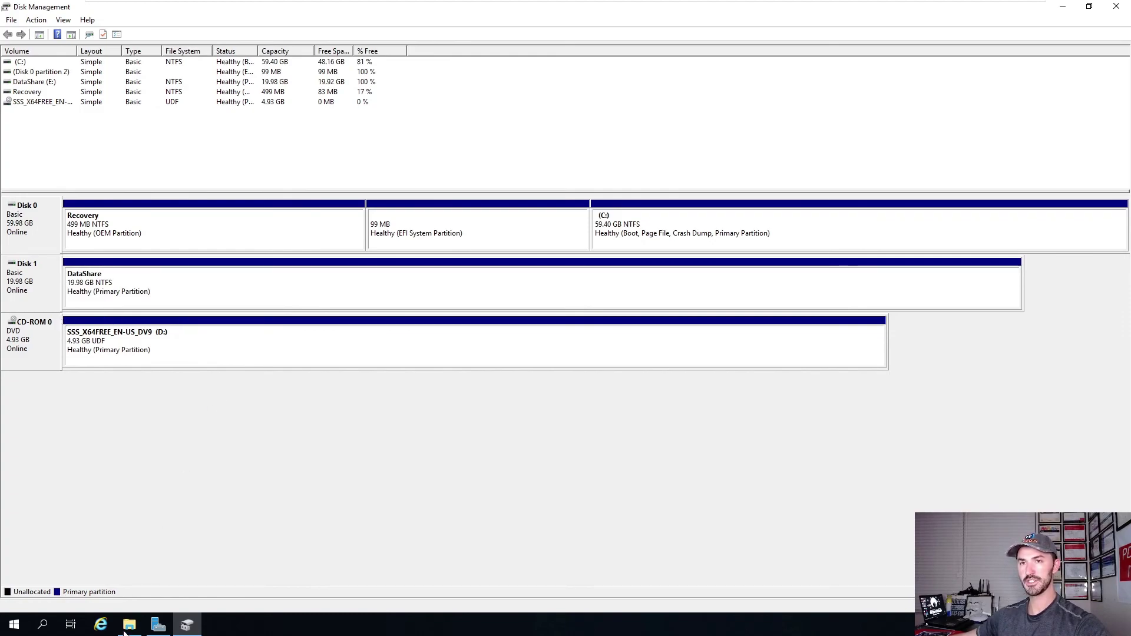
Check the new drive in This PC, then refresh Server Manager's Shares and launch the New Share Wizard.
{"action": "left_click", "coordinate": [140, 628]}
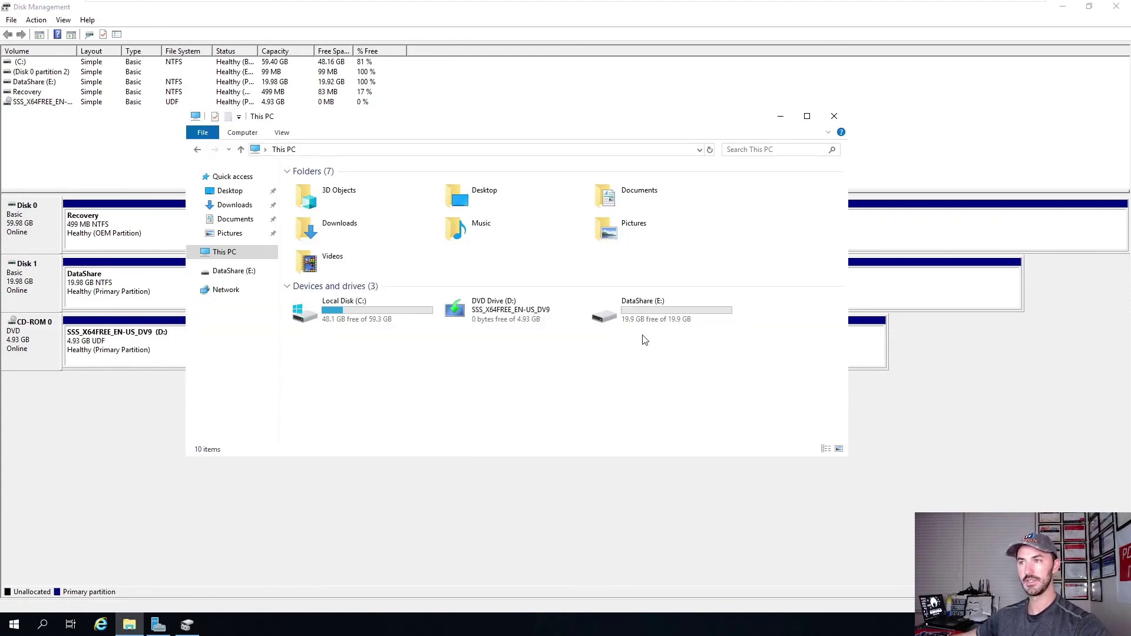
{"action": "left_click", "coordinate": [780, 116]}
{"action": "left_click", "coordinate": [1062, 6]}
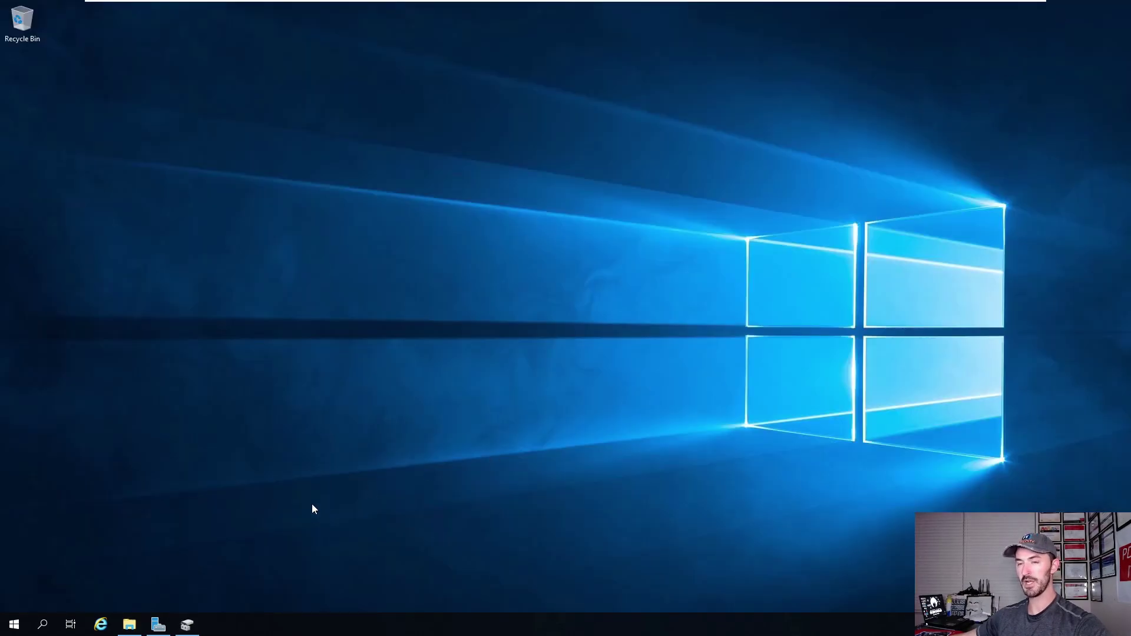
{"action": "left_click", "coordinate": [158, 624]}
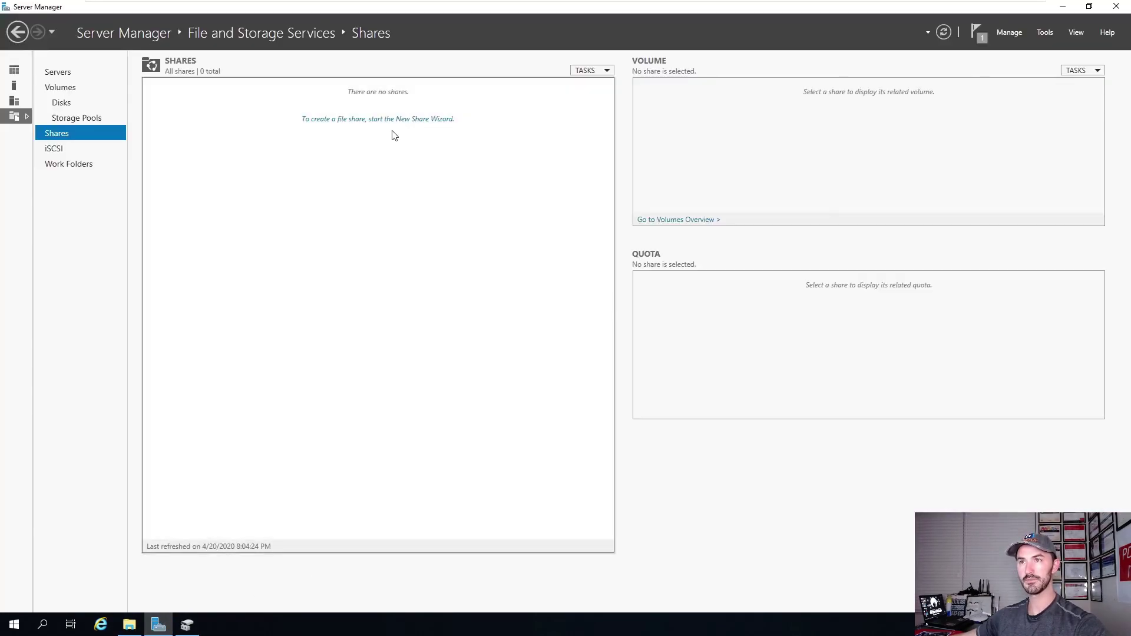
{"action": "left_click", "coordinate": [943, 33]}
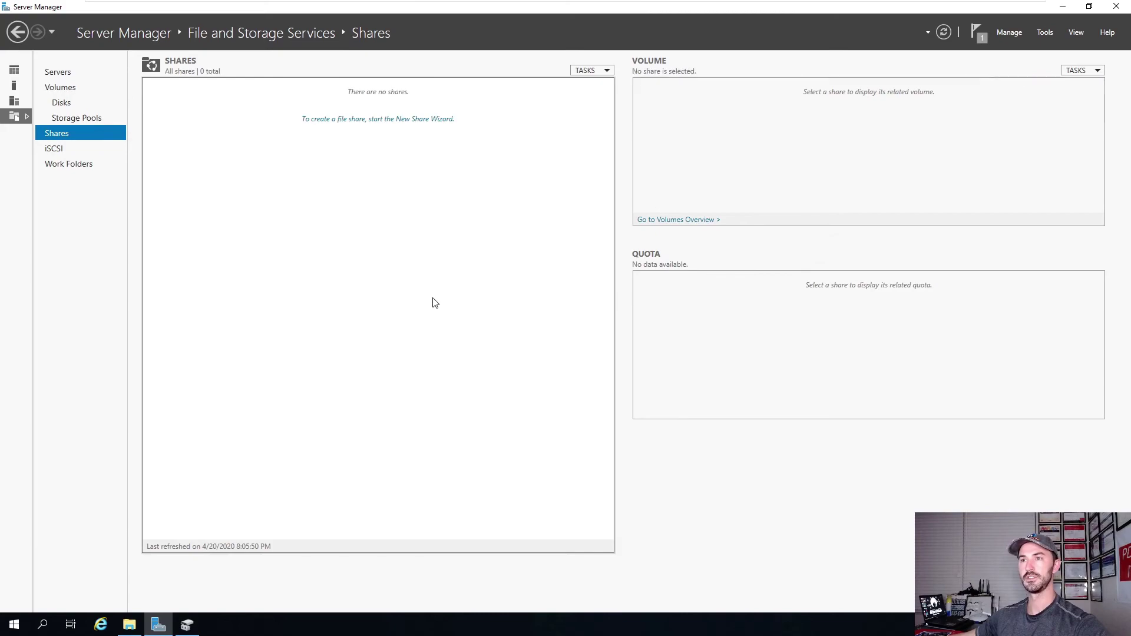
{"action": "left_click", "coordinate": [331, 119]}
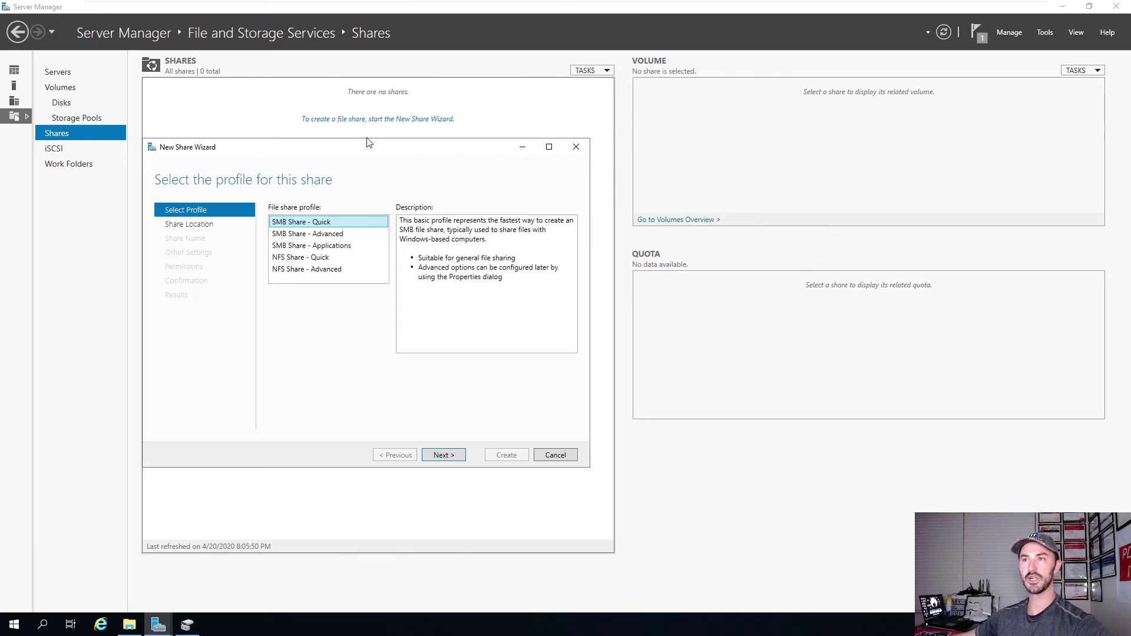
Pick the SMB Share - Quick profile and place the share on volume E:.
{"action": "left_click", "coordinate": [302, 270]}
{"action": "left_click", "coordinate": [297, 260]}
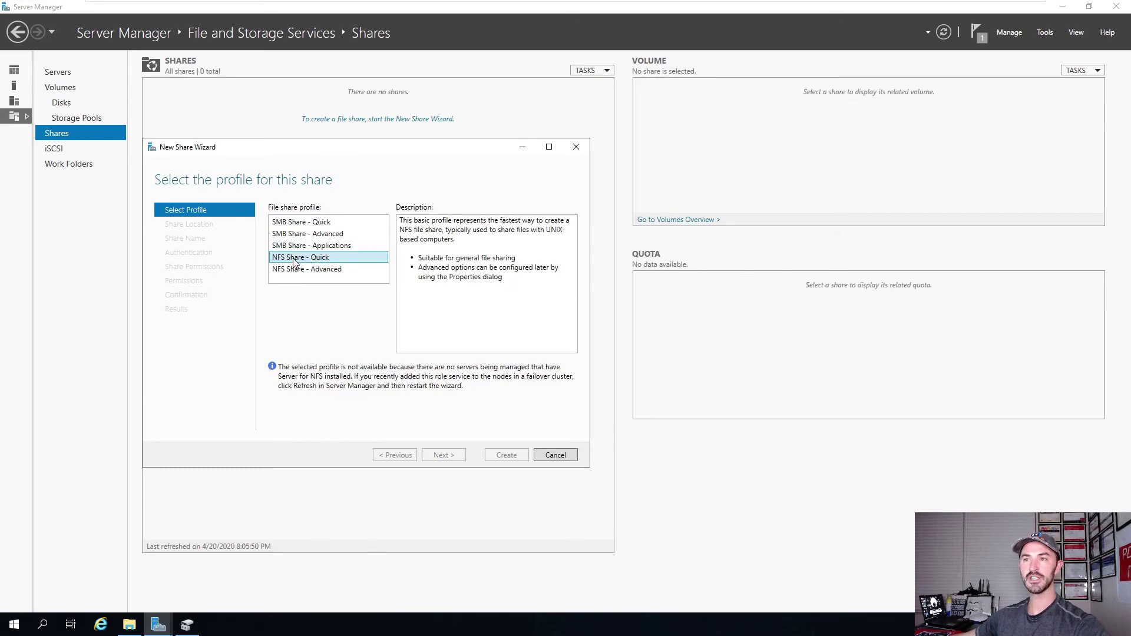
{"action": "left_click", "coordinate": [300, 247]}
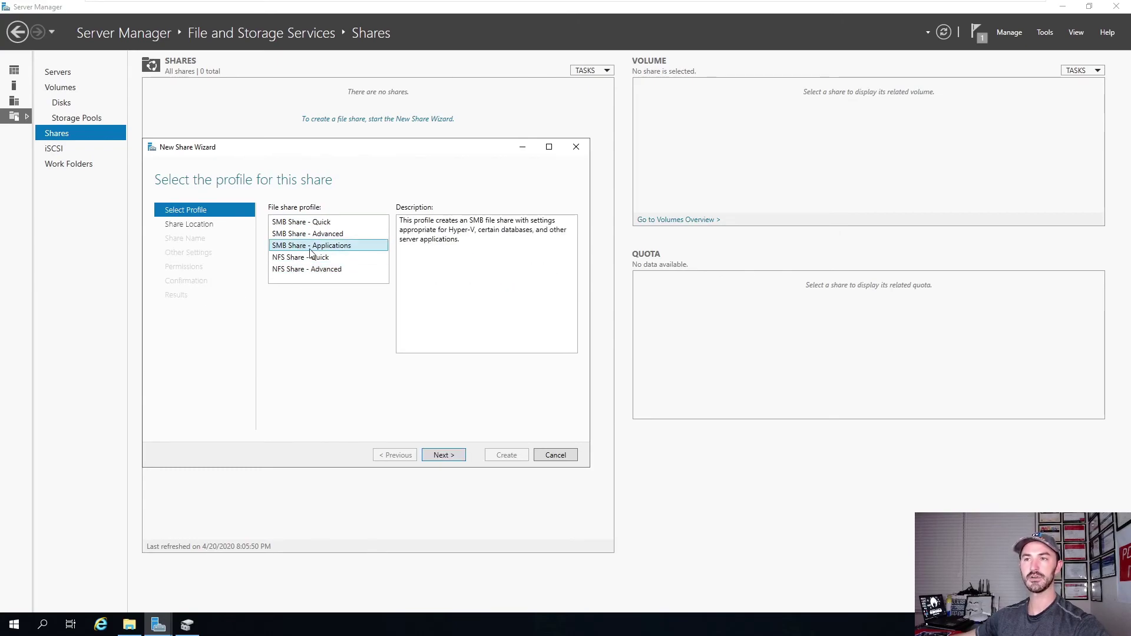
{"action": "left_click", "coordinate": [334, 236]}
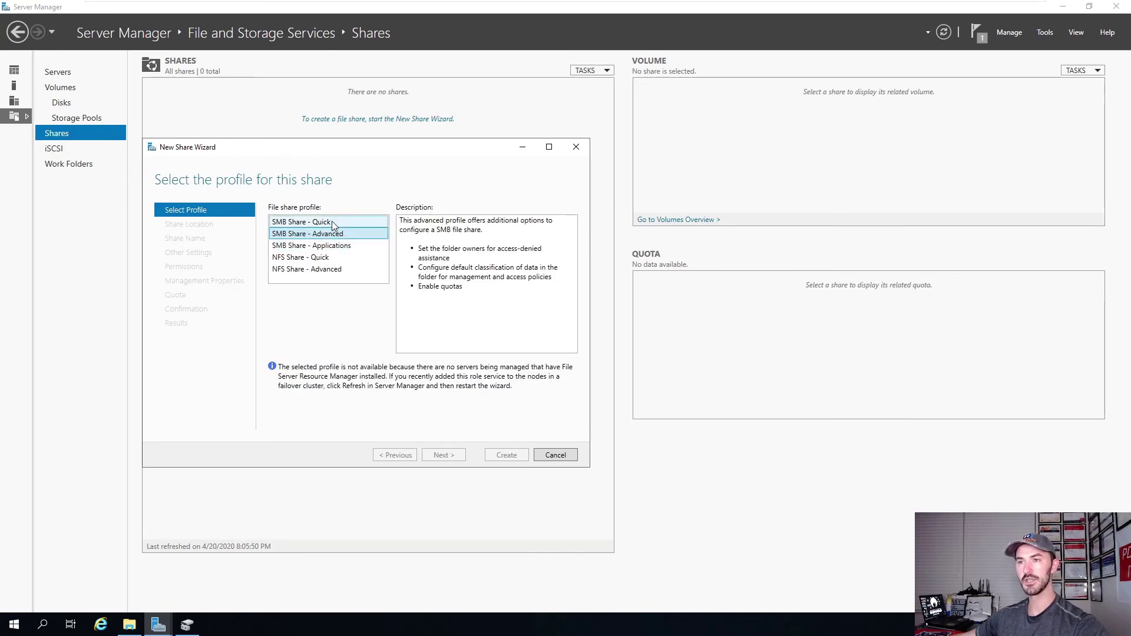
{"action": "left_click", "coordinate": [295, 224]}
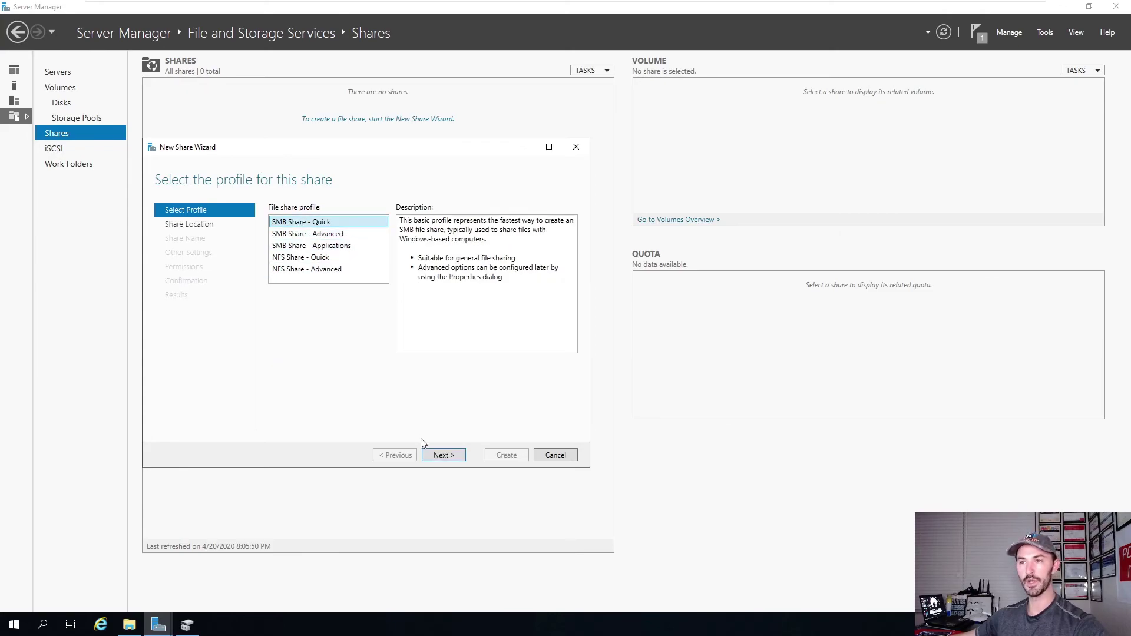
{"action": "left_click", "coordinate": [442, 455]}
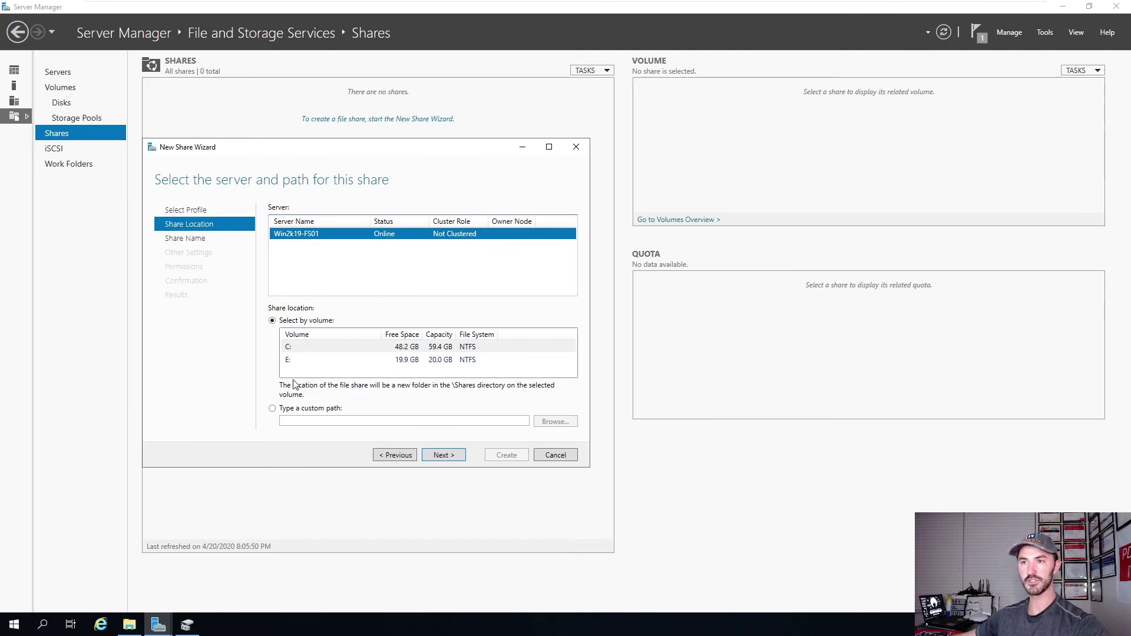
{"action": "left_click", "coordinate": [295, 360]}
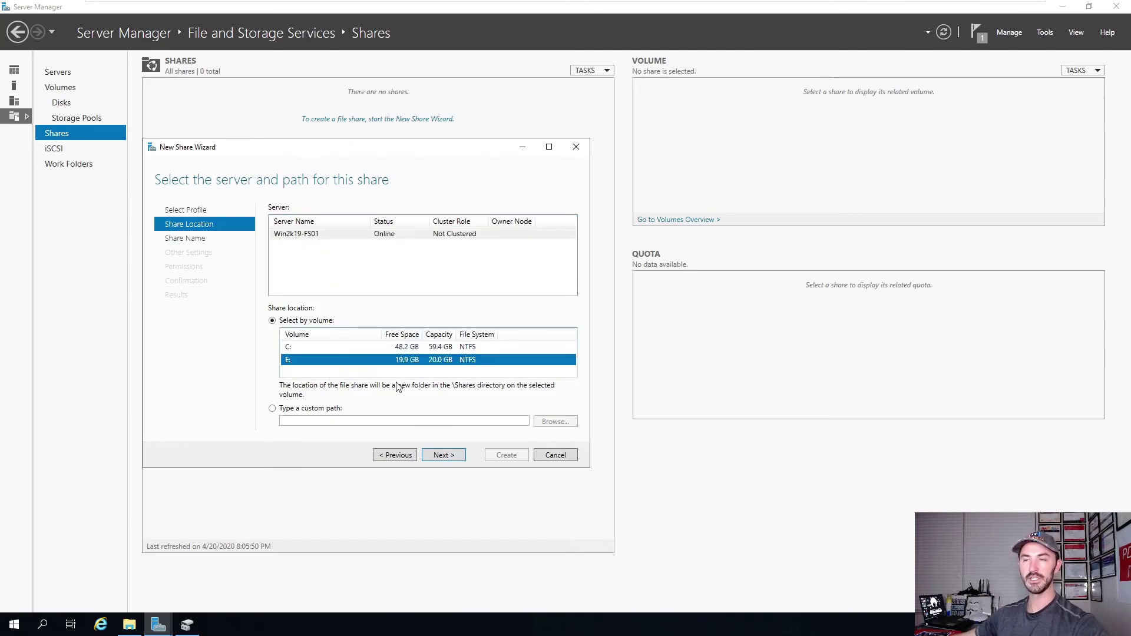
{"action": "left_click", "coordinate": [443, 455]}
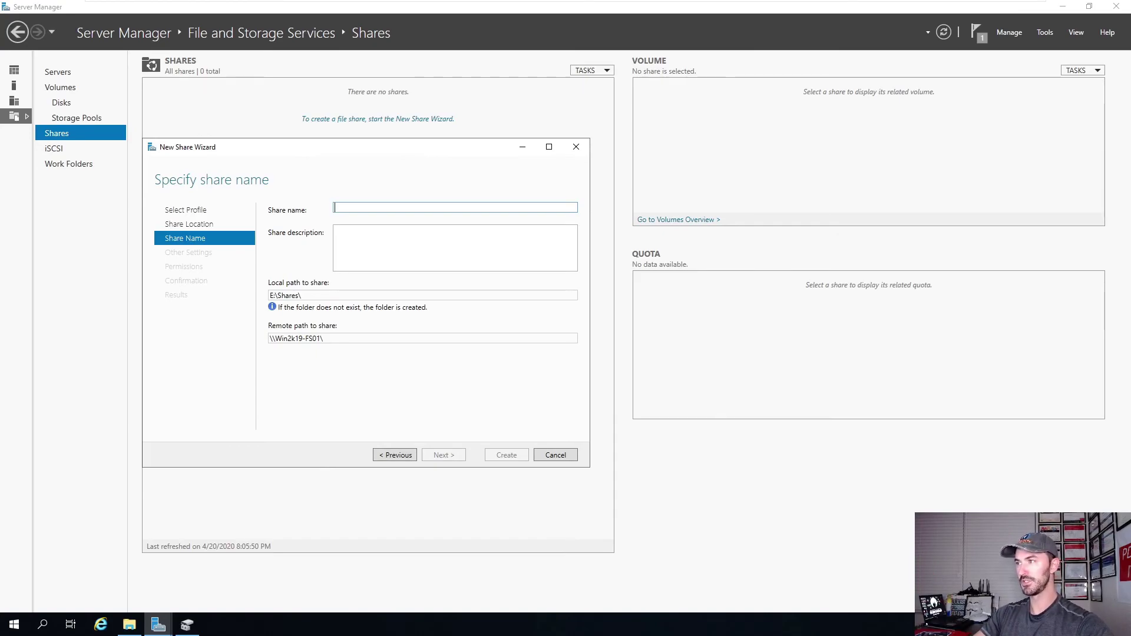
Name the share UsersData at E:\Shares\UsersData and advance to Other Settings.
{"action": "type", "text": "UsersData"}
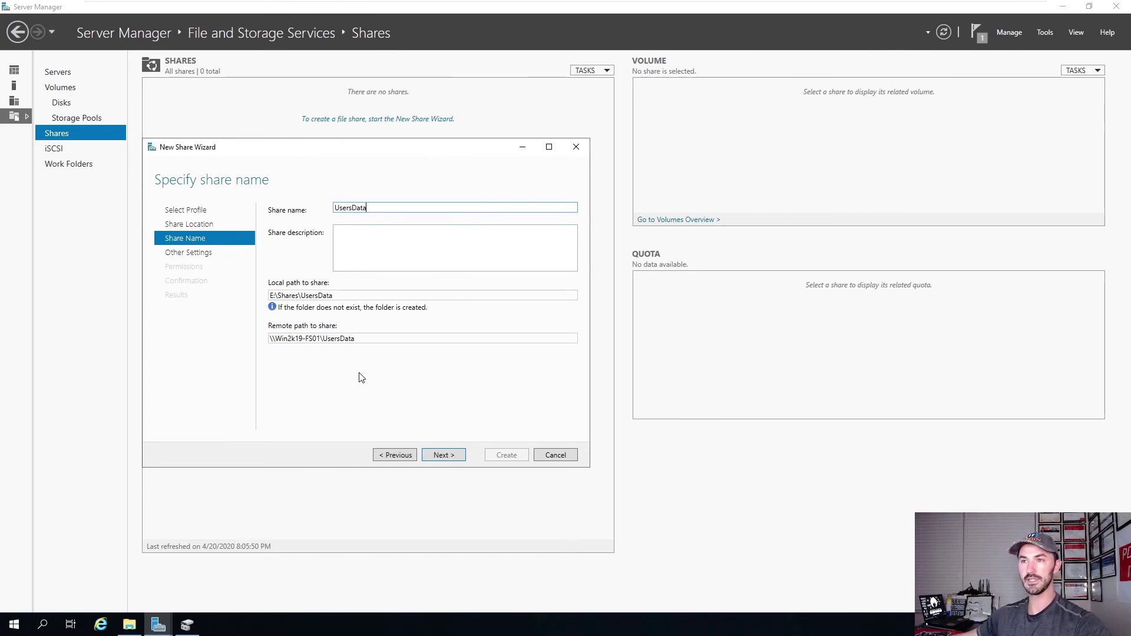
{"action": "triple_click", "coordinate": [286, 338]}
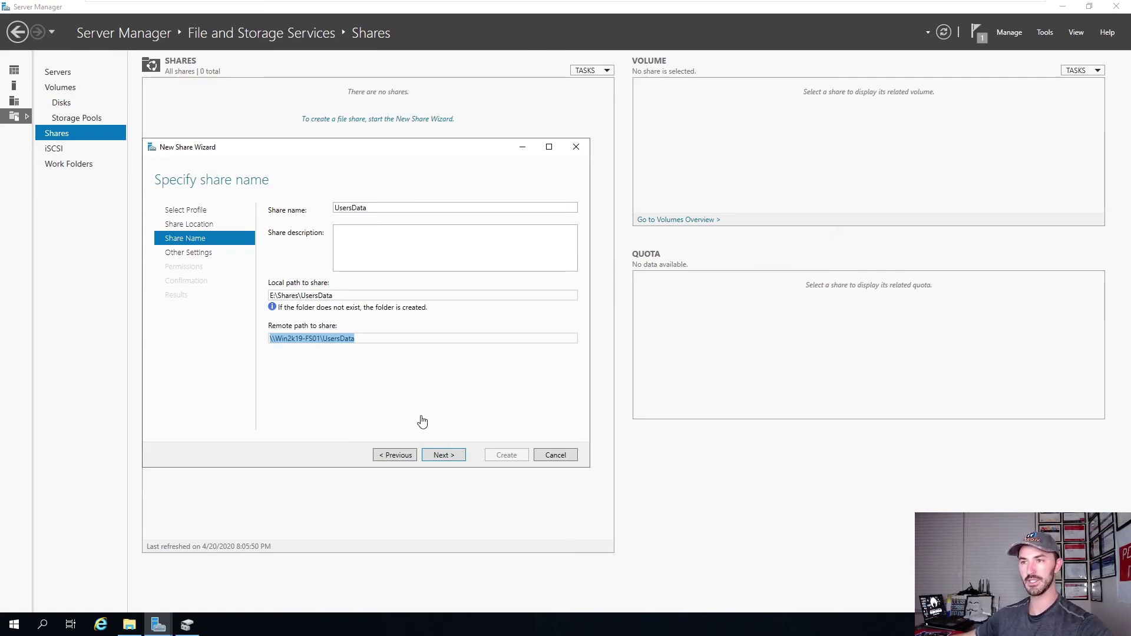
{"action": "left_click", "coordinate": [444, 456]}
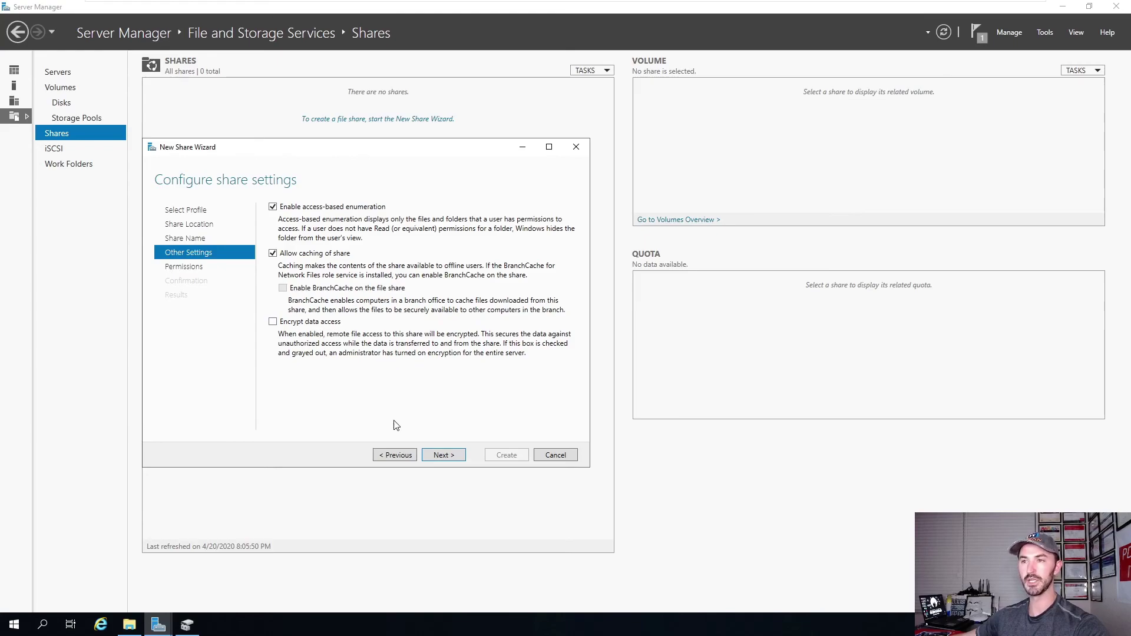
Accept default permissions and confirmation, create the UsersData share, and close the wizard.
{"action": "left_click", "coordinate": [456, 457]}
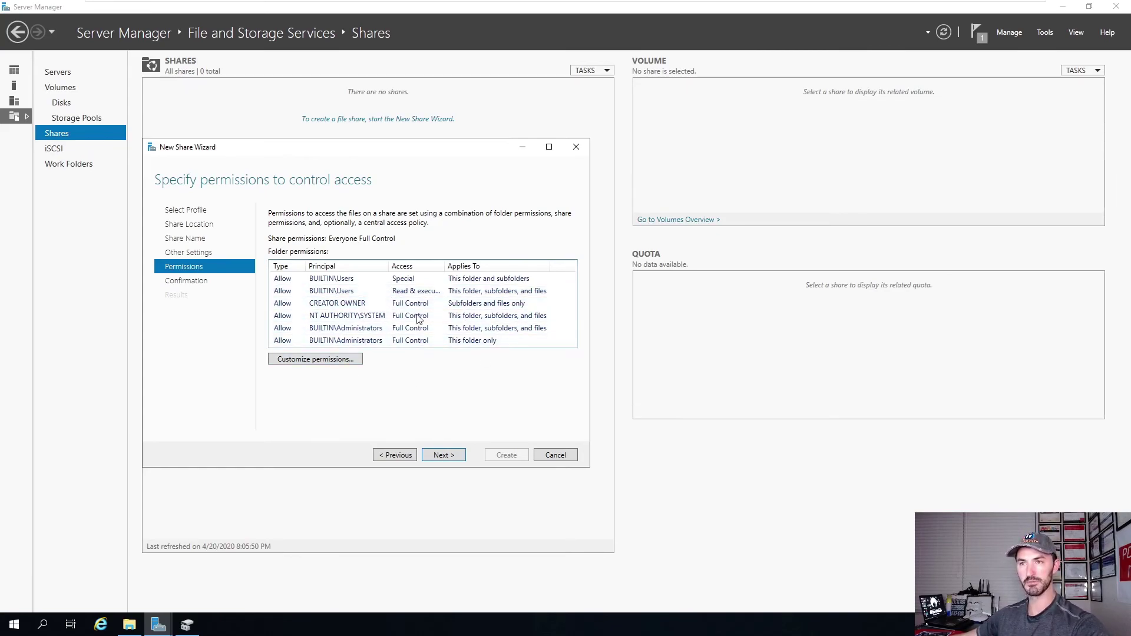
{"action": "left_click", "coordinate": [443, 455]}
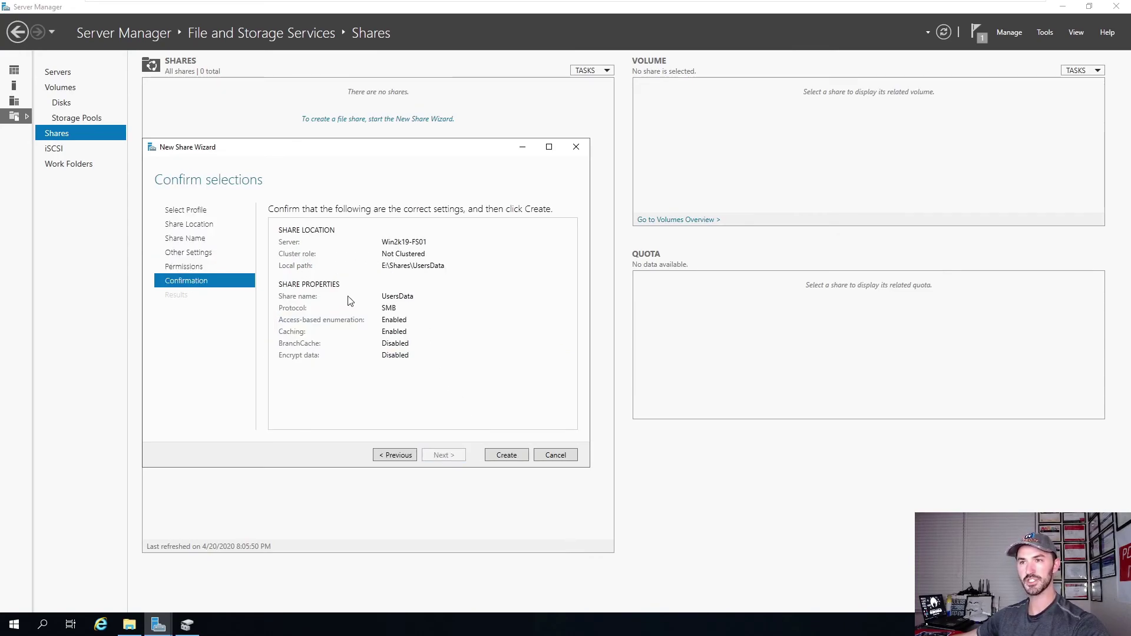
{"action": "left_click", "coordinate": [510, 456]}
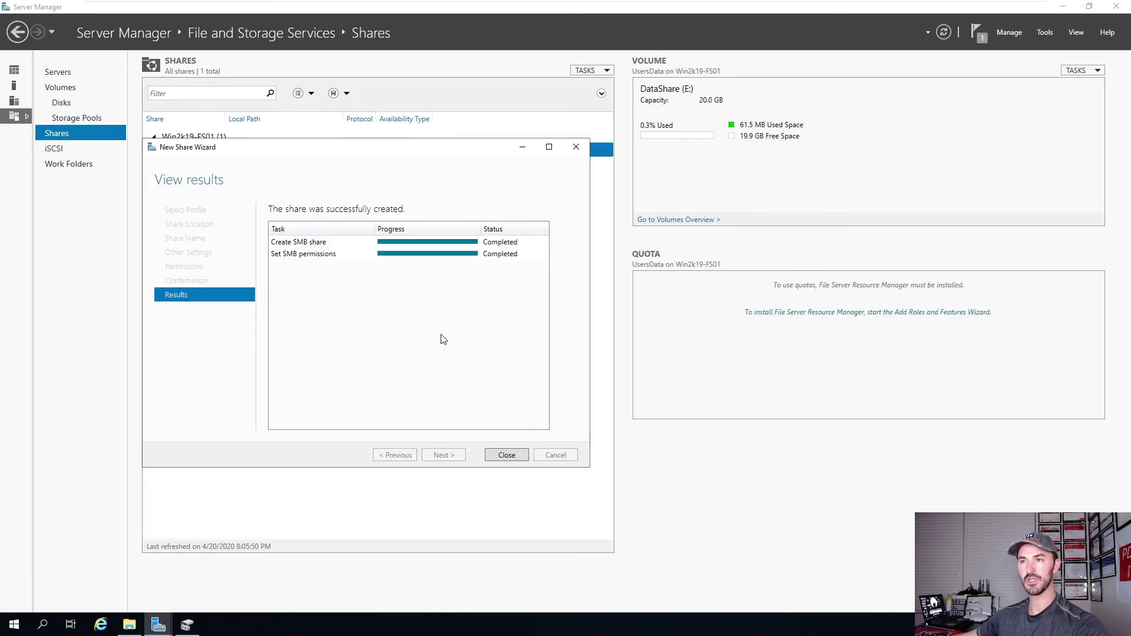
{"action": "left_click", "coordinate": [506, 456]}
Open File Explorer at This PC and launch an administrator command prompt by running cmd.
{"action": "right_click", "coordinate": [248, 251]}
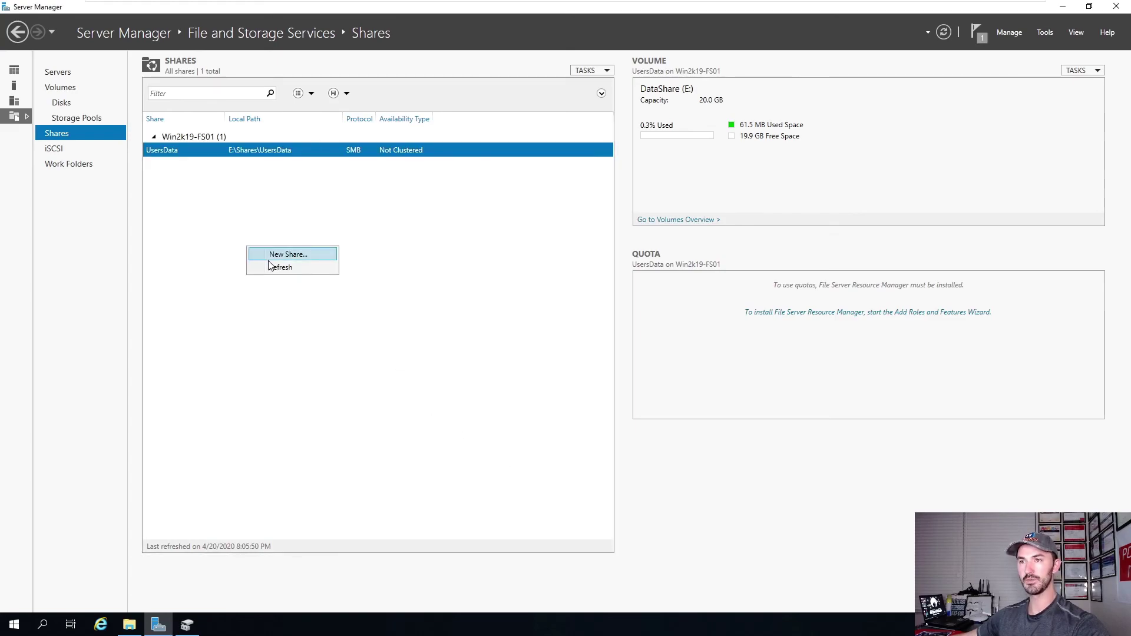
{"action": "left_click", "coordinate": [383, 212]}
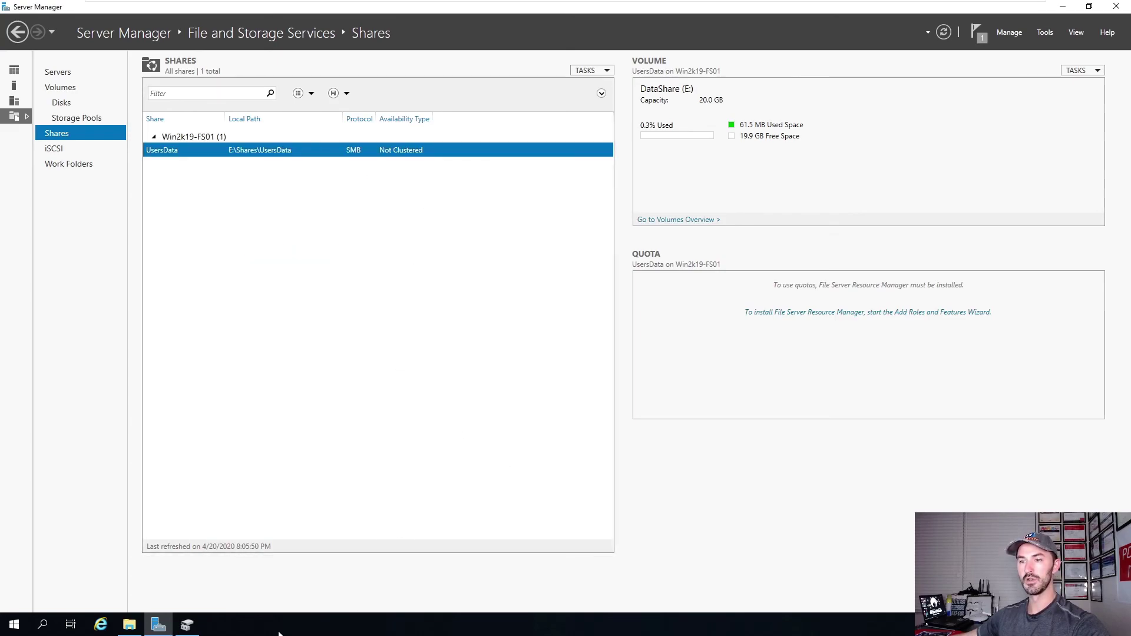
{"action": "left_click", "coordinate": [129, 625]}
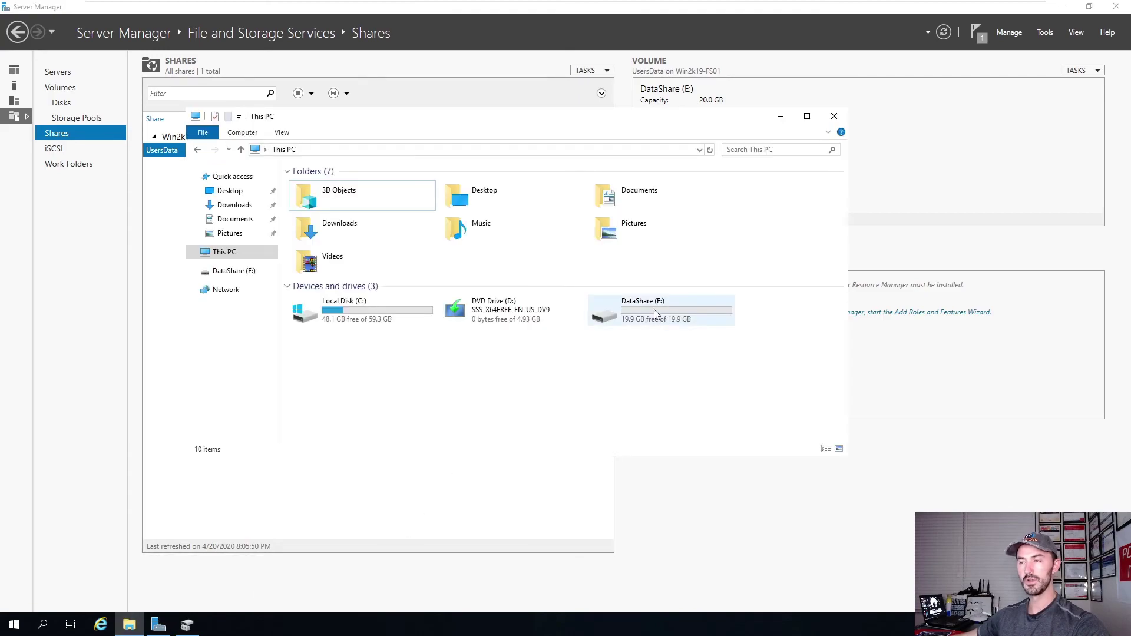
{"action": "right_click", "coordinate": [8, 629]}
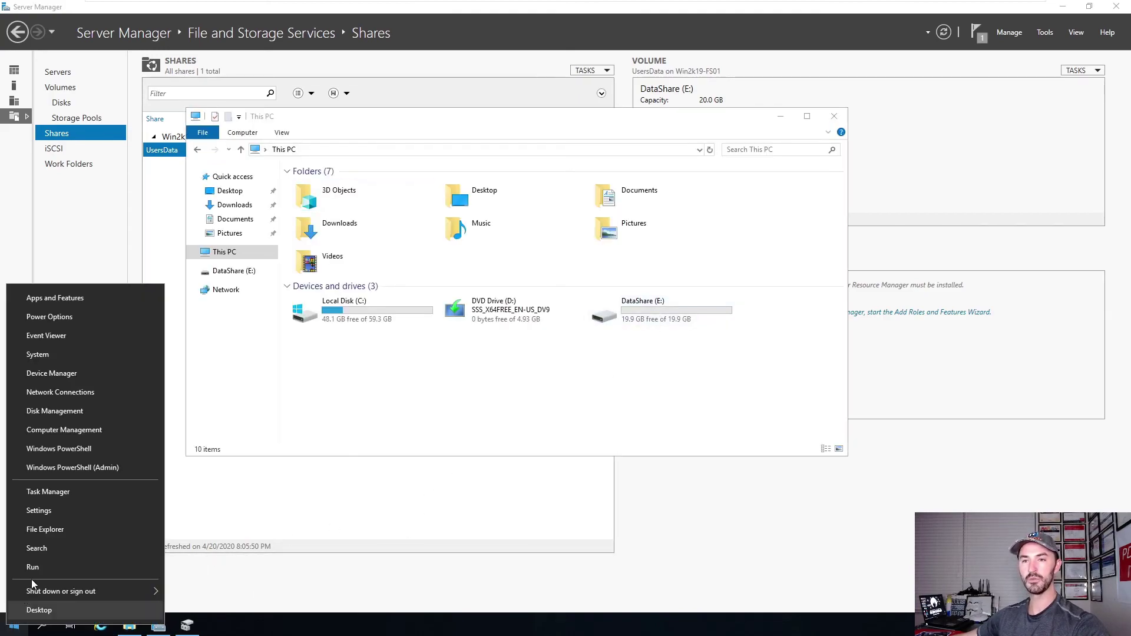
{"action": "left_click", "coordinate": [40, 569]}
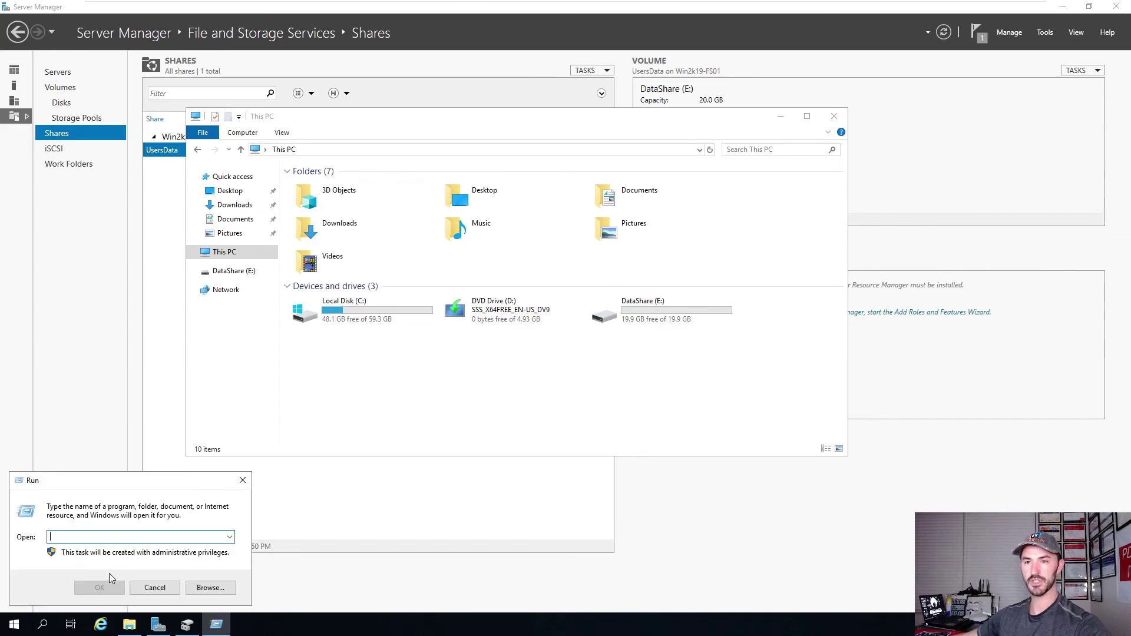
{"action": "type", "text": "cmd"}
{"action": "key", "text": "Return"}
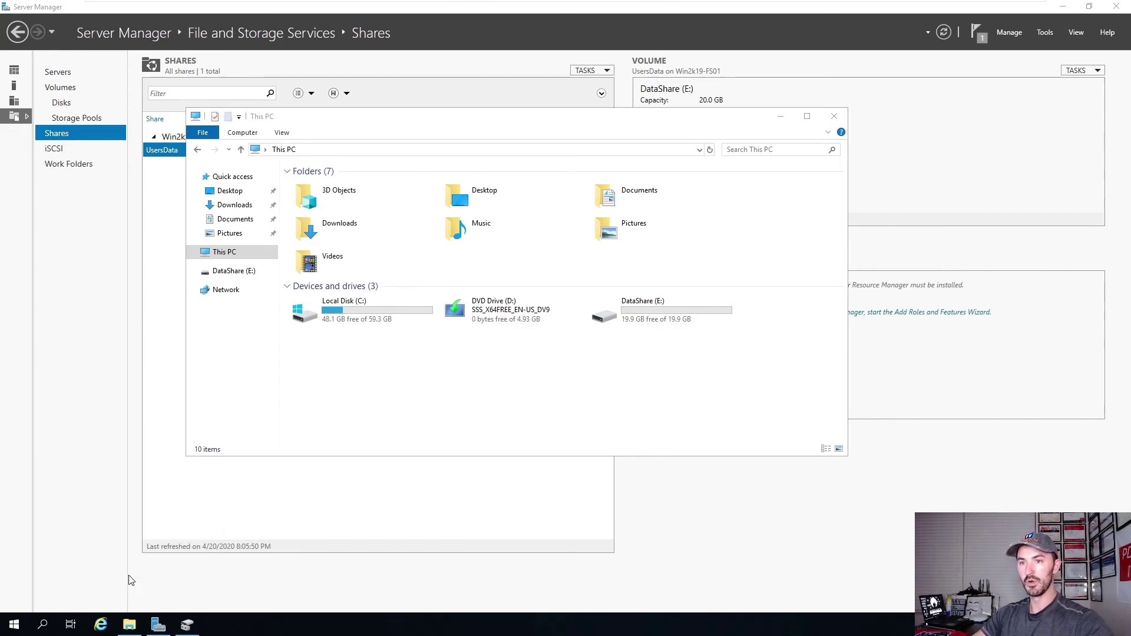
Enlarge the command prompt's console font to size 24.
{"action": "left_click_drag", "start_coordinate": [205, 28], "coordinate": [259, 143]}
{"action": "right_click", "coordinate": [153, 140]}
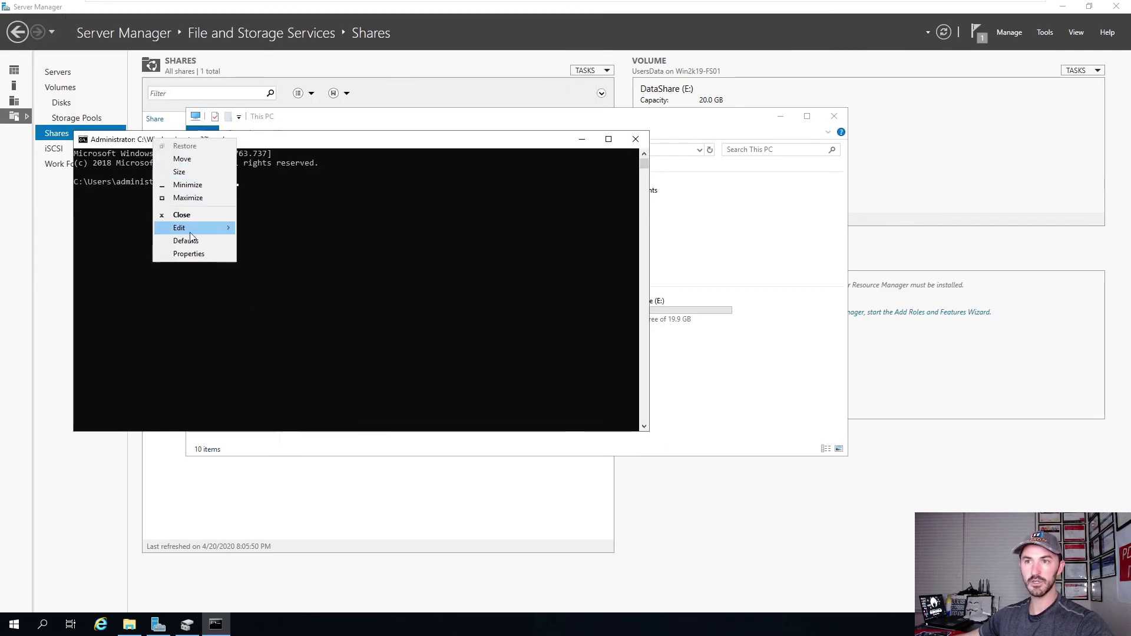
{"action": "left_click", "coordinate": [188, 253]}
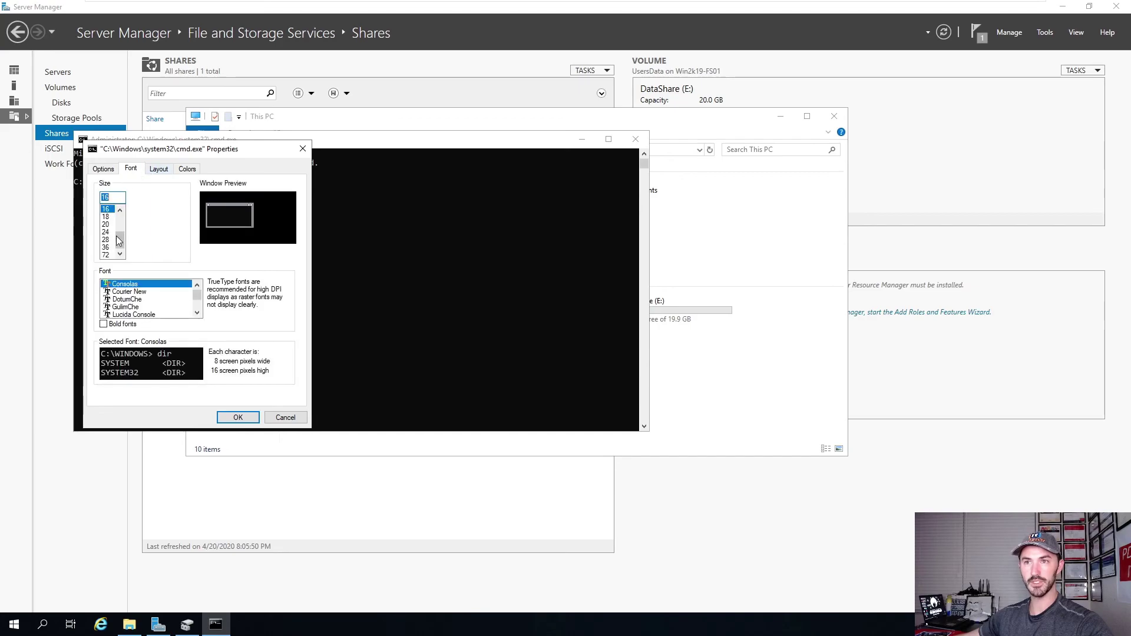
{"action": "left_click", "coordinate": [106, 233]}
{"action": "left_click", "coordinate": [238, 417]}
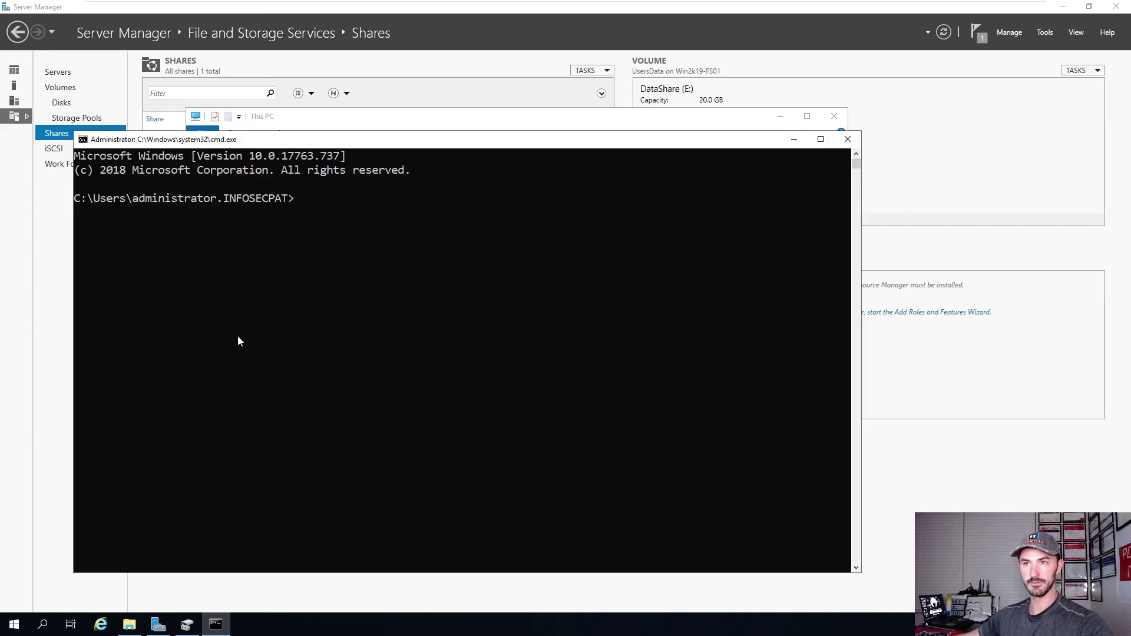
Run net share and confirm UsersData appears in the listed shares.
{"action": "type", "text": "net"}
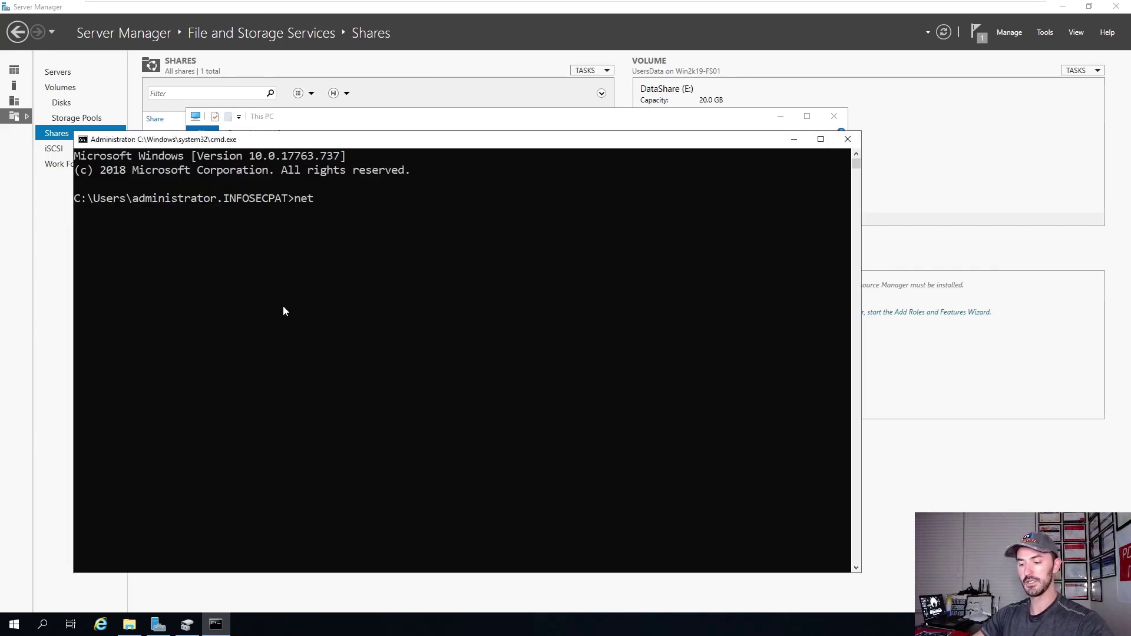
{"action": "type", "text": " share"}
{"action": "key", "text": "Return"}
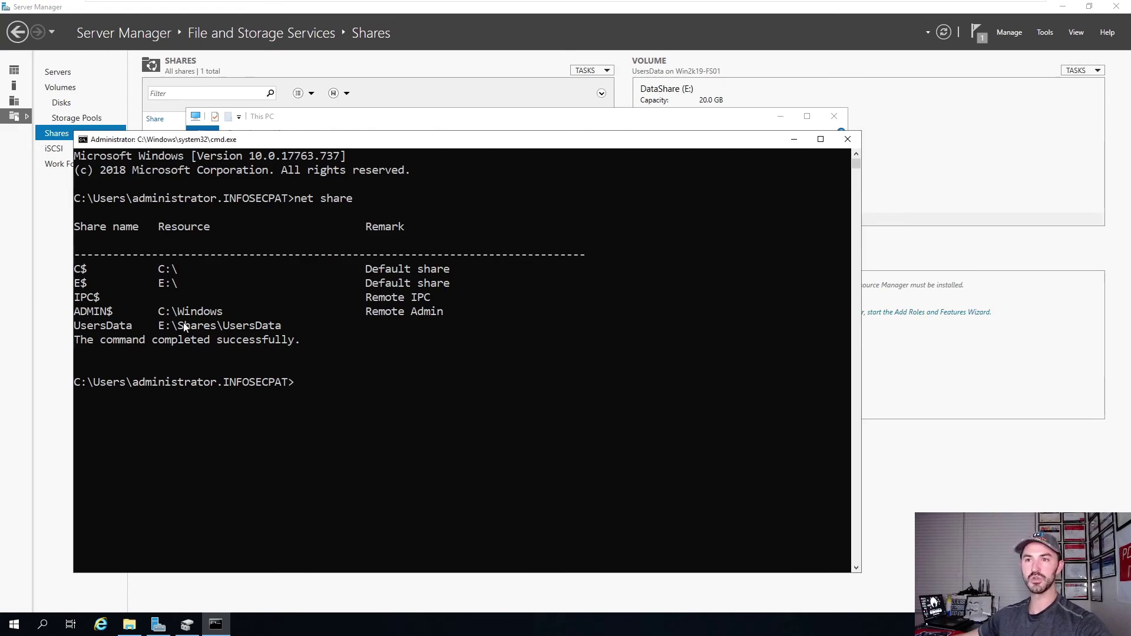
{"action": "left_click_drag", "start_coordinate": [449, 336], "coordinate": [165, 336]}
{"action": "left_click_drag", "start_coordinate": [271, 326], "coordinate": [80, 325]}
{"action": "left_click", "coordinate": [795, 140]}
Open Computer Management and list the server's shares under Shared Folders > Shares.
{"action": "left_click", "coordinate": [781, 117]}
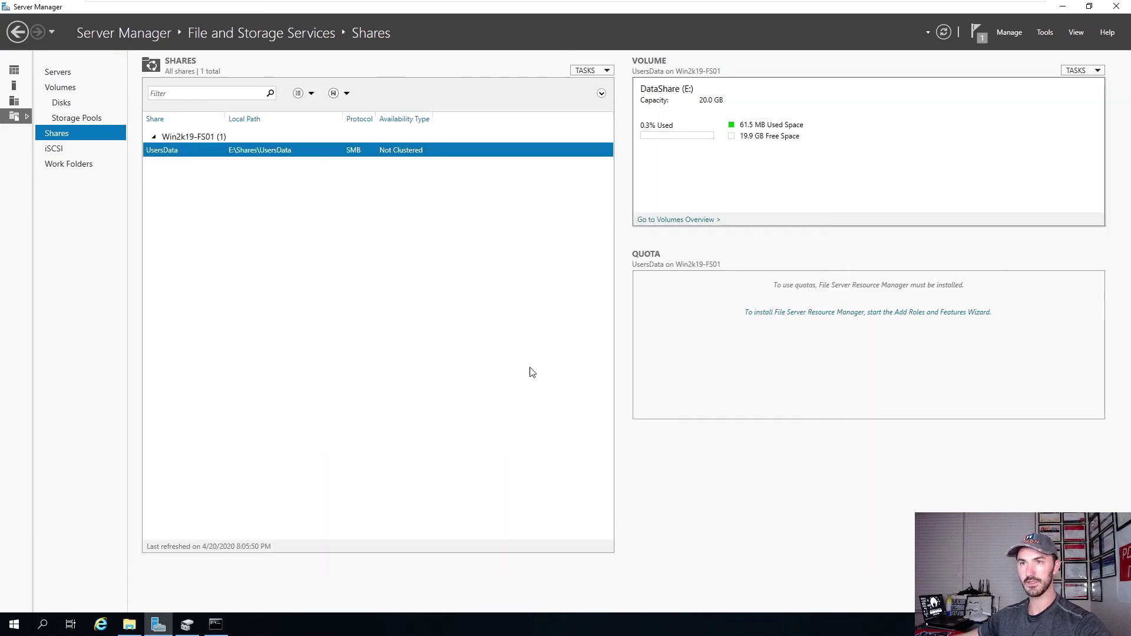
{"action": "right_click", "coordinate": [8, 628]}
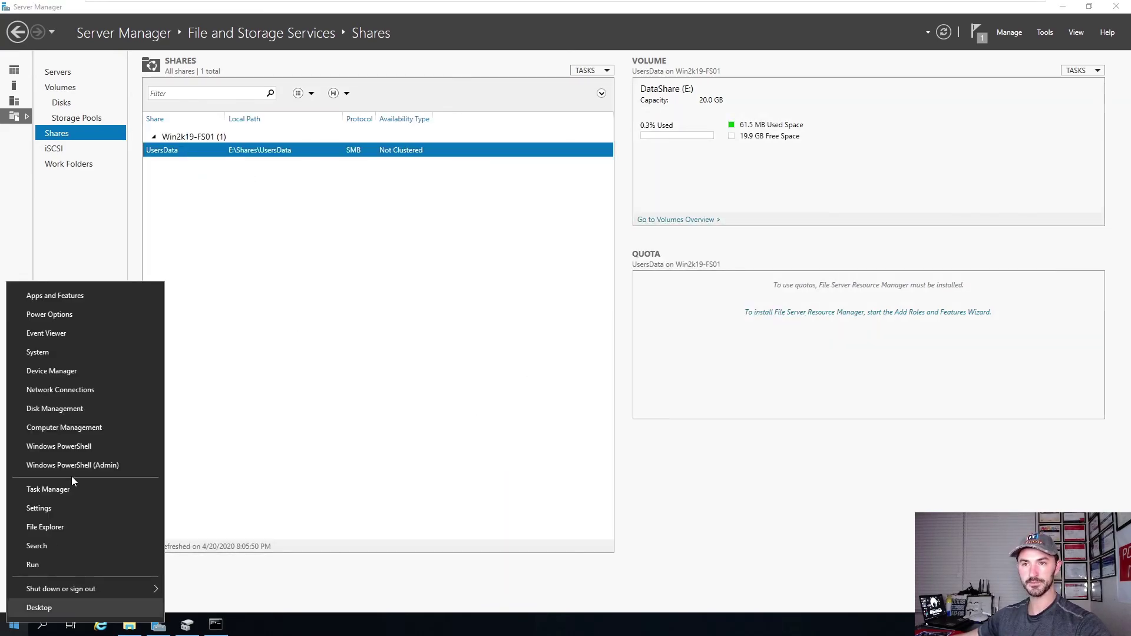
{"action": "left_click", "coordinate": [248, 227]}
{"action": "right_click", "coordinate": [8, 628]}
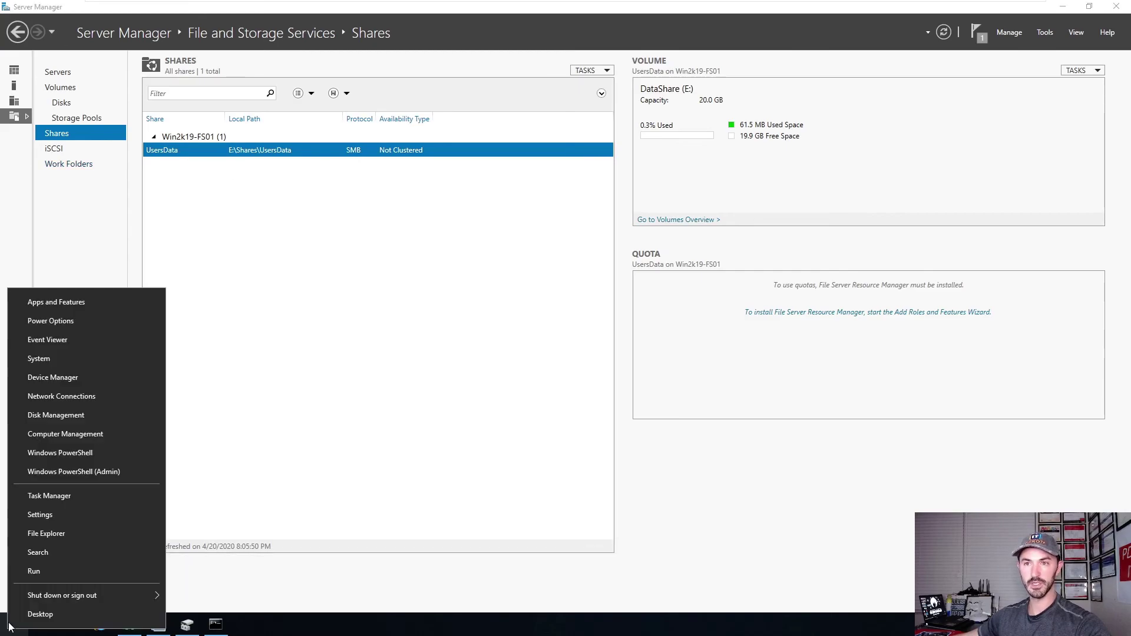
{"action": "left_click", "coordinate": [58, 437]}
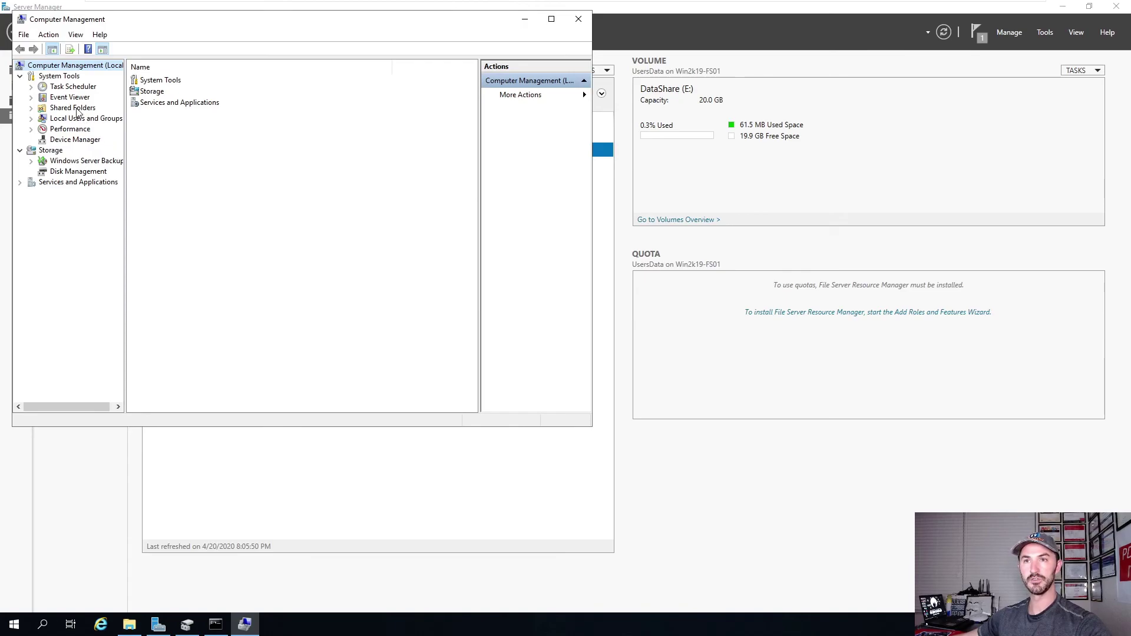
{"action": "double_click", "coordinate": [78, 110]}
{"action": "double_click", "coordinate": [150, 80]}
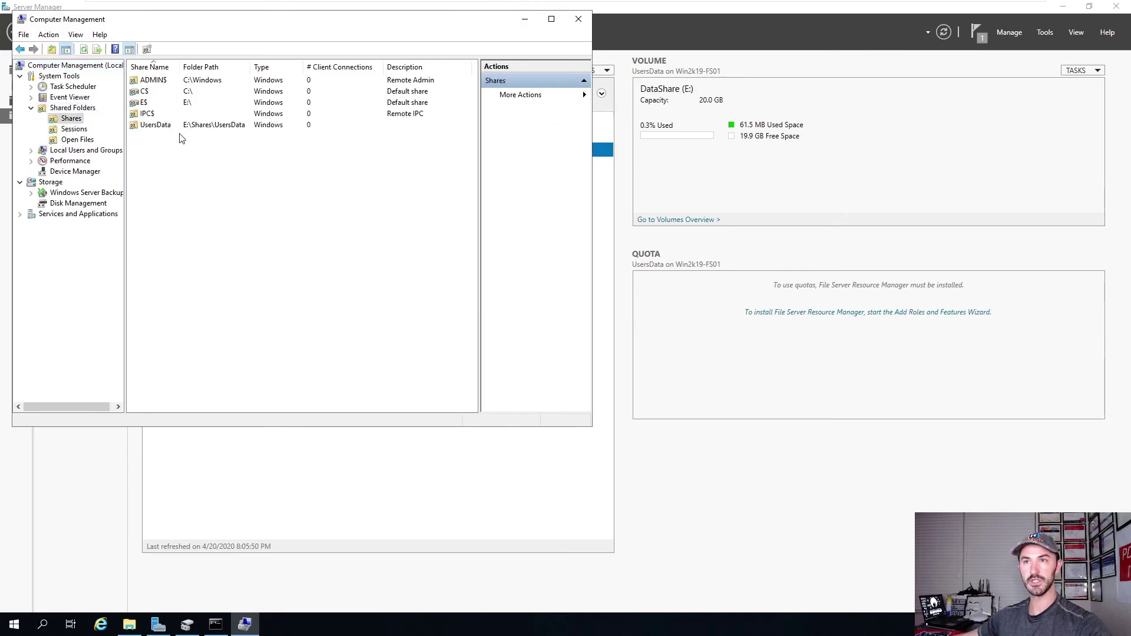
Check that UsersData's share permissions give Everyone full access, then open File Explorer.
{"action": "left_click_drag", "start_coordinate": [211, 65], "coordinate": [216, 65]}
{"action": "left_click", "coordinate": [239, 125]}
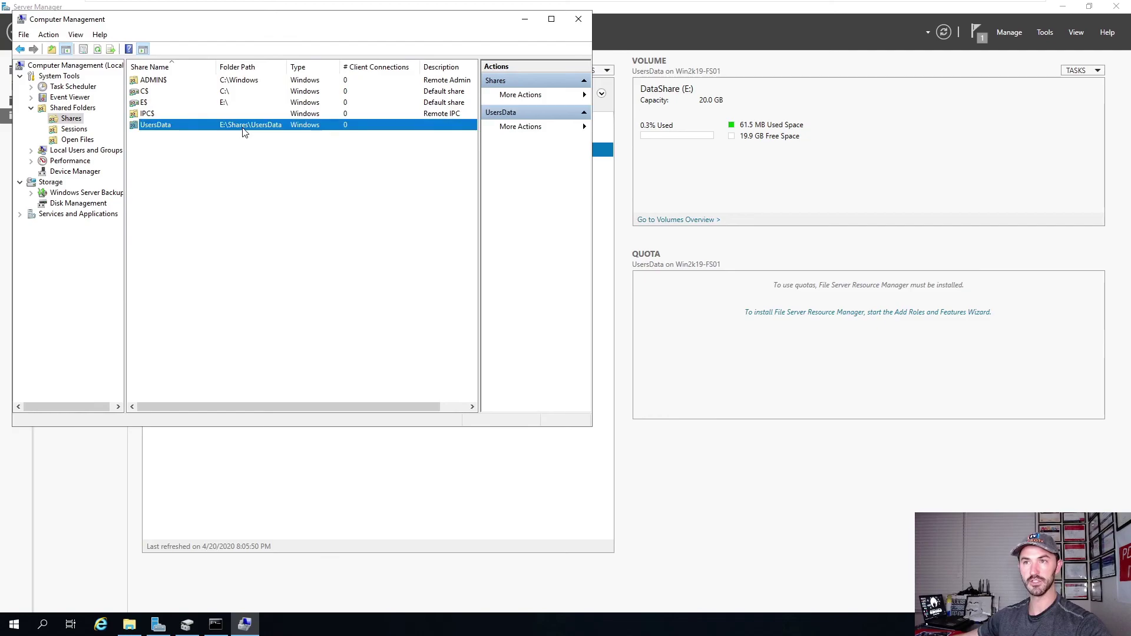
{"action": "right_click", "coordinate": [243, 126]}
{"action": "left_click", "coordinate": [264, 200]}
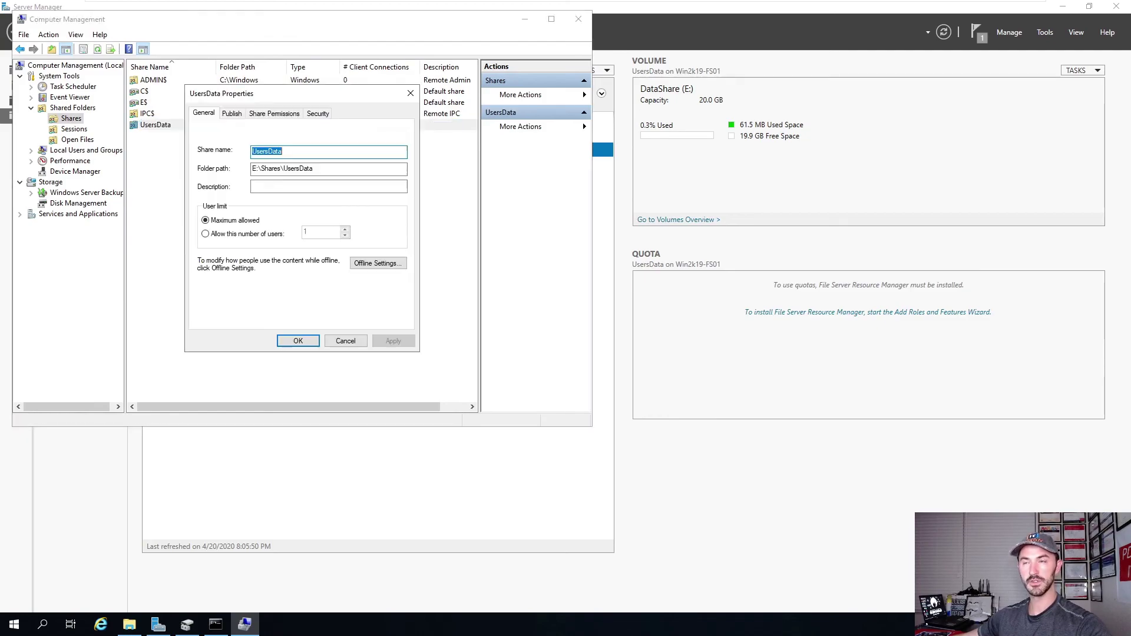
{"action": "left_click", "coordinate": [236, 114]}
{"action": "left_click", "coordinate": [254, 114]}
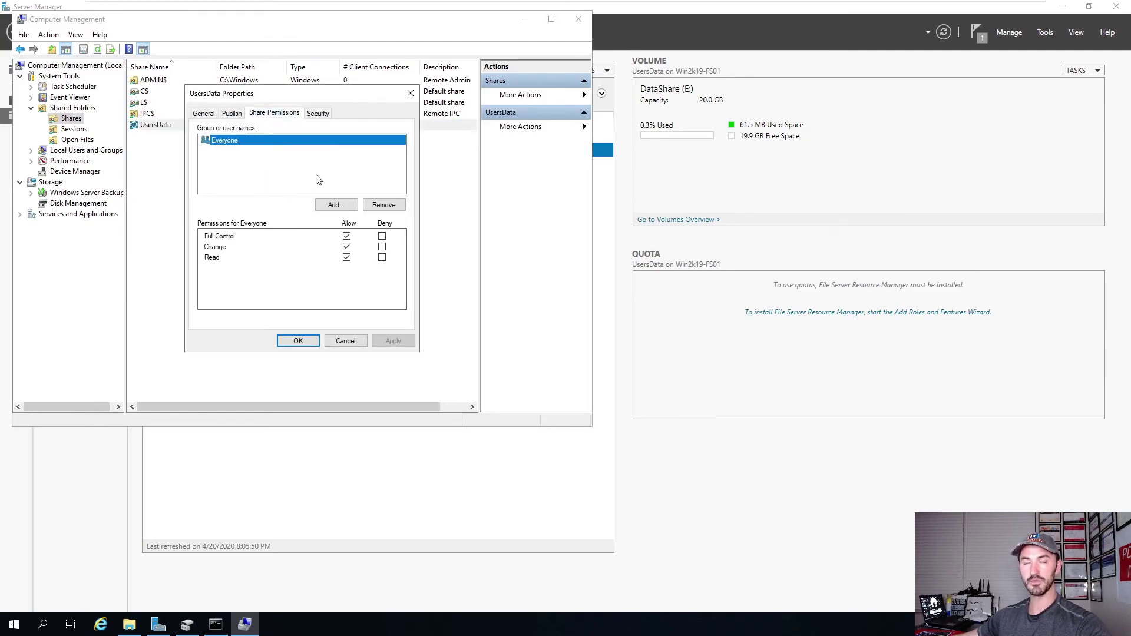
{"action": "left_click", "coordinate": [353, 340]}
{"action": "left_click", "coordinate": [577, 20]}
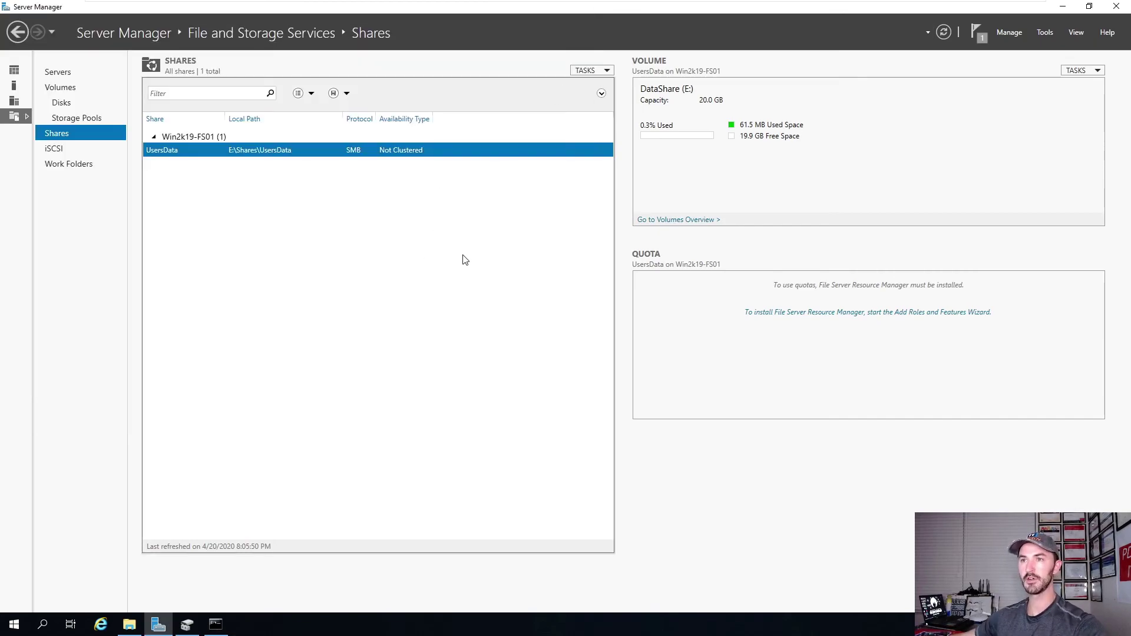
{"action": "left_click", "coordinate": [129, 625]}
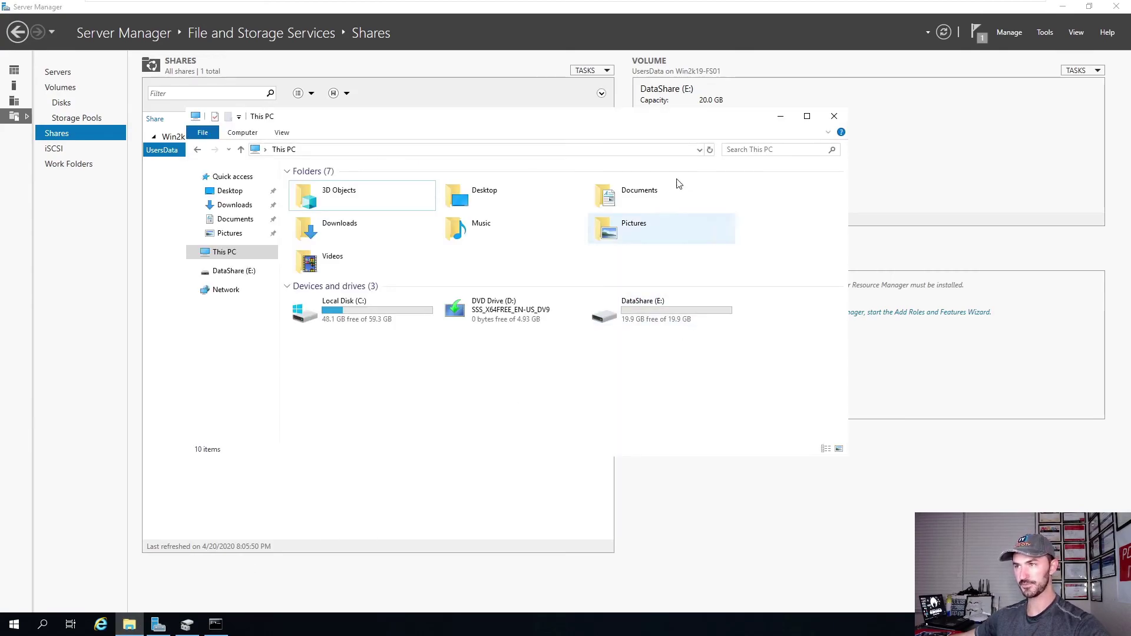
Browse File Explorer to the empty E:\Shares\UsersData folder.
{"action": "double_click", "coordinate": [635, 125]}
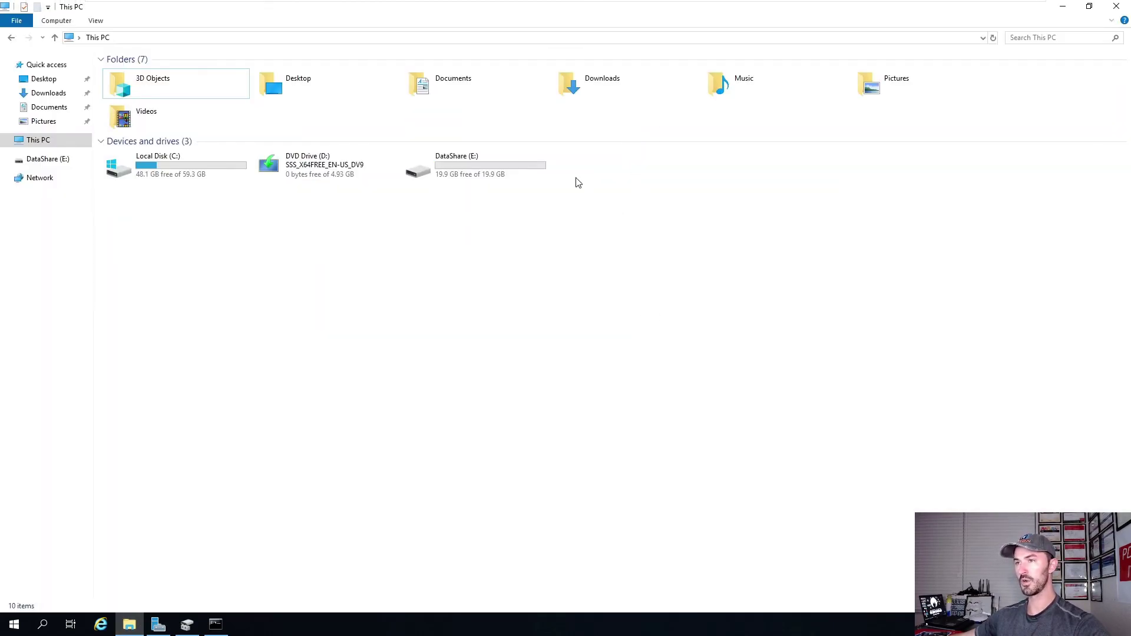
{"action": "double_click", "coordinate": [461, 164]}
{"action": "left_click", "coordinate": [128, 79]}
{"action": "double_click", "coordinate": [129, 78]}
{"action": "double_click", "coordinate": [140, 75]}
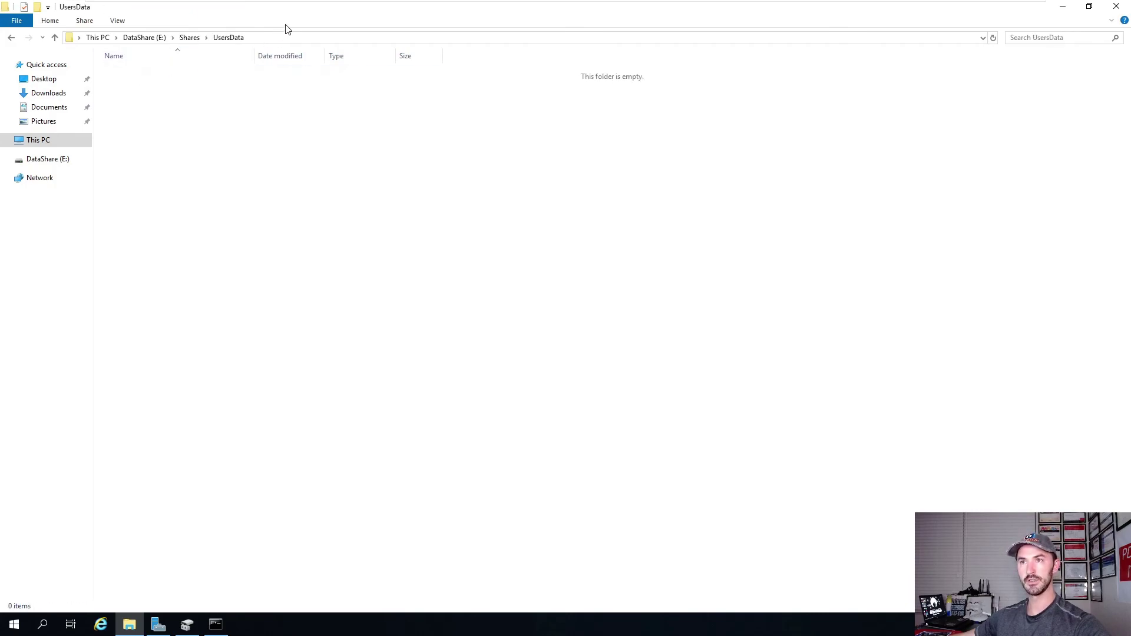
Show the UsersData folder's Security tab with CREATOR OWNER, SYSTEM, Administrators and Users.
{"action": "double_click", "coordinate": [468, 6]}
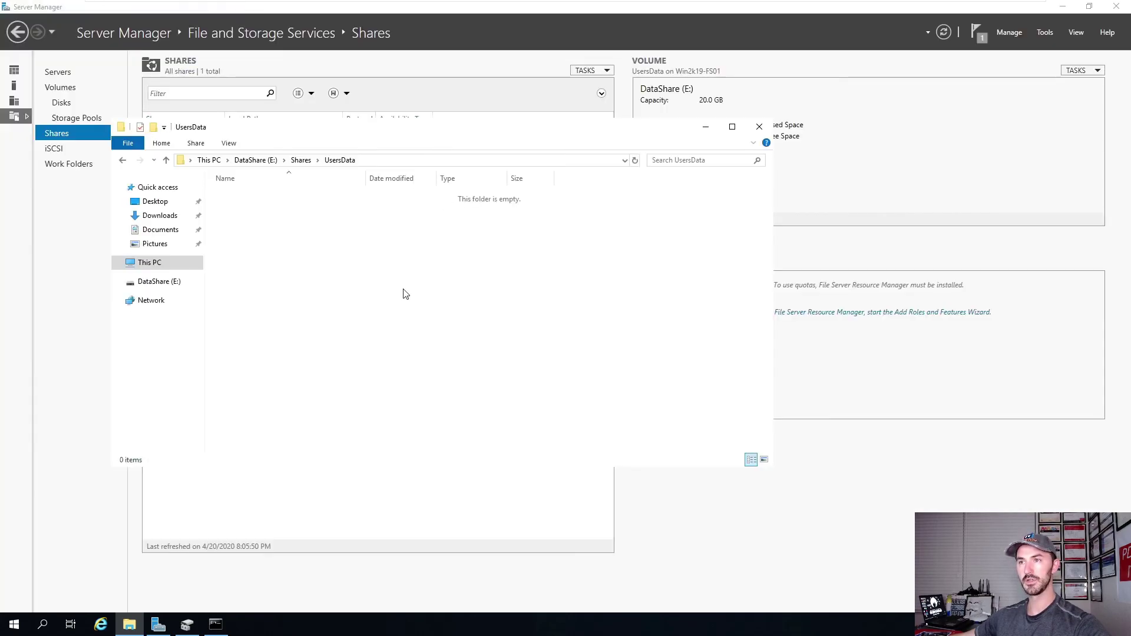
{"action": "left_click", "coordinate": [1064, 6]}
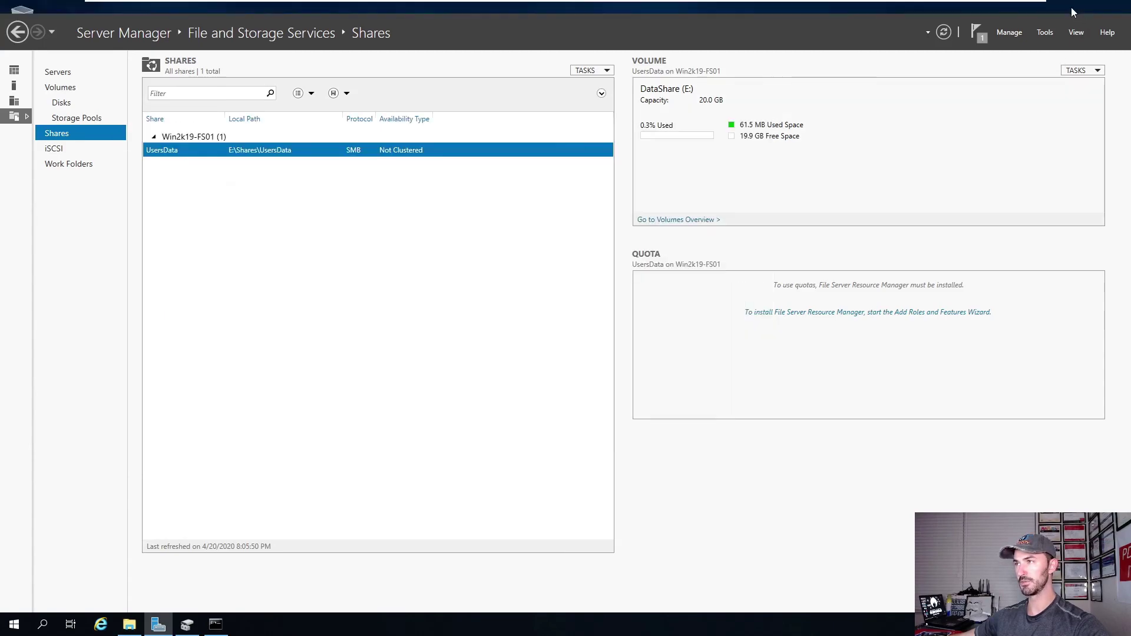
{"action": "right_click", "coordinate": [356, 311]}
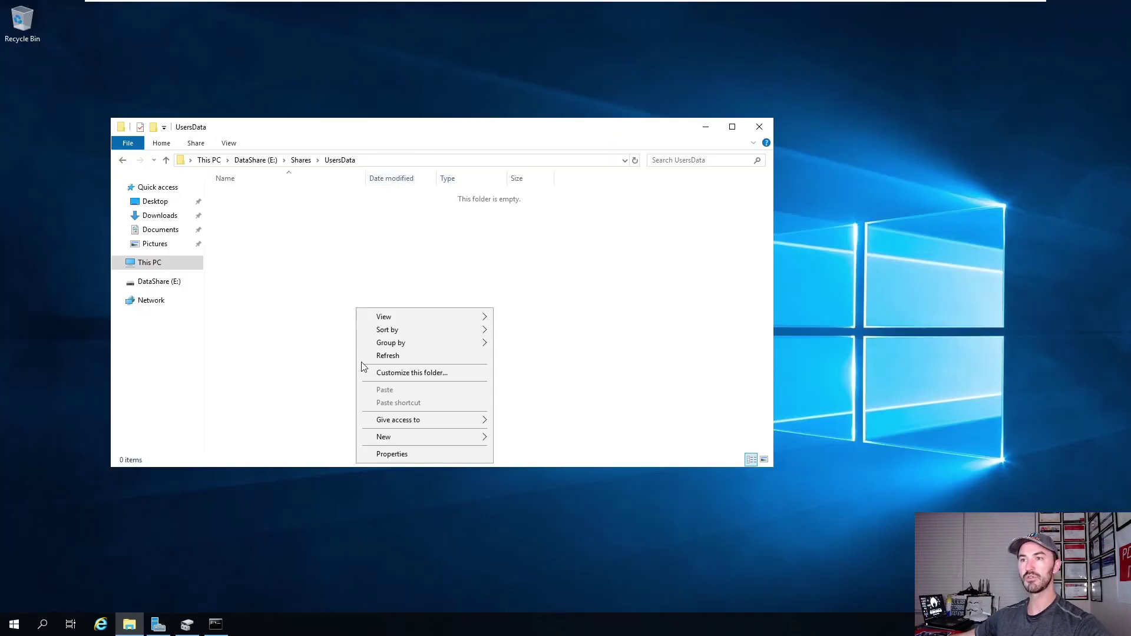
{"action": "left_click", "coordinate": [390, 464]}
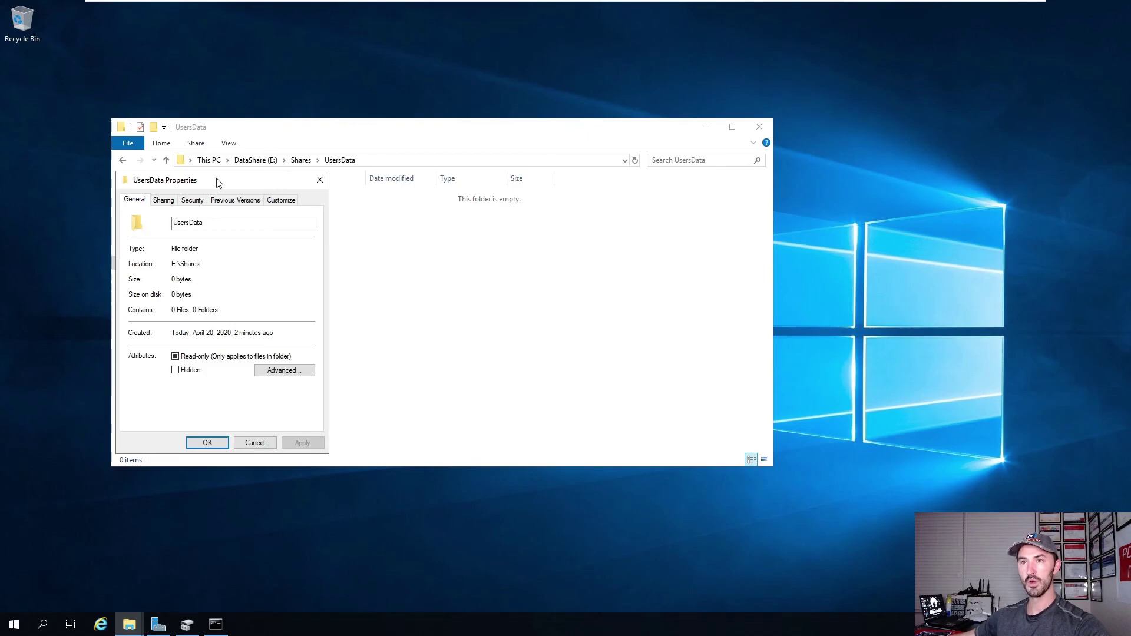
{"action": "left_click_drag", "start_coordinate": [216, 183], "coordinate": [453, 216]}
{"action": "left_click", "coordinate": [427, 234]}
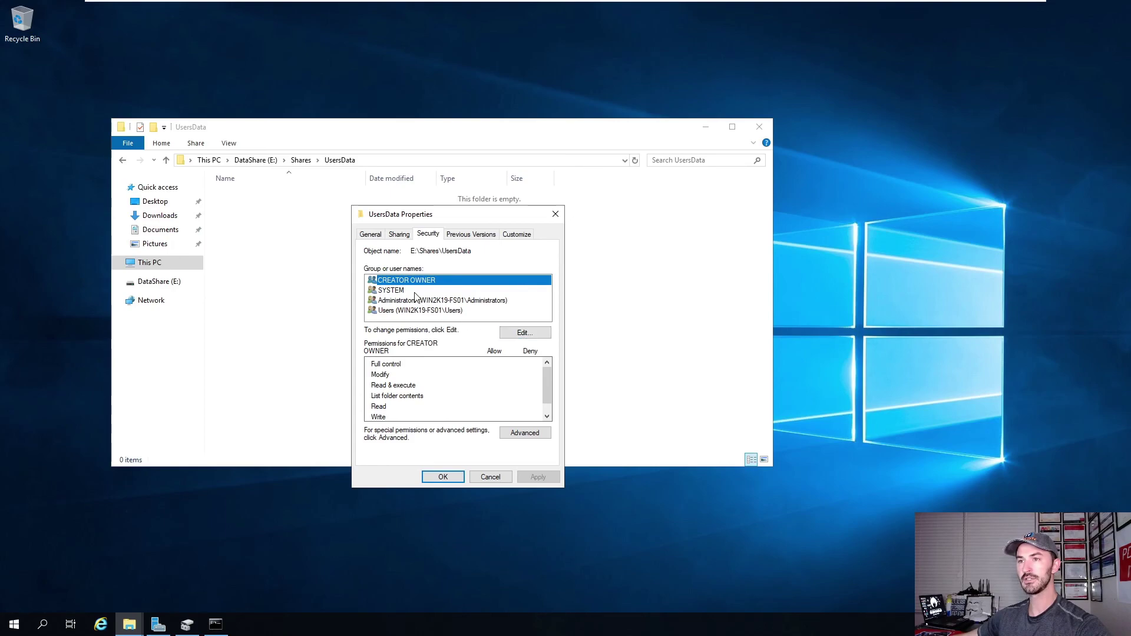
Review the existing permissions held by SYSTEM, Administrators and Users.
{"action": "left_click", "coordinate": [396, 293]}
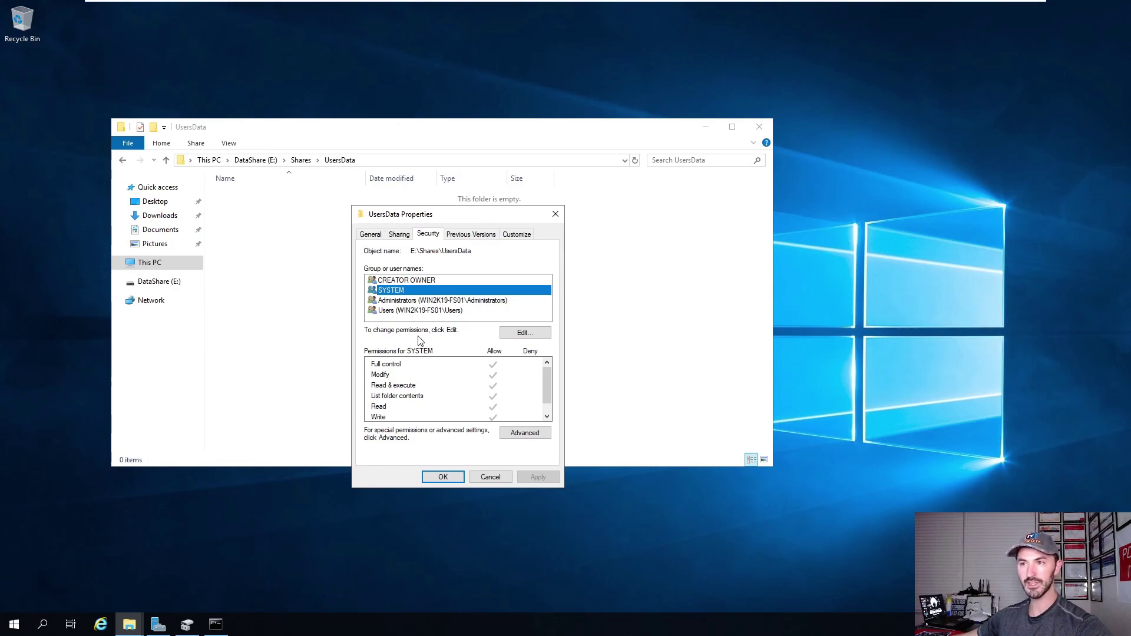
{"action": "left_click", "coordinate": [406, 302]}
{"action": "left_click", "coordinate": [419, 311]}
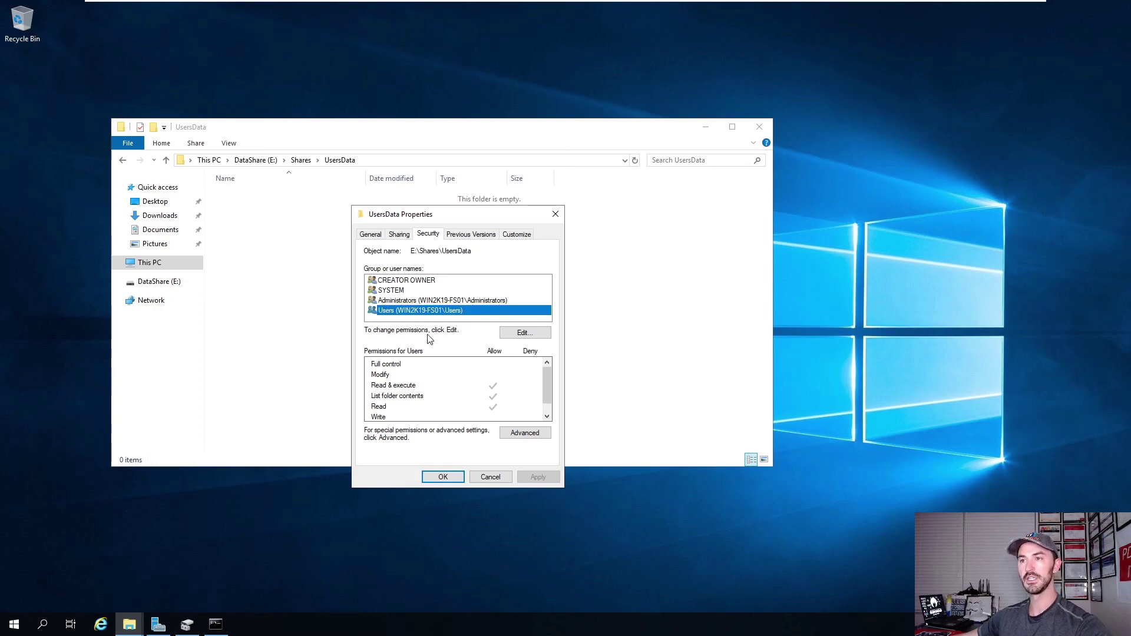
Add User1 to the UsersData permissions with Write allowed and apply.
{"action": "left_click", "coordinate": [522, 334]}
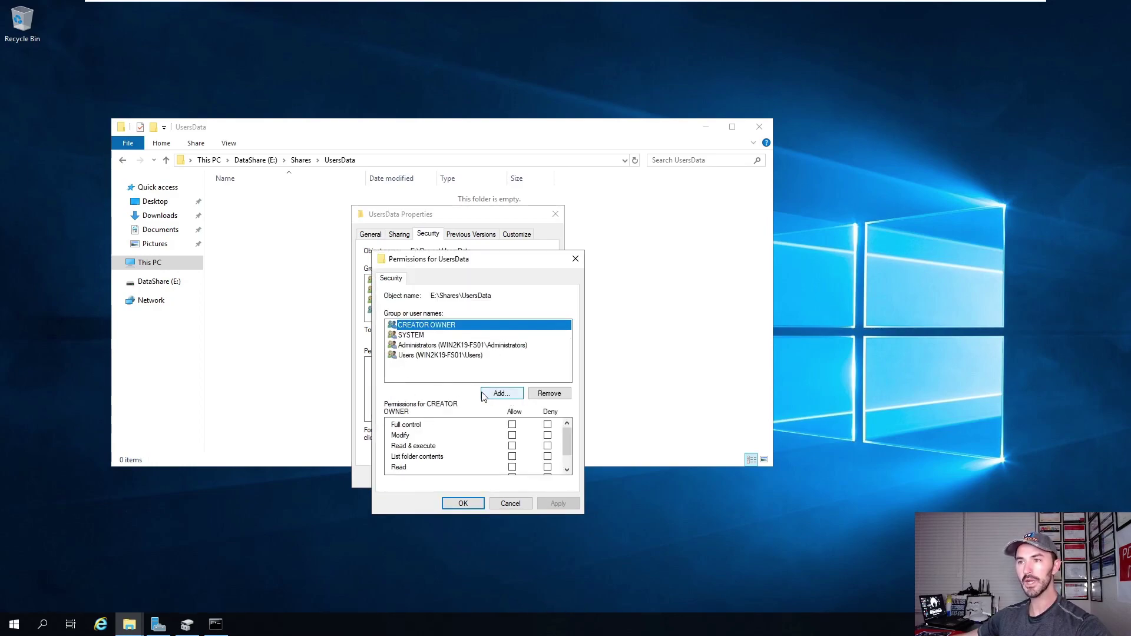
{"action": "left_click", "coordinate": [488, 394]}
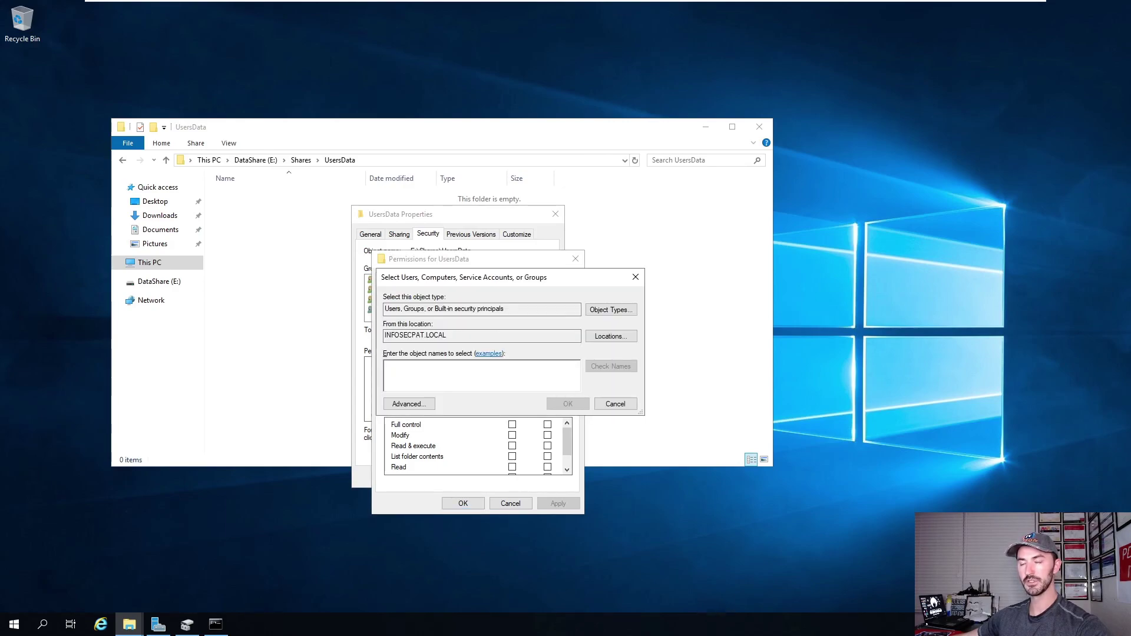
{"action": "type", "text": "user"}
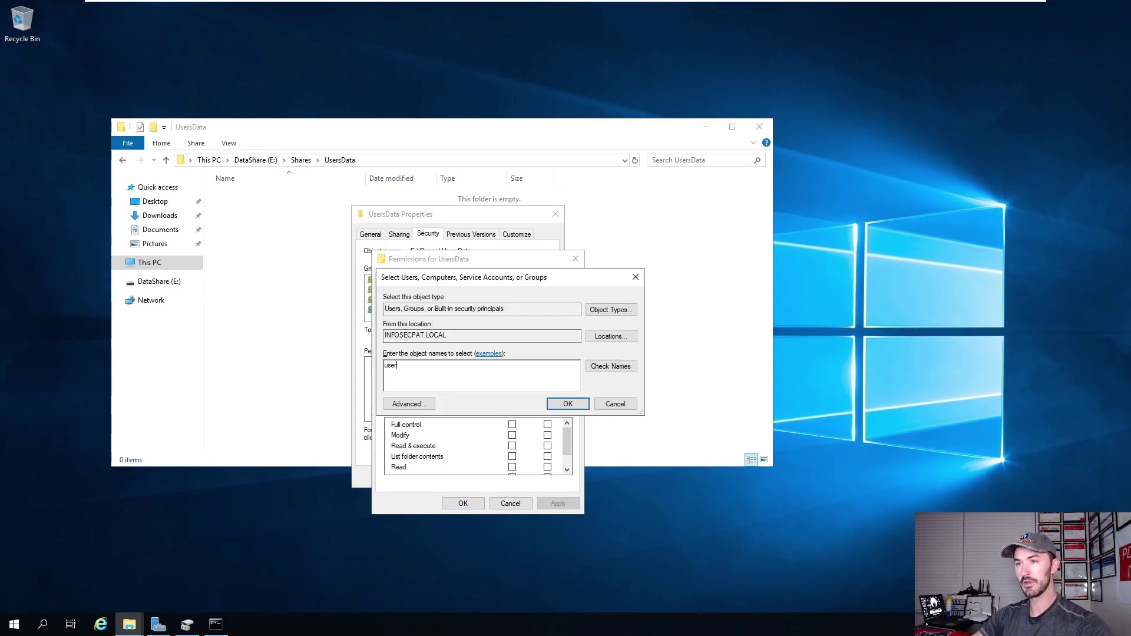
{"action": "type", "text": "1"}
{"action": "left_click", "coordinate": [589, 367]}
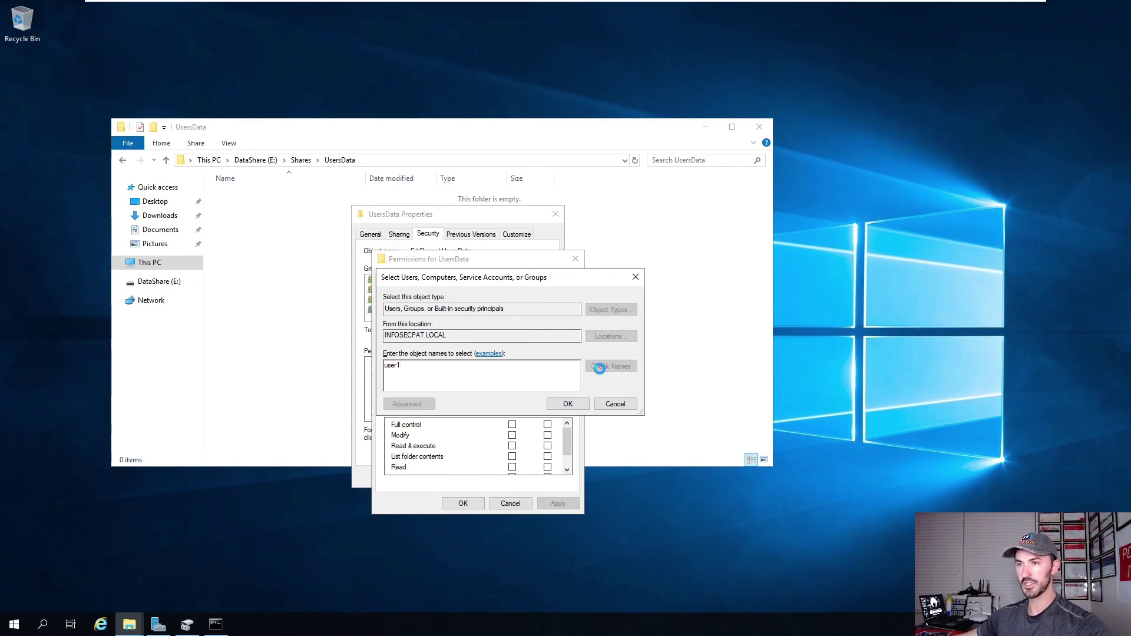
{"action": "left_click", "coordinate": [569, 406]}
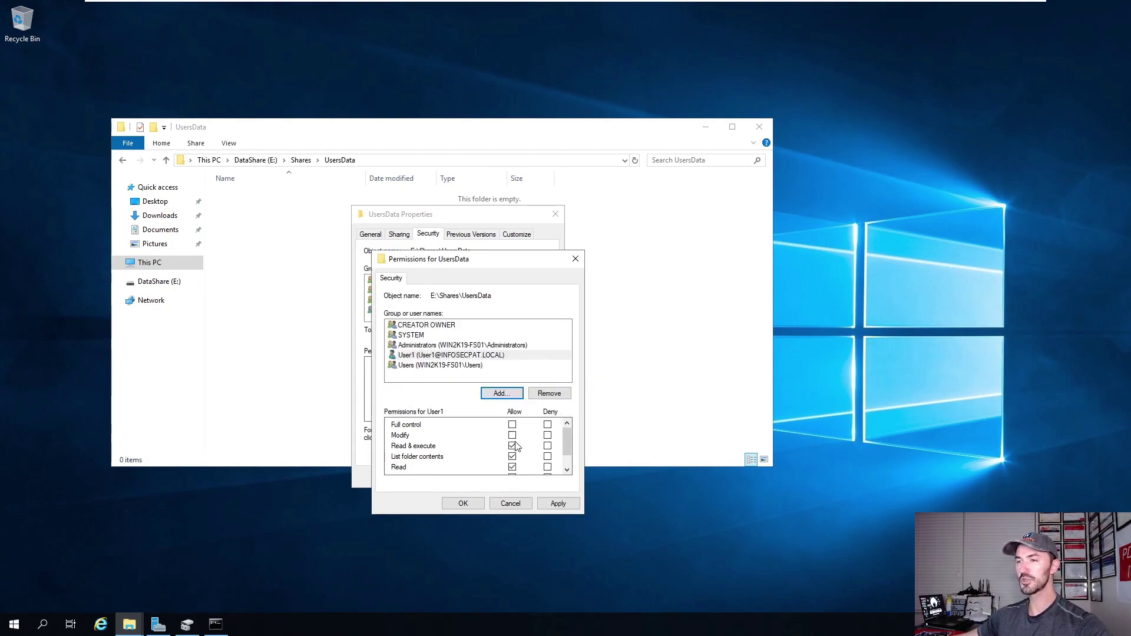
{"action": "scroll", "coordinate": [512, 449], "scroll_direction": "down", "scroll_amount": 1}
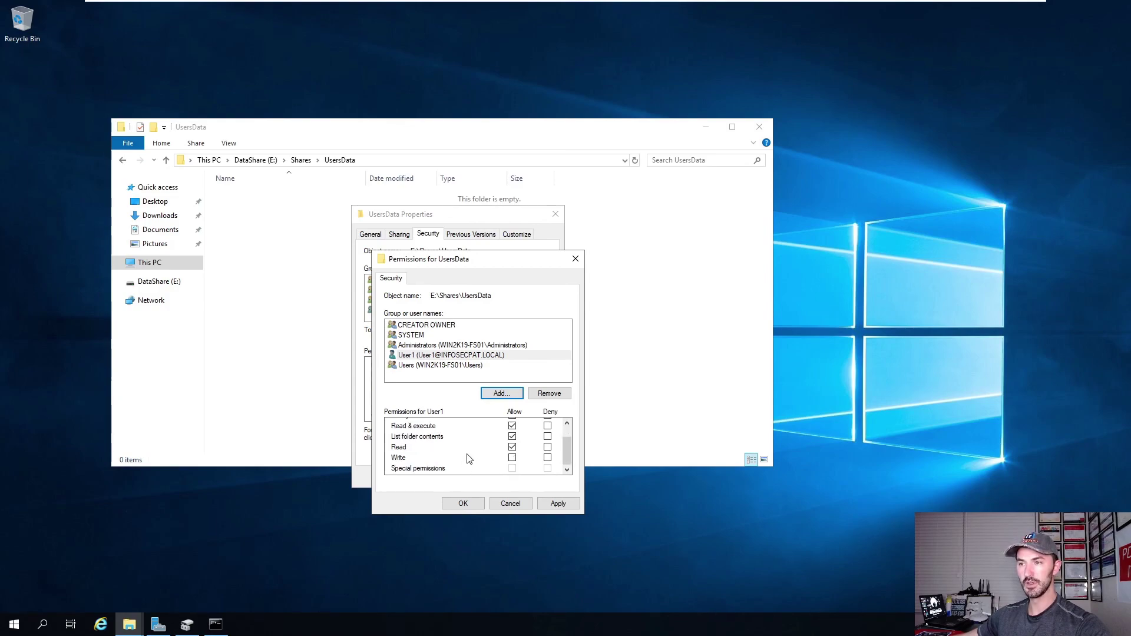
{"action": "left_click", "coordinate": [512, 459]}
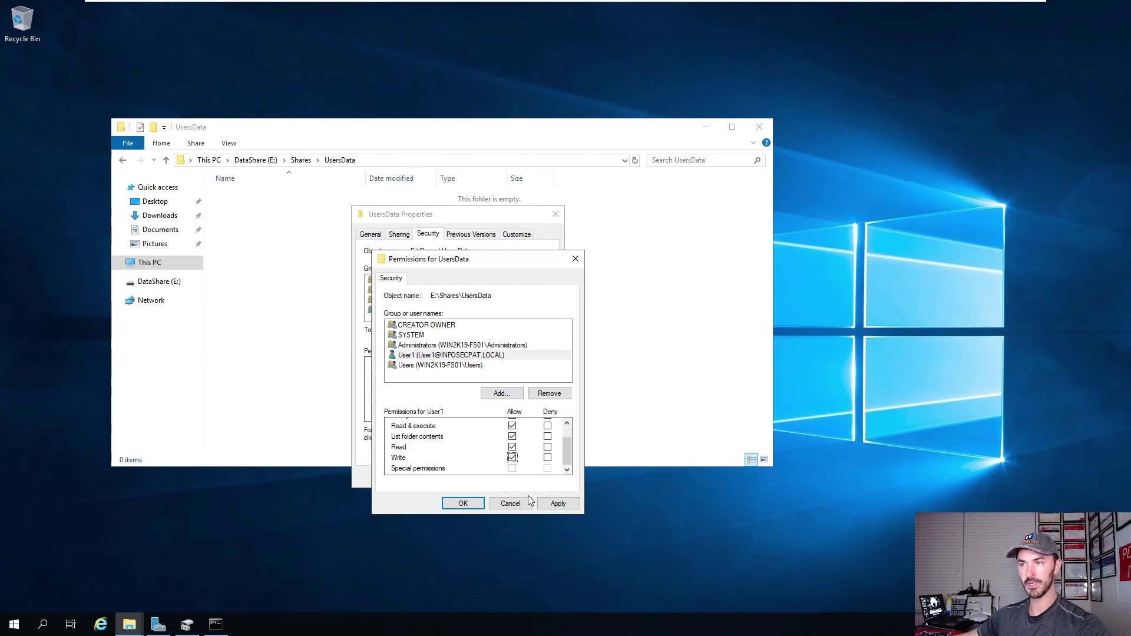
{"action": "left_click", "coordinate": [454, 359]}
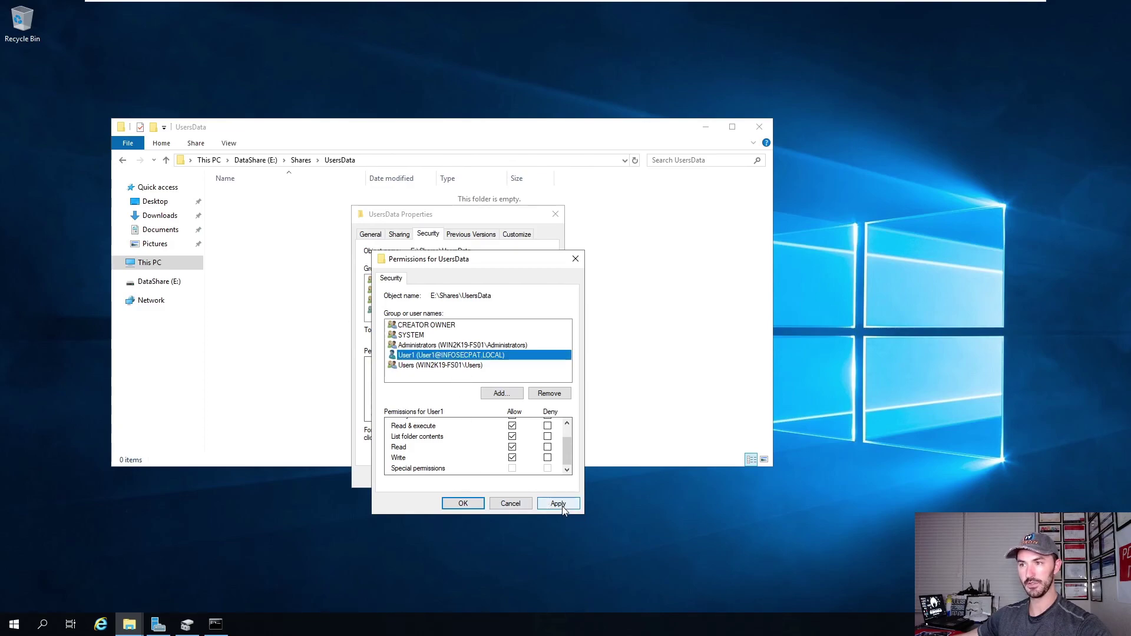
{"action": "left_click", "coordinate": [558, 503]}
{"action": "left_click", "coordinate": [466, 505]}
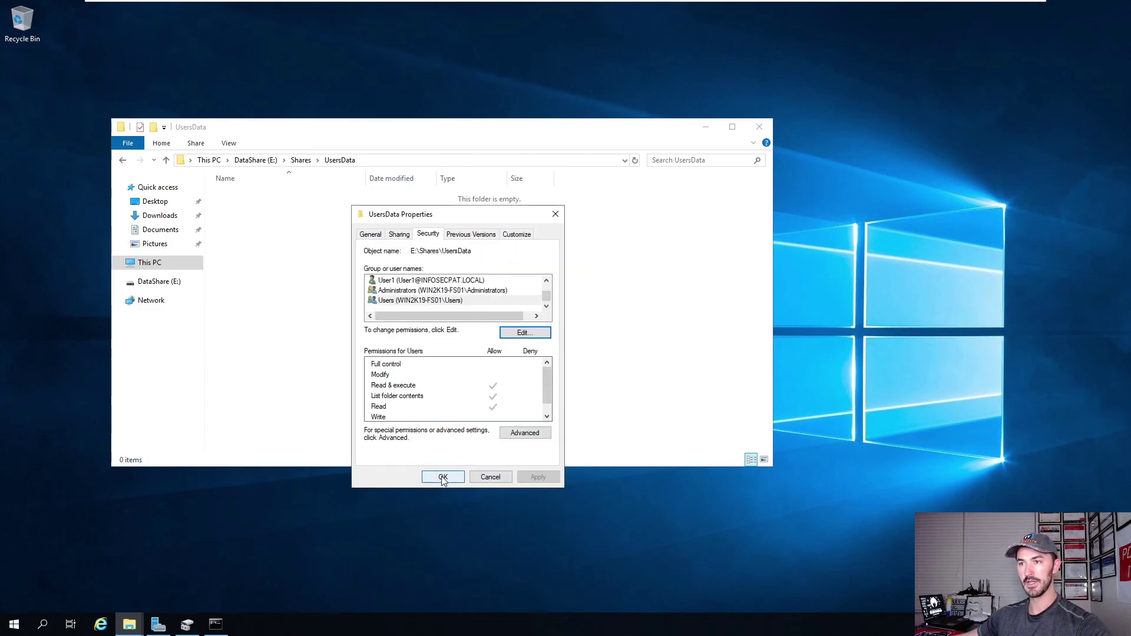
Add User2 with Modify allowed, apply, and close the properties.
{"action": "left_click", "coordinate": [522, 333]}
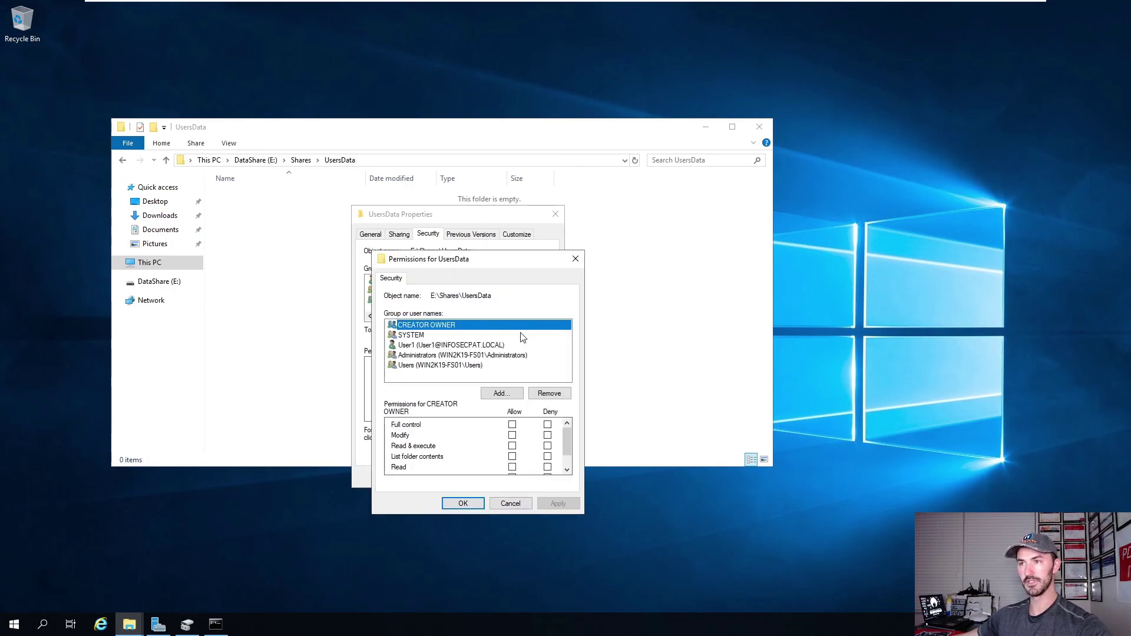
{"action": "left_click", "coordinate": [495, 392]}
{"action": "type", "text": "user2"}
{"action": "left_click", "coordinate": [609, 367]}
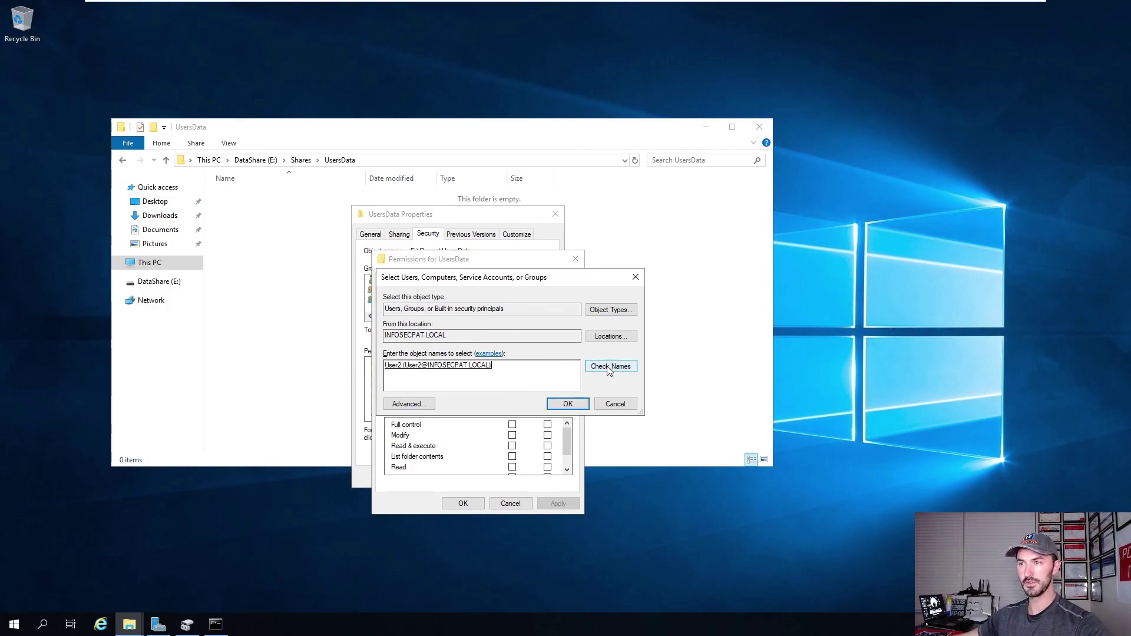
{"action": "left_click", "coordinate": [568, 404]}
{"action": "left_click", "coordinate": [512, 436]}
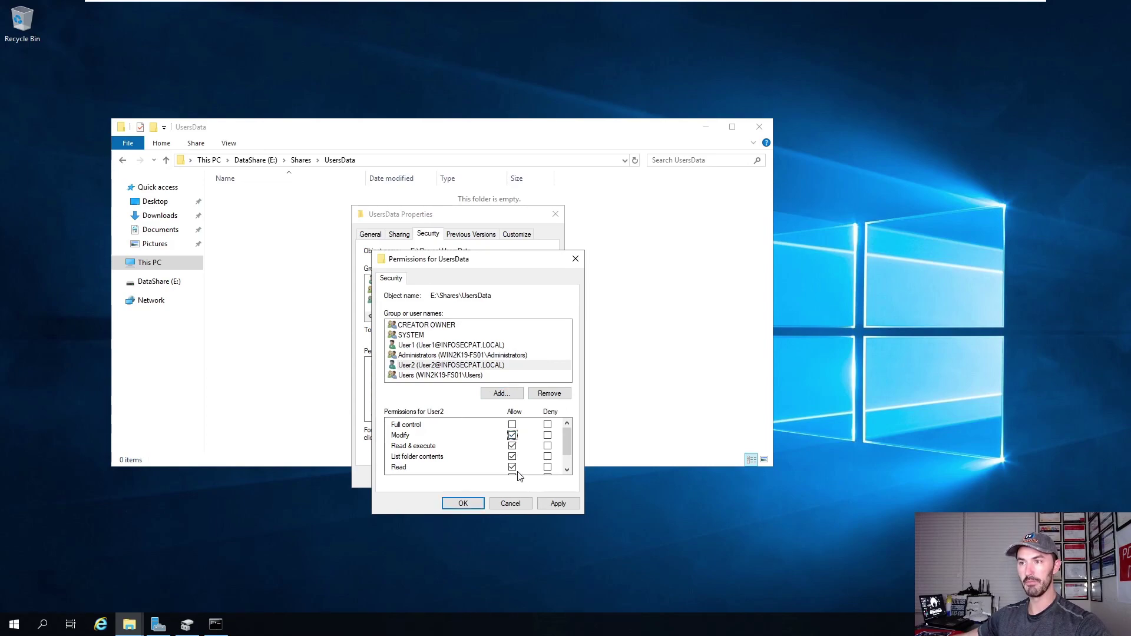
{"action": "scroll", "coordinate": [520, 474], "scroll_direction": "down", "scroll_amount": 1}
{"action": "left_click", "coordinate": [554, 503]}
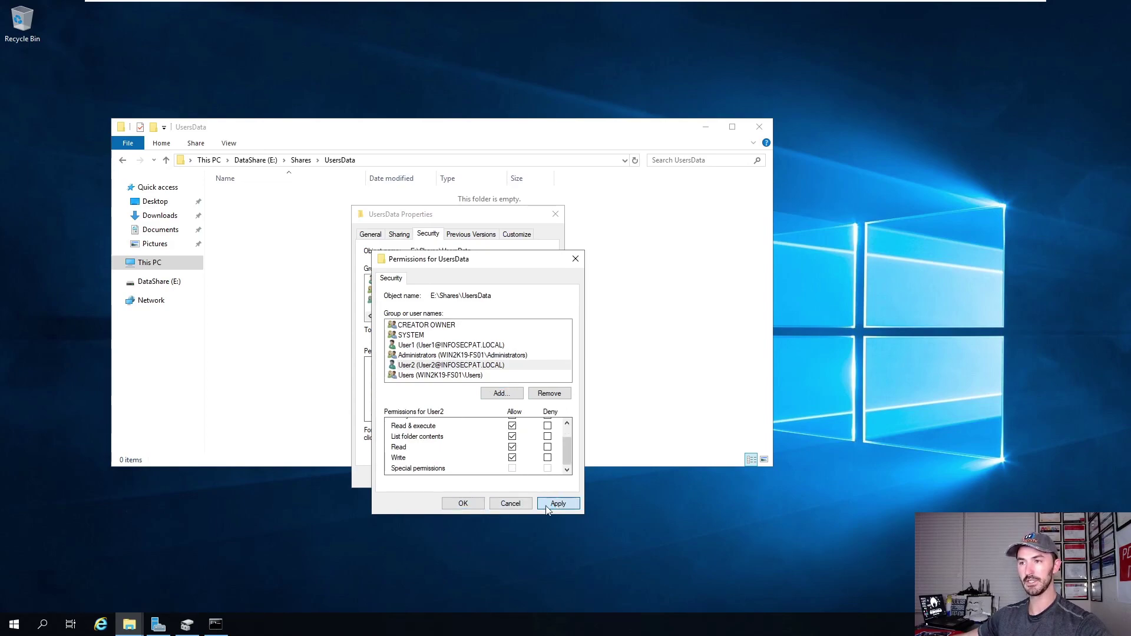
{"action": "left_click", "coordinate": [463, 503]}
{"action": "left_click", "coordinate": [477, 479]}
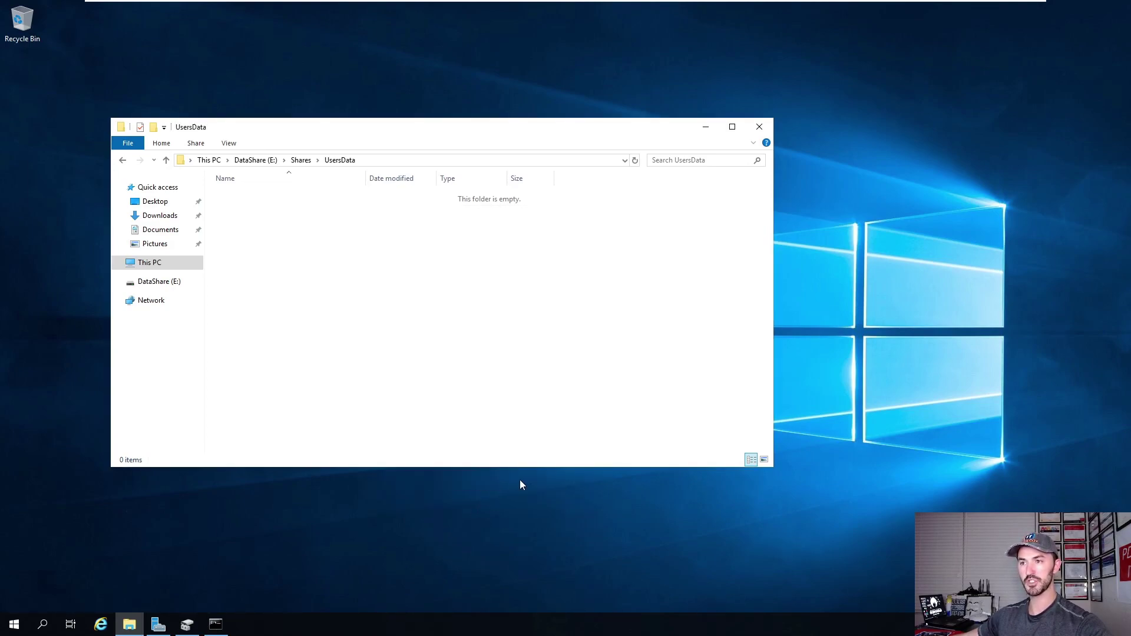
Create User1 and User2 folders inside UsersData.
{"action": "right_click", "coordinate": [286, 263]}
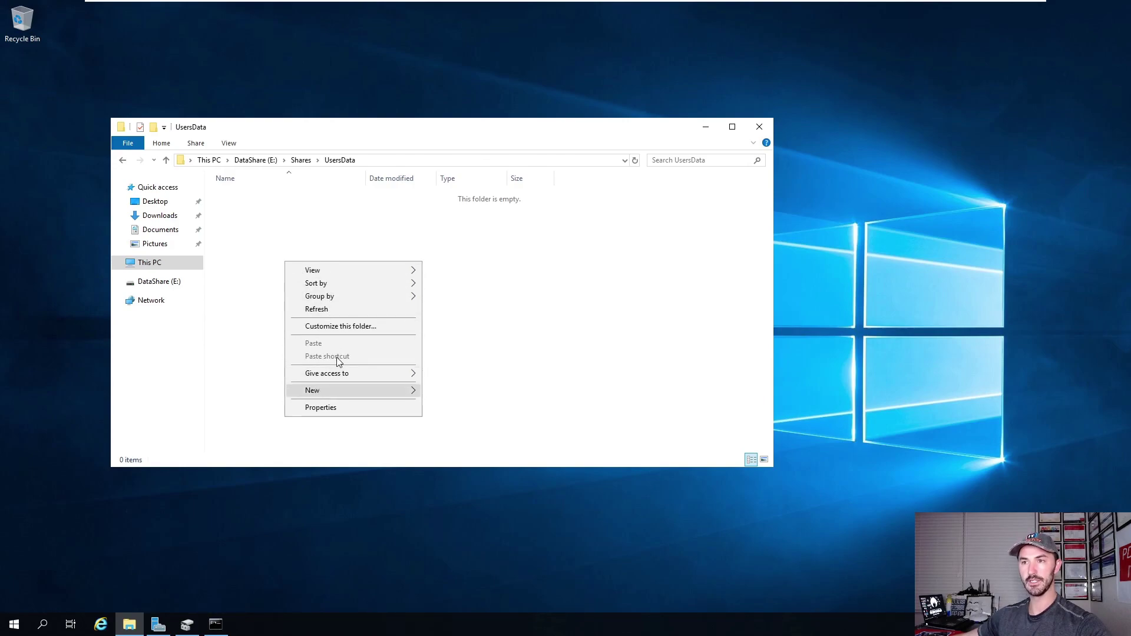
{"action": "mouse_move", "coordinate": [338, 388]}
{"action": "left_click", "coordinate": [513, 390]}
{"action": "type", "text": "User1"}
{"action": "key", "text": "Return"}
{"action": "right_click", "coordinate": [370, 307]}
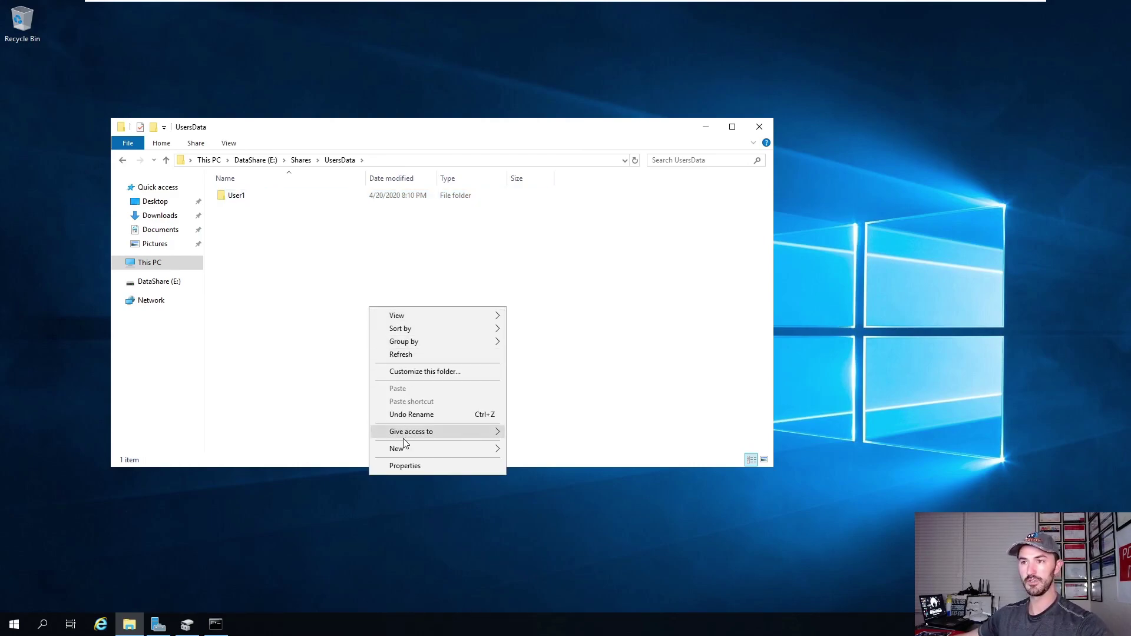
{"action": "left_click", "coordinate": [514, 449]}
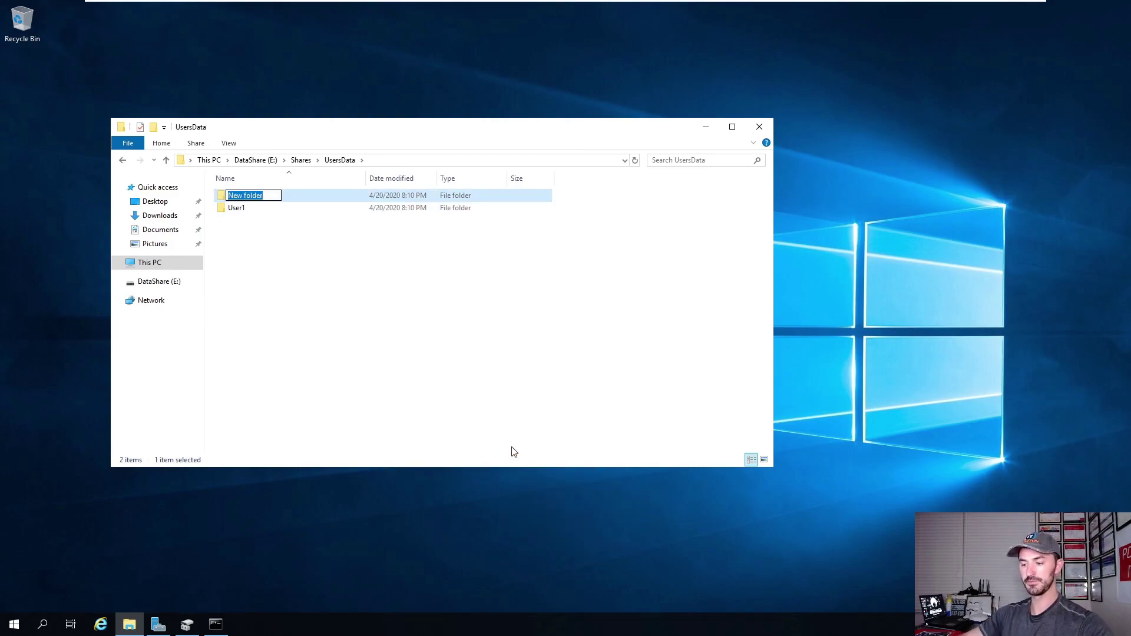
{"action": "type", "text": "User2"}
{"action": "key", "text": "Return"}
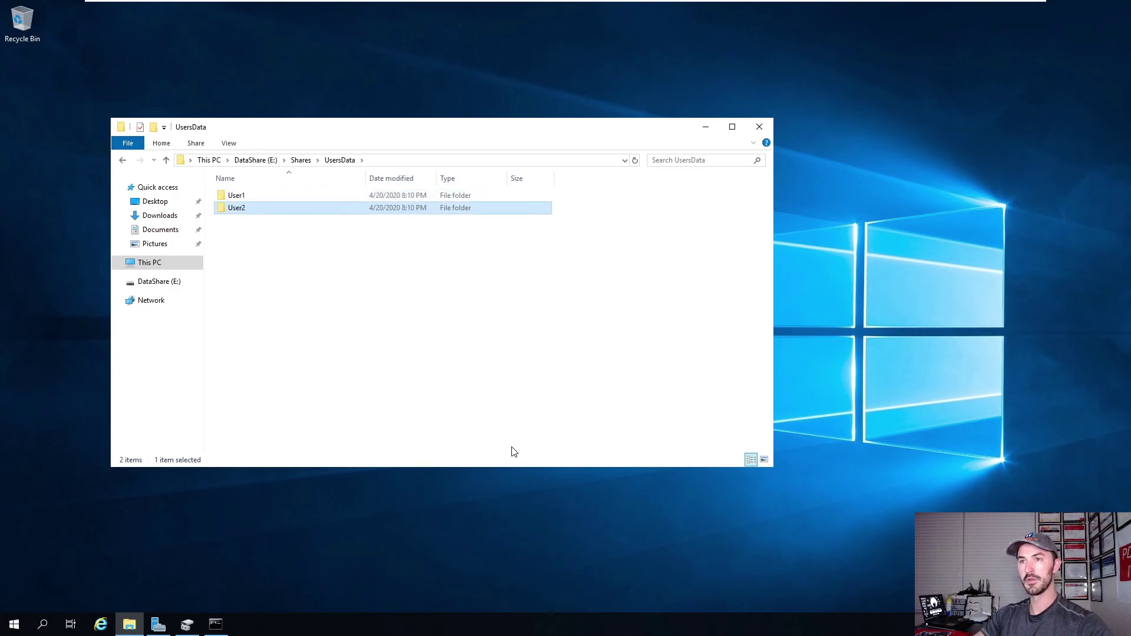
Create User1.txt in the User1 folder containing 'this is user 1 file' and save it.
{"action": "double_click", "coordinate": [247, 196]}
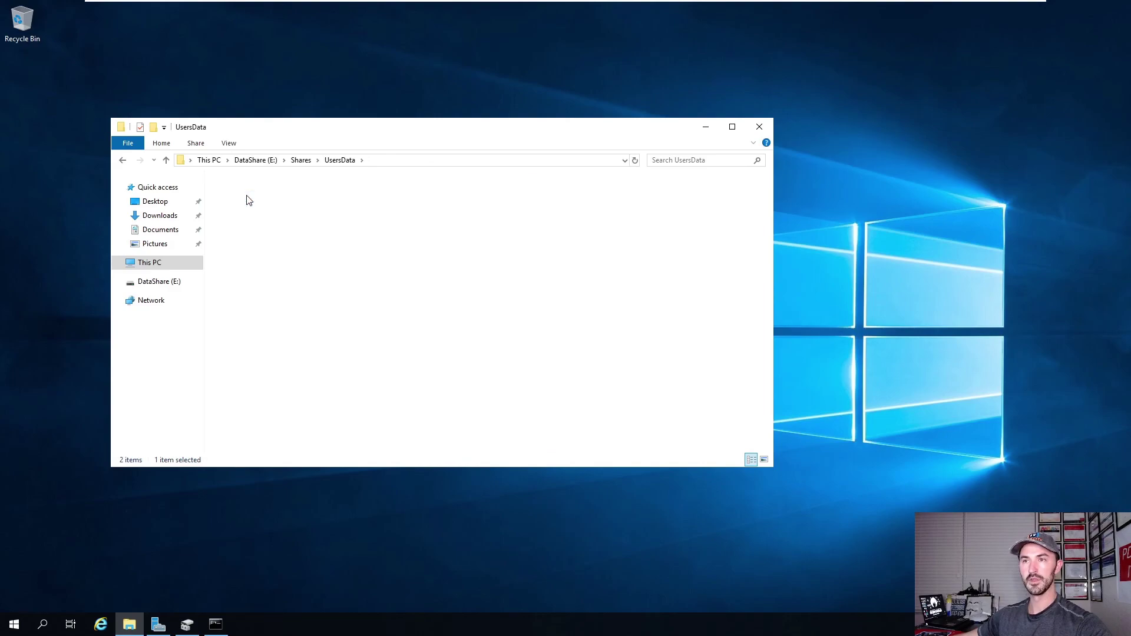
{"action": "right_click", "coordinate": [277, 239]}
{"action": "mouse_move", "coordinate": [351, 383]}
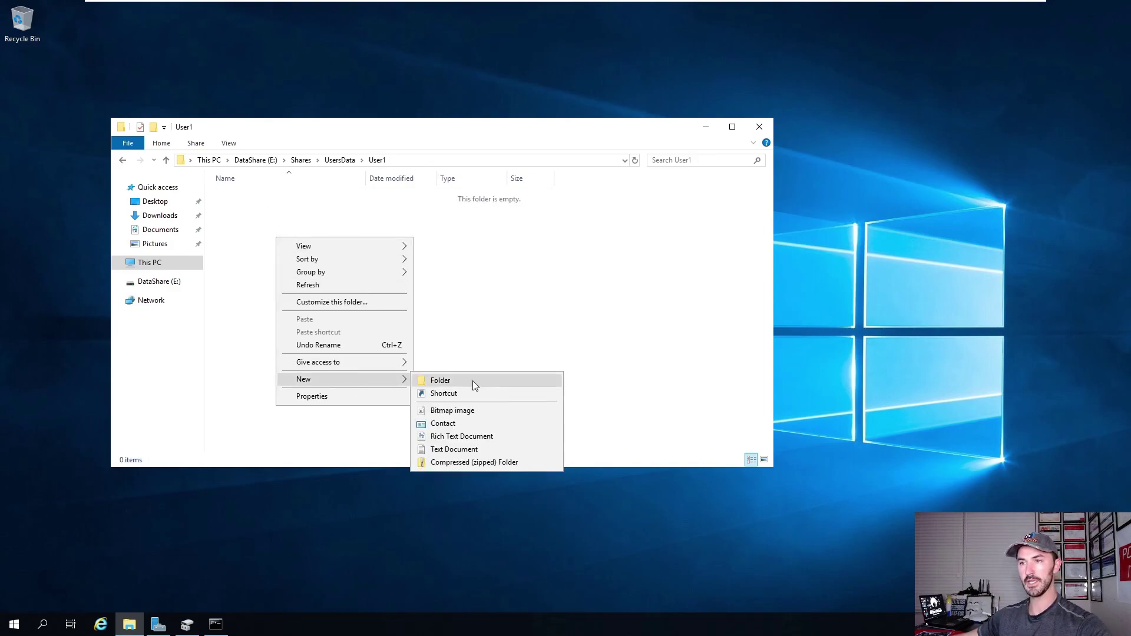
{"action": "left_click", "coordinate": [453, 450]}
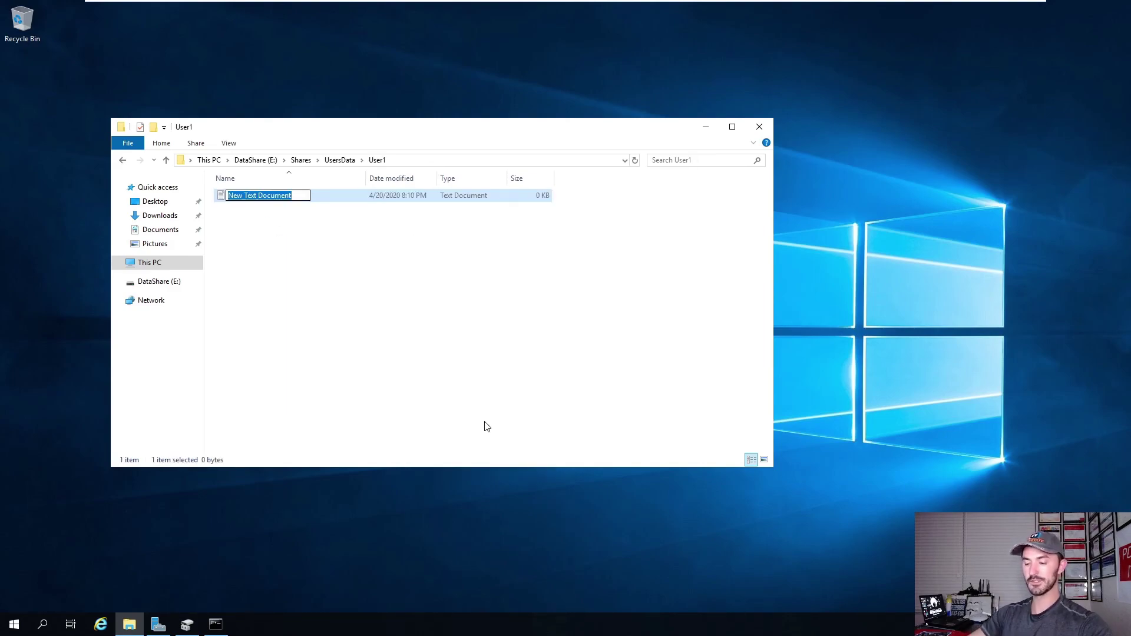
{"action": "type", "text": "Us"}
{"action": "key", "text": "Return"}
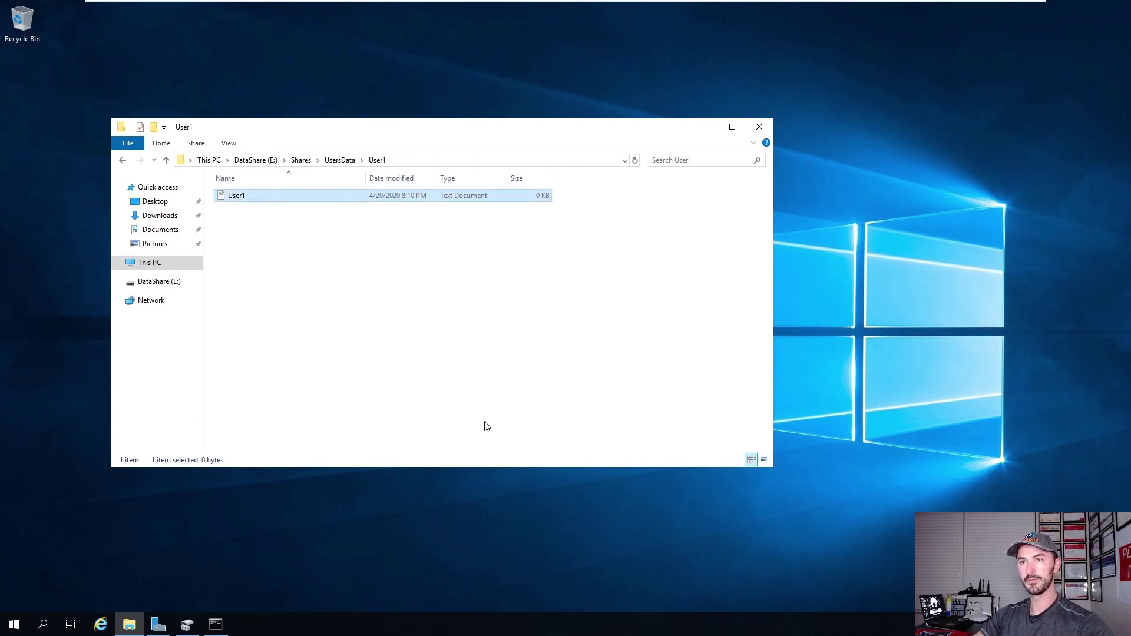
{"action": "key", "text": "Return"}
{"action": "type", "text": "this is user 1"}
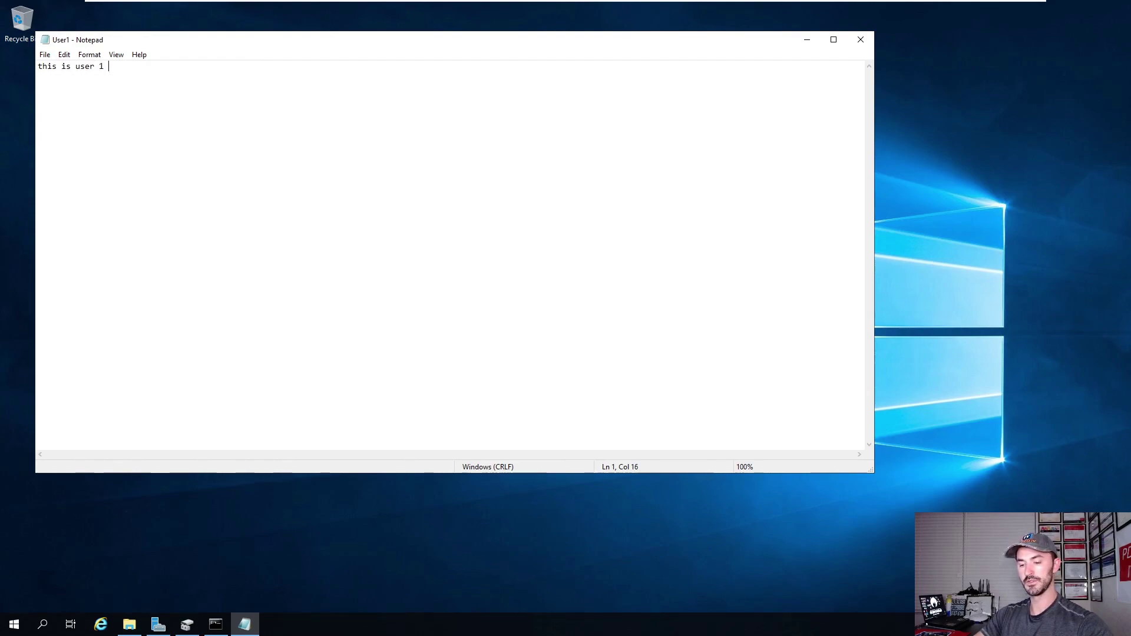
{"action": "type", "text": " file"}
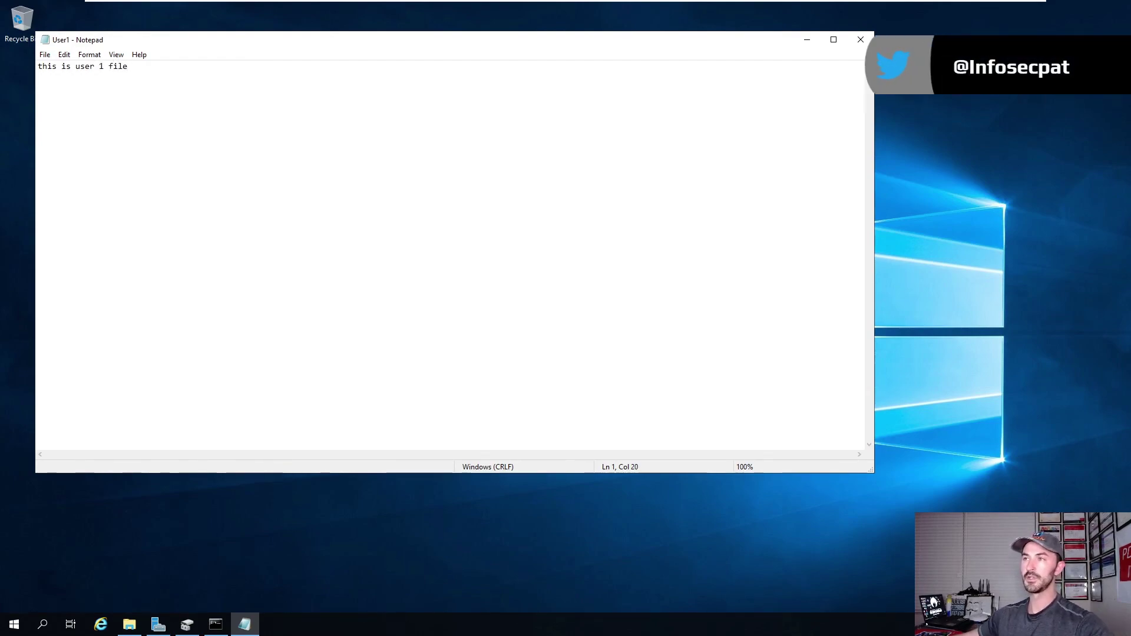
{"action": "left_click", "coordinate": [861, 39]}
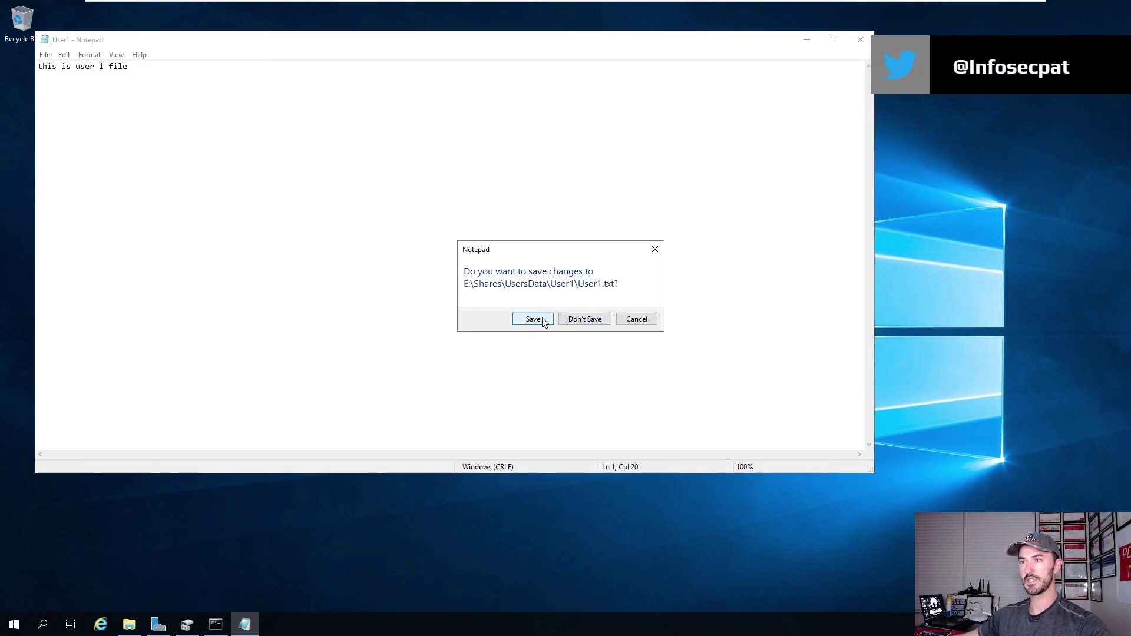
{"action": "left_click", "coordinate": [583, 320]}
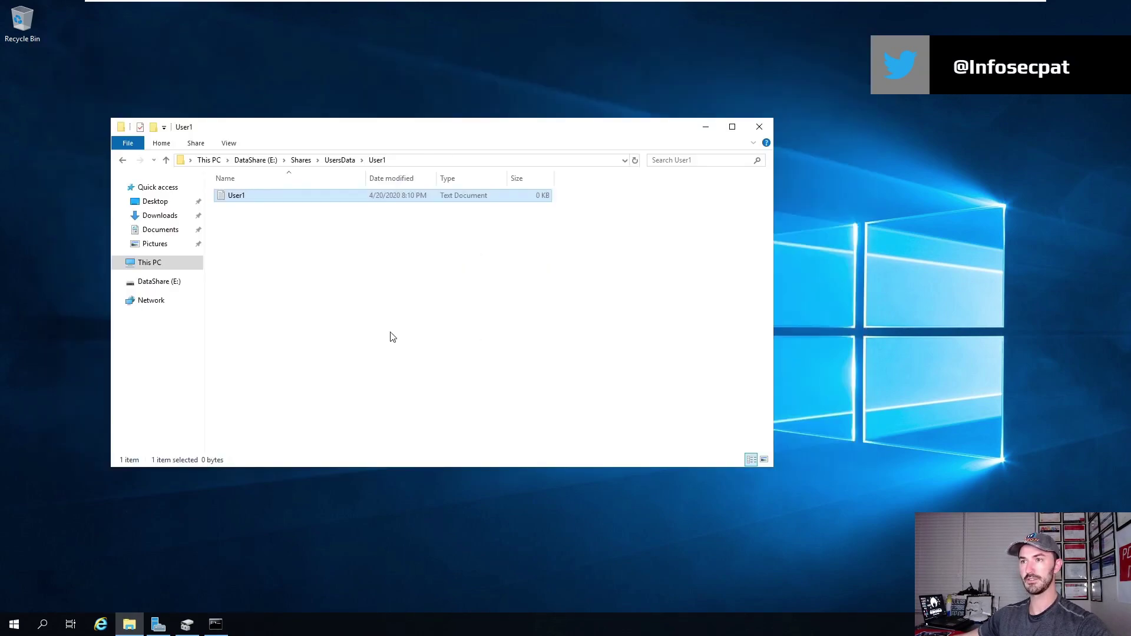
{"action": "right_click", "coordinate": [249, 201]}
{"action": "left_click", "coordinate": [285, 379]}
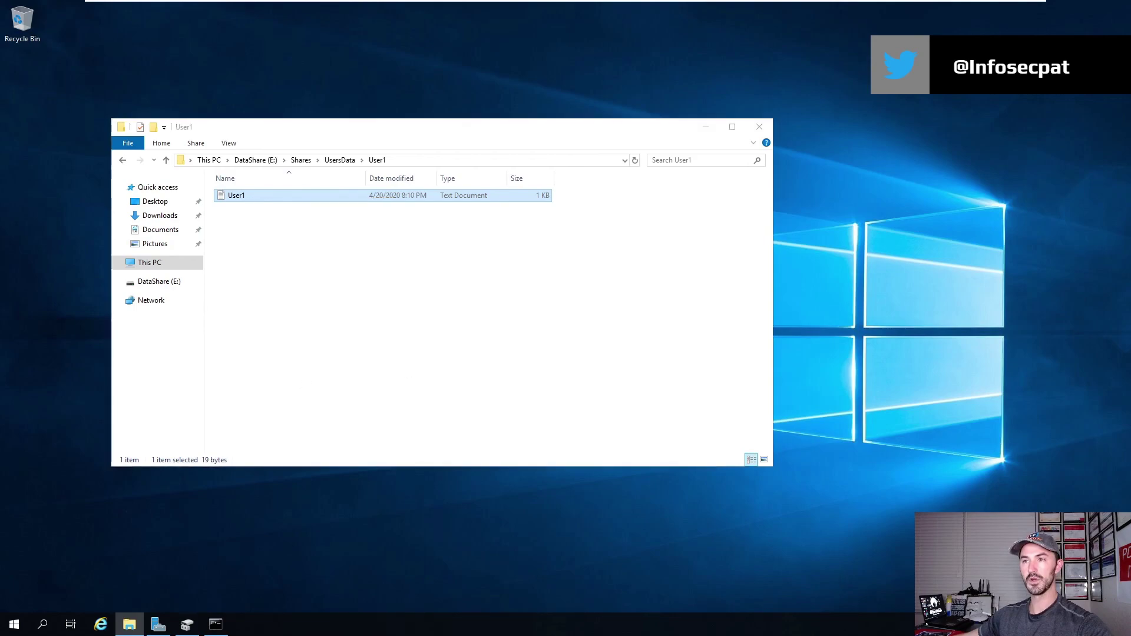
{"action": "left_click", "coordinate": [301, 226]}
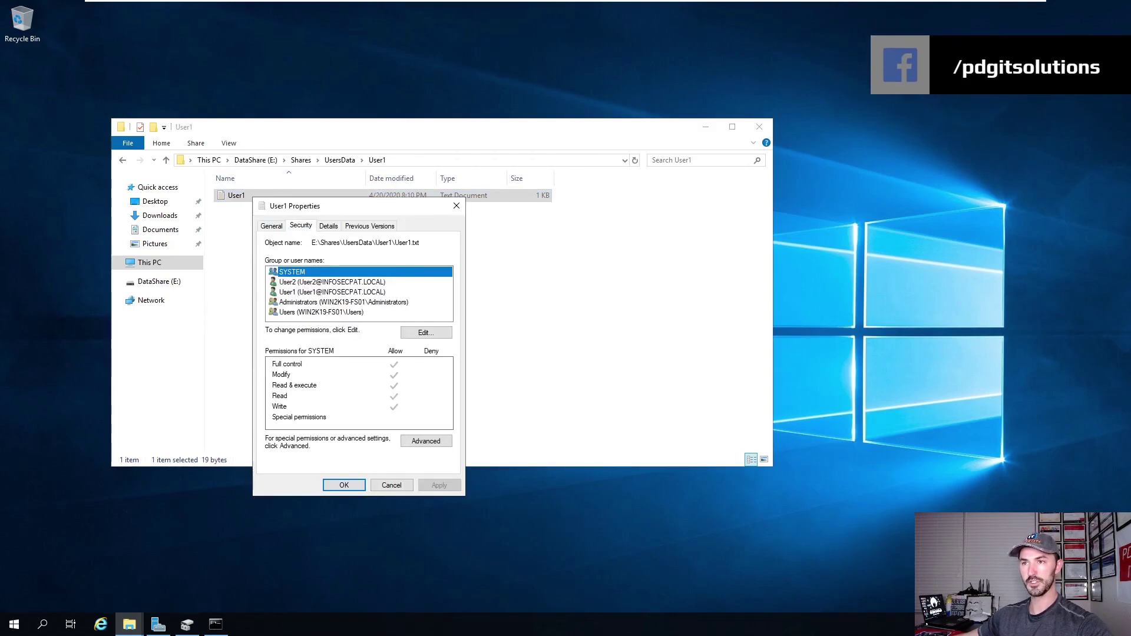
{"action": "left_click", "coordinate": [322, 296]}
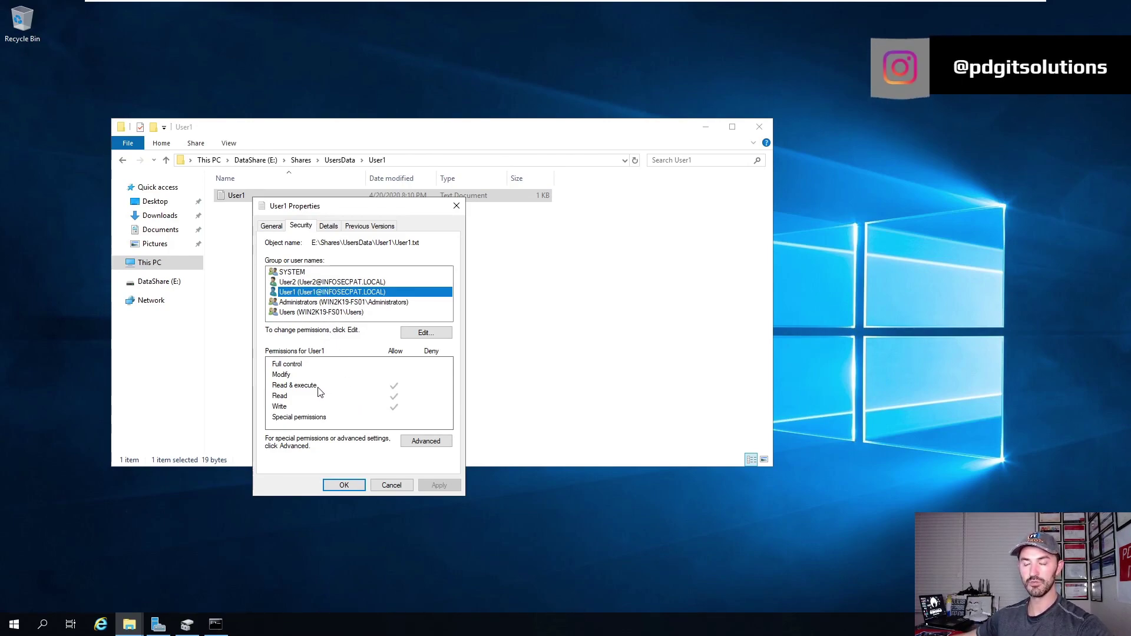
{"action": "left_click", "coordinate": [313, 282]}
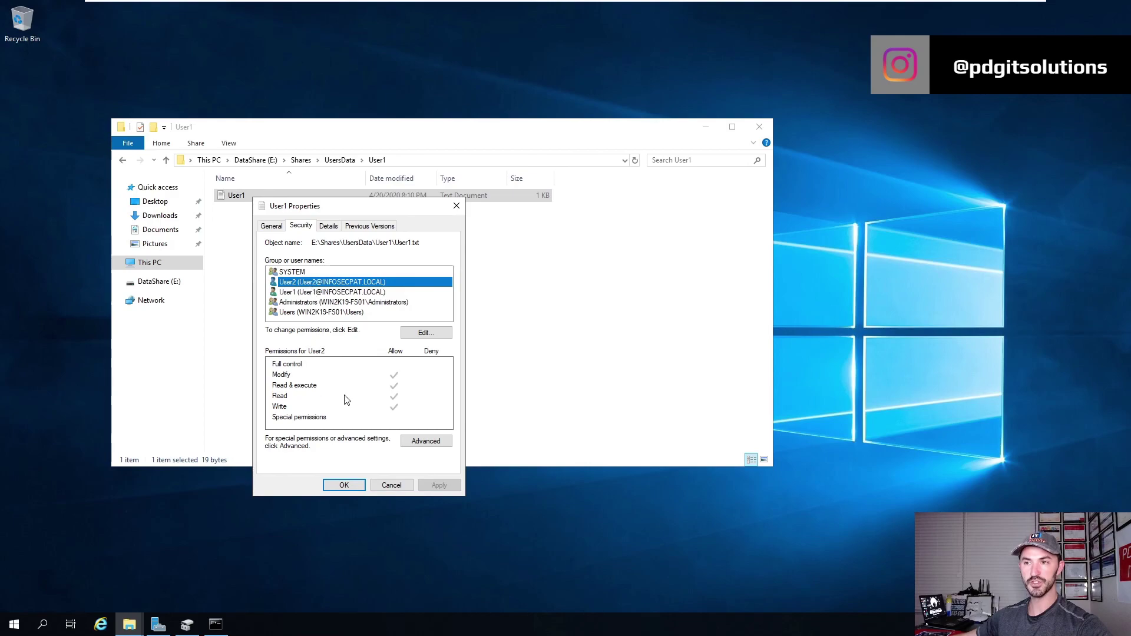
{"action": "left_click", "coordinate": [380, 485]}
Open the User2 folder and delete an accidentally created New folder.
{"action": "left_click", "coordinate": [345, 162]}
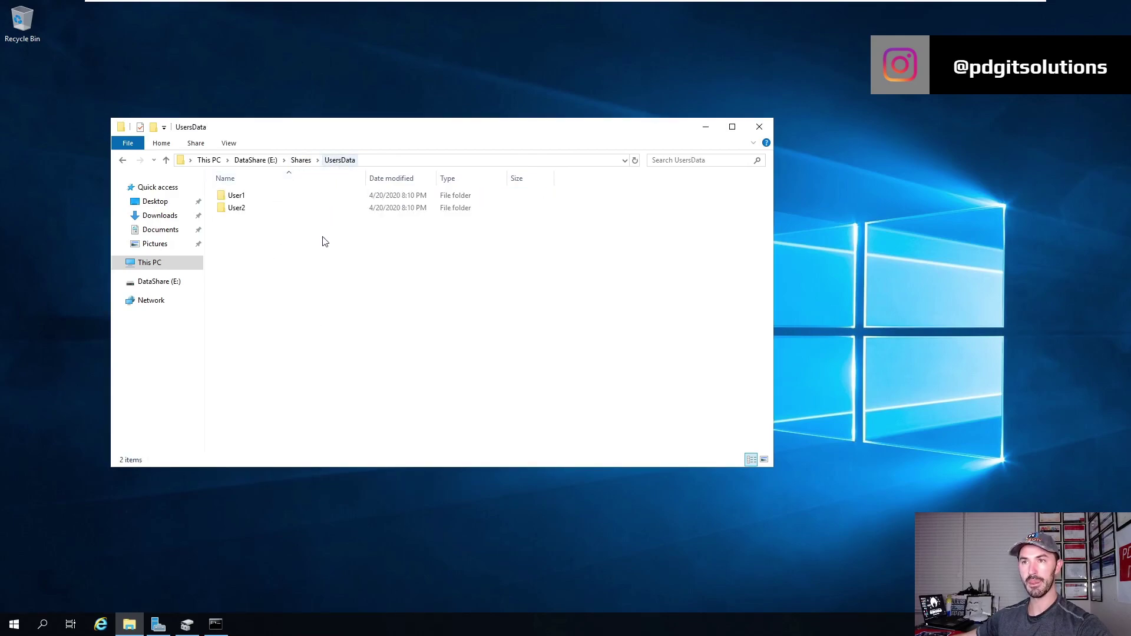
{"action": "double_click", "coordinate": [239, 210]}
{"action": "right_click", "coordinate": [307, 292]}
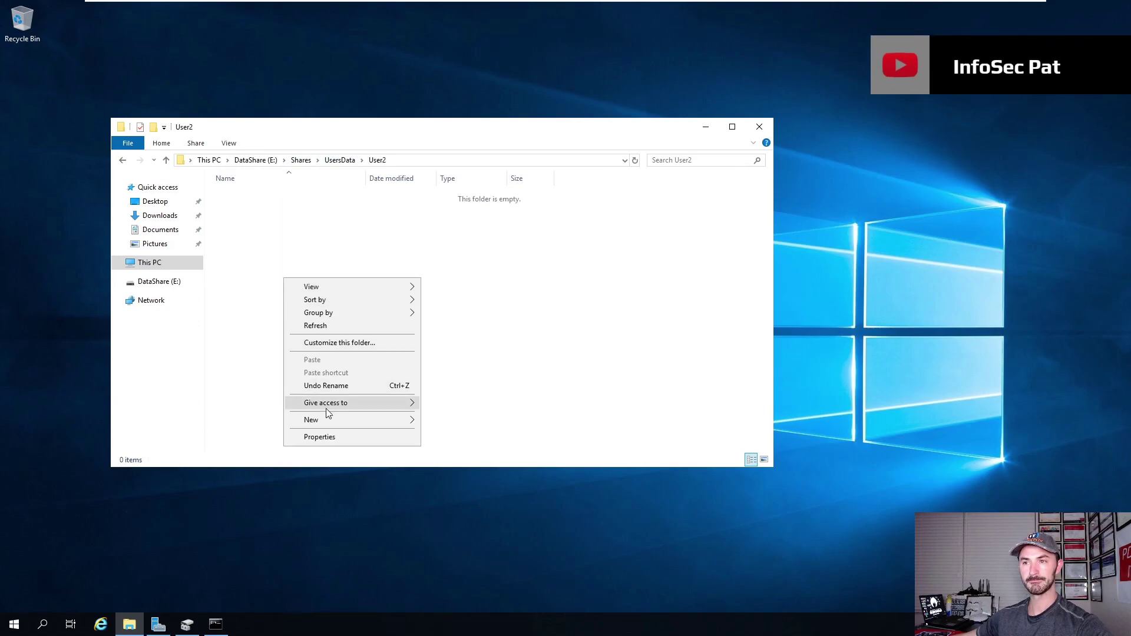
{"action": "mouse_move", "coordinate": [335, 421]}
{"action": "left_click", "coordinate": [439, 420]}
{"action": "key", "text": "Return"}
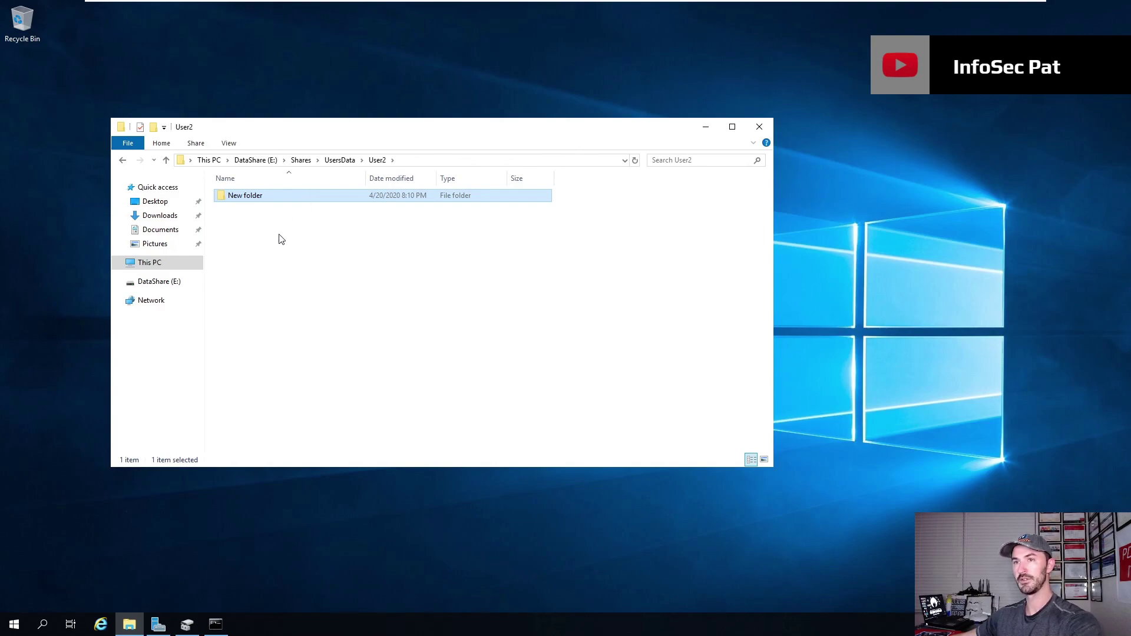
{"action": "key", "text": "Delete"}
Create User2.txt containing 'this is user 2 data file' and save it.
{"action": "right_click", "coordinate": [285, 231]}
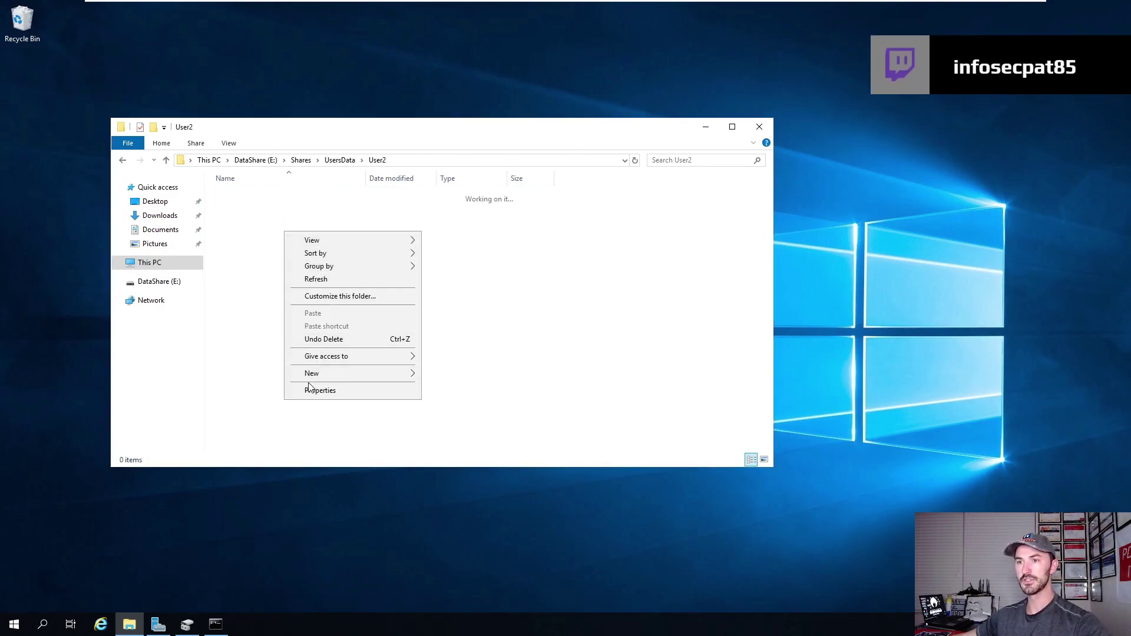
{"action": "mouse_move", "coordinate": [321, 377]}
{"action": "left_click", "coordinate": [468, 443]}
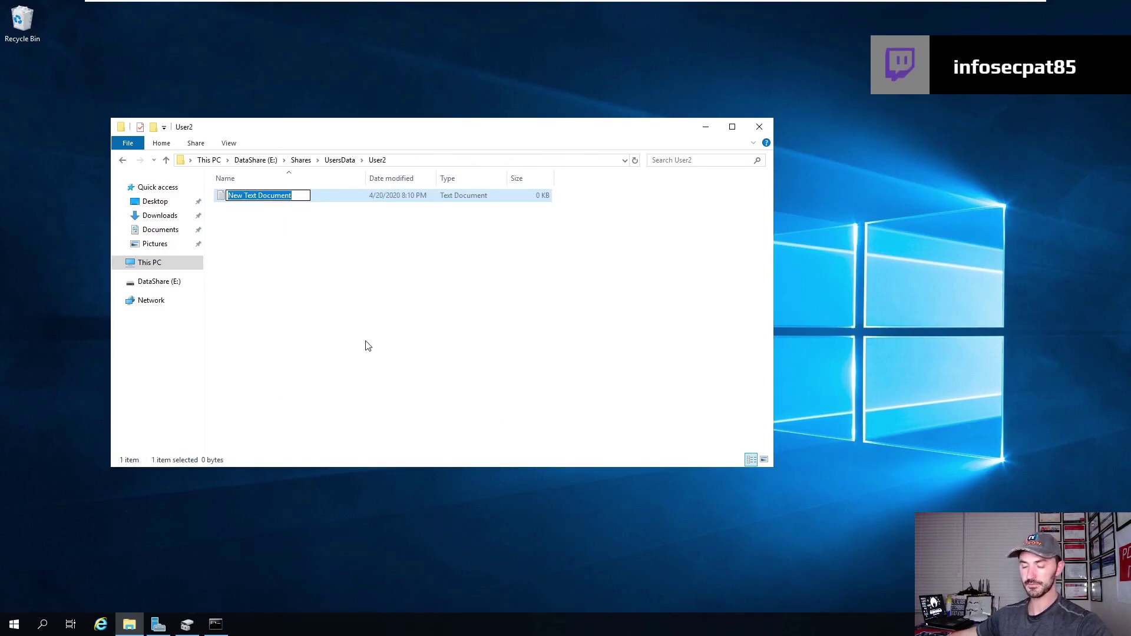
{"action": "type", "text": "User2"}
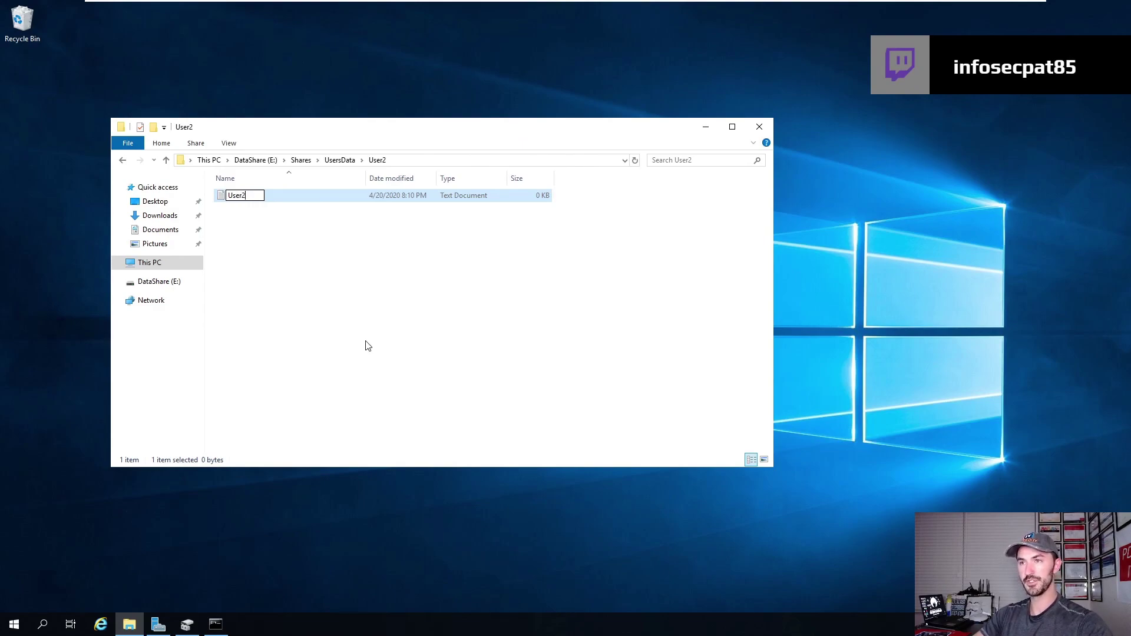
{"action": "key", "text": "Return"}
{"action": "key", "text": "Return"}
{"action": "type", "text": "this "}
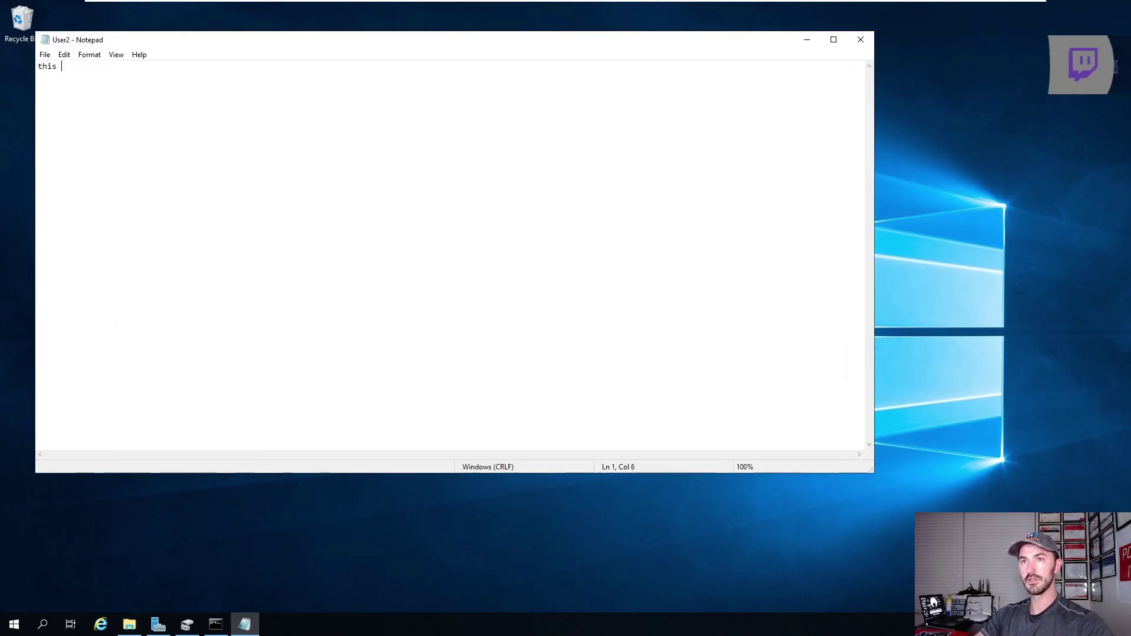
{"action": "type", "text": "is iuser "}
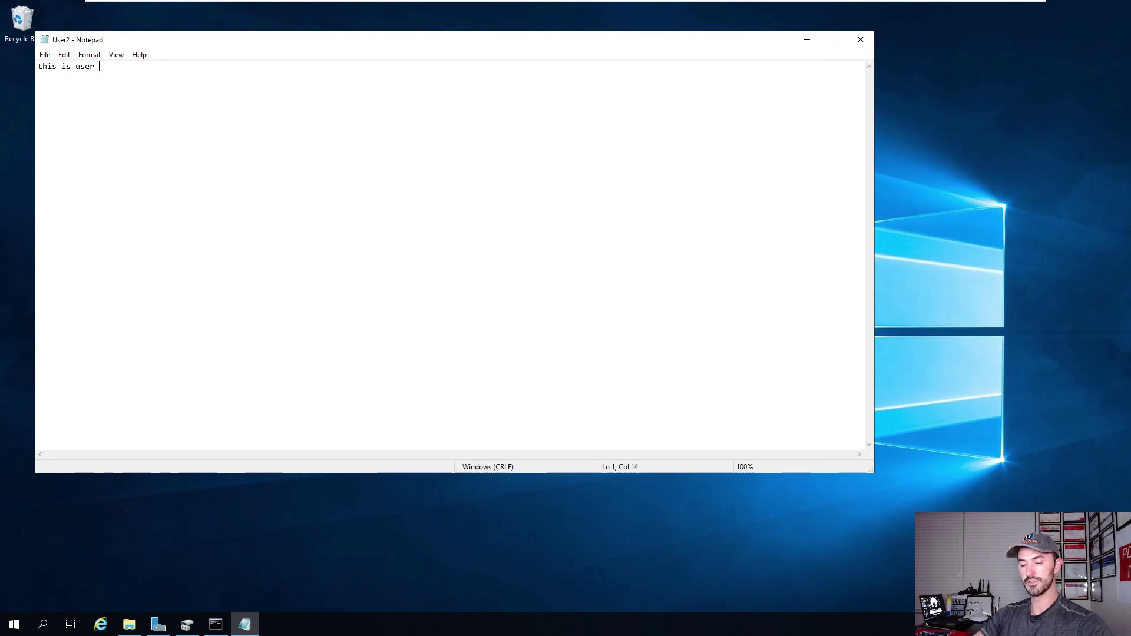
{"action": "type", "text": "2 data"}
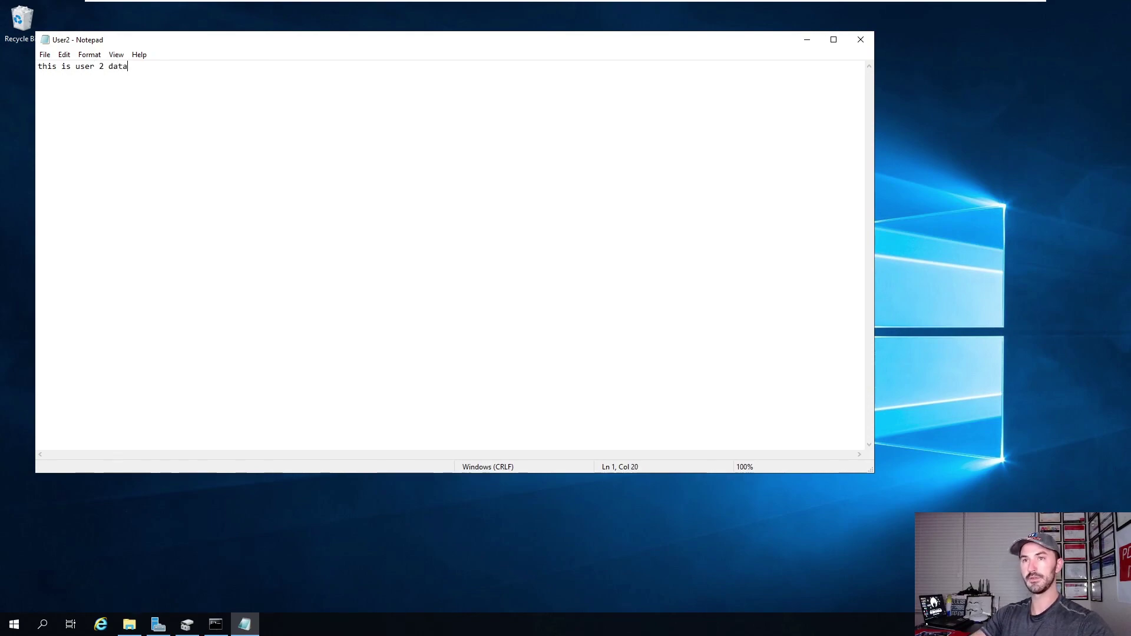
{"action": "type", "text": " file"}
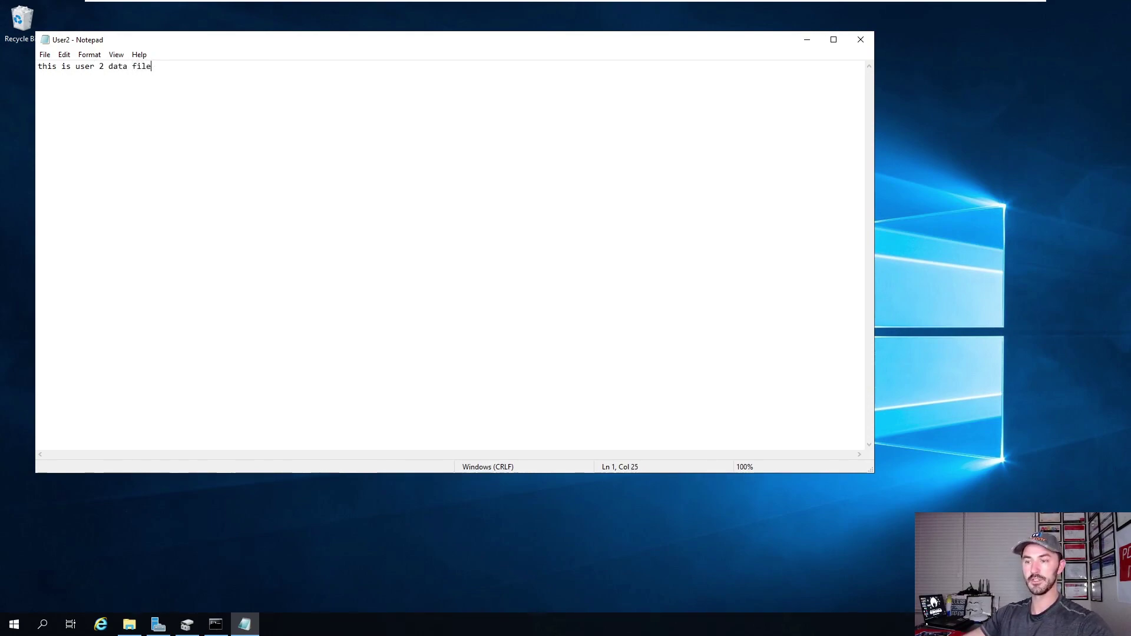
{"action": "left_click", "coordinate": [860, 39]}
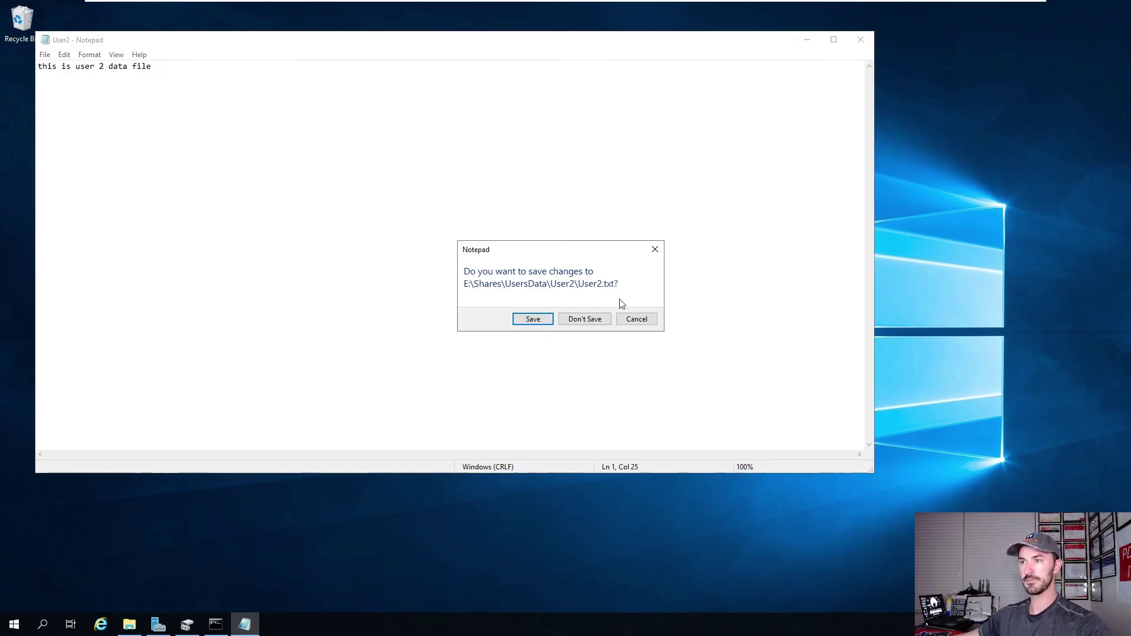
{"action": "left_click", "coordinate": [585, 321]}
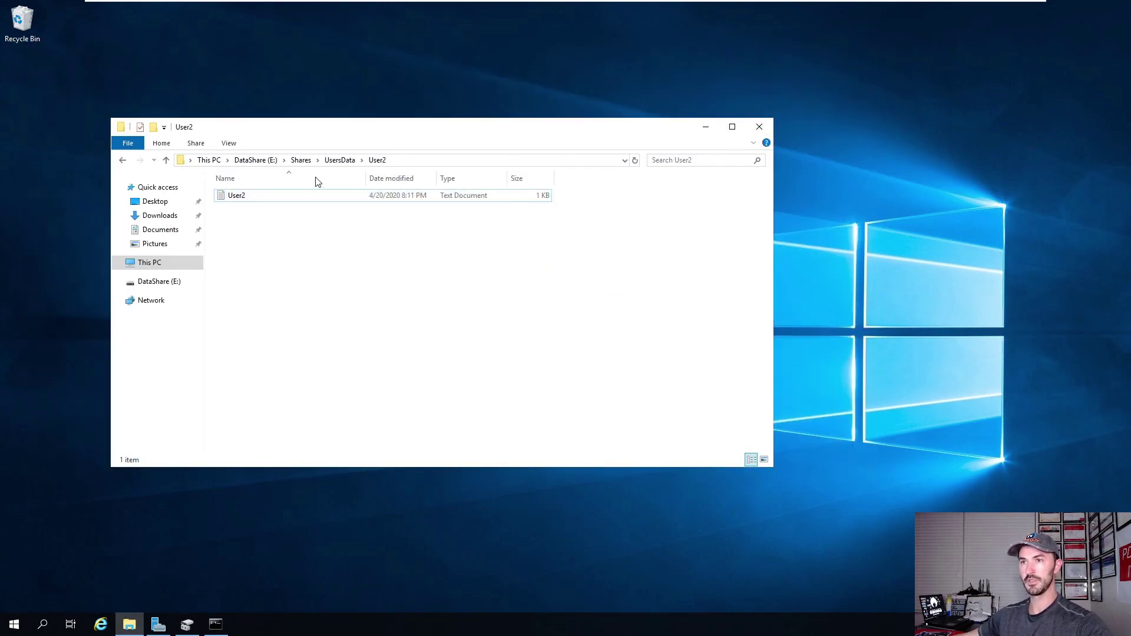
Close Explorer and sign in to Win10-Client01 as User1 with the account password.
{"action": "left_click", "coordinate": [758, 127]}
{"action": "mouse_move", "coordinate": [812, 4]}
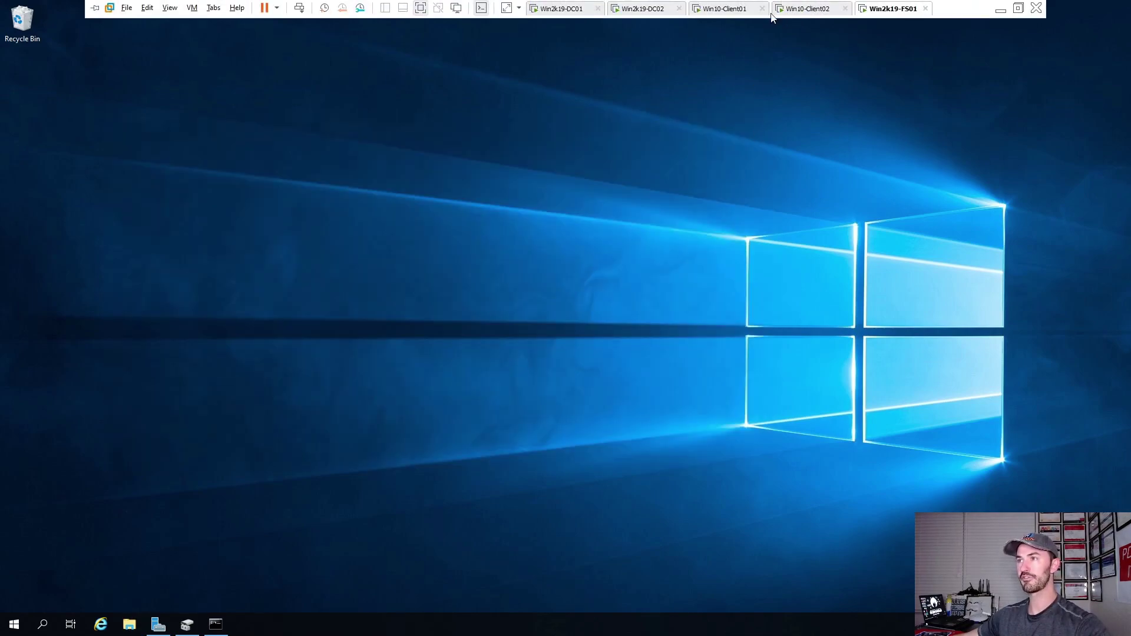
{"action": "left_click", "coordinate": [716, 11]}
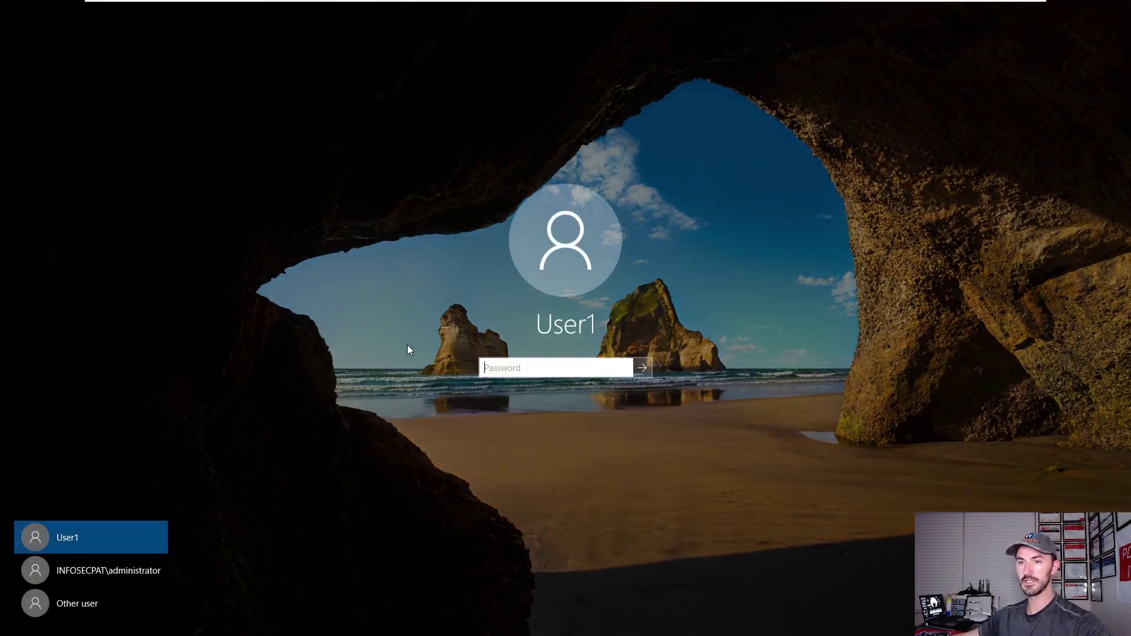
{"action": "type", "text": "••"}
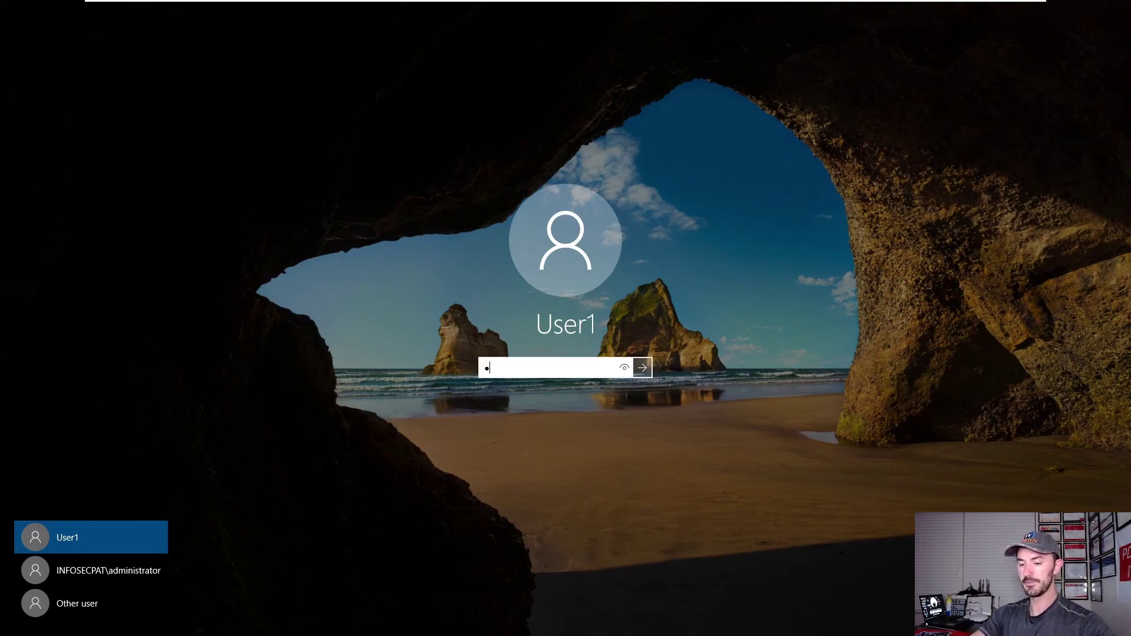
{"action": "type", "text": "•••••••"}
{"action": "key", "text": "BackSpace"}
{"action": "key", "text": "BackSpace"}
{"action": "key", "text": "BackSpace"}
{"action": "key", "text": "BackSpace"}
{"action": "key", "text": "BackSpace"}
{"action": "key", "text": "BackSpace"}
{"action": "key", "text": "BackSpace"}
{"action": "key", "text": "BackSpace"}
{"action": "key", "text": "BackSpace"}
{"action": "type", "text": "•••••••••"}
{"action": "type", "text": "••••"}
{"action": "key", "text": "Return"}
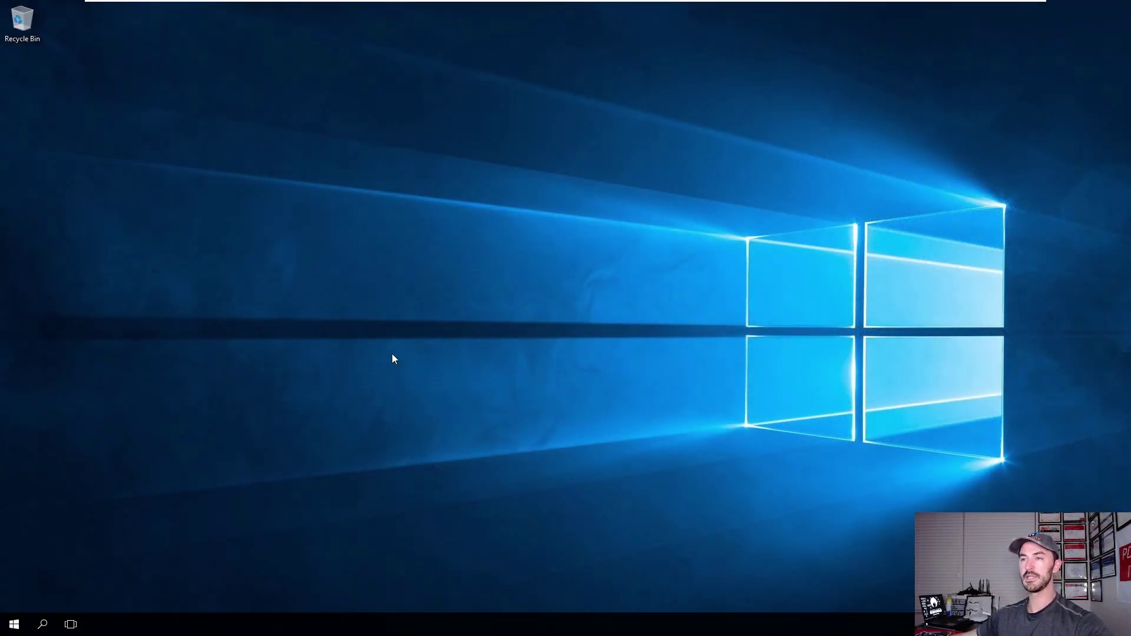
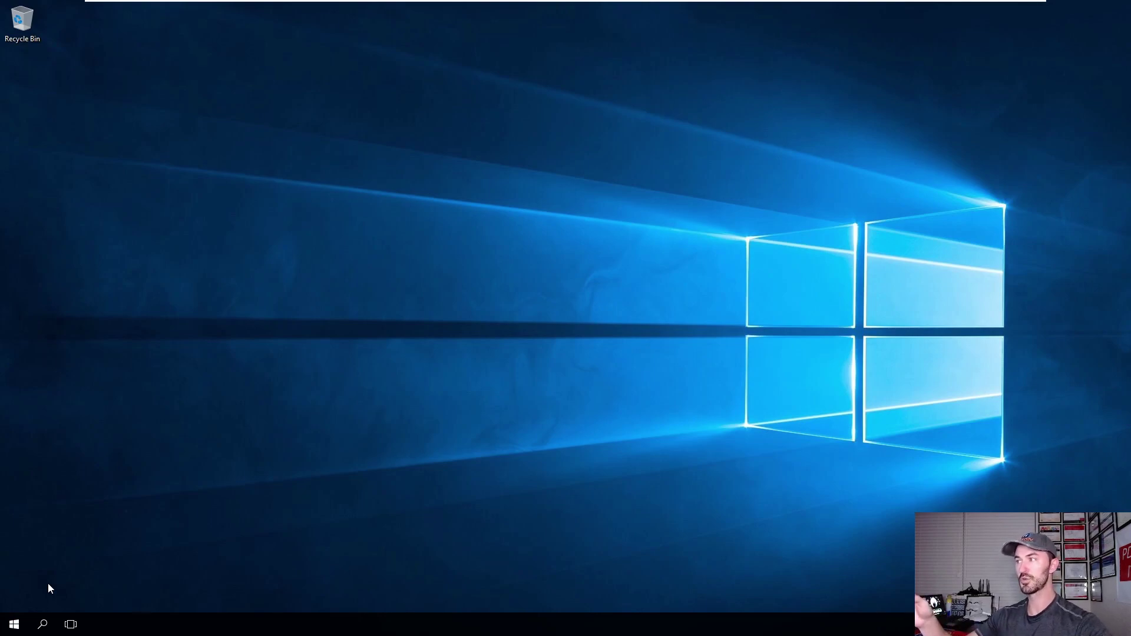
Open \\WIN2K19-FS01 from the Run box to list its shares, including UsersData.
{"action": "right_click", "coordinate": [14, 624]}
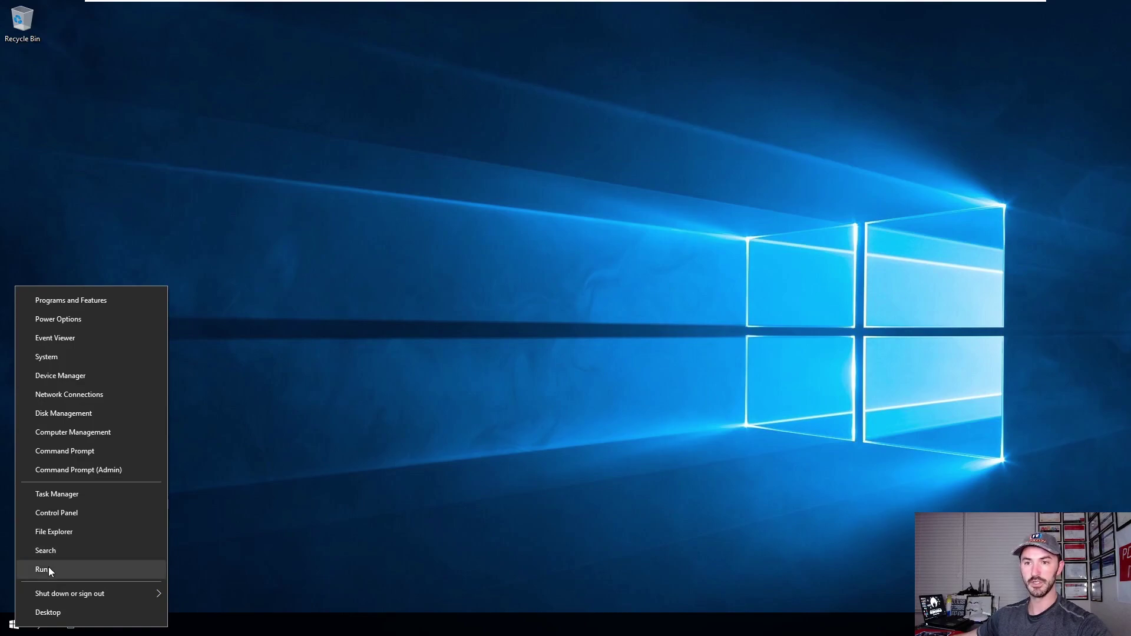
{"action": "left_click", "coordinate": [48, 568]}
{"action": "type", "text": "\\\\win"}
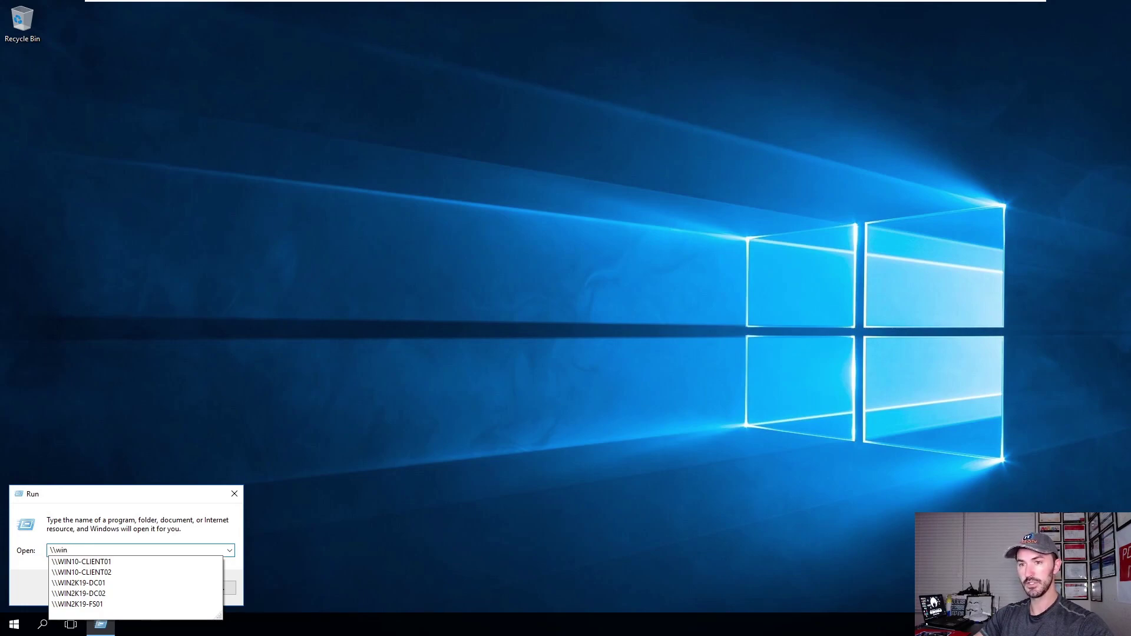
{"action": "key", "text": "Down"}
{"action": "key", "text": "Down"}
{"action": "key", "text": "Down"}
{"action": "key", "text": "Down"}
{"action": "key", "text": "Down"}
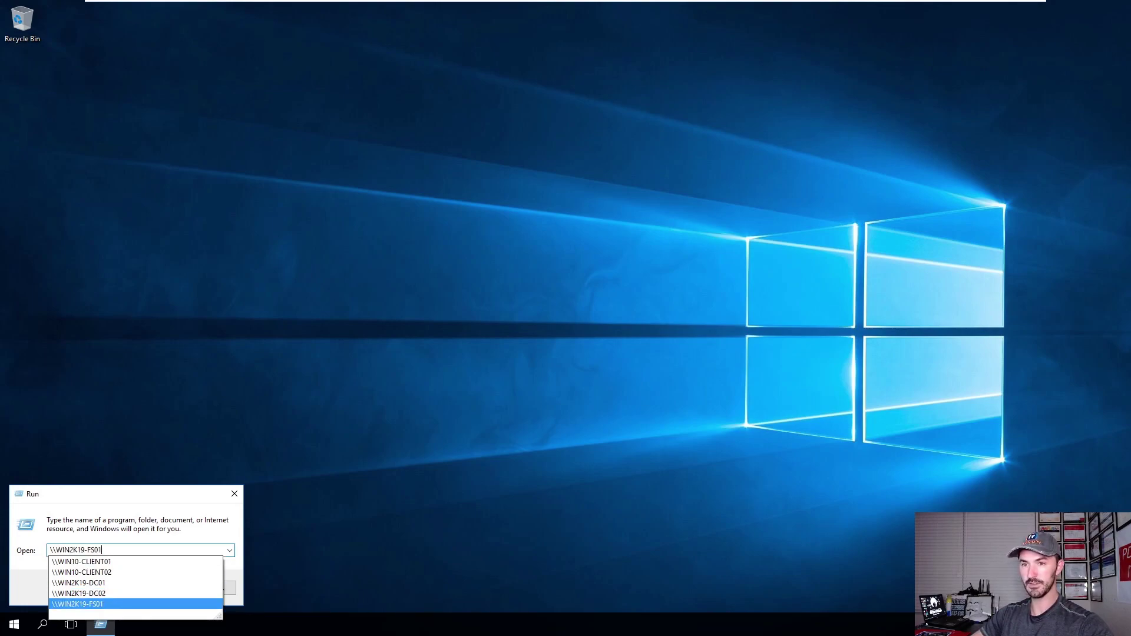
{"action": "key", "text": "Return"}
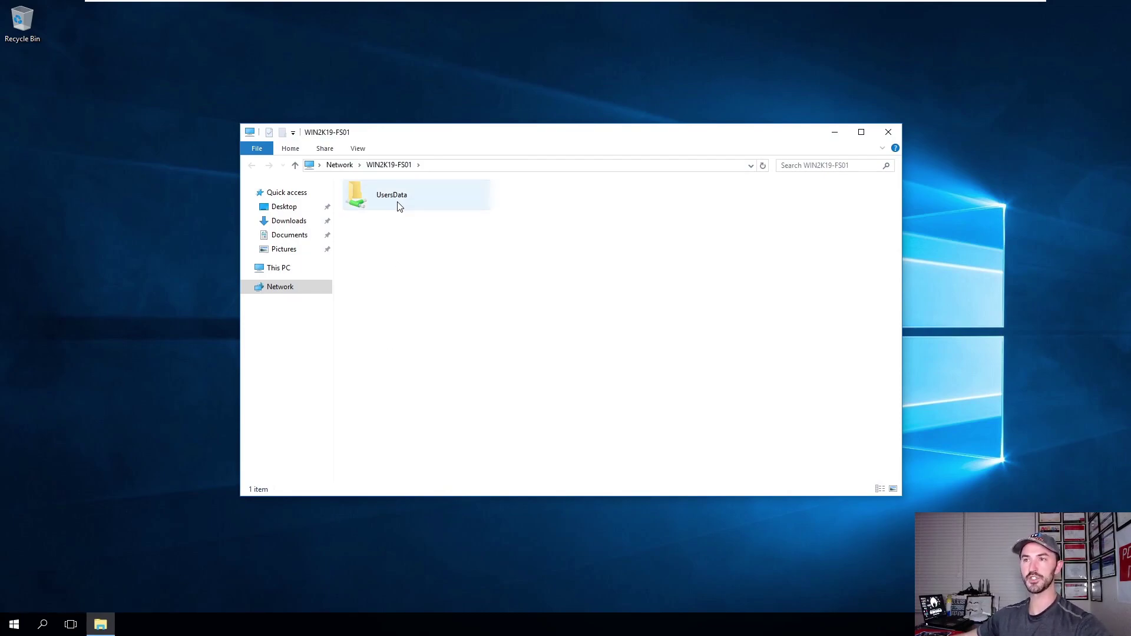
Open UsersData > User1, try deleting the User1 text file, and dismiss the access-denied warning.
{"action": "double_click", "coordinate": [400, 199]}
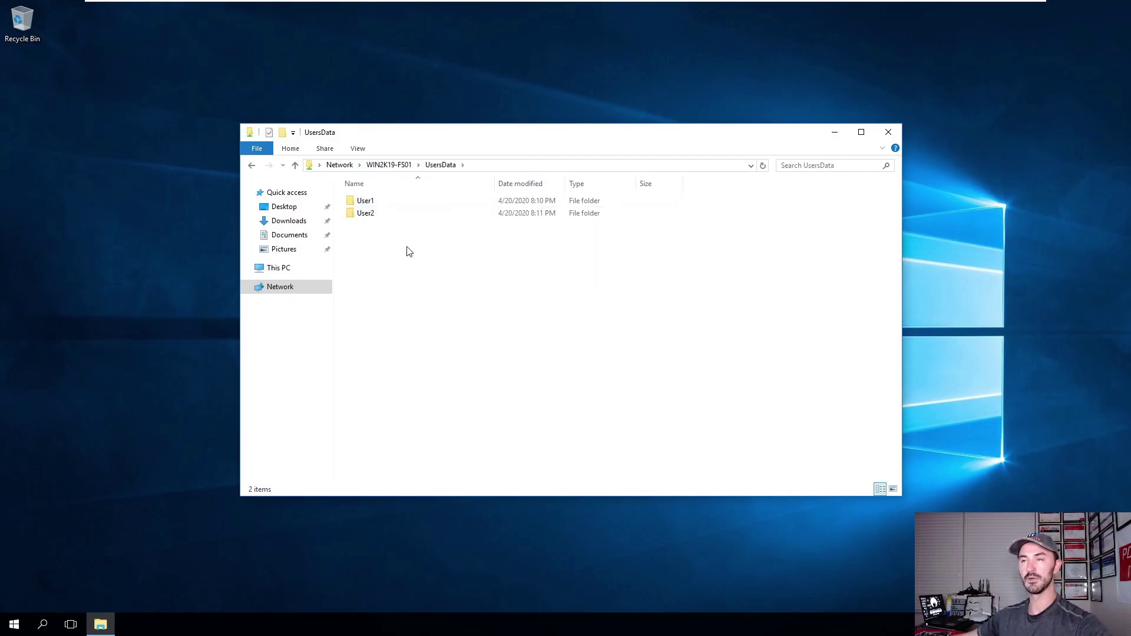
{"action": "double_click", "coordinate": [372, 203]}
{"action": "left_click", "coordinate": [372, 204]}
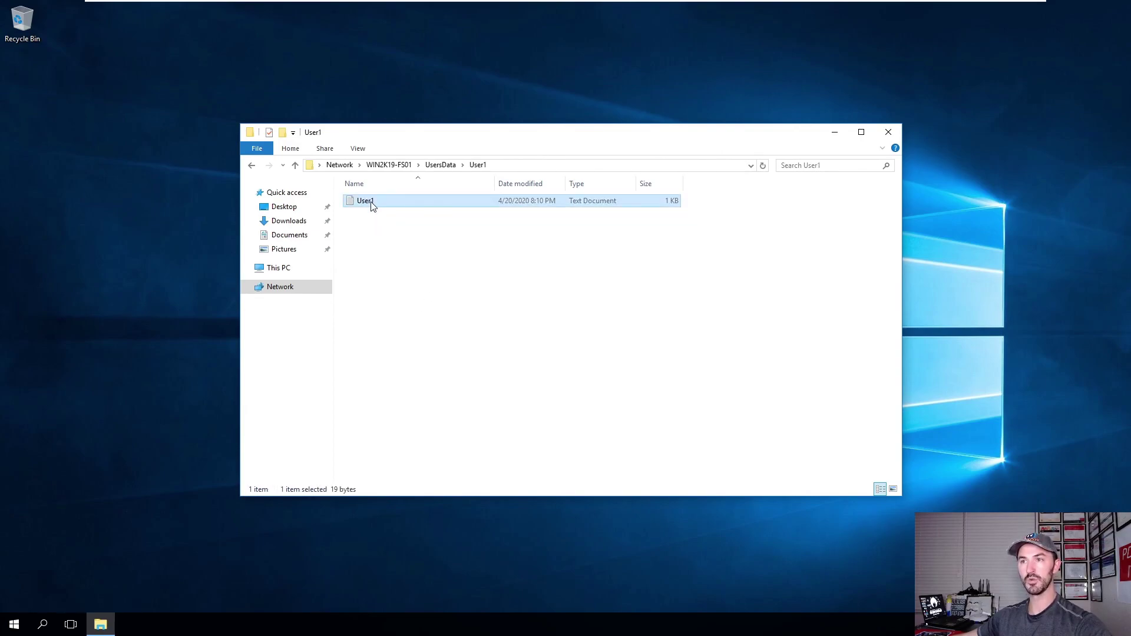
{"action": "right_click", "coordinate": [372, 203]}
{"action": "left_click", "coordinate": [412, 370]}
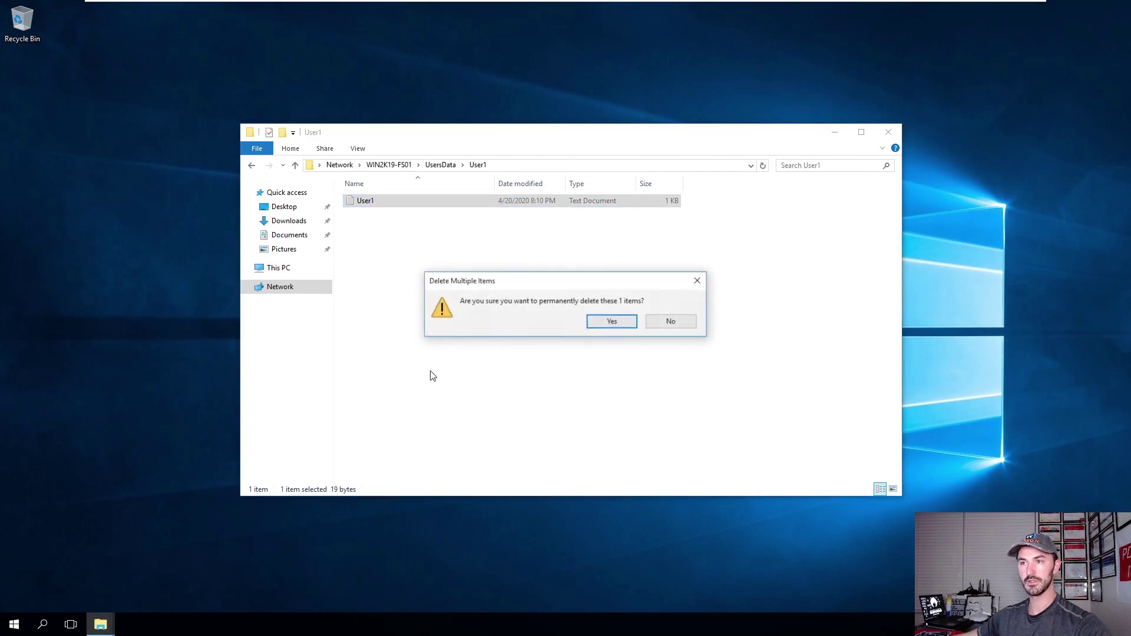
{"action": "left_click", "coordinate": [596, 326]}
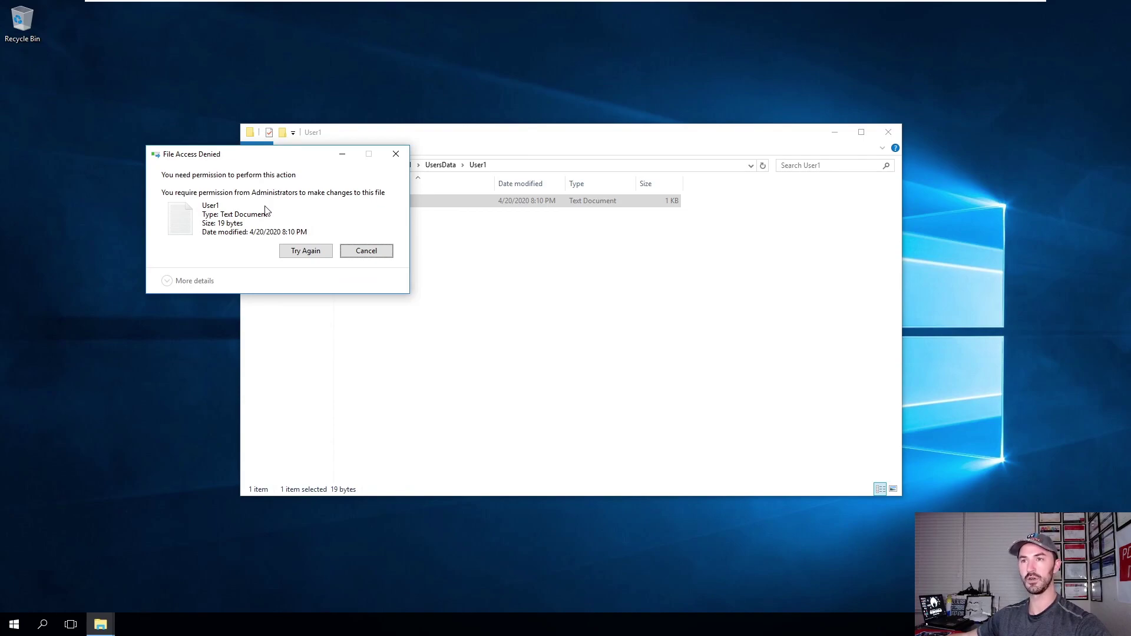
{"action": "left_click", "coordinate": [366, 251]}
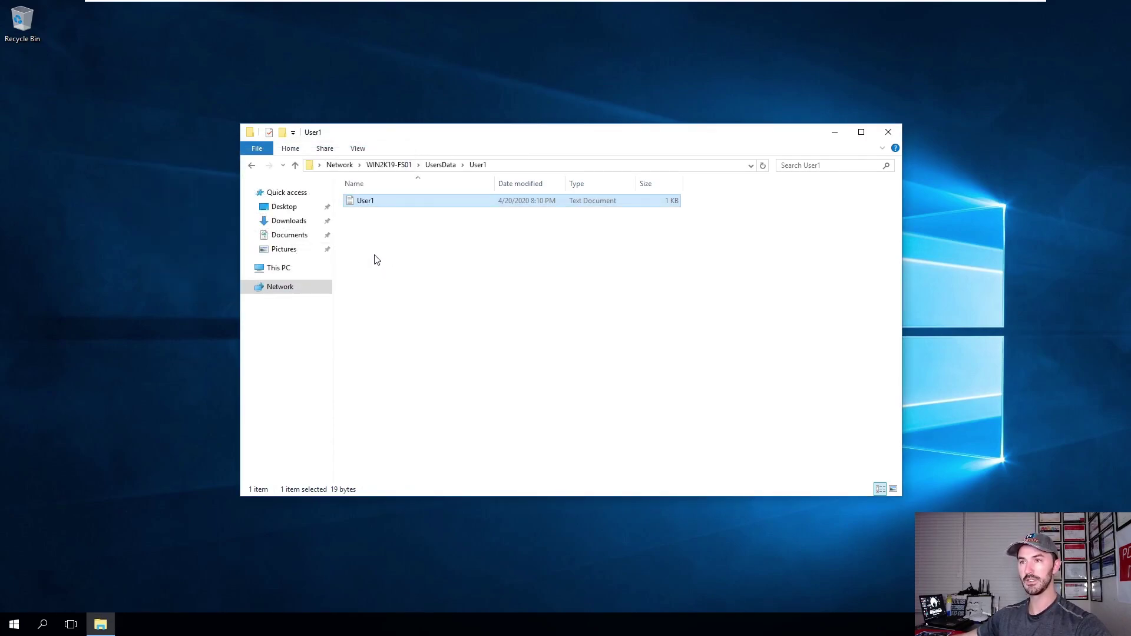
In the User2 folder, try deleting the User2 text file and dismiss the denial.
{"action": "left_click", "coordinate": [441, 165]}
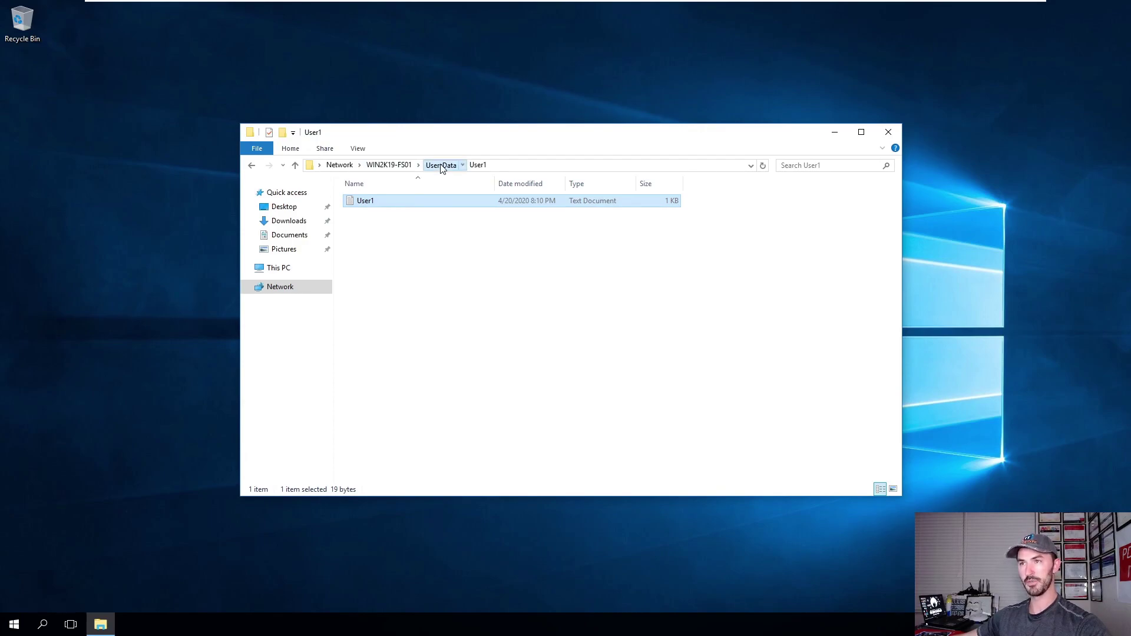
{"action": "double_click", "coordinate": [366, 213]}
{"action": "left_click", "coordinate": [379, 203]}
{"action": "right_click", "coordinate": [380, 203]}
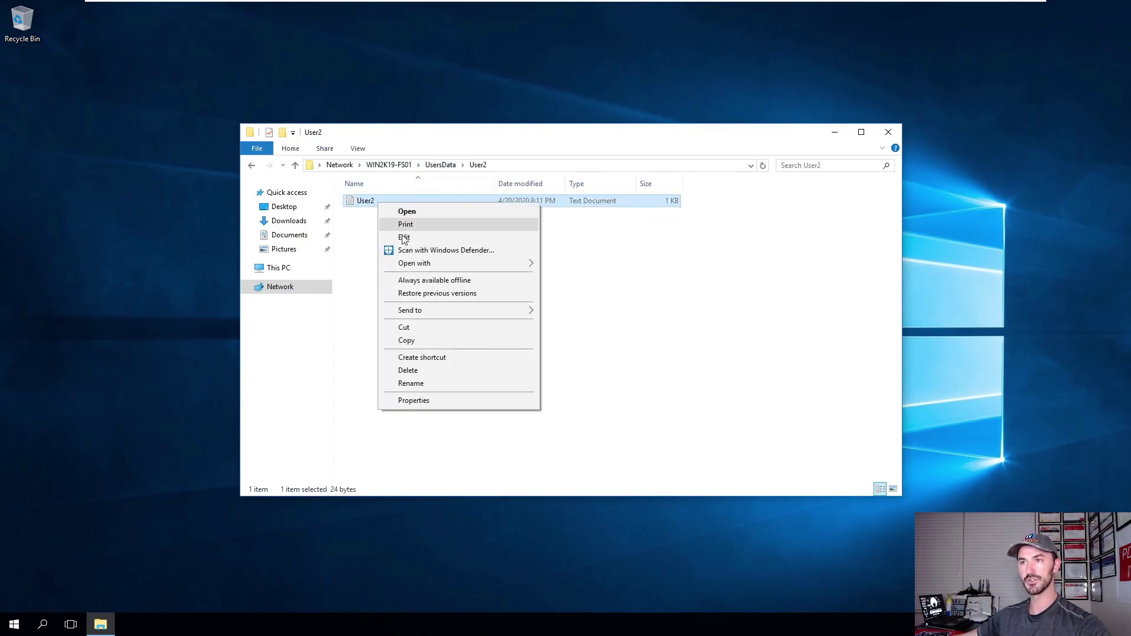
{"action": "left_click", "coordinate": [412, 369]}
{"action": "left_click", "coordinate": [611, 321]}
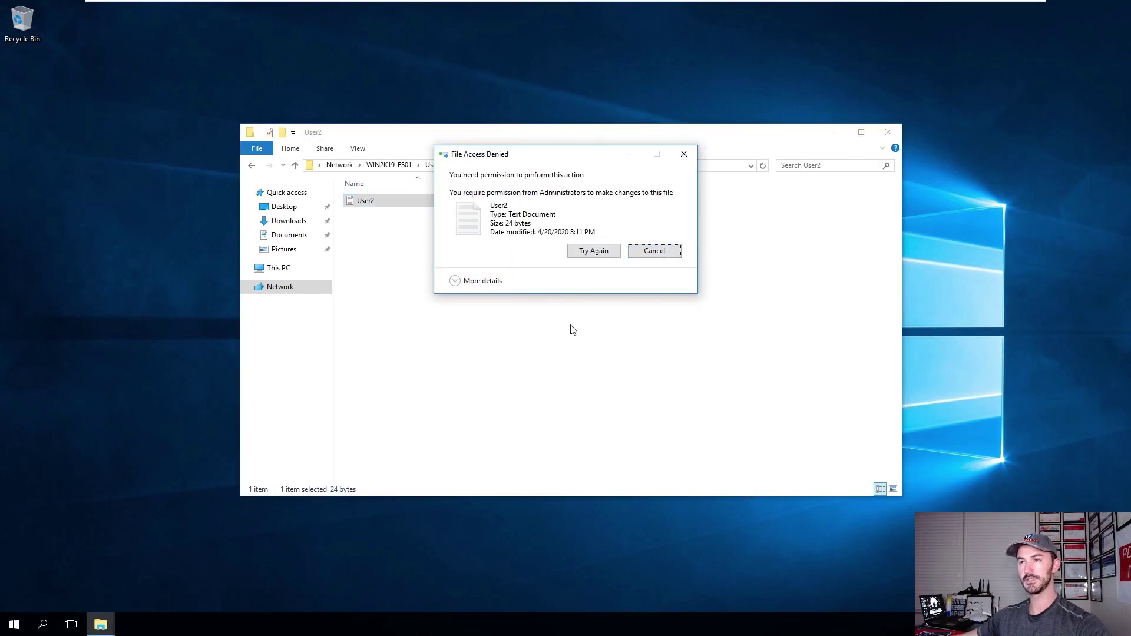
{"action": "key", "text": "Escape"}
Sign User2 in on Win10-Client02 with the account password, then return to Win10-Client01.
{"action": "mouse_move", "coordinate": [659, 7]}
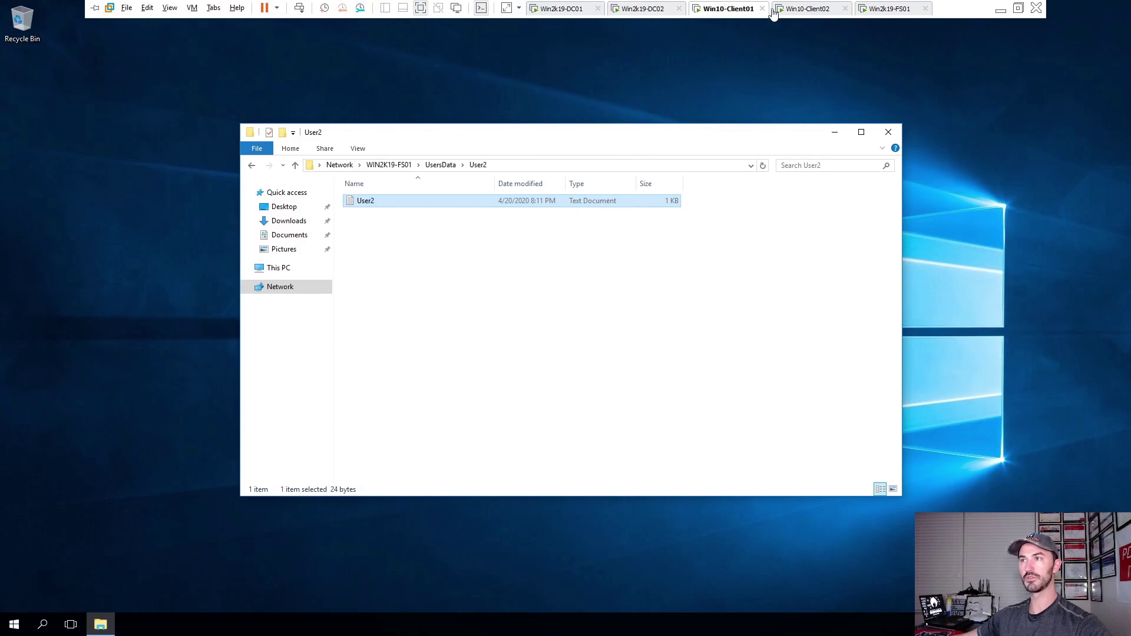
{"action": "left_click", "coordinate": [791, 8]}
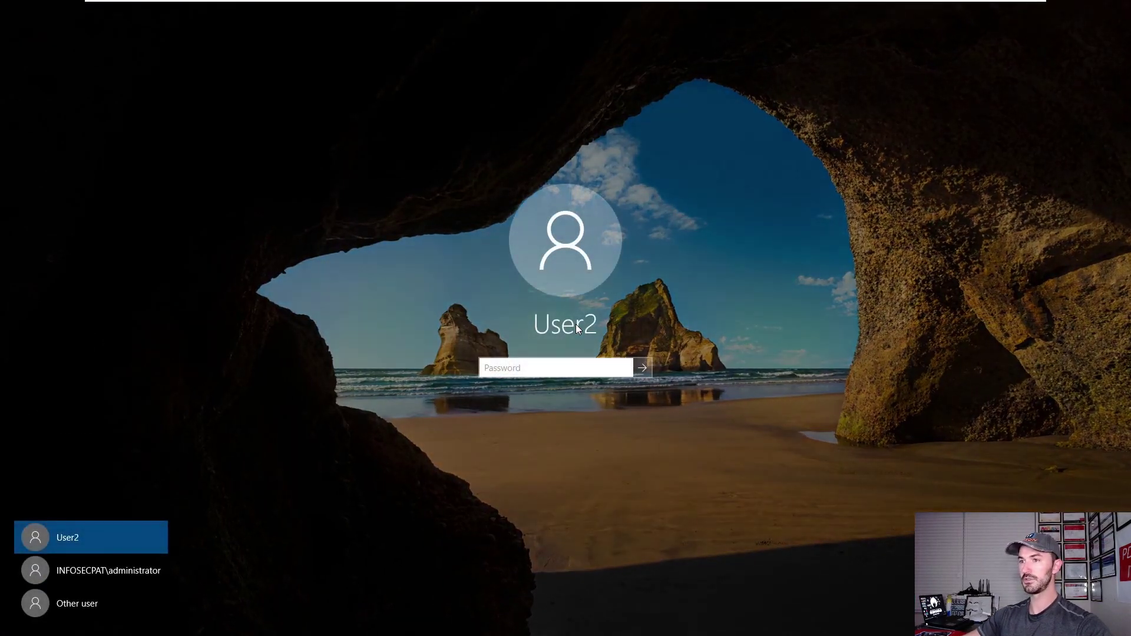
{"action": "type", "text": "**************"}
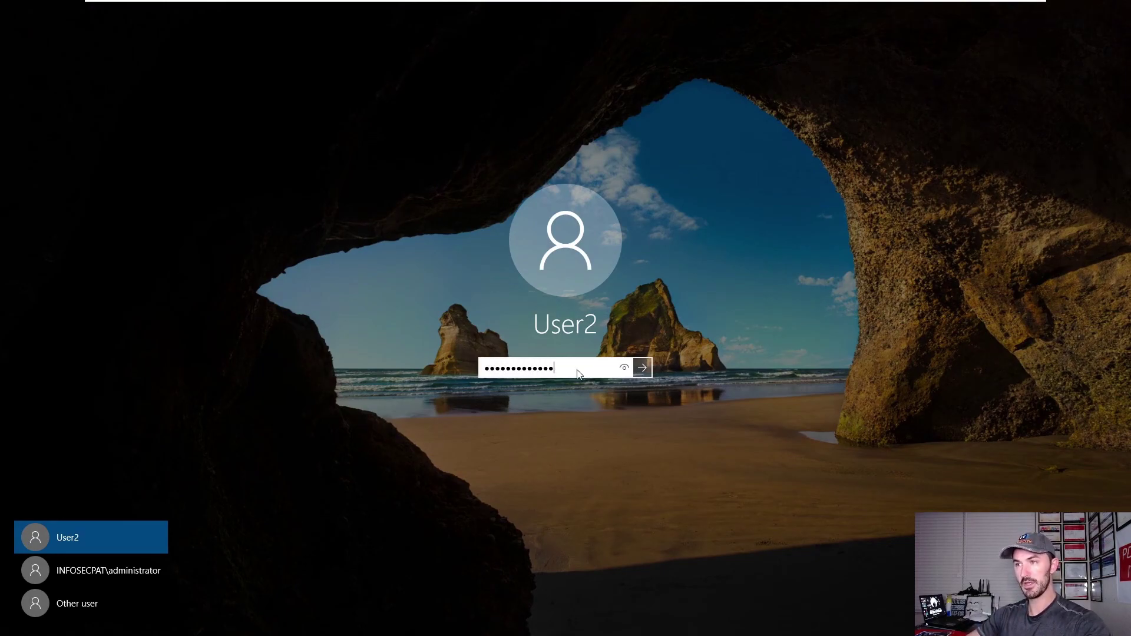
{"action": "key", "text": "Return"}
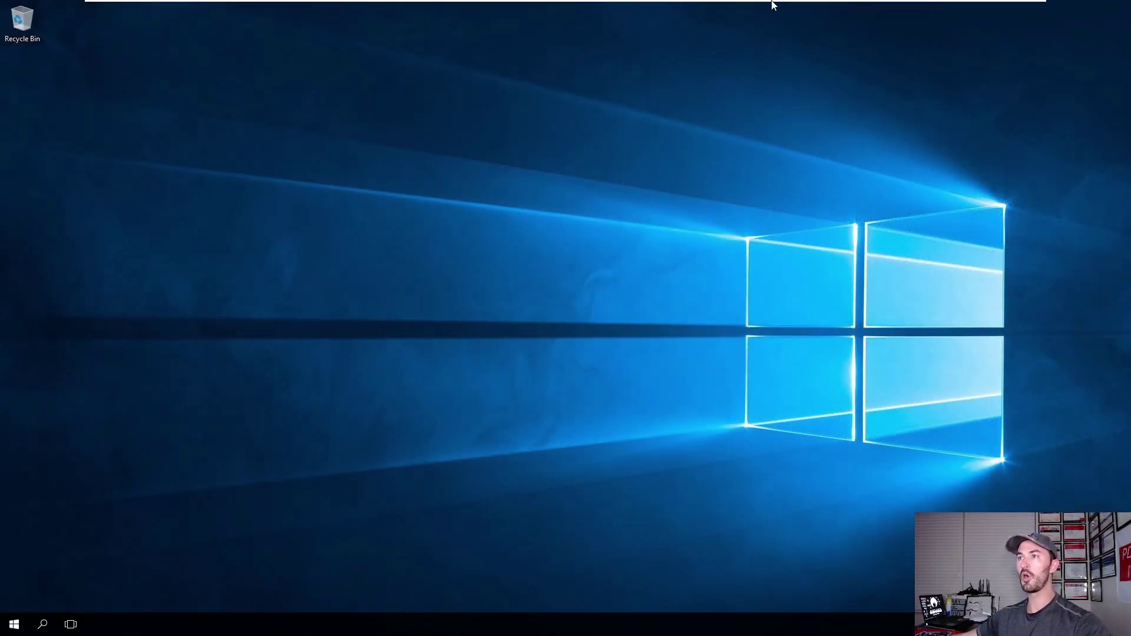
{"action": "mouse_move", "coordinate": [771, 2]}
{"action": "left_click", "coordinate": [722, 9]}
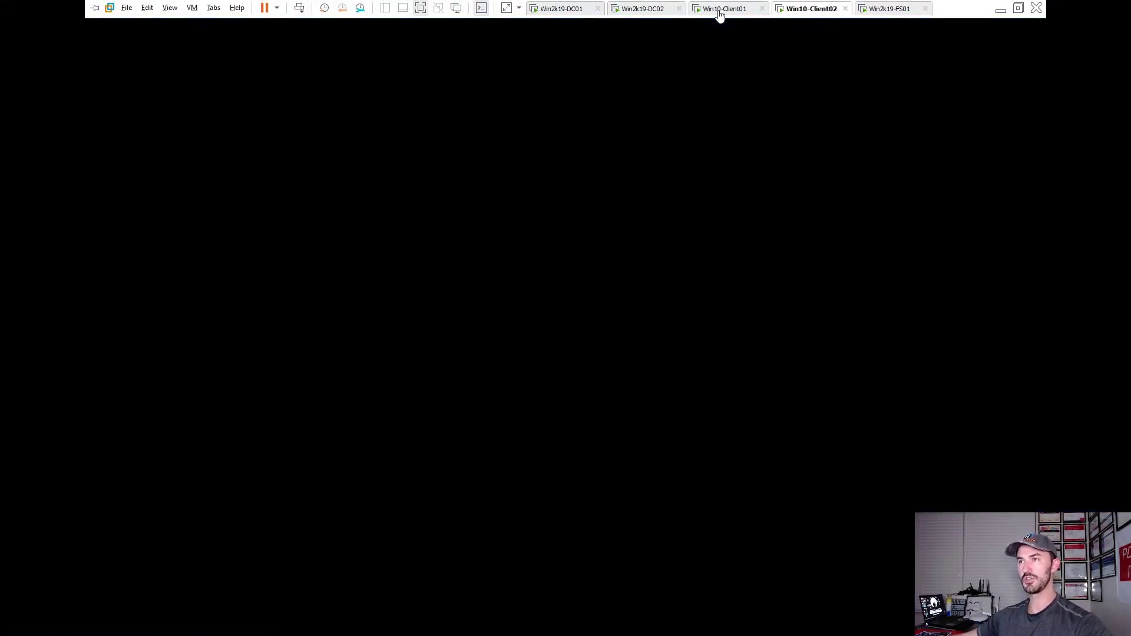
Create a new text document named testclient1 in the User1 folder.
{"action": "left_click", "coordinate": [441, 165]}
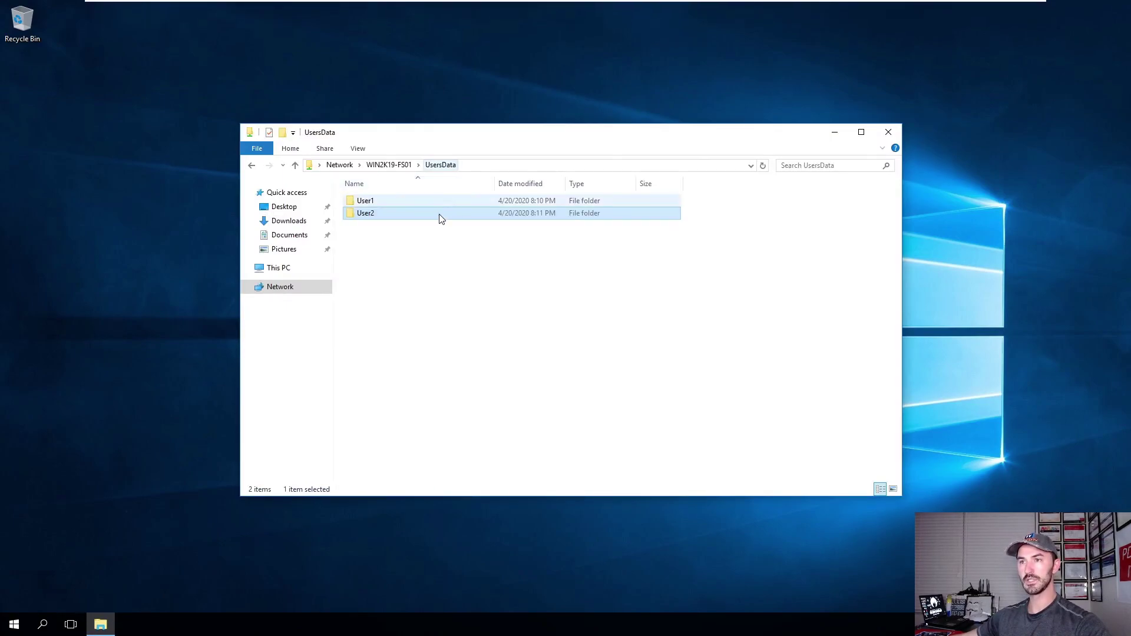
{"action": "double_click", "coordinate": [391, 199]}
{"action": "right_click", "coordinate": [387, 275]}
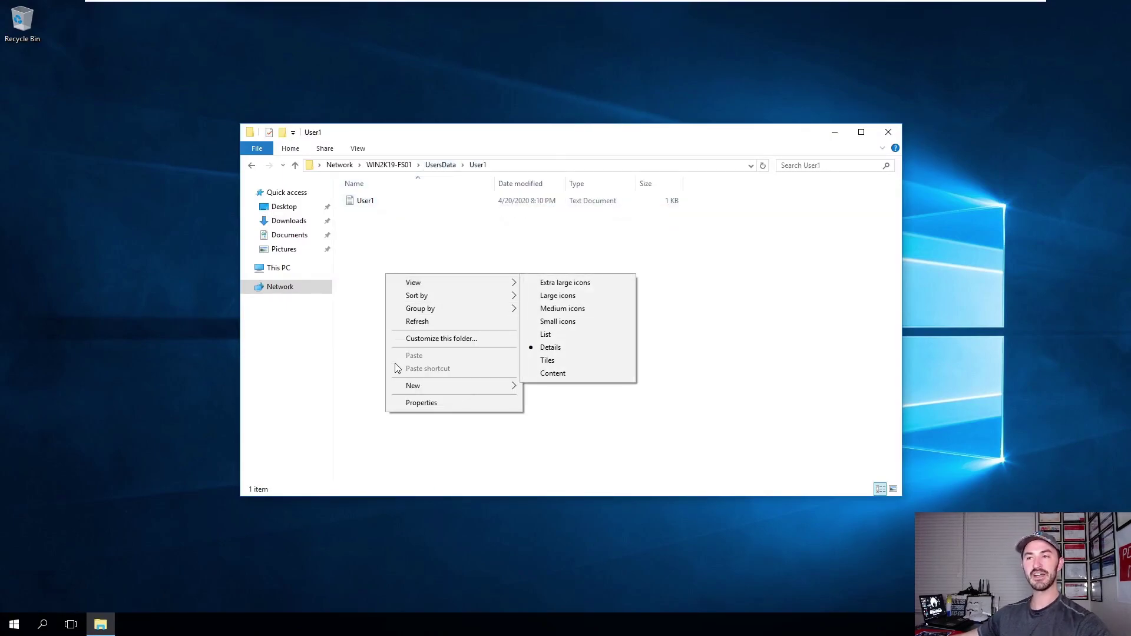
{"action": "mouse_move", "coordinate": [467, 386]}
{"action": "left_click", "coordinate": [553, 456]}
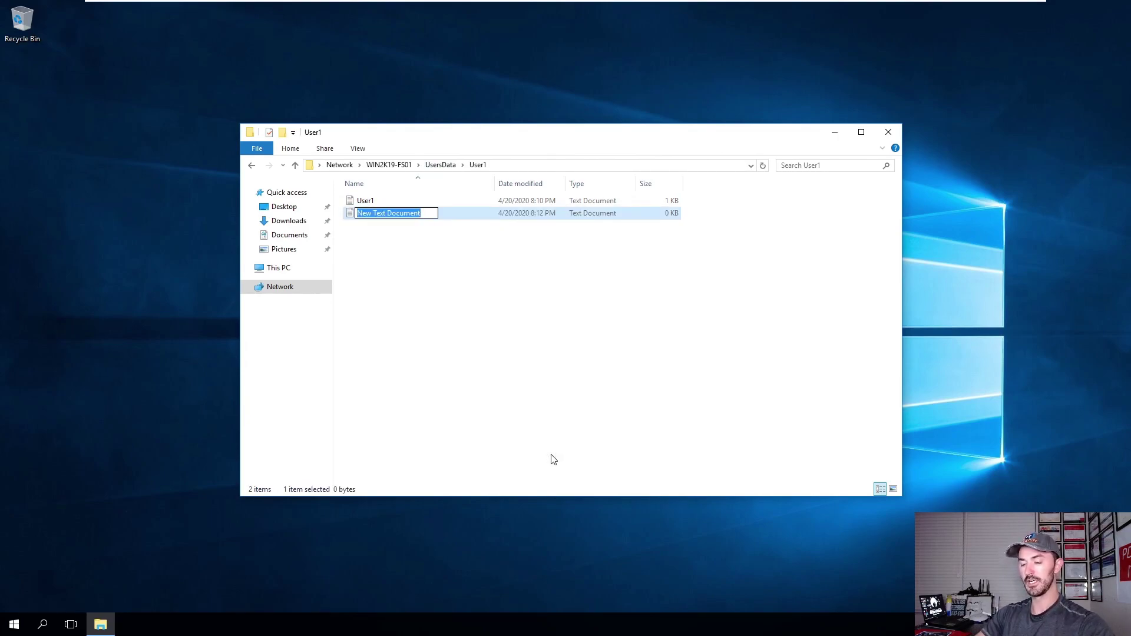
{"action": "type", "text": "testclient"}
{"action": "key", "text": "Return"}
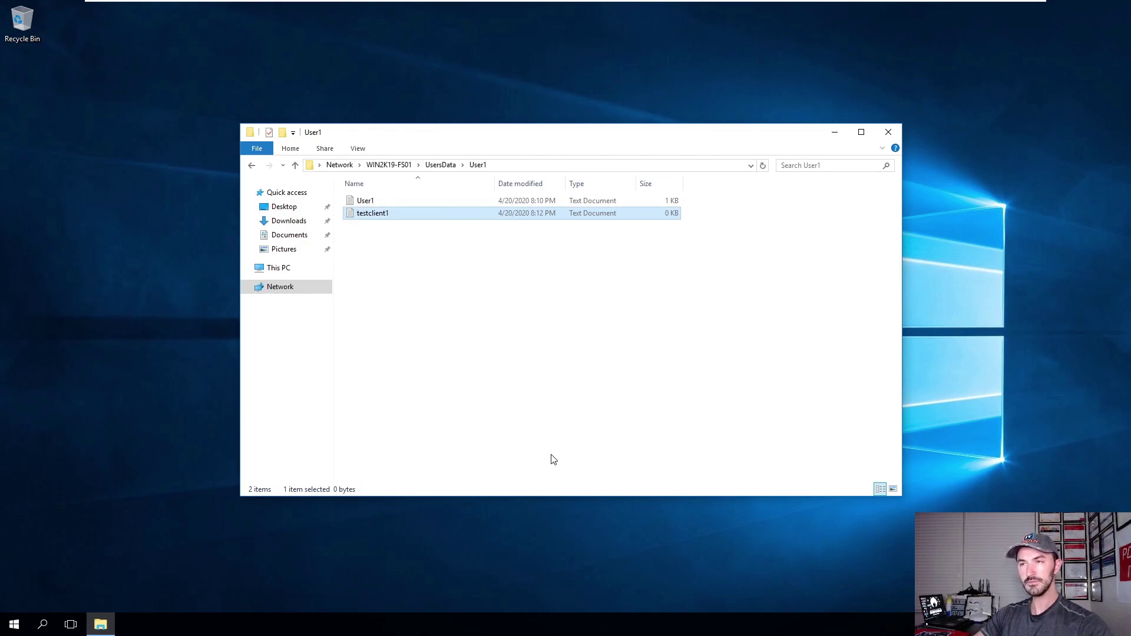
Type a line of text into testclient1 and save it.
{"action": "key", "text": "Return"}
{"action": "type", "text": "this is the best class"}
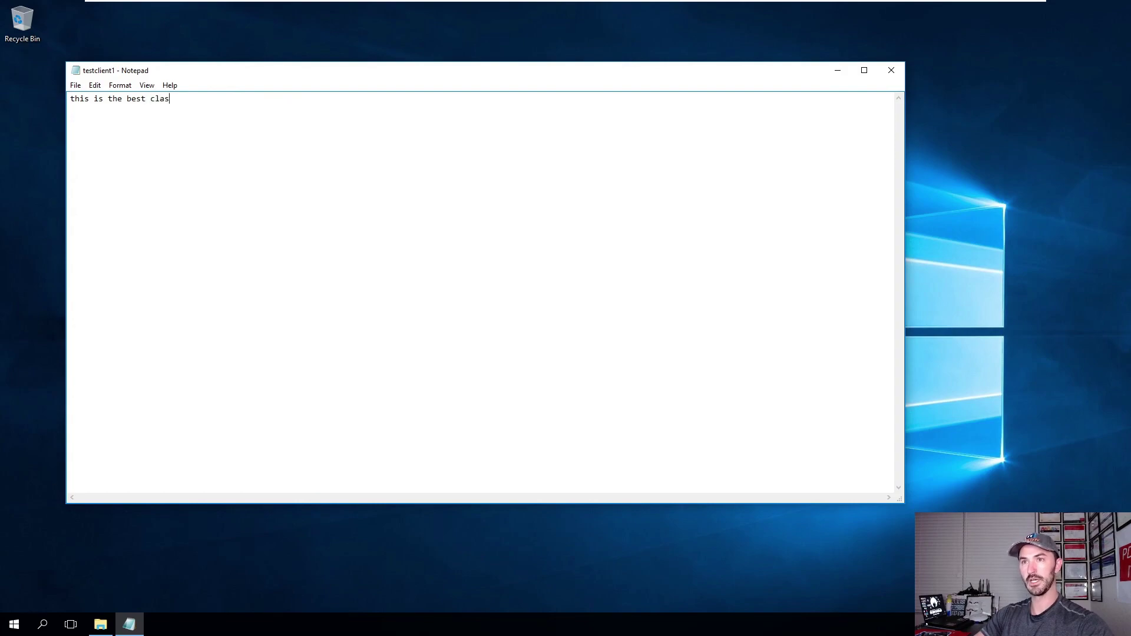
{"action": "left_click", "coordinate": [891, 70]}
{"action": "left_click", "coordinate": [538, 320]}
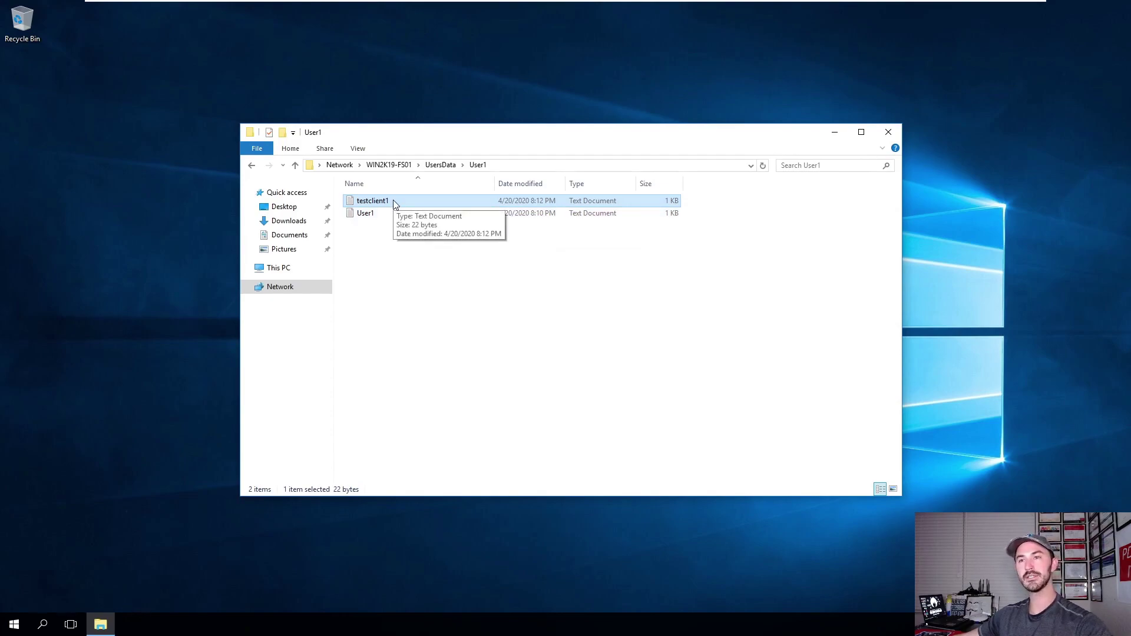
Delete the testclient1 file and confirm the deletion.
{"action": "right_click", "coordinate": [393, 202]}
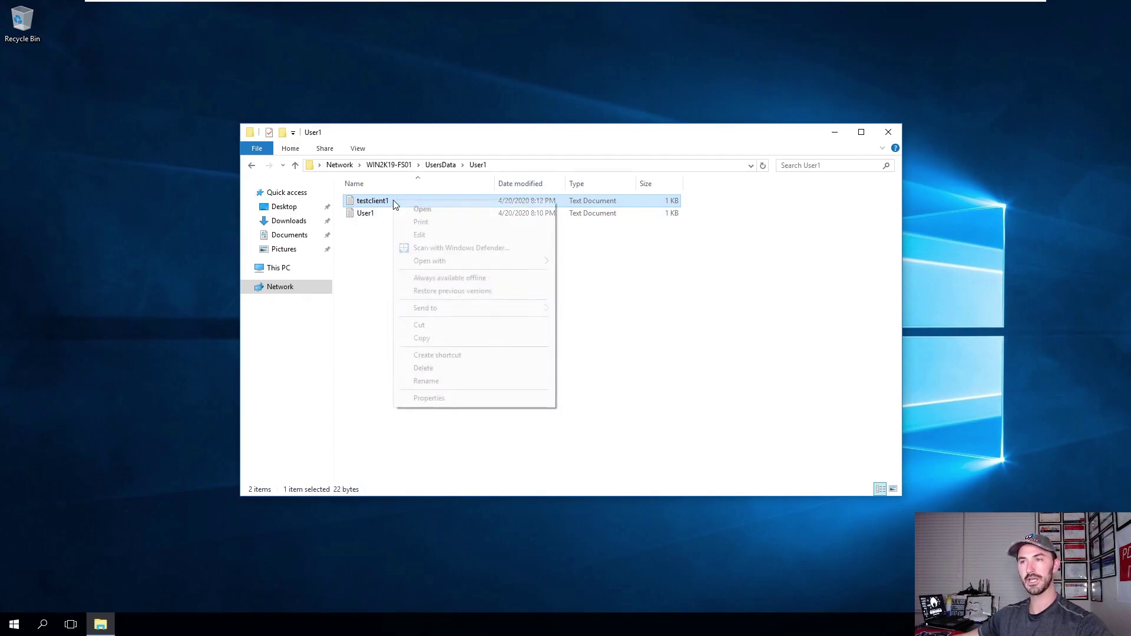
{"action": "left_click", "coordinate": [430, 370]}
{"action": "left_click", "coordinate": [607, 359]}
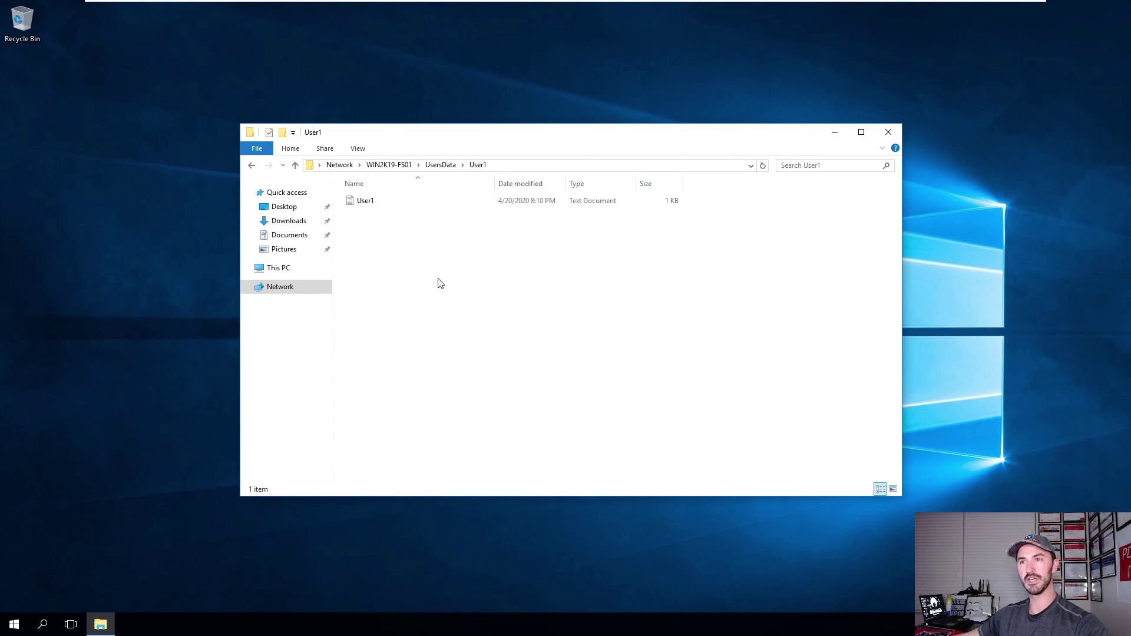
{"action": "right_click", "coordinate": [394, 257]}
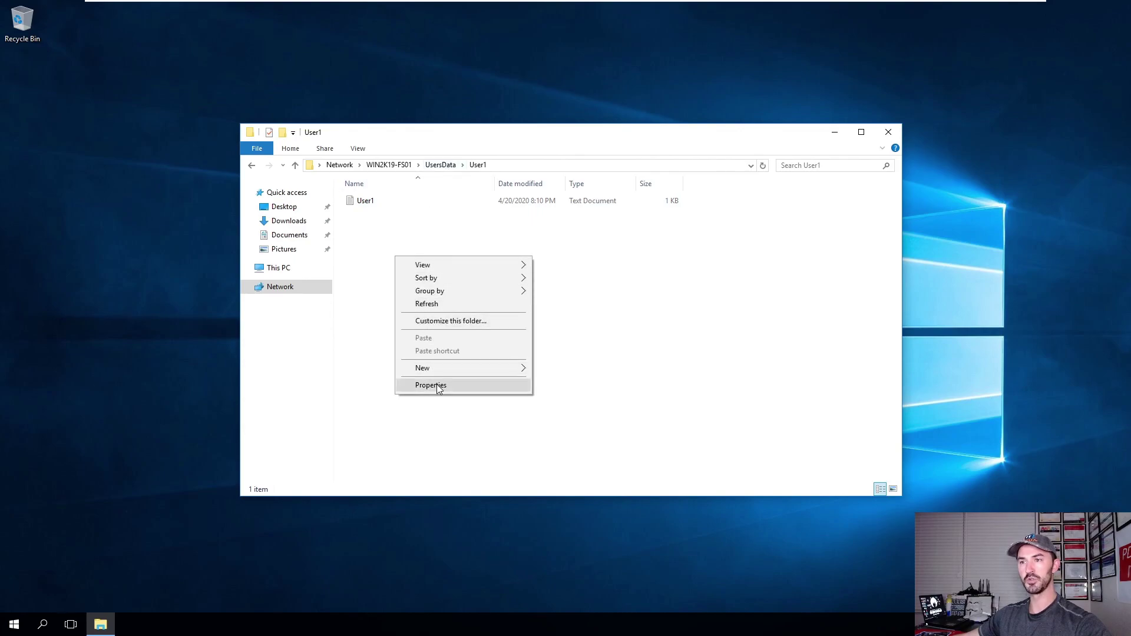
{"action": "left_click", "coordinate": [360, 201]}
{"action": "right_click", "coordinate": [360, 201]}
{"action": "left_click", "coordinate": [404, 394]}
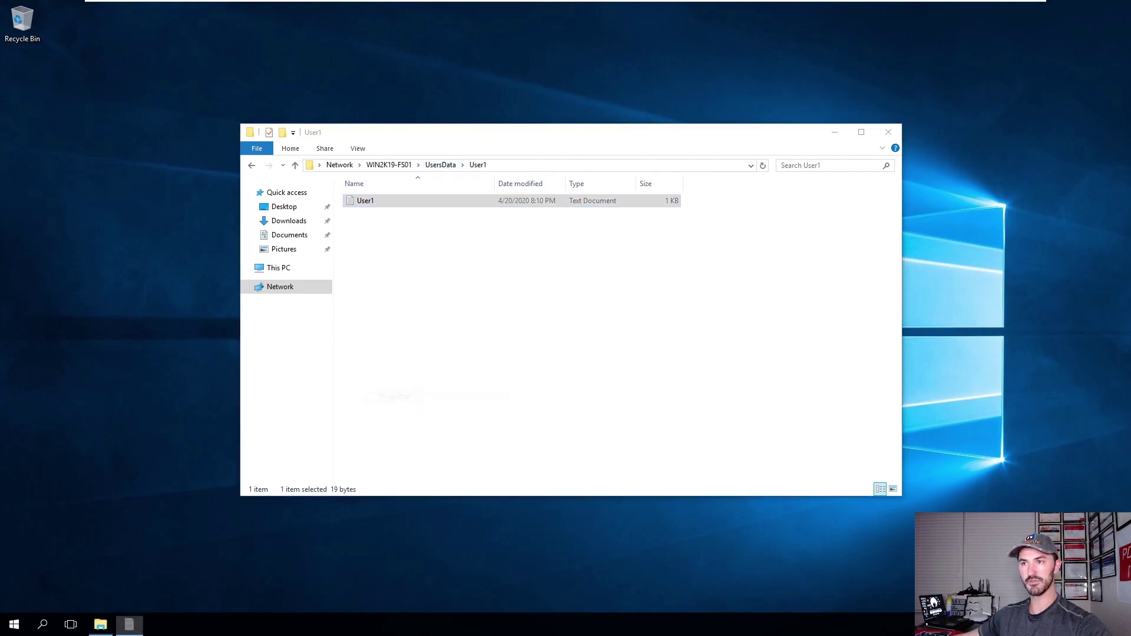
{"action": "left_click", "coordinate": [411, 228]}
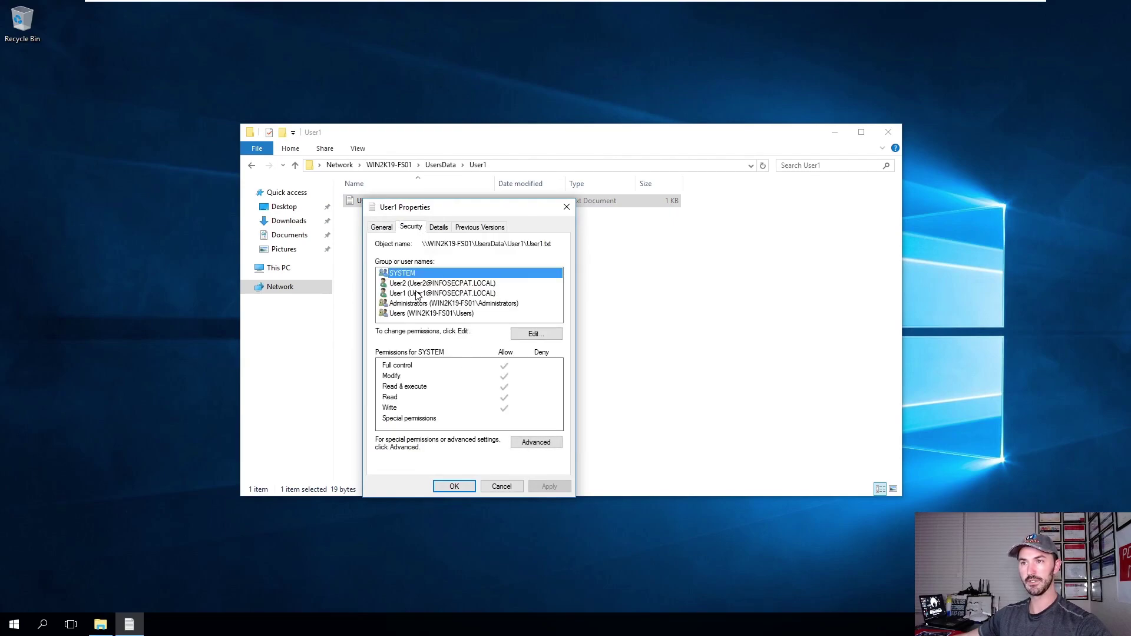
{"action": "left_click", "coordinate": [416, 293]}
{"action": "left_click", "coordinate": [459, 388]}
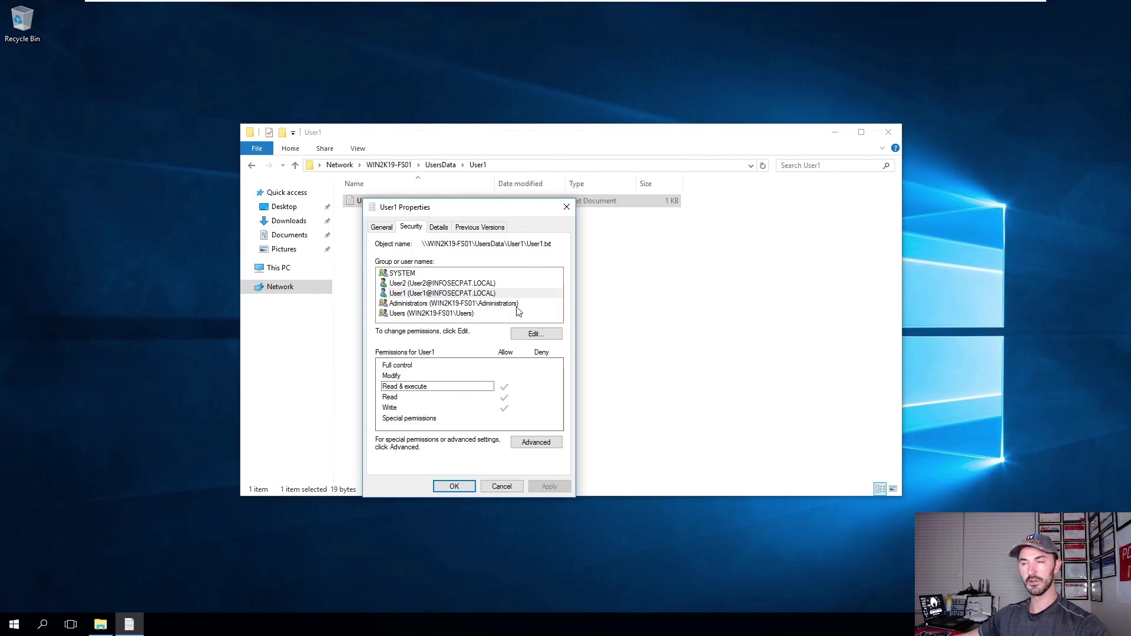
{"action": "left_click", "coordinate": [566, 207]}
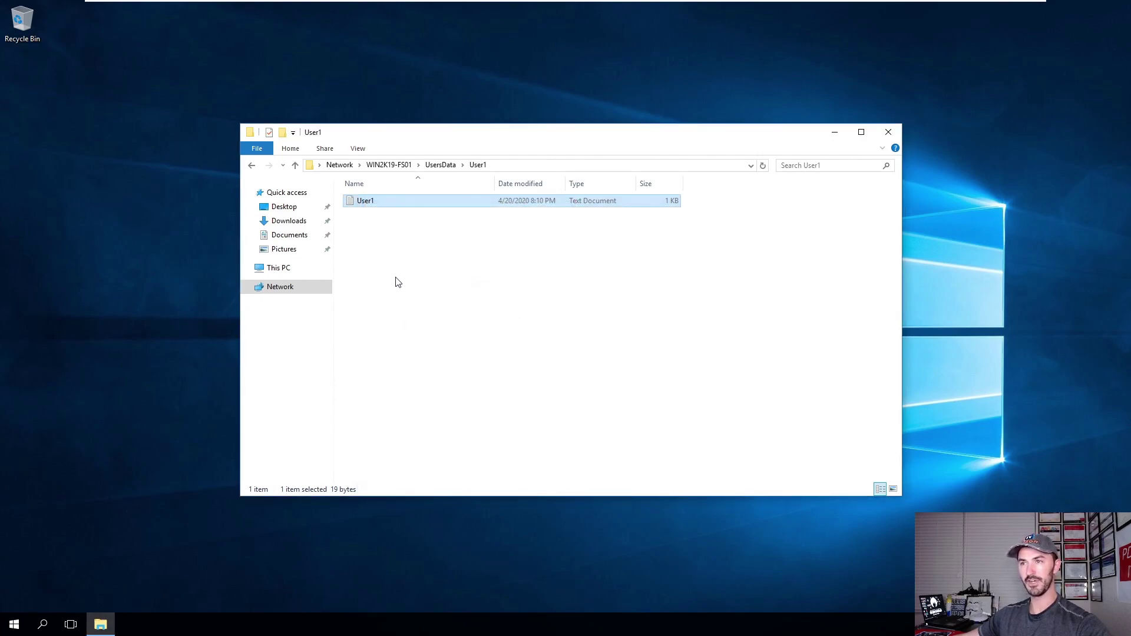
Create a text file named test in User1's folder containing 'hello world' and save it.
{"action": "right_click", "coordinate": [396, 282]}
{"action": "mouse_move", "coordinate": [436, 394]}
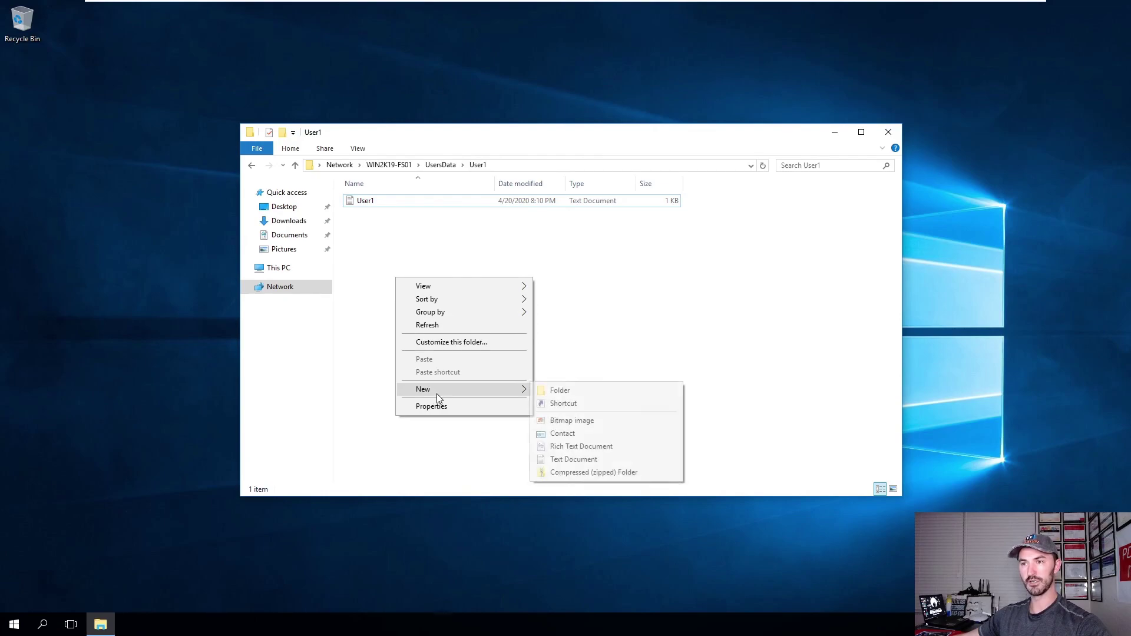
{"action": "left_click", "coordinate": [555, 459]}
{"action": "type", "text": "test"}
{"action": "key", "text": "Return"}
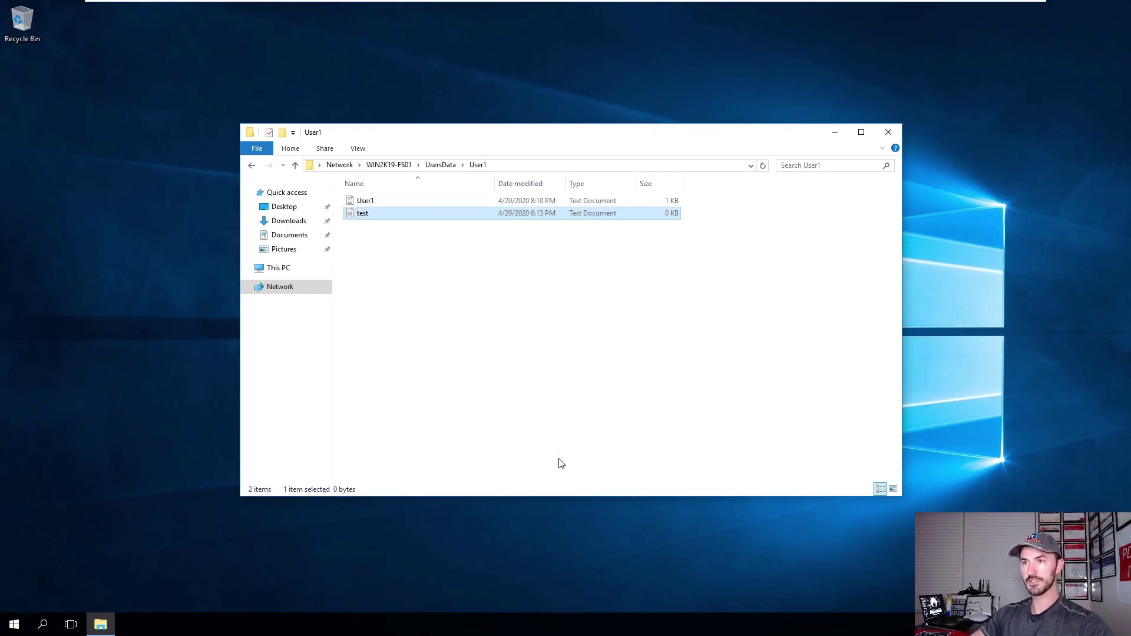
{"action": "double_click", "coordinate": [366, 213]}
{"action": "type", "text": "hello world"}
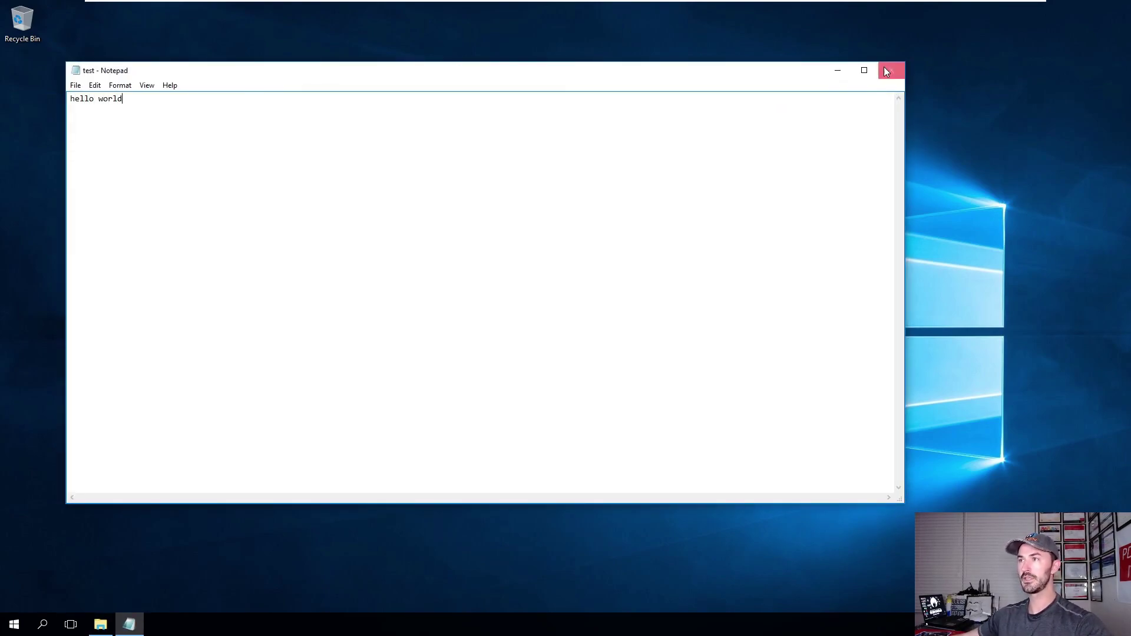
{"action": "left_click", "coordinate": [891, 70]}
{"action": "left_click", "coordinate": [532, 319]}
Review User1's Security and Advanced permissions on test, then cancel without changes.
{"action": "right_click", "coordinate": [377, 215]}
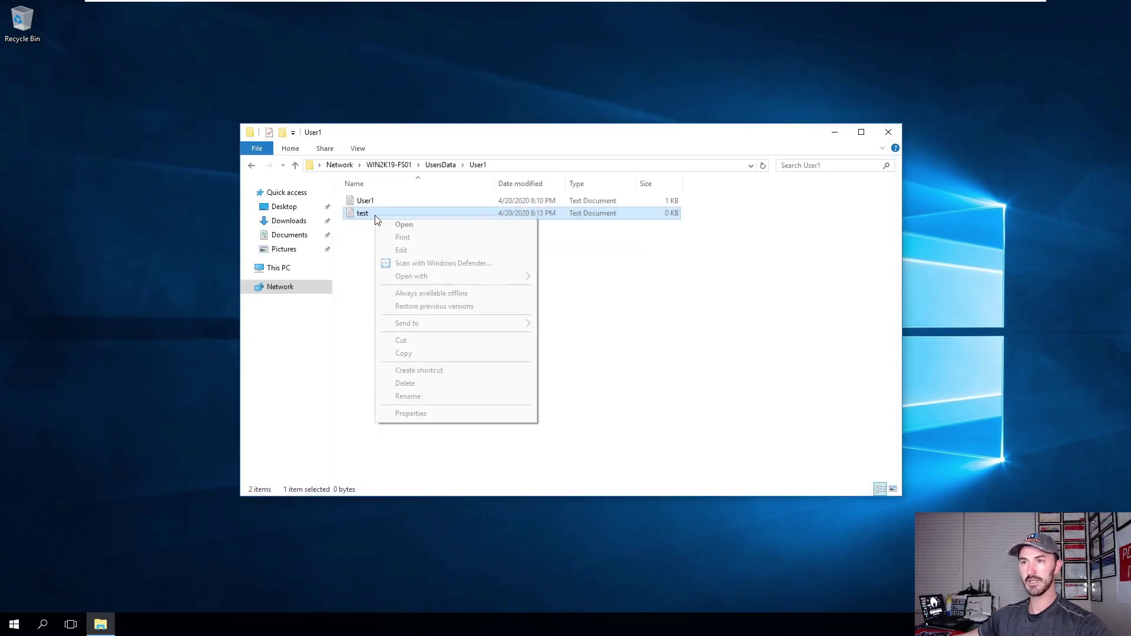
{"action": "left_click", "coordinate": [421, 414]}
{"action": "left_click", "coordinate": [428, 245]}
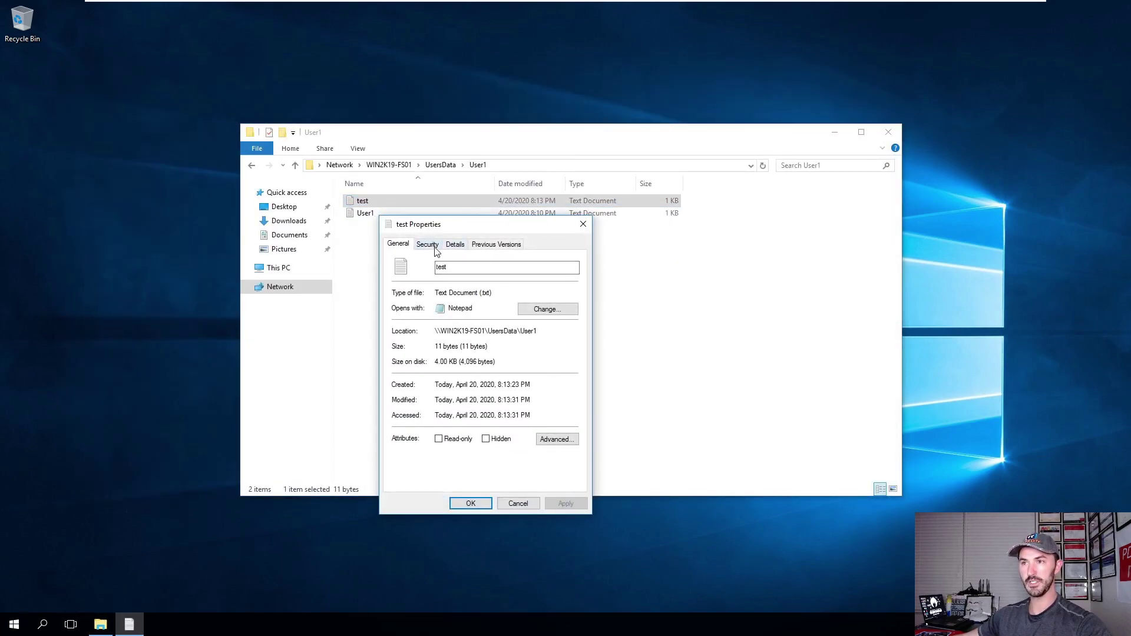
{"action": "left_click", "coordinate": [431, 312]}
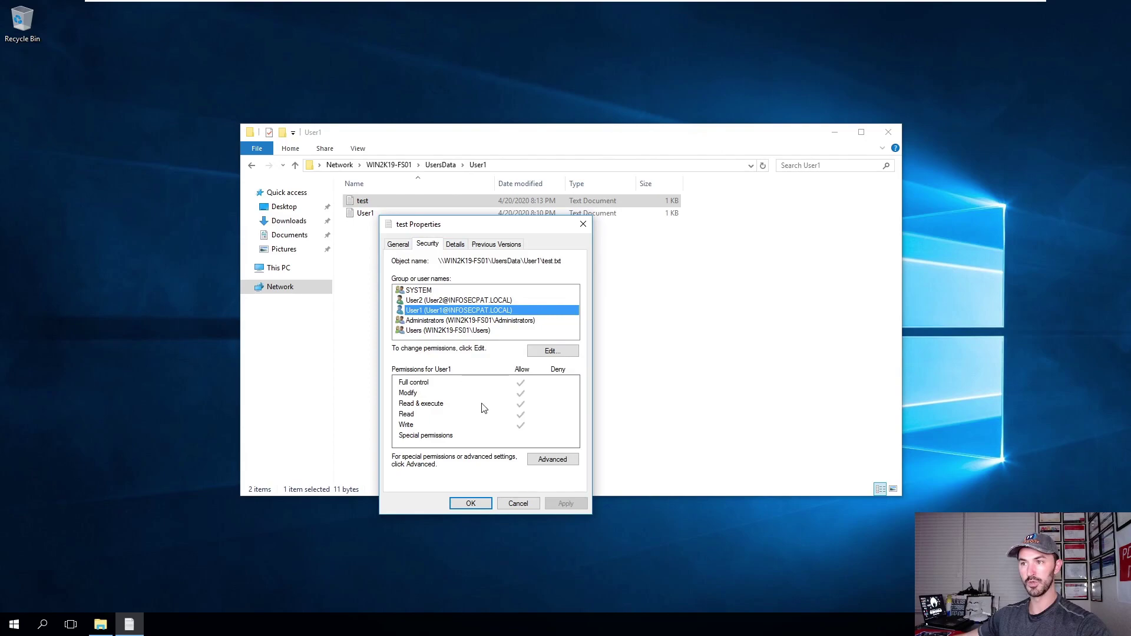
{"action": "left_click", "coordinate": [438, 385]}
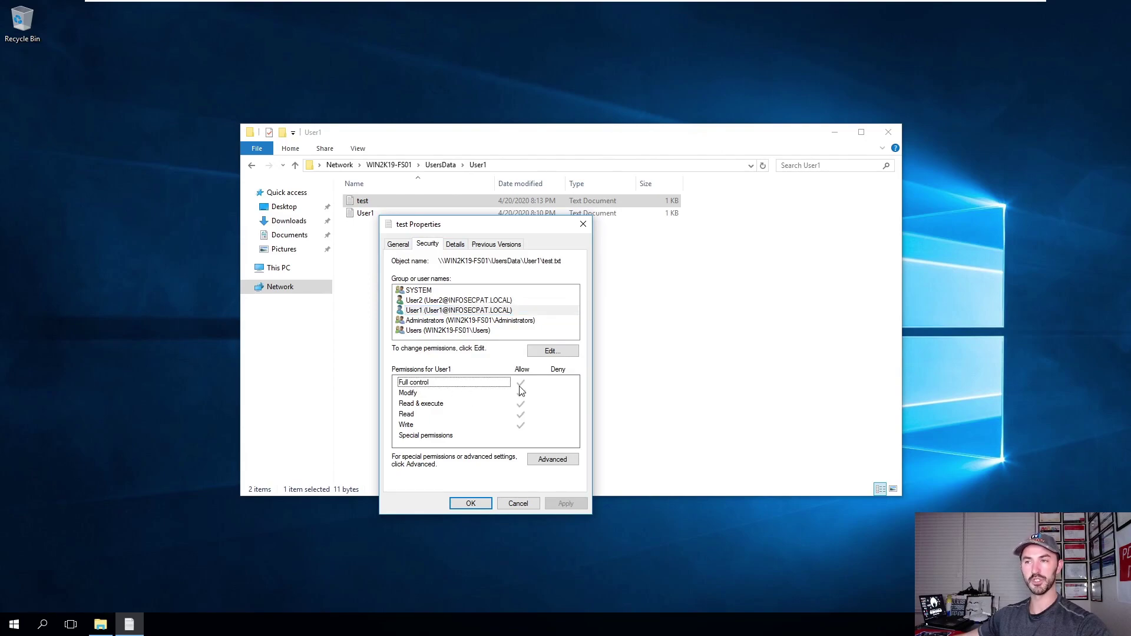
{"action": "left_click", "coordinate": [554, 459]}
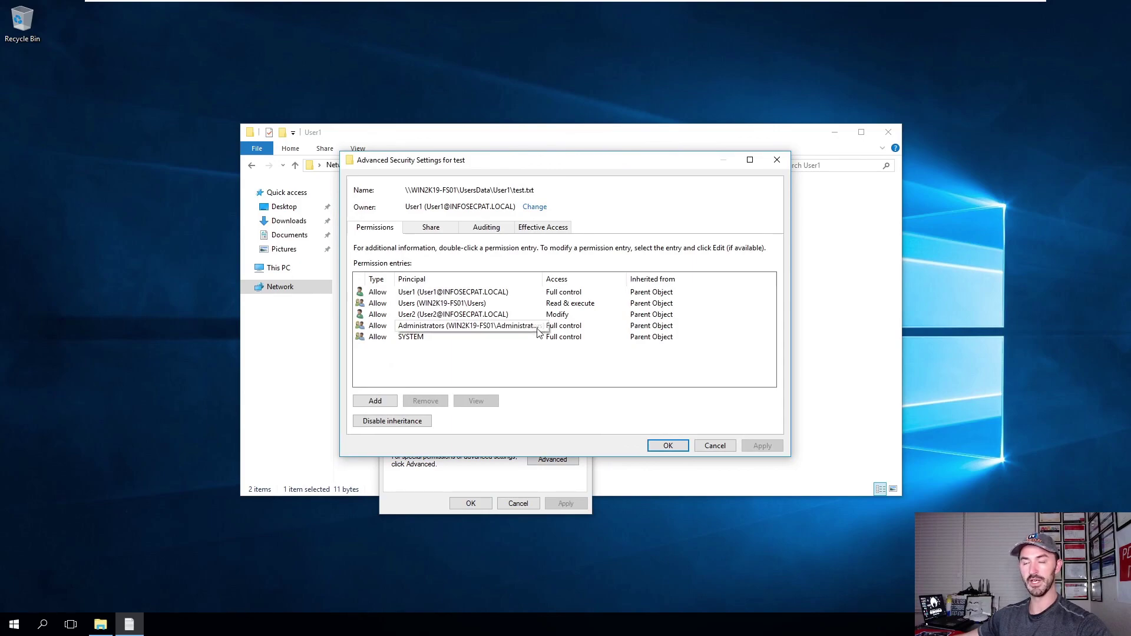
{"action": "left_click", "coordinate": [425, 295]}
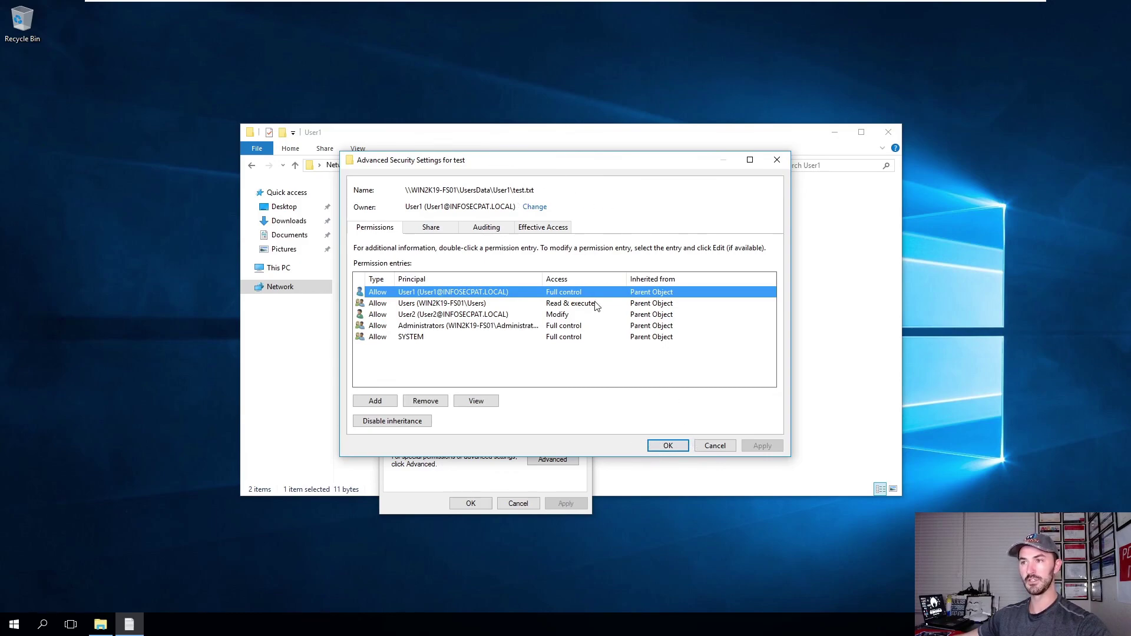
{"action": "left_click", "coordinate": [716, 446]}
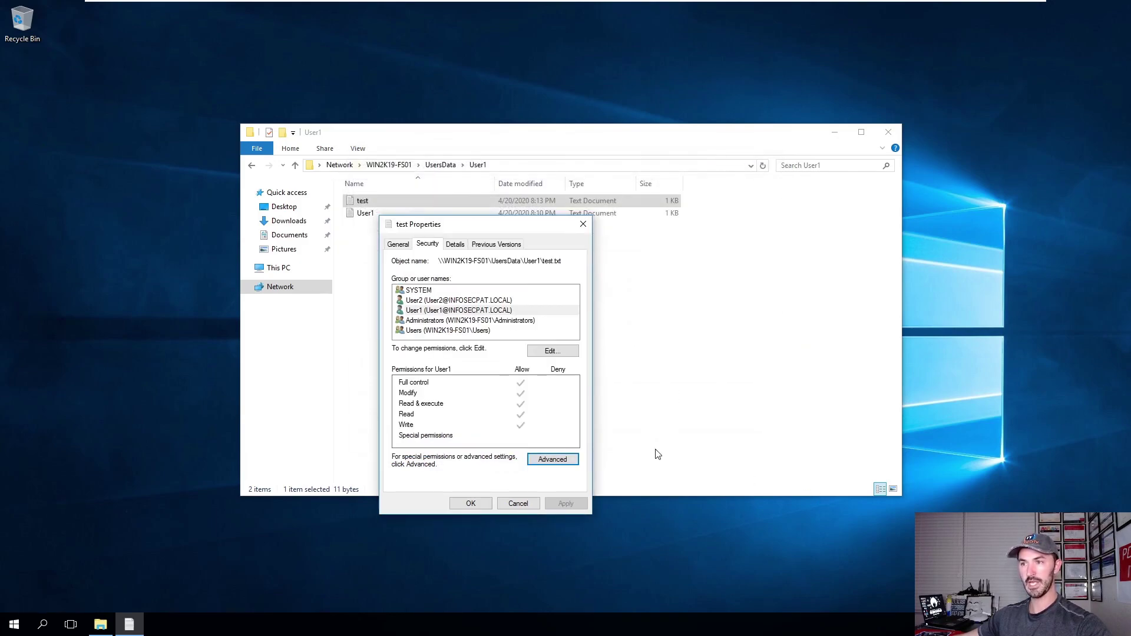
{"action": "left_click", "coordinate": [519, 503]}
{"action": "right_click", "coordinate": [386, 216]}
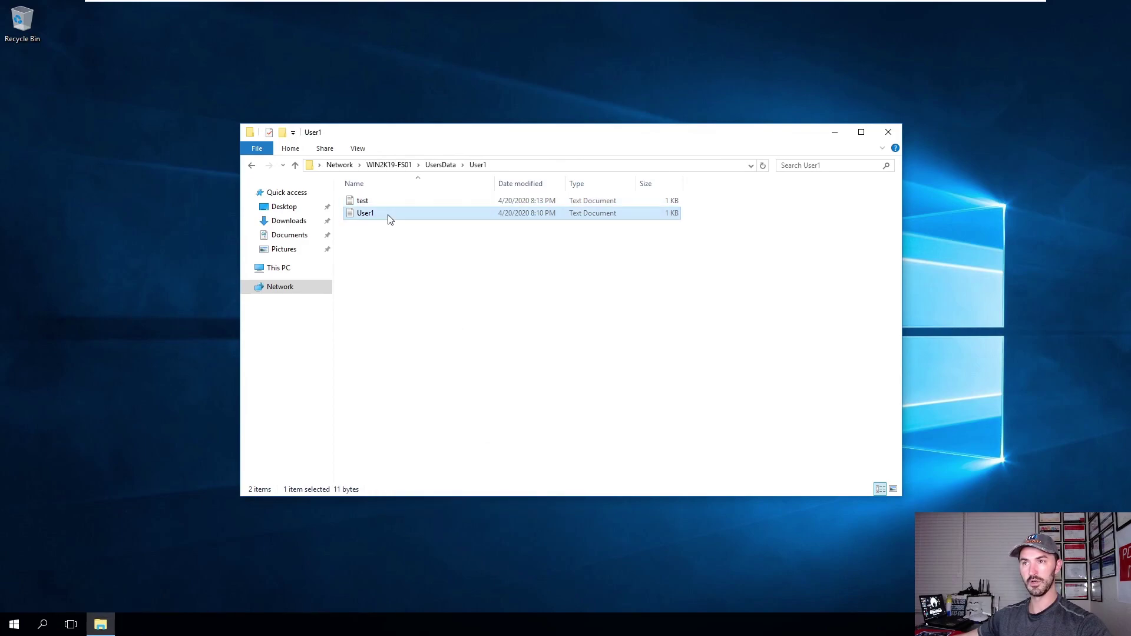
{"action": "left_click", "coordinate": [430, 412]}
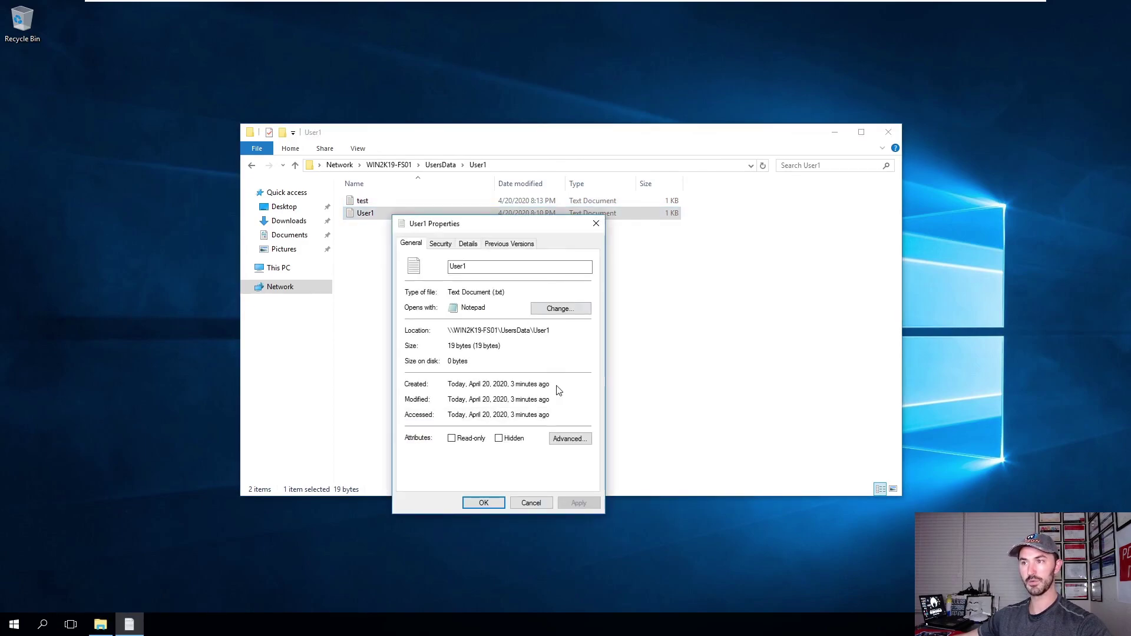
{"action": "left_click", "coordinate": [441, 244]}
{"action": "left_click", "coordinate": [566, 351]}
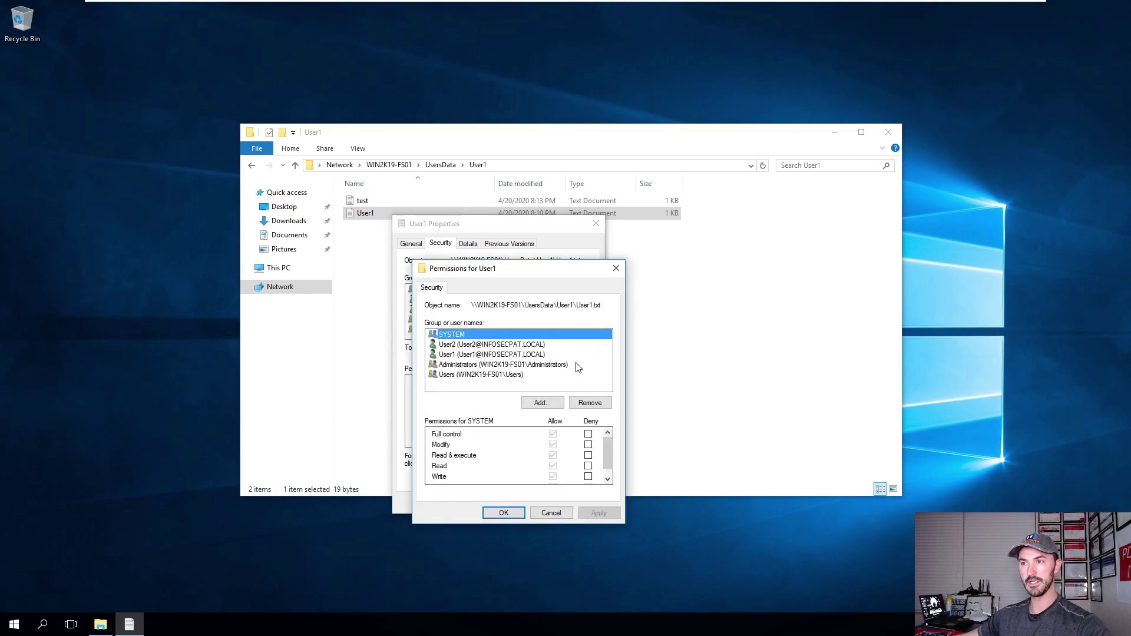
{"action": "left_click", "coordinate": [551, 513]}
{"action": "left_click", "coordinate": [565, 458]}
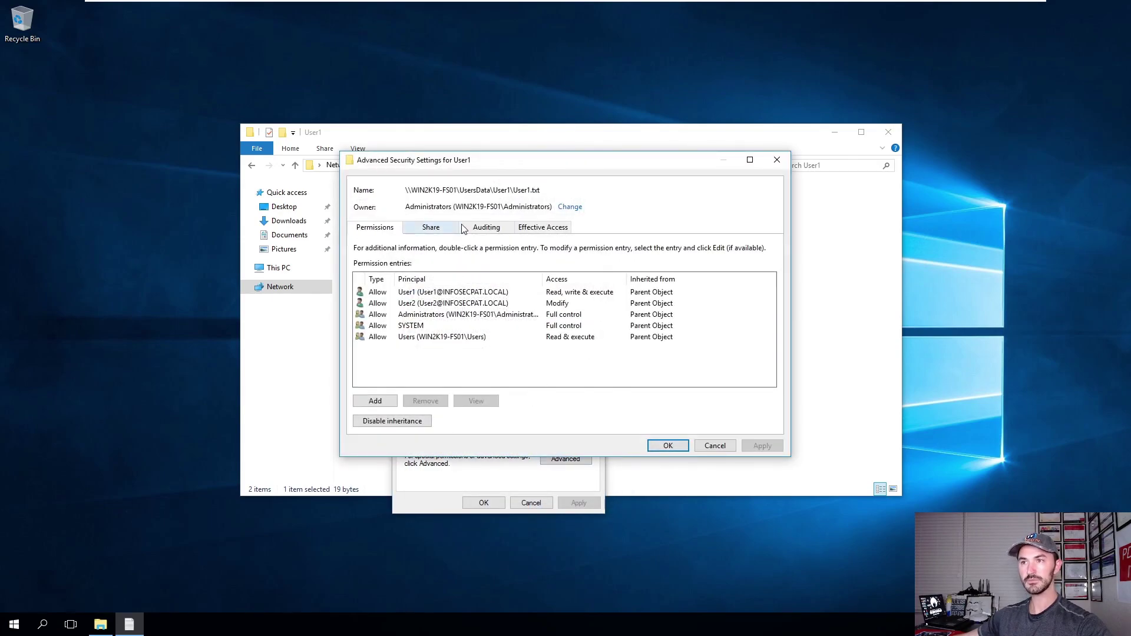
{"action": "left_click", "coordinate": [433, 295]}
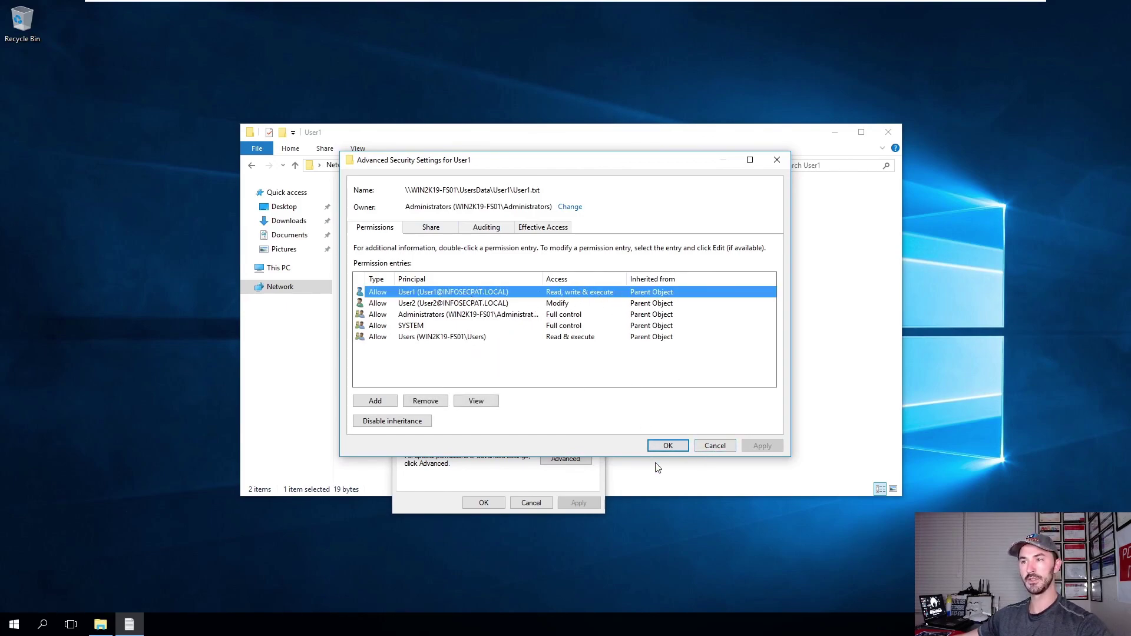
{"action": "left_click", "coordinate": [715, 445]}
Close the User1 file's properties and switch to the Win10-Client02 machine.
{"action": "left_click", "coordinate": [532, 503]}
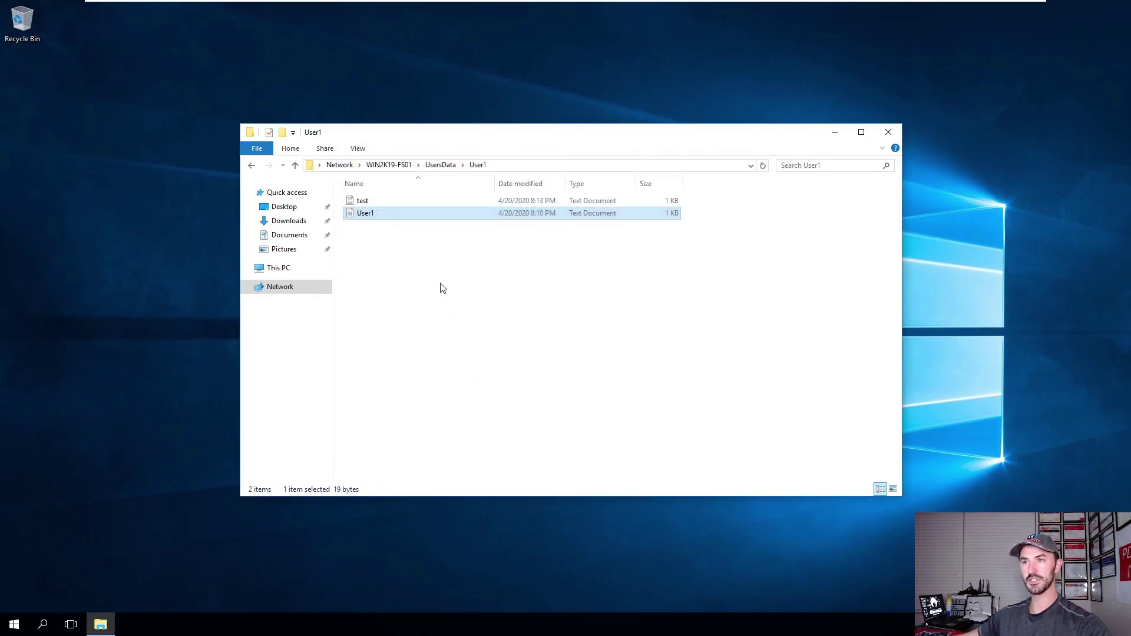
{"action": "left_click", "coordinate": [389, 283]}
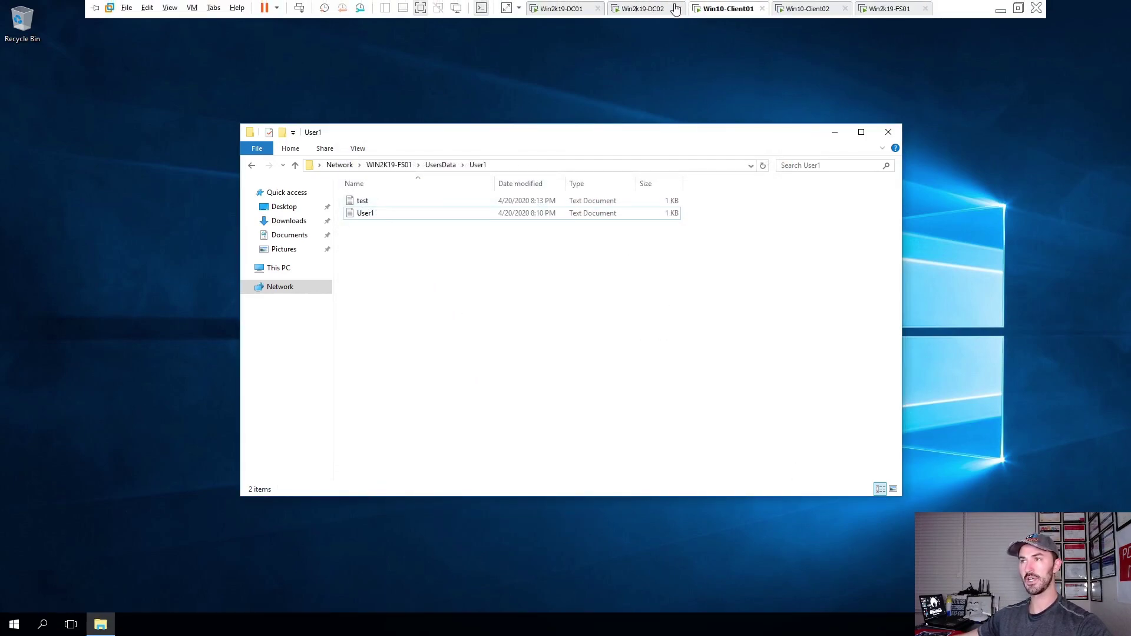
{"action": "left_click", "coordinate": [648, 9]}
{"action": "left_click", "coordinate": [790, 9]}
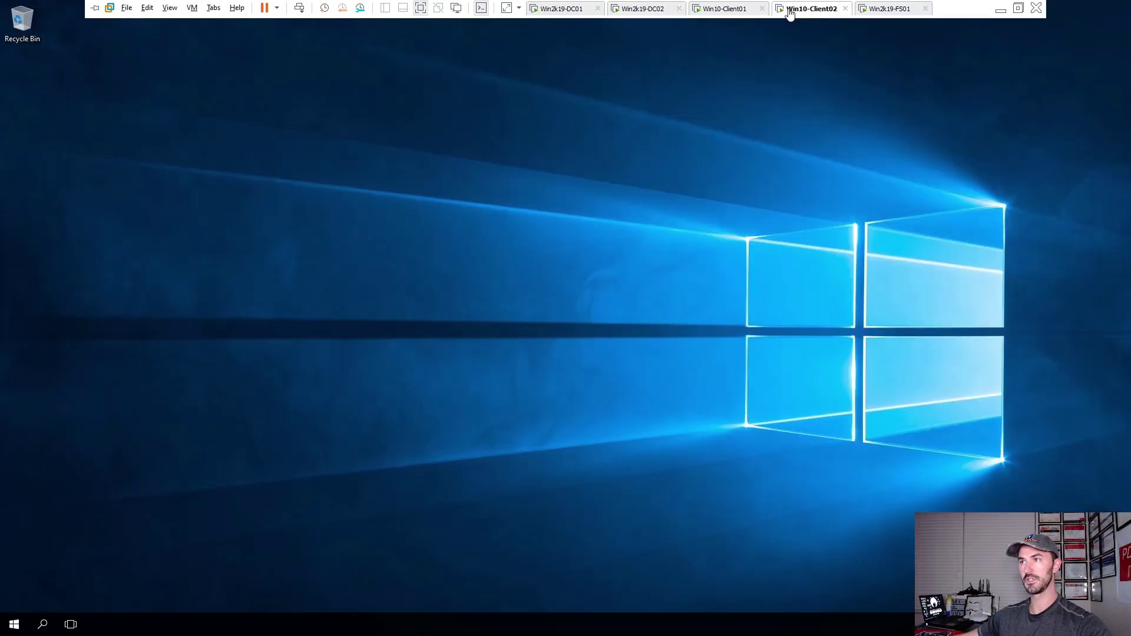
Open \\WIN2K19-FS01 from the Run box to show its shared folders.
{"action": "left_click", "coordinate": [18, 625]}
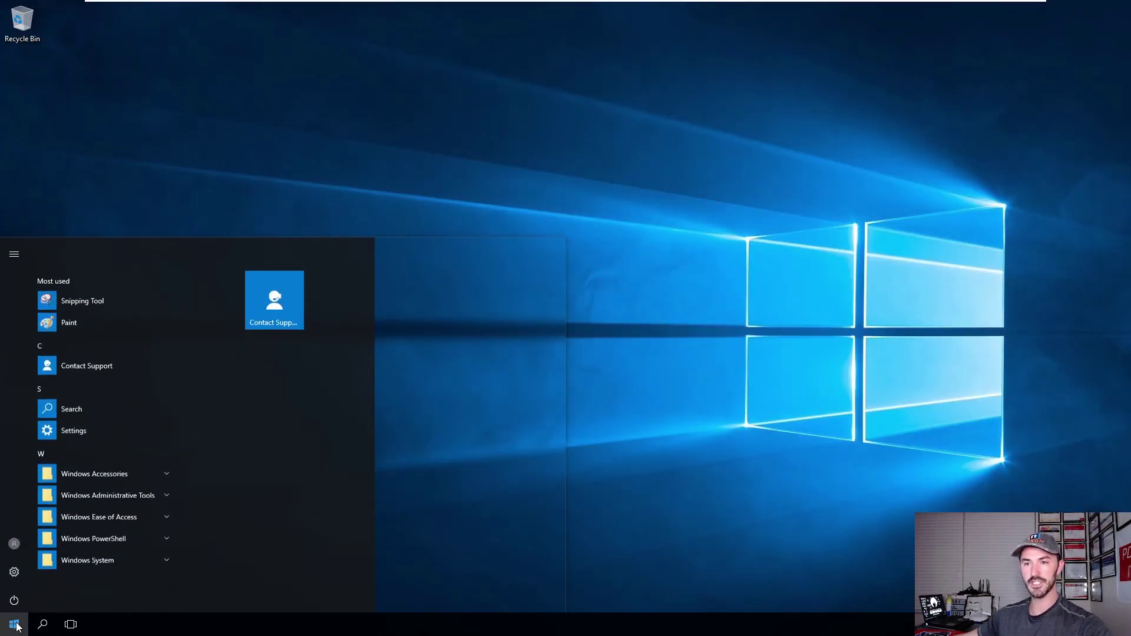
{"action": "right_click", "coordinate": [23, 632]}
{"action": "left_click", "coordinate": [141, 573]}
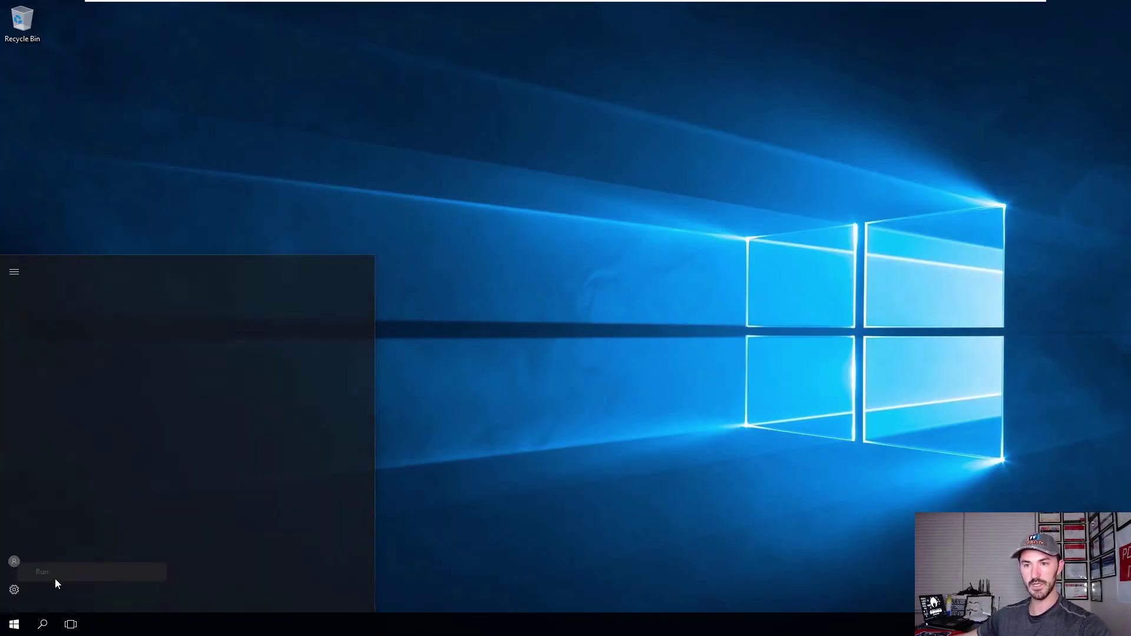
{"action": "type", "text": "\\\\win2k"}
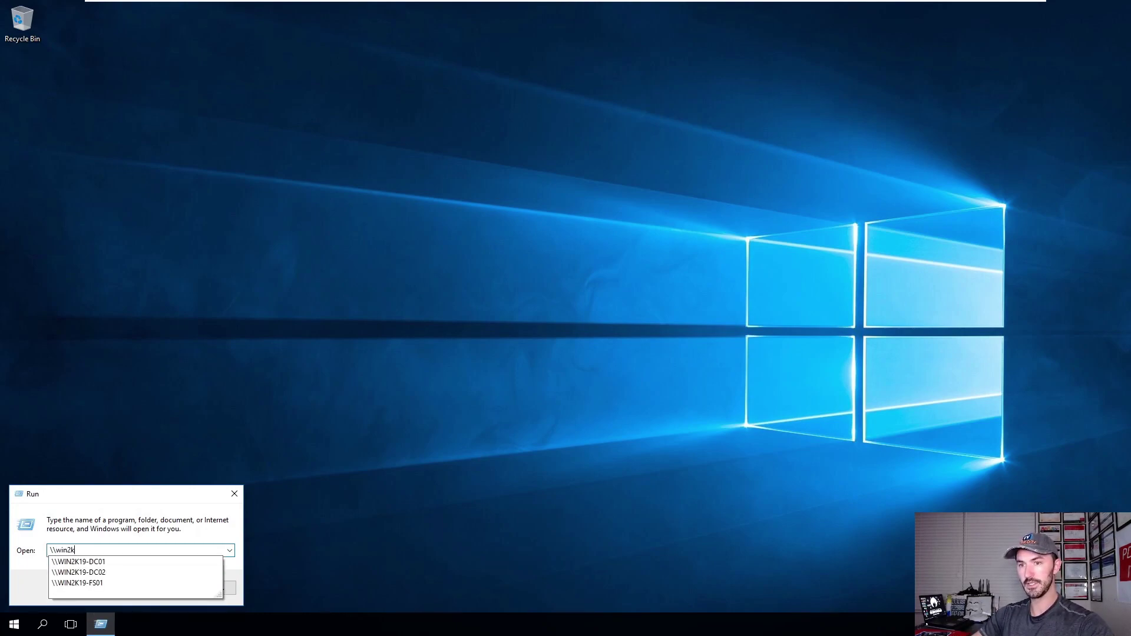
{"action": "key", "text": "Down"}
{"action": "key", "text": "Down"}
{"action": "key", "text": "Down"}
{"action": "key", "text": "Return"}
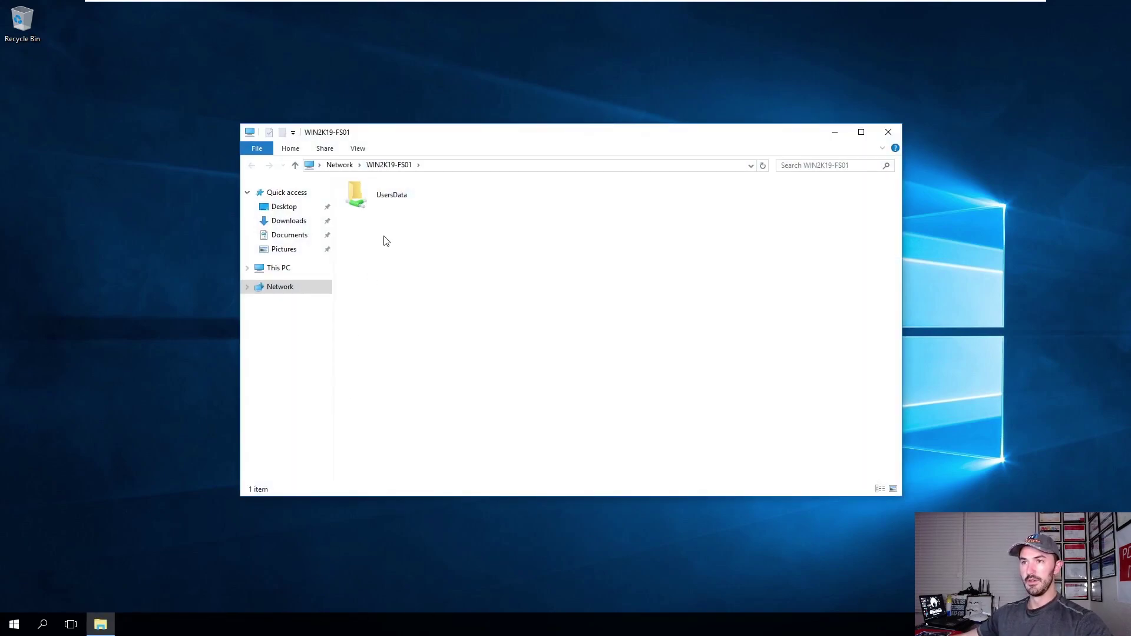
Open UsersData > User2 and permanently delete the User2 text file.
{"action": "double_click", "coordinate": [395, 200]}
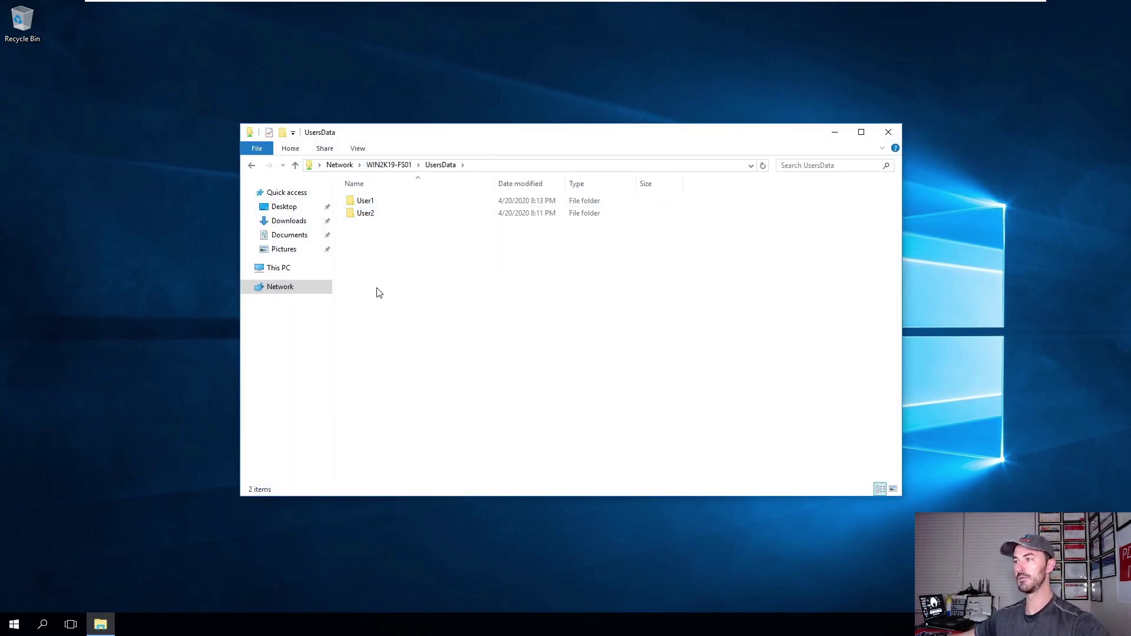
{"action": "double_click", "coordinate": [364, 214]}
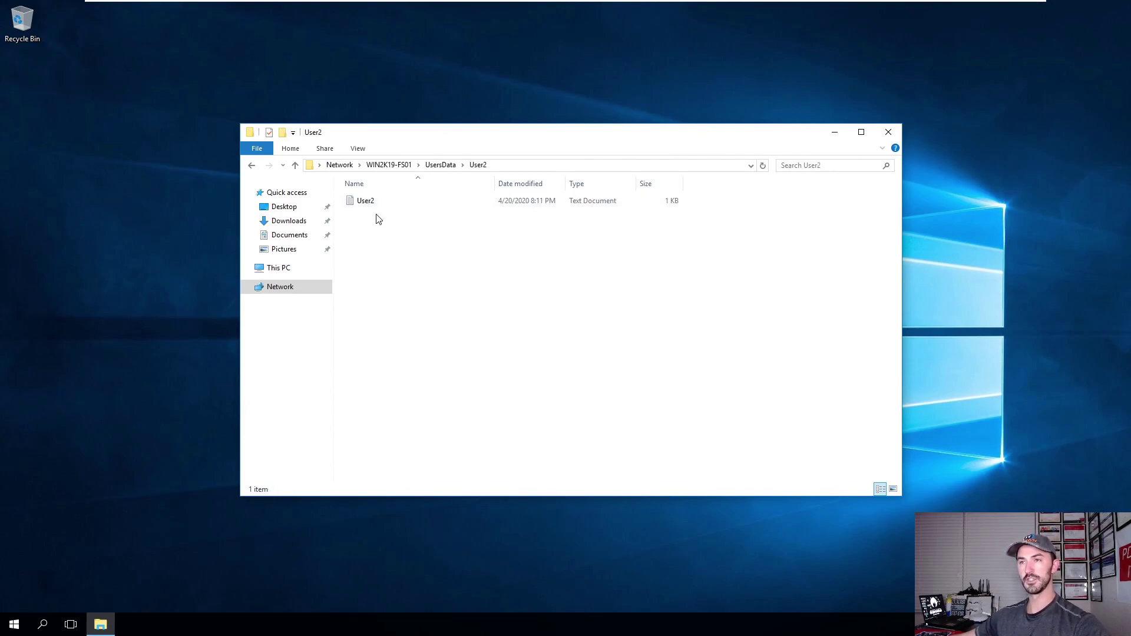
{"action": "left_click", "coordinate": [378, 209]}
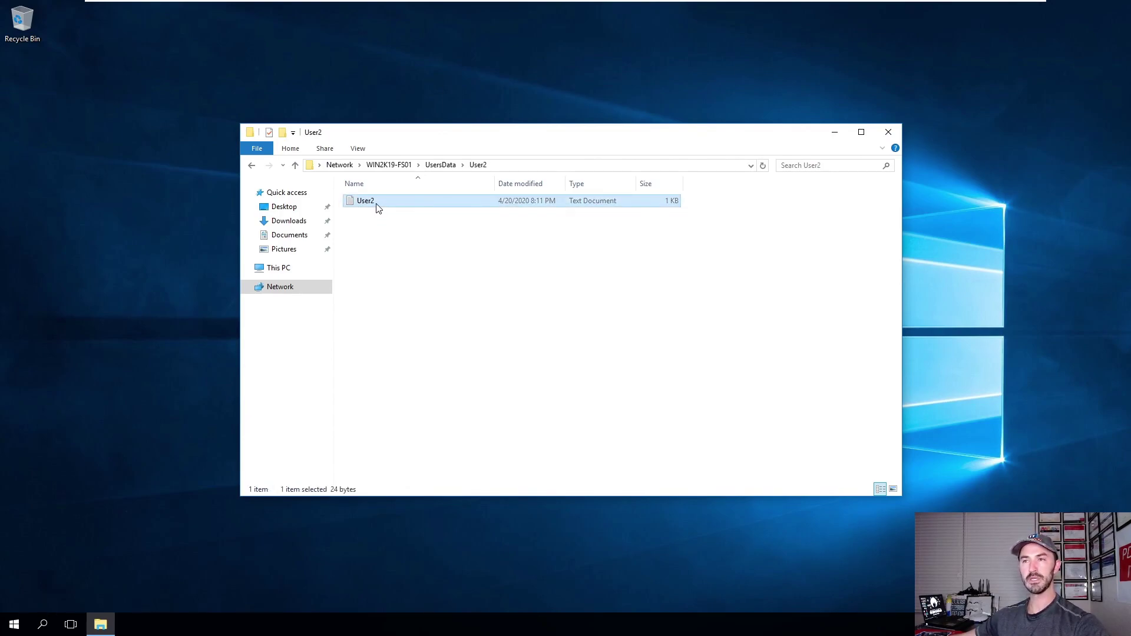
{"action": "right_click", "coordinate": [378, 209]}
{"action": "left_click", "coordinate": [401, 373]}
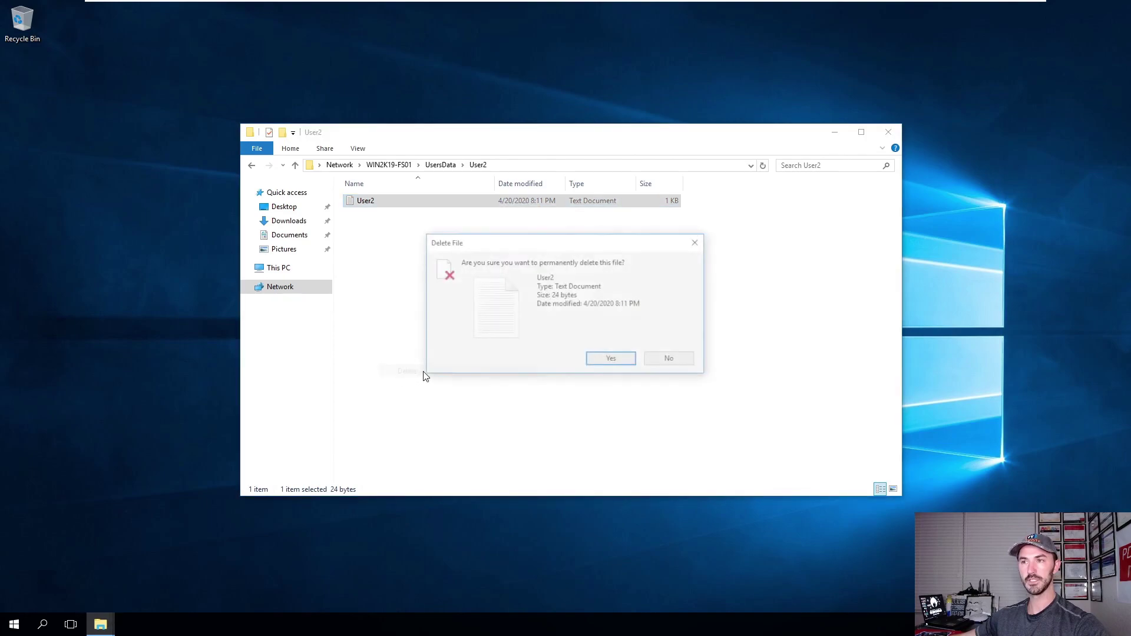
{"action": "left_click", "coordinate": [604, 361]}
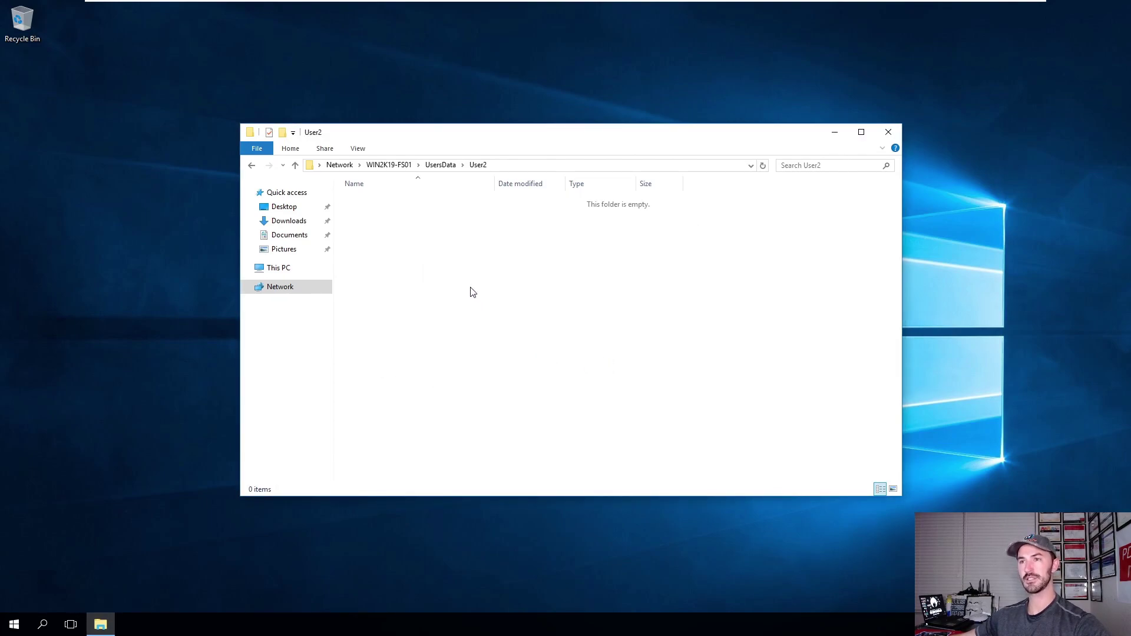
{"action": "right_click", "coordinate": [452, 271]}
Create a UserBack text file in User2 saying 'thanks for putting me back' and save it.
{"action": "mouse_move", "coordinate": [559, 380]}
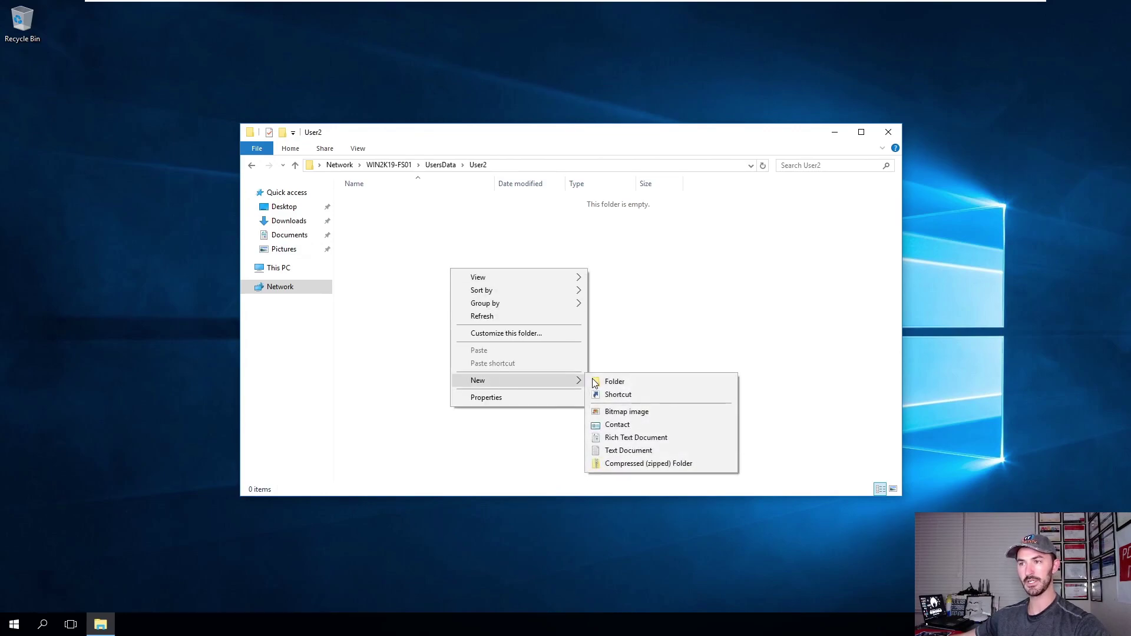
{"action": "left_click", "coordinate": [610, 452]}
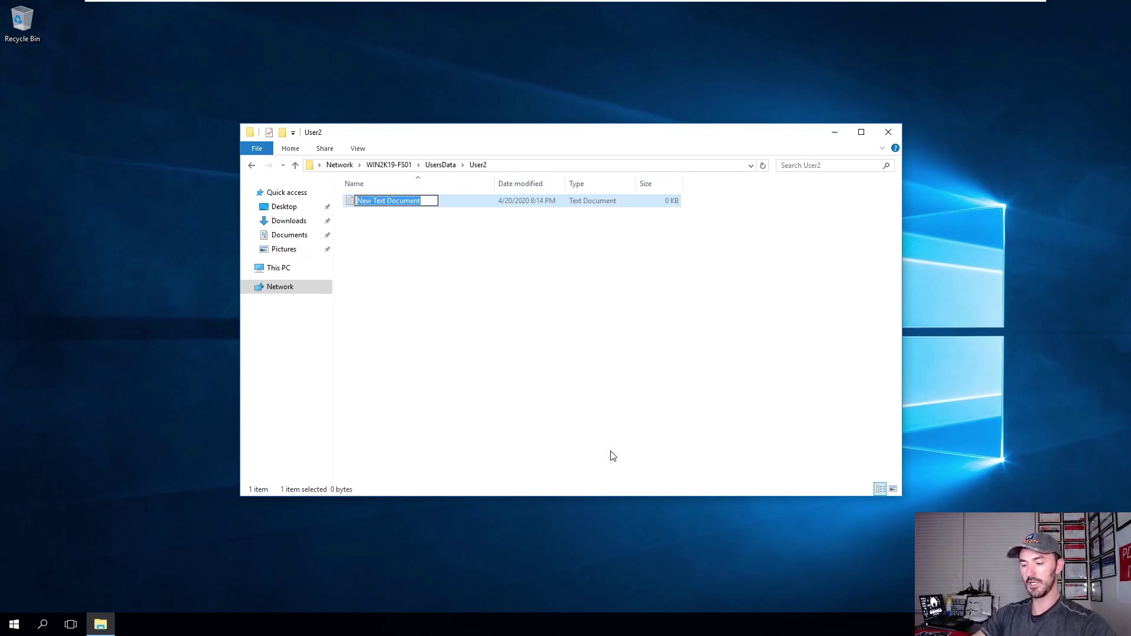
{"action": "type", "text": "UserBack"}
{"action": "key", "text": "Return"}
{"action": "key", "text": "Return"}
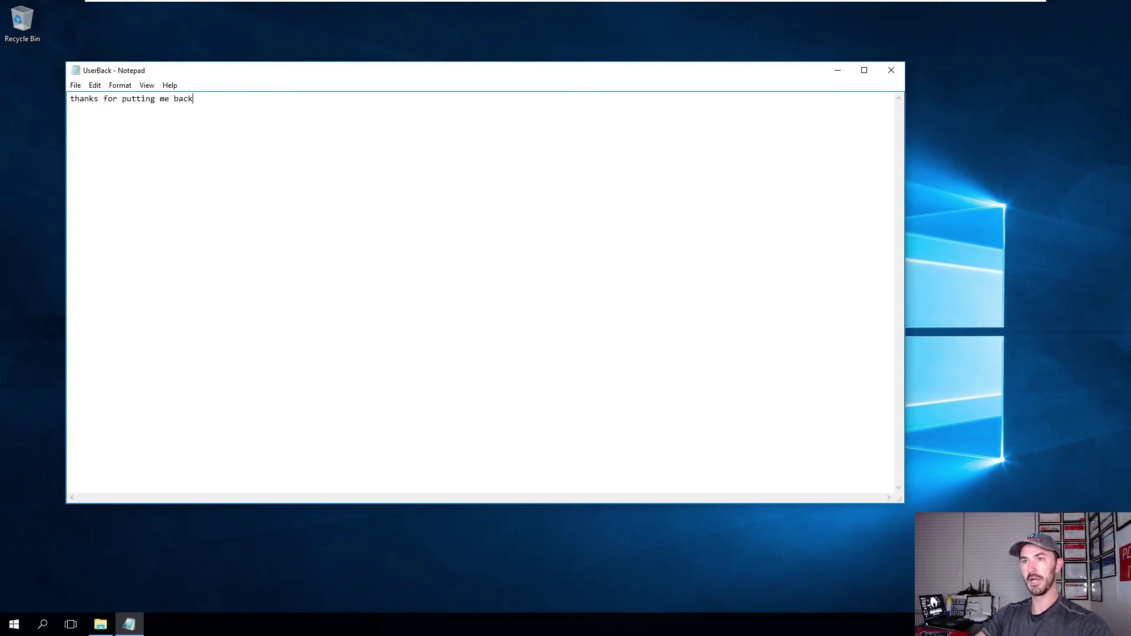
{"action": "left_click", "coordinate": [892, 70]}
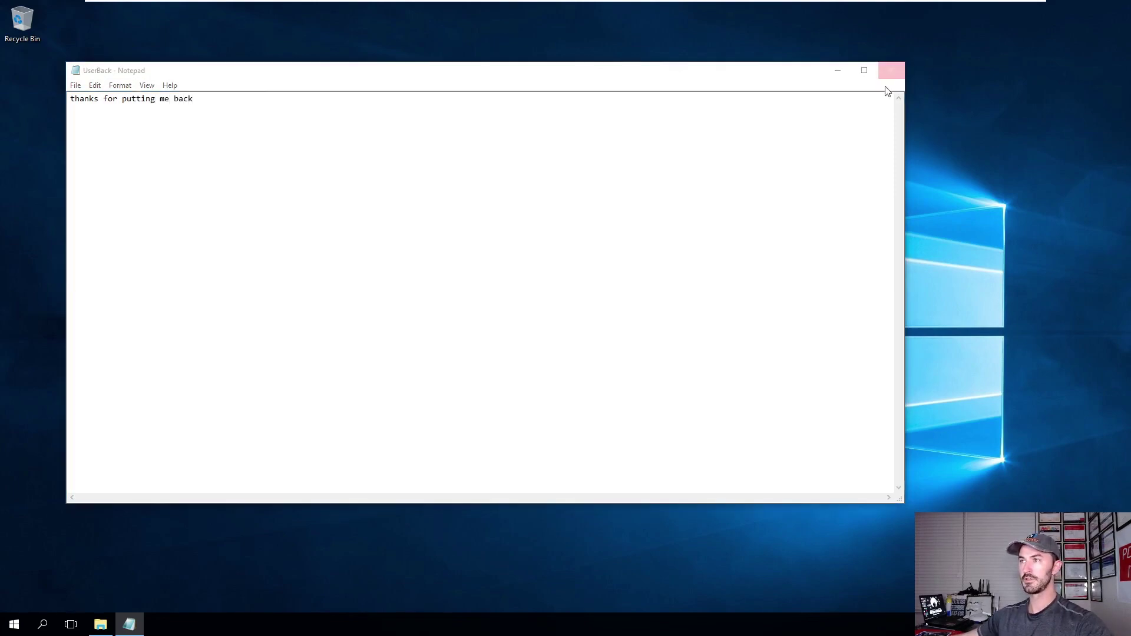
{"action": "left_click", "coordinate": [583, 319]}
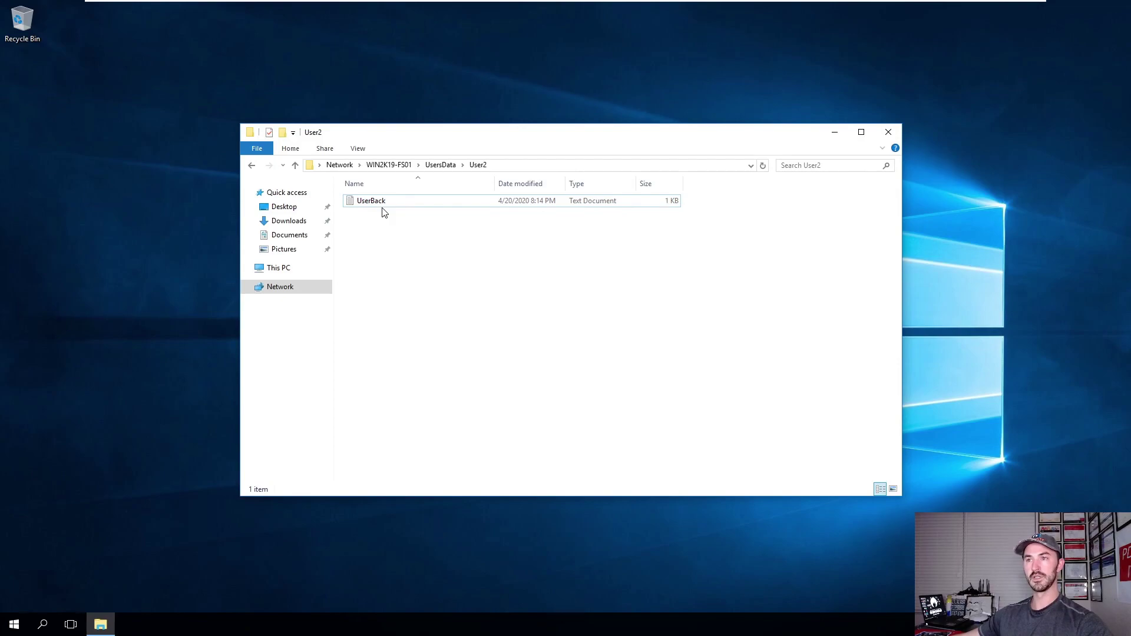
Open the User1 folder and check User2's Modify and Write permissions on the User1 file.
{"action": "left_click", "coordinate": [443, 165]}
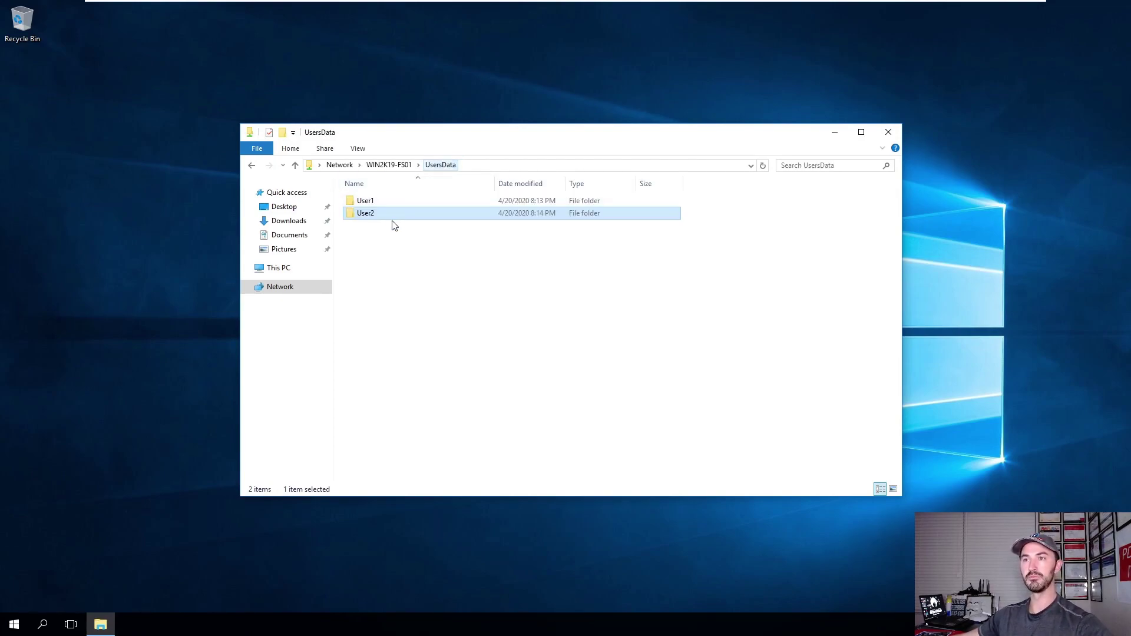
{"action": "double_click", "coordinate": [374, 203]}
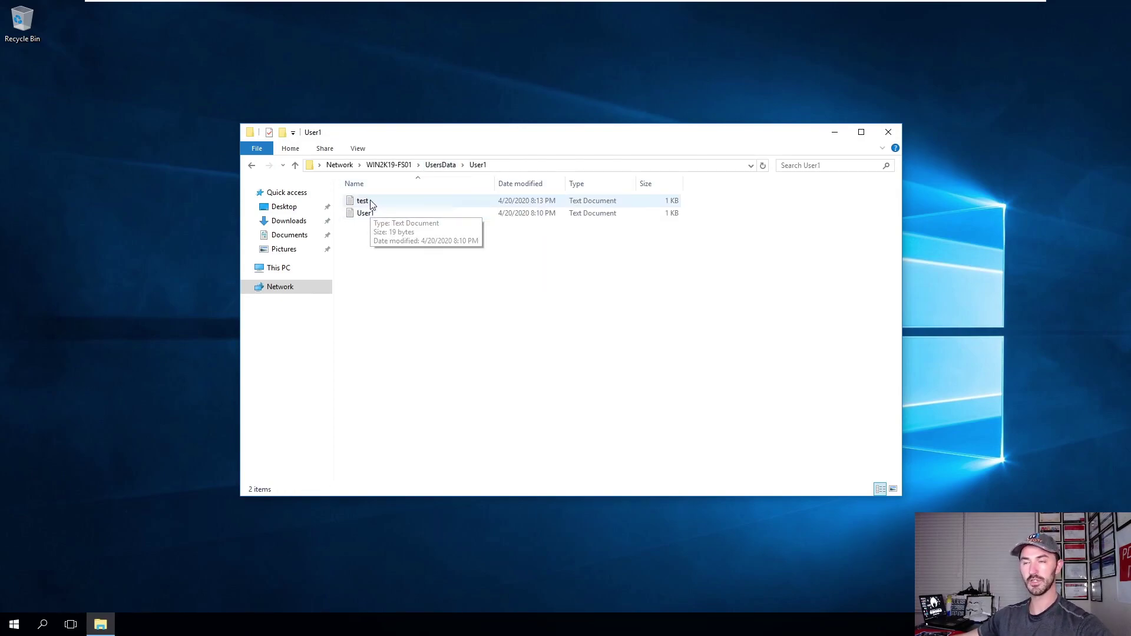
{"action": "right_click", "coordinate": [368, 216]}
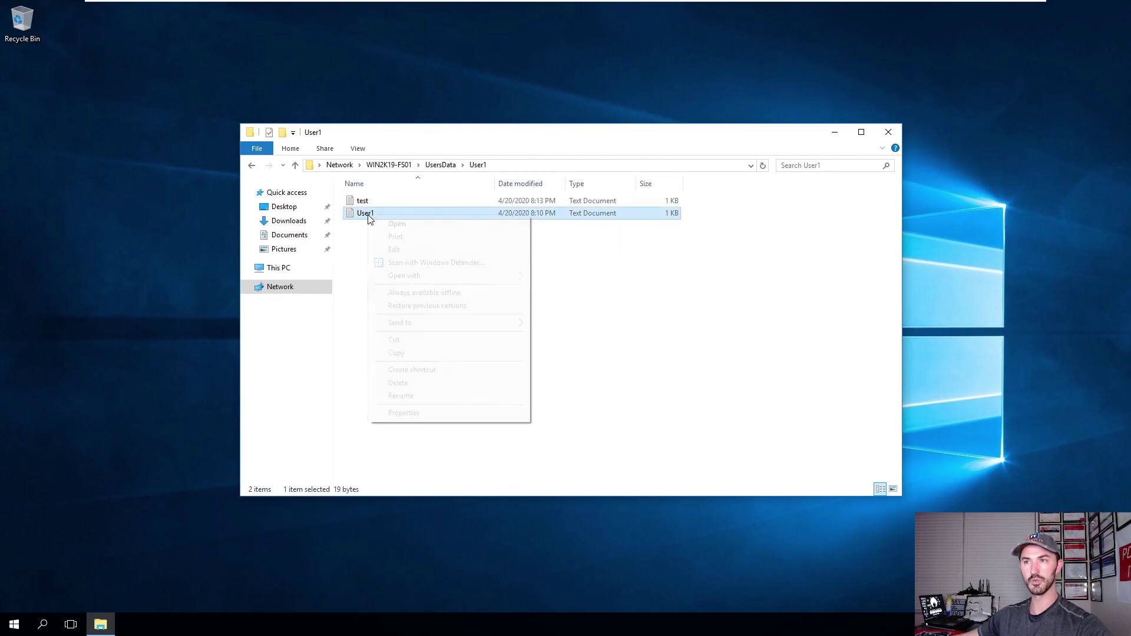
{"action": "left_click", "coordinate": [403, 413]}
{"action": "left_click", "coordinate": [420, 244]}
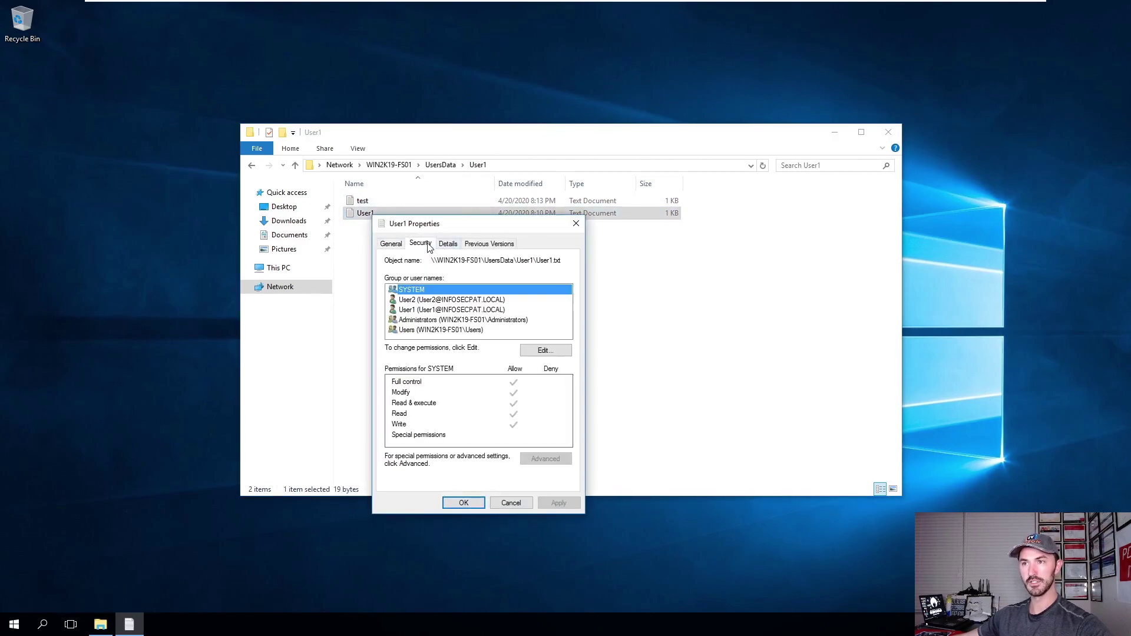
{"action": "left_click", "coordinate": [425, 302]}
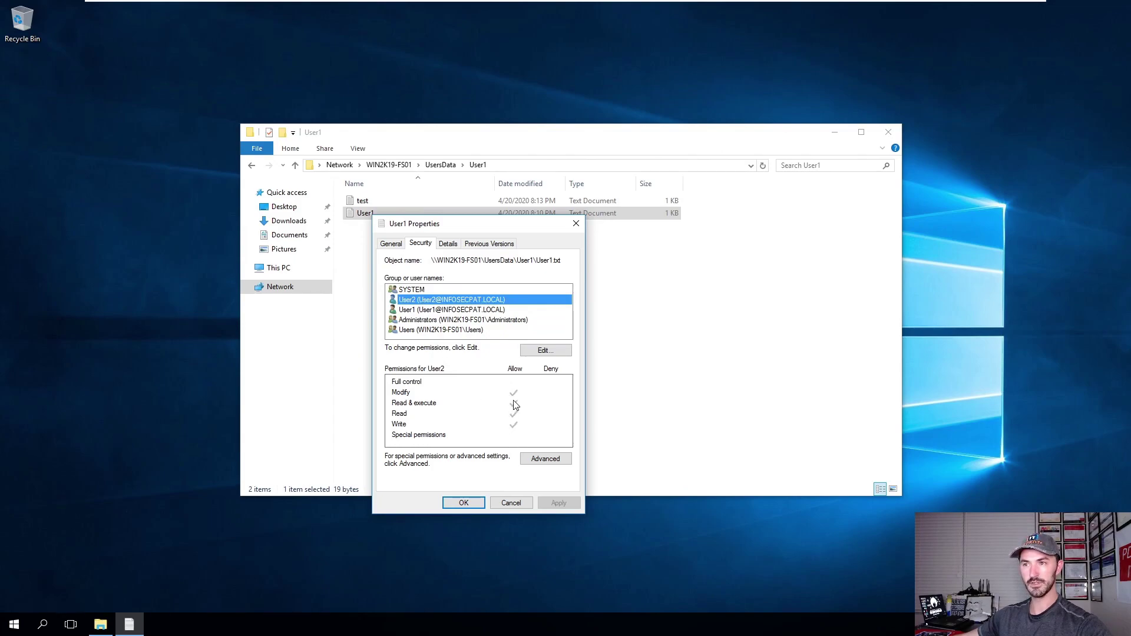
{"action": "left_click", "coordinate": [415, 394]}
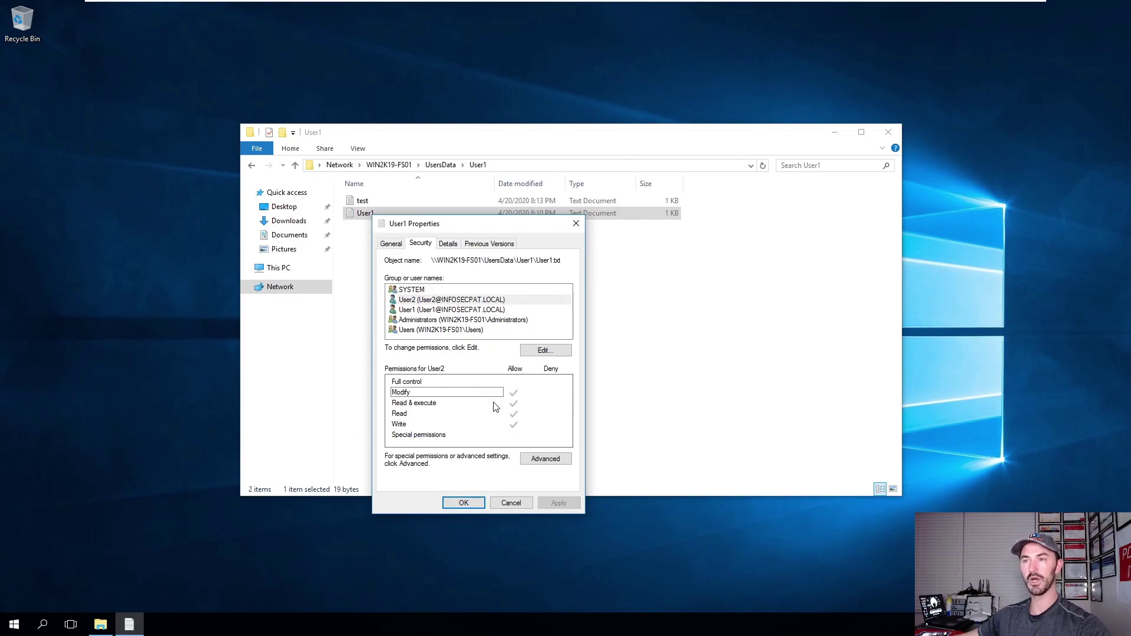
{"action": "left_click", "coordinate": [511, 503]}
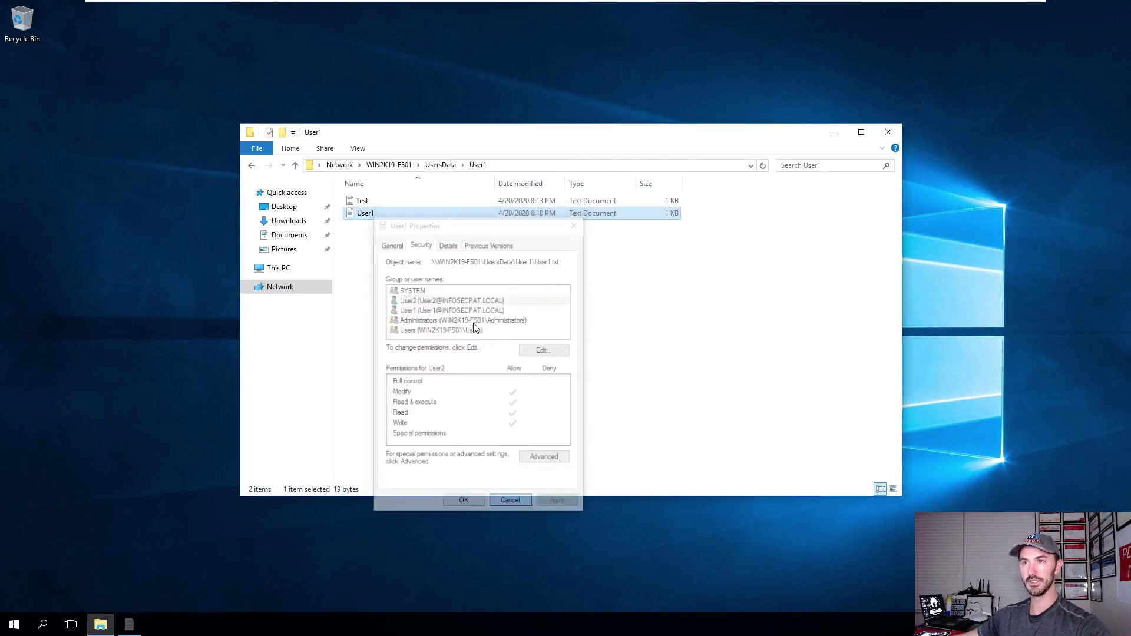
Add a thank-you line to User1.txt, save it, and reopen it to verify.
{"action": "double_click", "coordinate": [386, 214]}
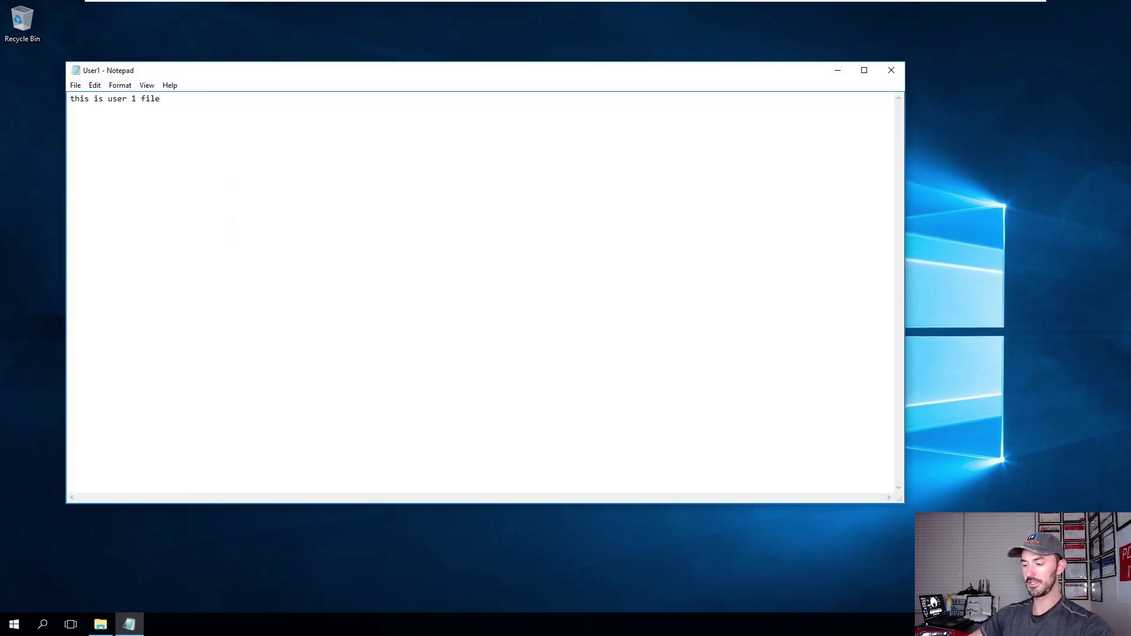
{"action": "type", "text": "got it thank you patrick"}
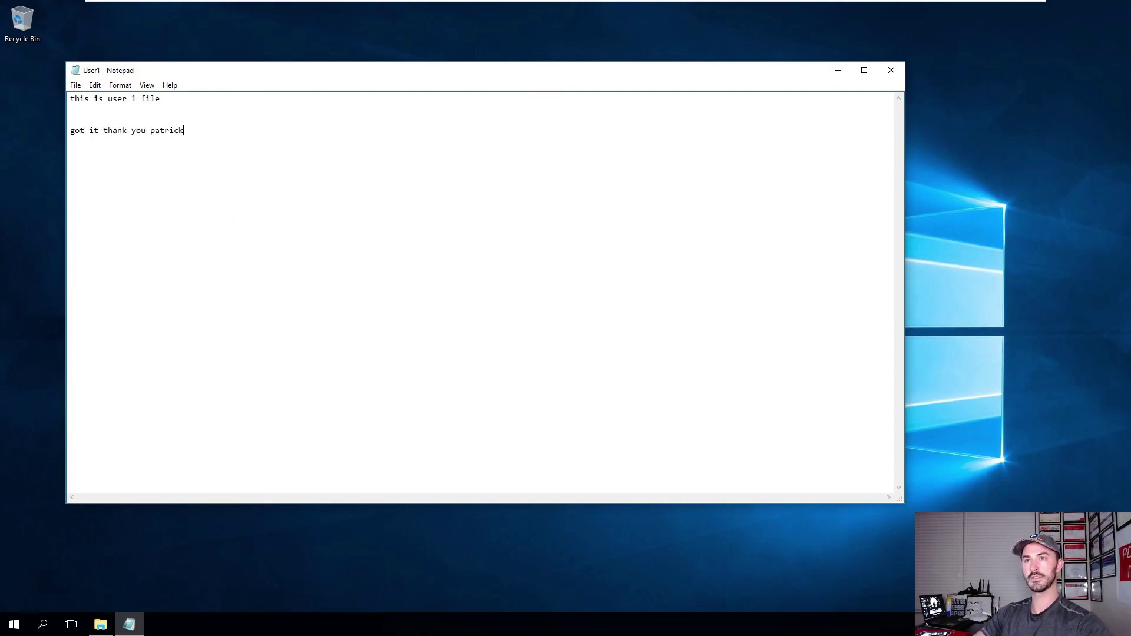
{"action": "left_click", "coordinate": [891, 70]}
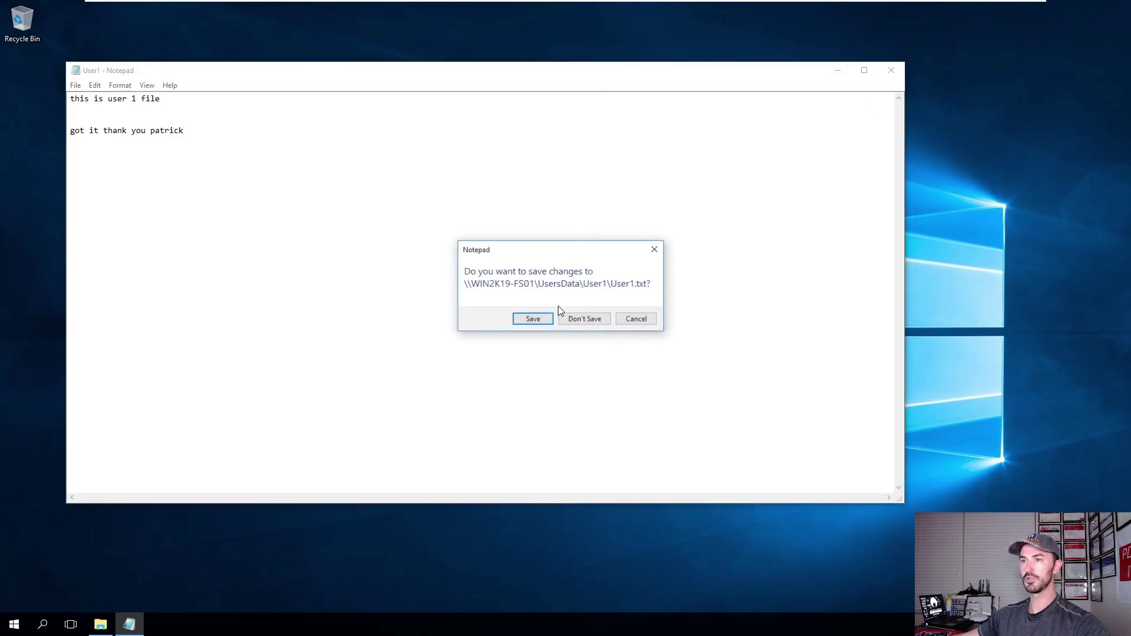
{"action": "left_click", "coordinate": [550, 319]}
{"action": "double_click", "coordinate": [386, 214]}
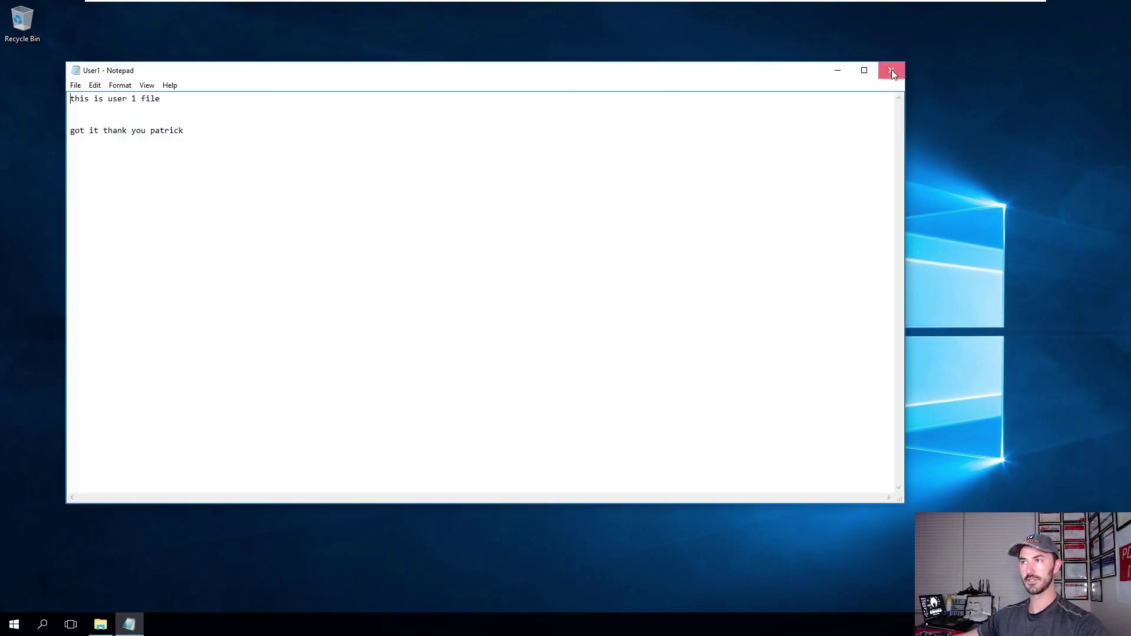
{"action": "left_click", "coordinate": [893, 70]}
{"action": "left_click", "coordinate": [469, 375]}
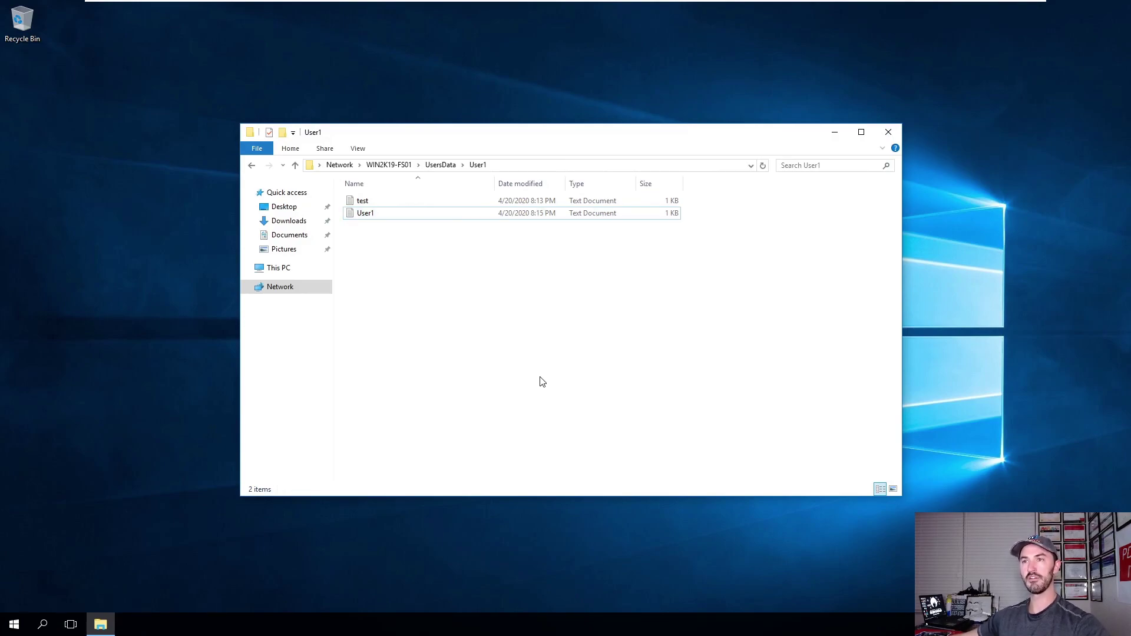
Open Map Network Drive from This PC, pick drive letter U:, and begin entering the \\win2k19\usersdata folder.
{"action": "left_click", "coordinate": [254, 169]}
{"action": "left_click", "coordinate": [373, 267]}
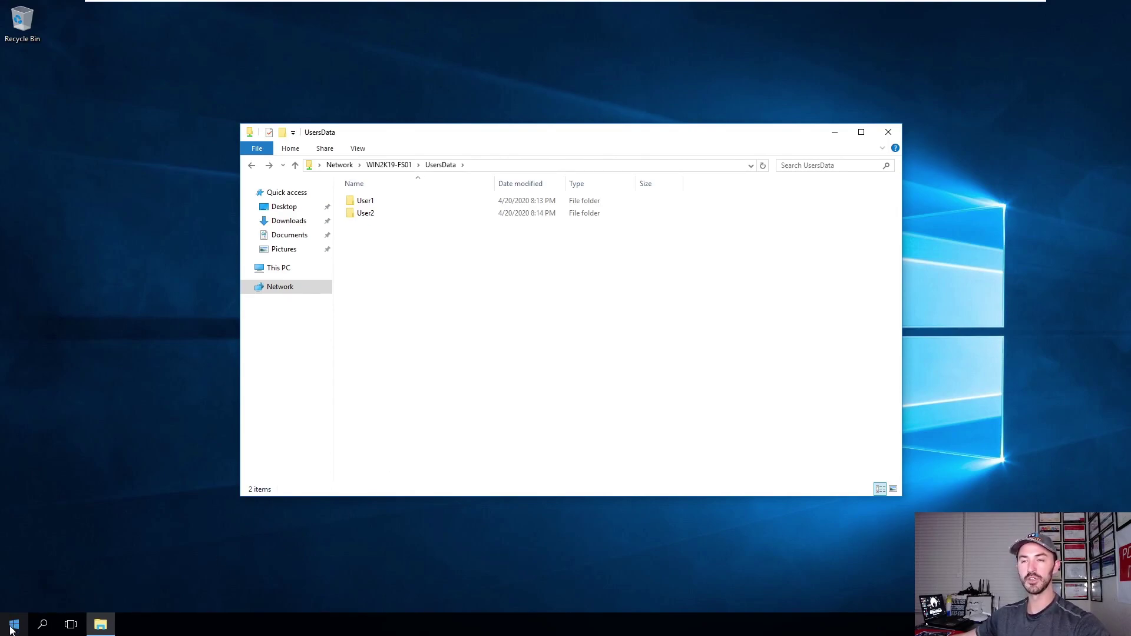
{"action": "right_click", "coordinate": [284, 274]}
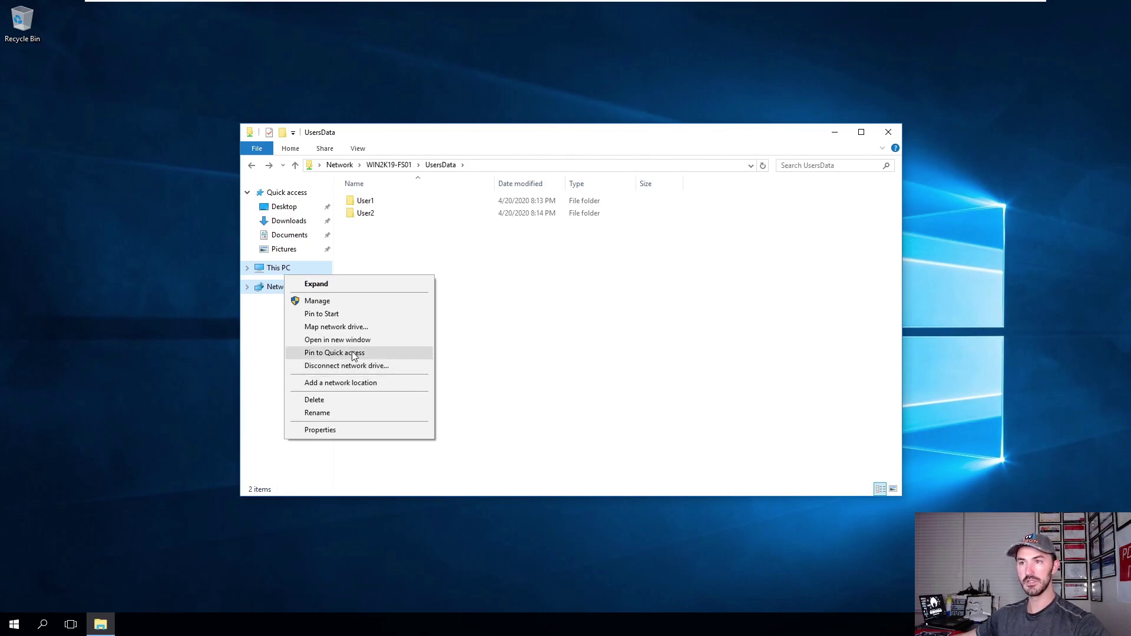
{"action": "left_click", "coordinate": [364, 327]}
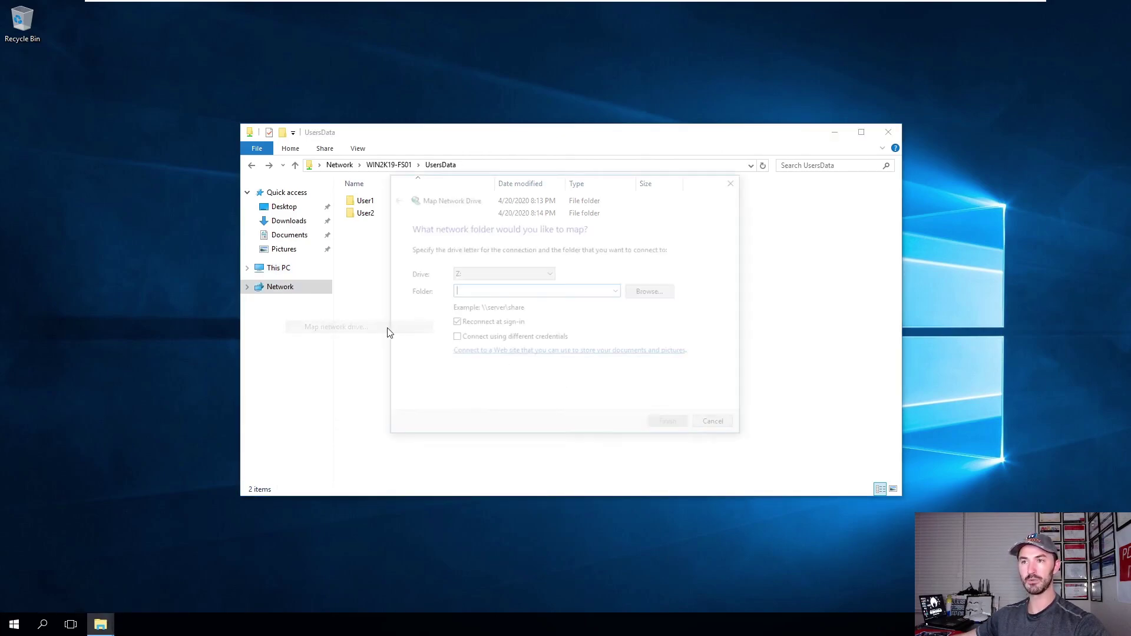
{"action": "left_click", "coordinate": [495, 274]}
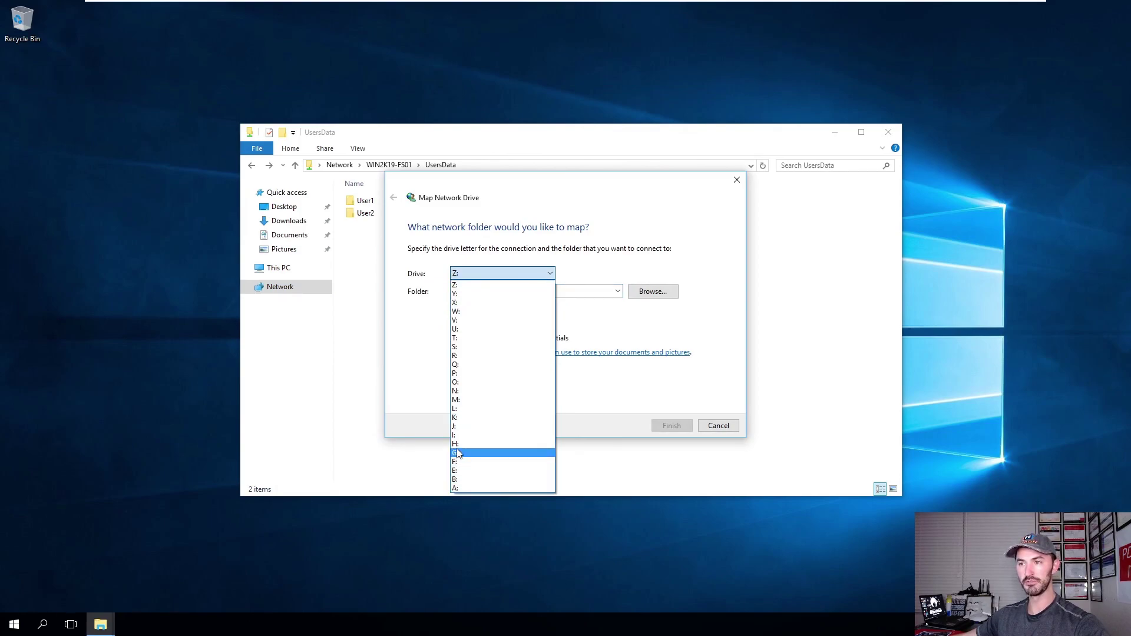
{"action": "left_click", "coordinate": [472, 329]}
{"action": "type", "text": "\\\\win2k19\\usersdata"}
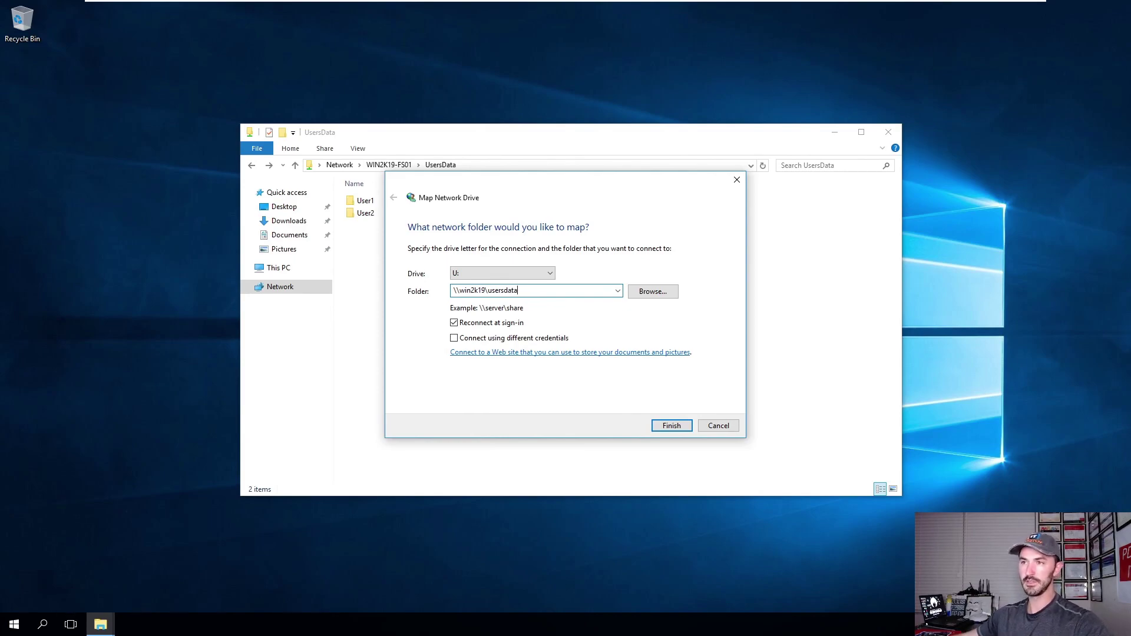
{"action": "right_click", "coordinate": [14, 624]}
Open WIN2K19-FS01's UsersData share and its User1 folder in a new window.
{"action": "left_click", "coordinate": [70, 567]}
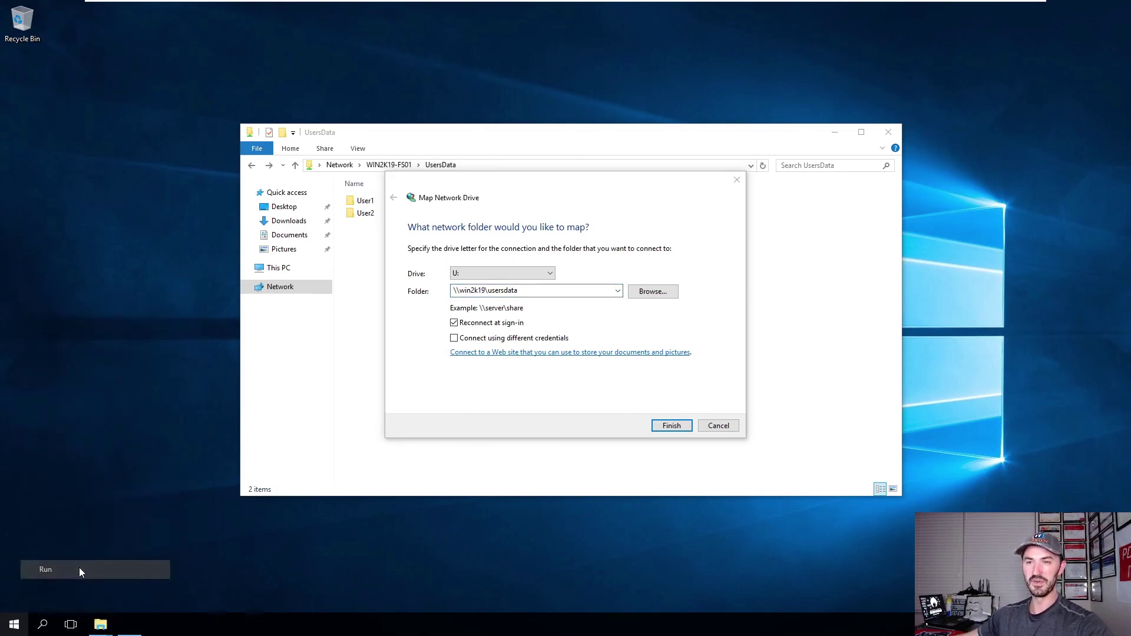
{"action": "left_click", "coordinate": [110, 587]}
{"action": "double_click", "coordinate": [430, 214]}
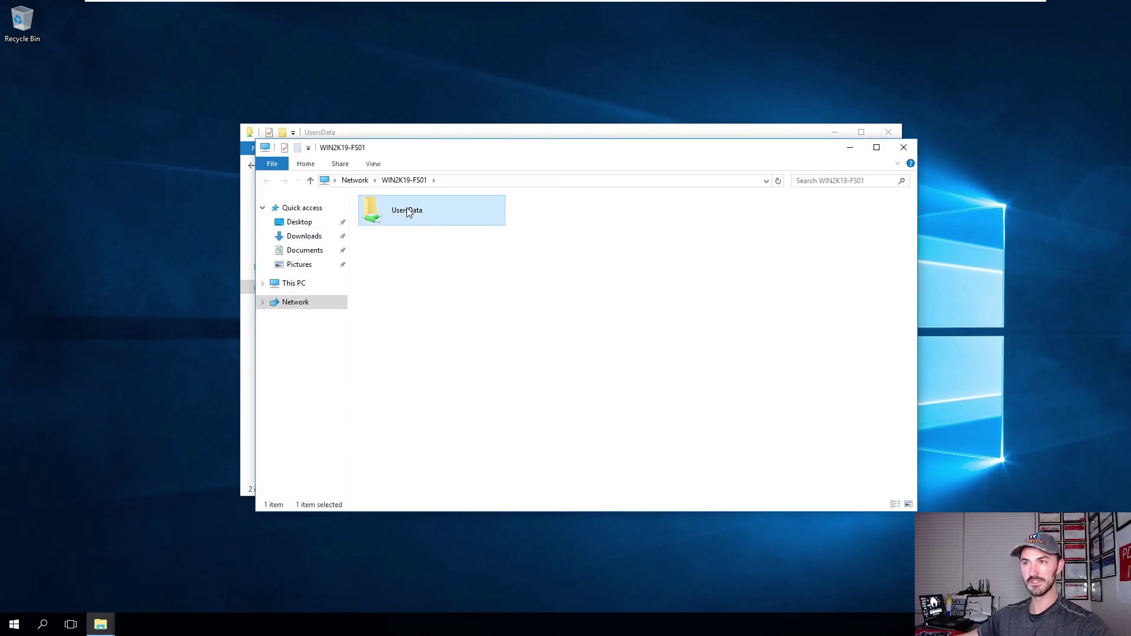
{"action": "double_click", "coordinate": [429, 214]}
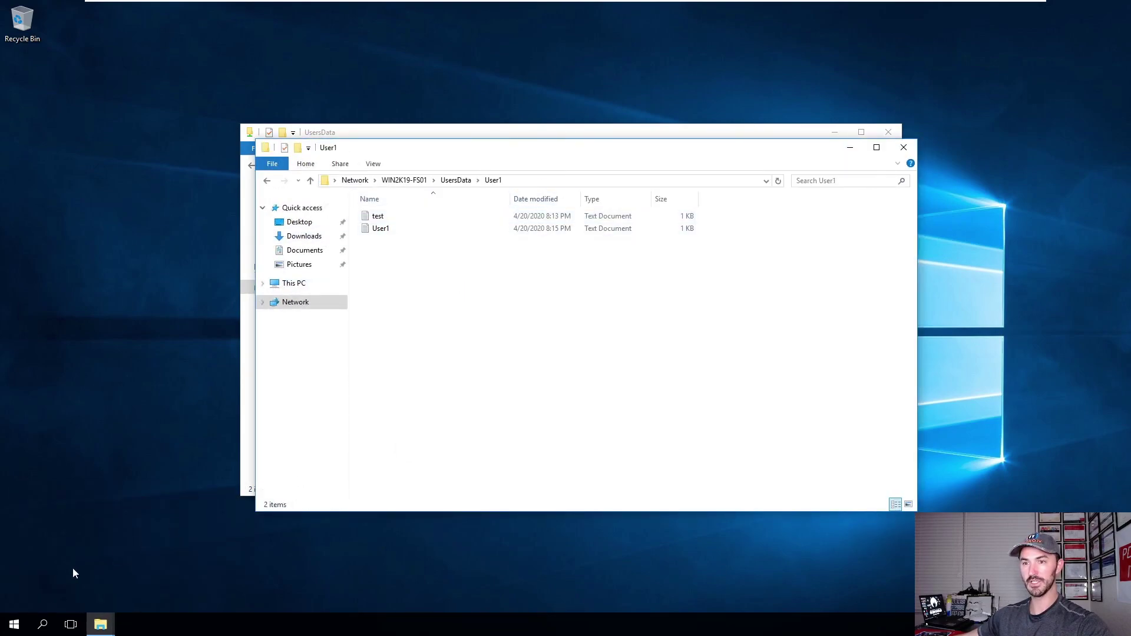
Confirm the signed-in account from the Start menu and by running whoami in cmd.
{"action": "left_click", "coordinate": [14, 623]}
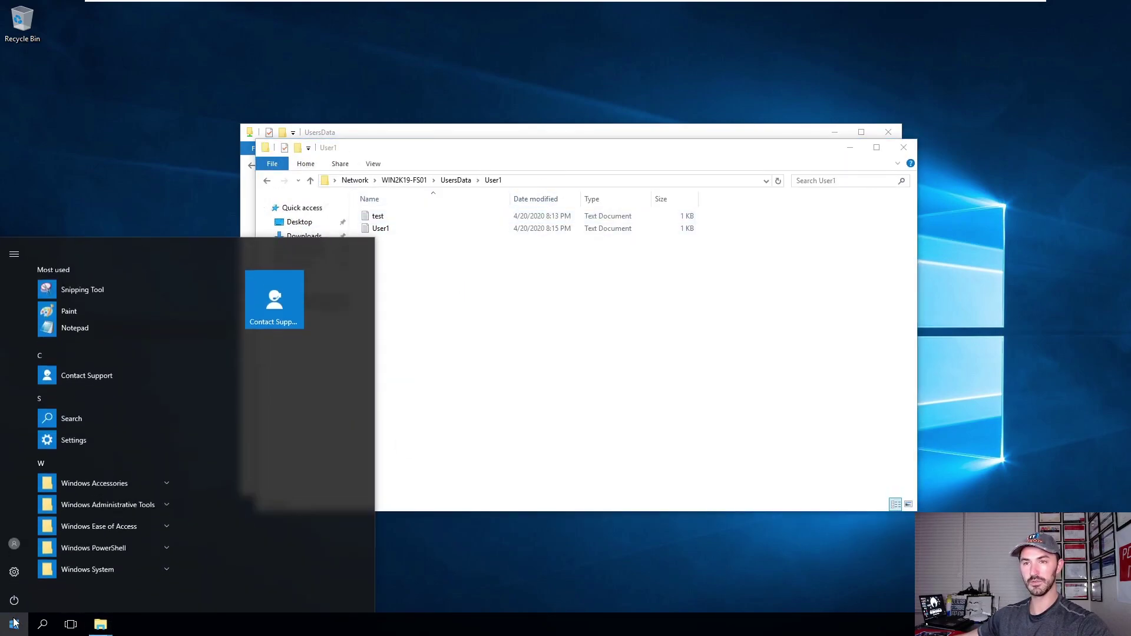
{"action": "left_click", "coordinate": [14, 544]}
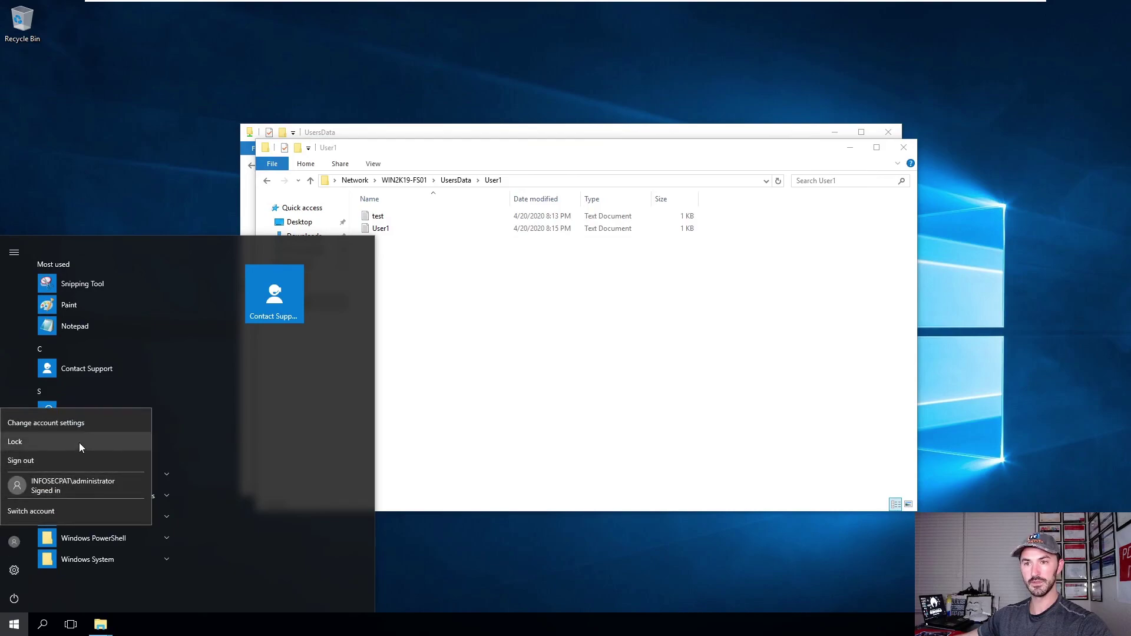
{"action": "left_click", "coordinate": [546, 460]}
{"action": "mouse_move", "coordinate": [596, 3]}
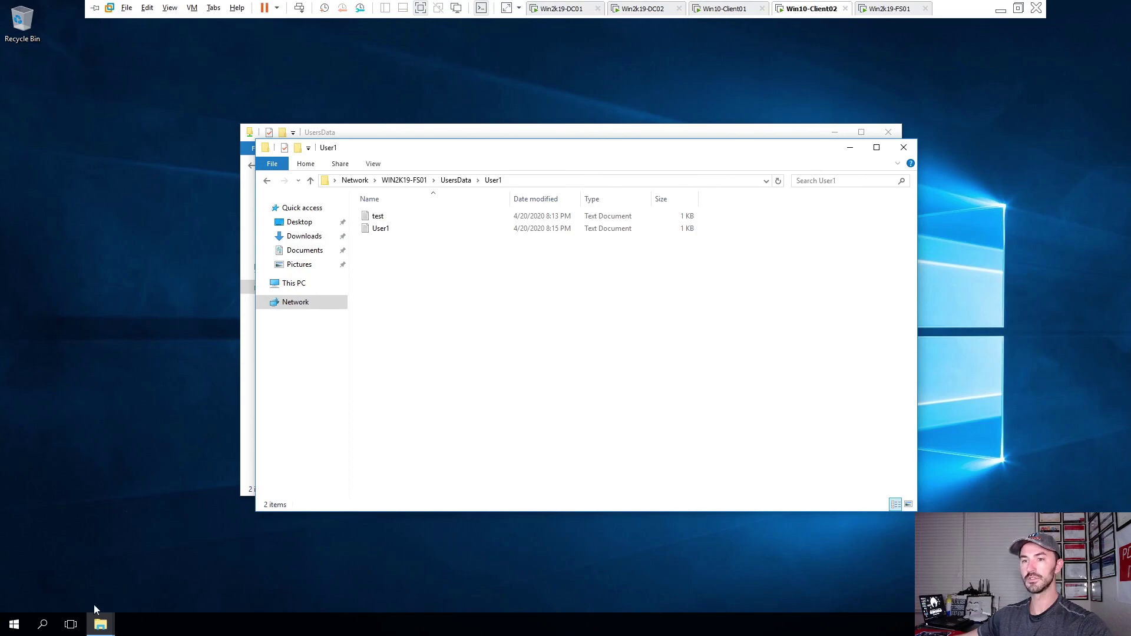
{"action": "right_click", "coordinate": [14, 624]}
{"action": "left_click", "coordinate": [44, 564]}
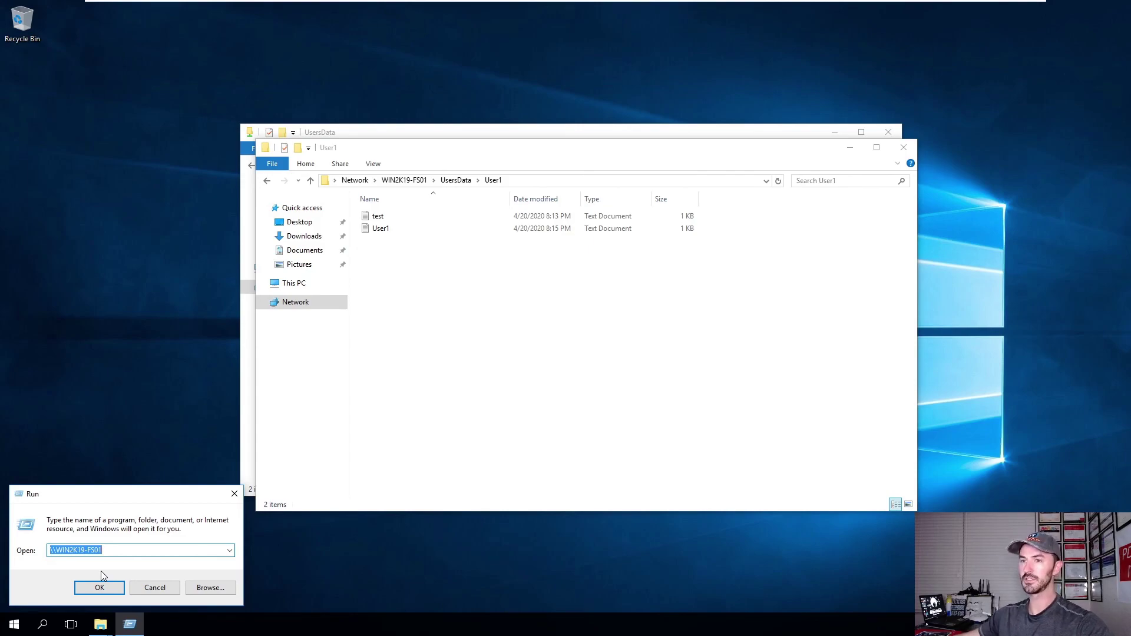
{"action": "type", "text": "cmd"}
{"action": "key", "text": "Return"}
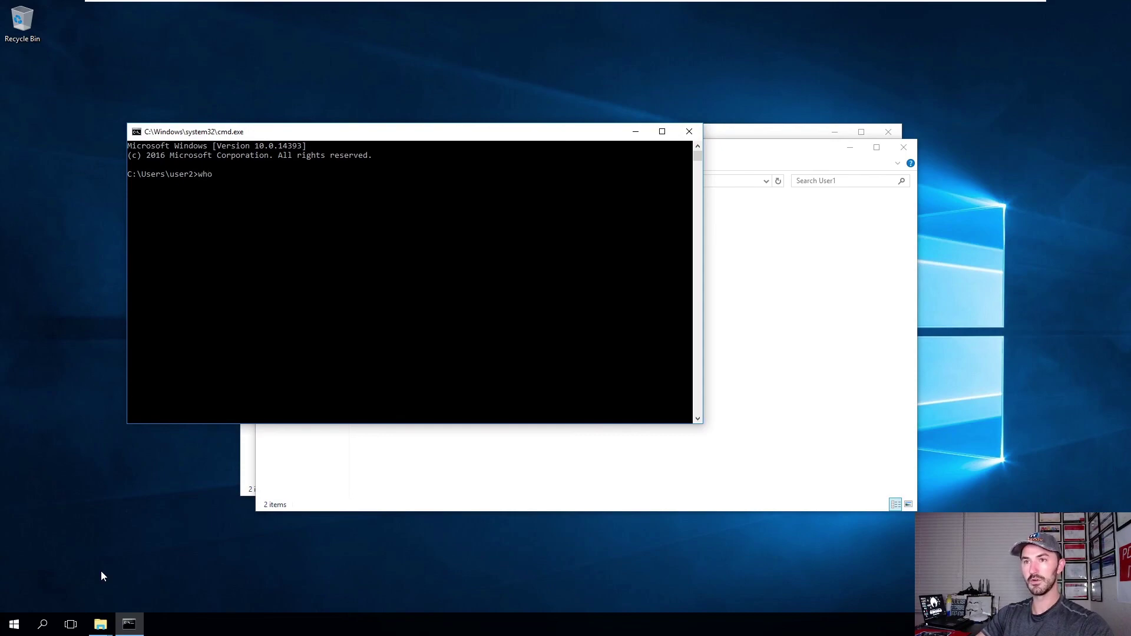
{"action": "type", "text": "whoami"}
{"action": "key", "text": "Return"}
{"action": "left_click_drag", "start_coordinate": [211, 184], "coordinate": [151, 184]}
Minimise the command prompt, open UsersData\User2, and select its full folder path.
{"action": "left_click", "coordinate": [628, 134]}
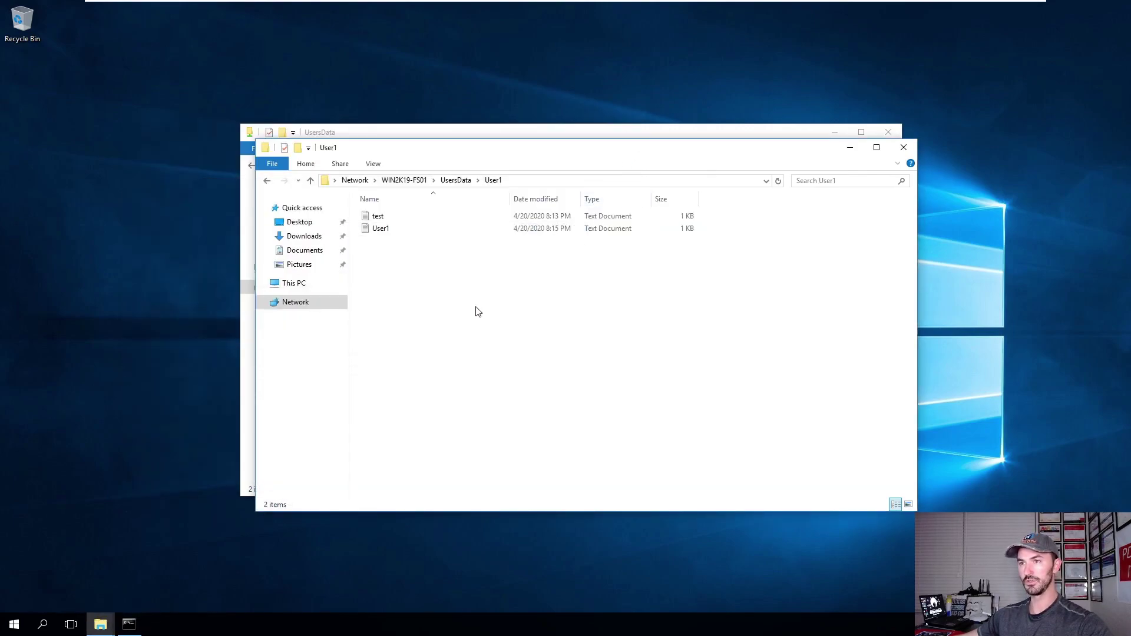
{"action": "left_click", "coordinate": [463, 181]}
{"action": "double_click", "coordinate": [405, 229]}
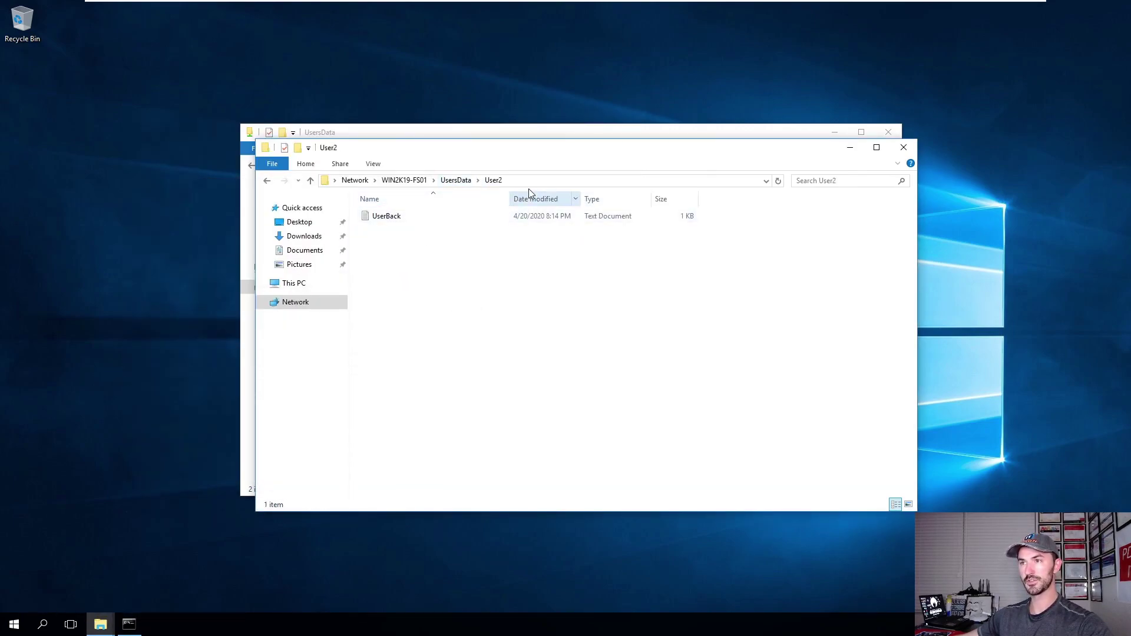
{"action": "left_click", "coordinate": [553, 181]}
{"action": "key", "text": "ctrl+c"}
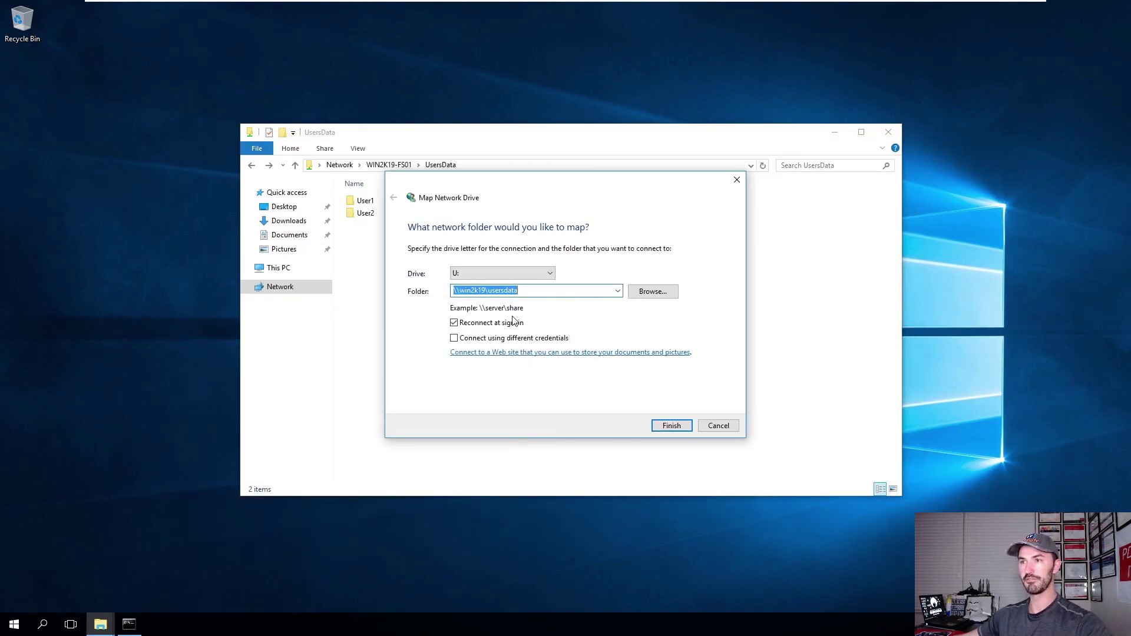
Finish mapping U: to the pasted \\WIN2K19-FS01\UsersData\User2 path.
{"action": "type", "text": "\\win2k19\\usersdata"}
{"action": "left_click_drag", "start_coordinate": [478, 291], "coordinate": [432, 294]}
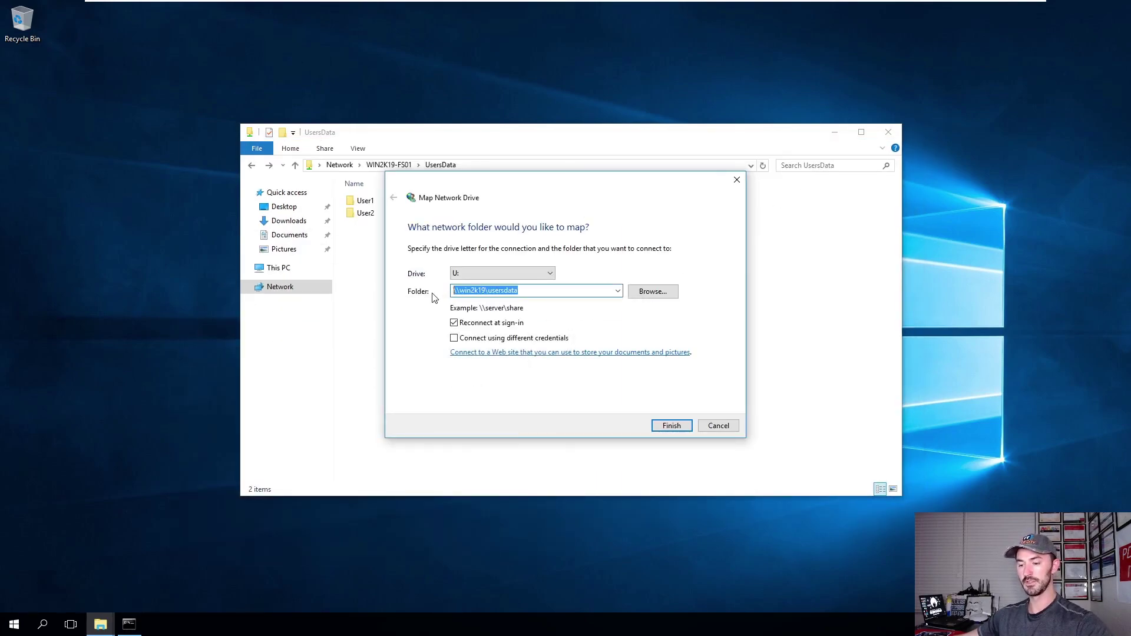
{"action": "key", "text": "ctrl+v"}
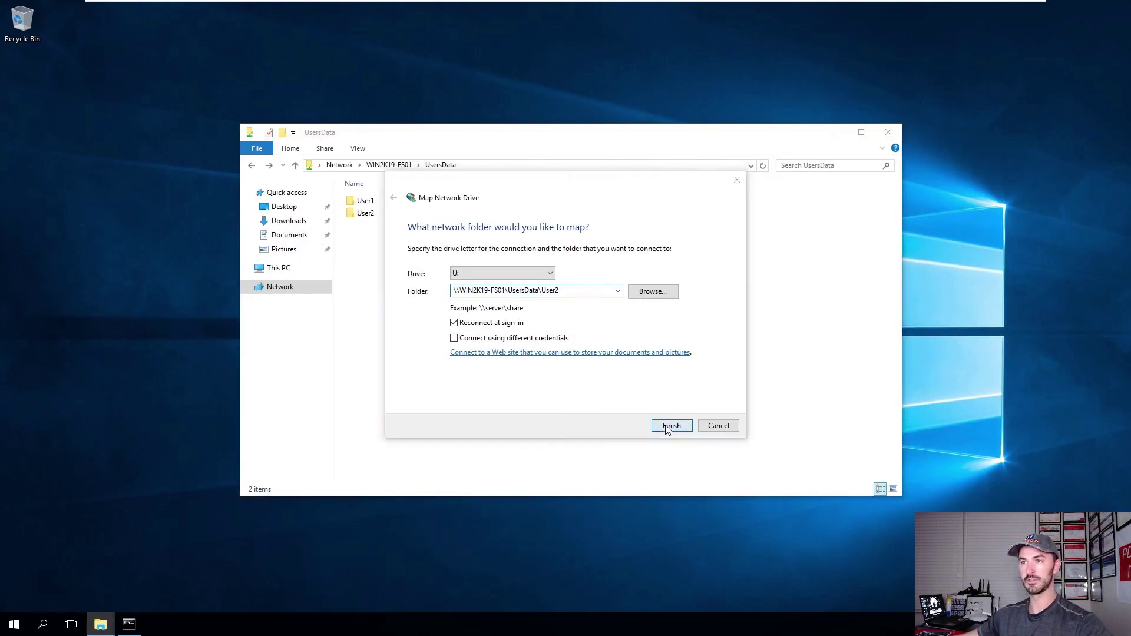
{"action": "left_click", "coordinate": [667, 426]}
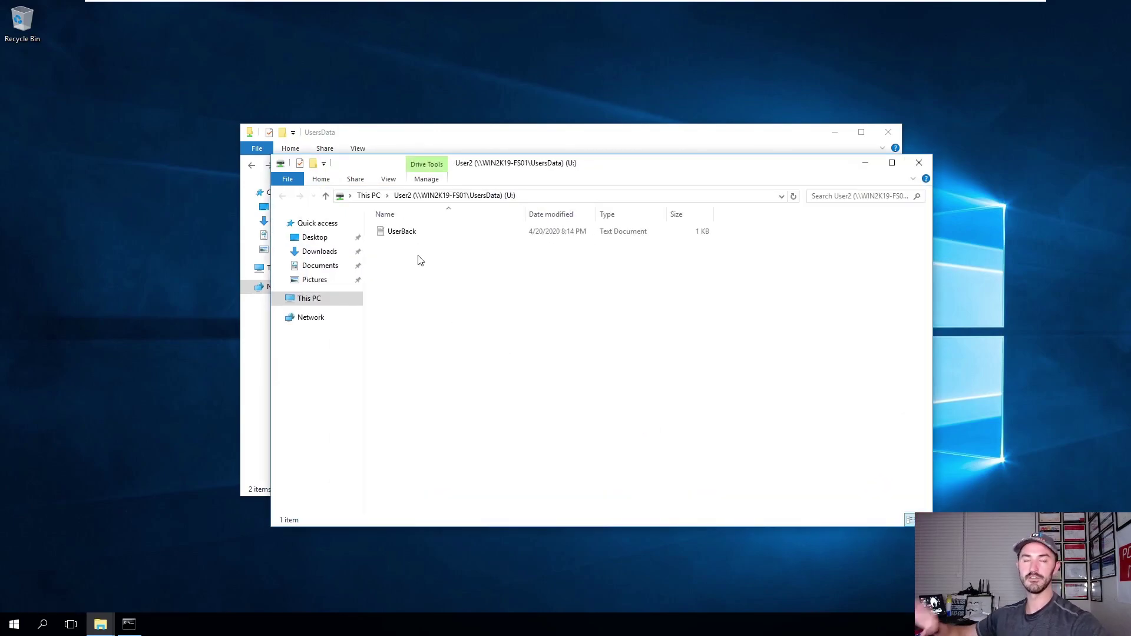
Switch This PC to the Details layout and widen its columns.
{"action": "left_click", "coordinate": [310, 298]}
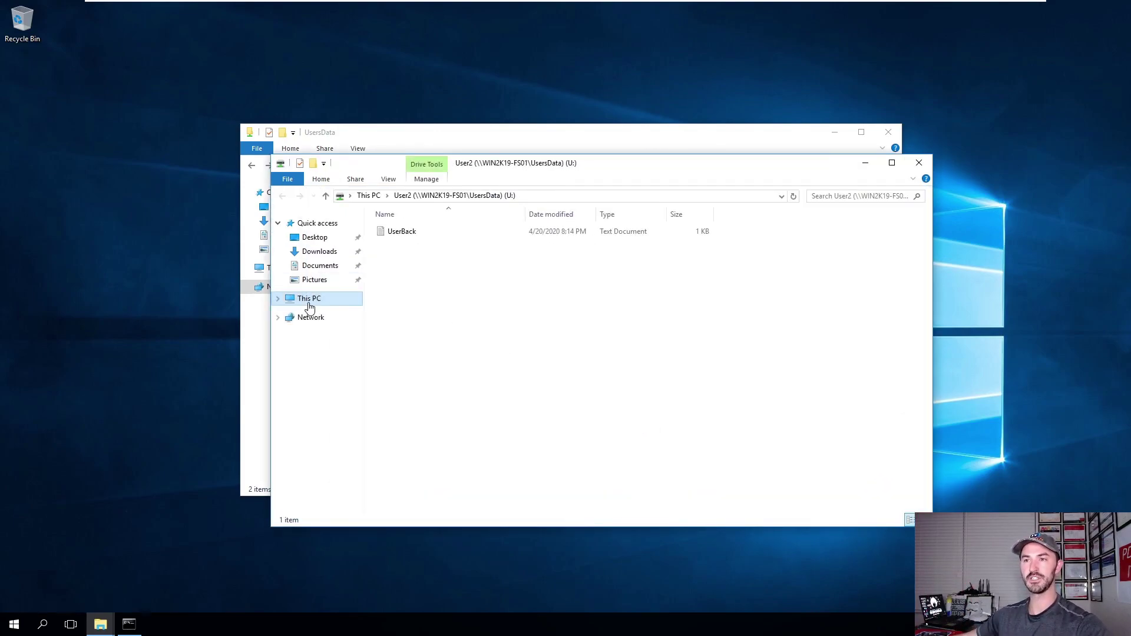
{"action": "right_click", "coordinate": [496, 437]}
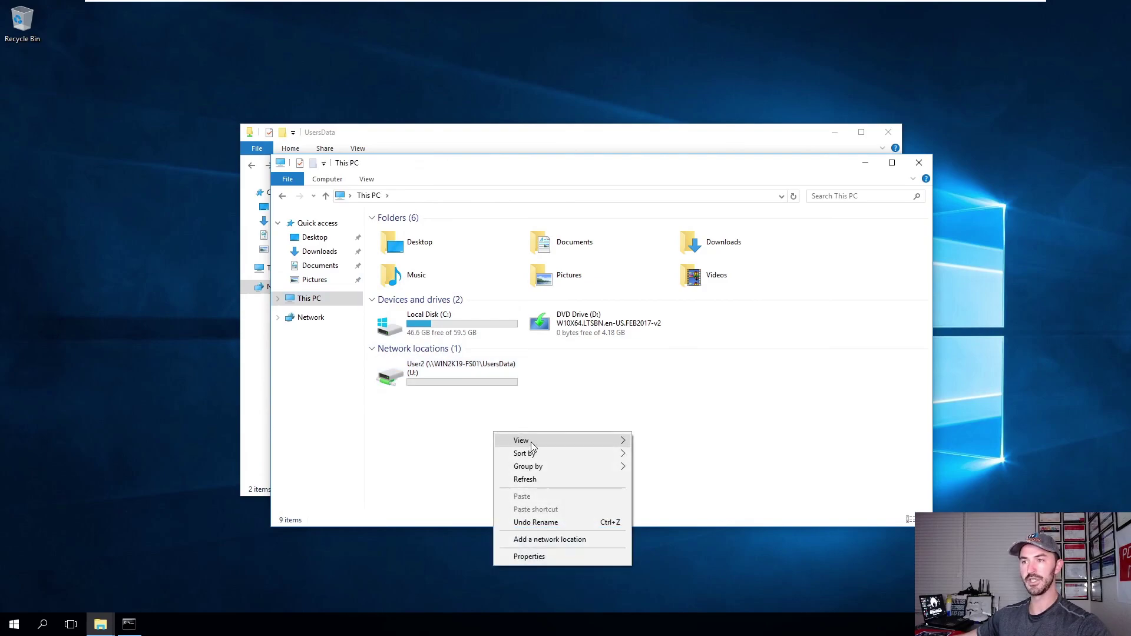
{"action": "mouse_move", "coordinate": [530, 440]}
{"action": "left_click", "coordinate": [684, 504]}
{"action": "left_click_drag", "start_coordinate": [459, 215], "coordinate": [704, 216]}
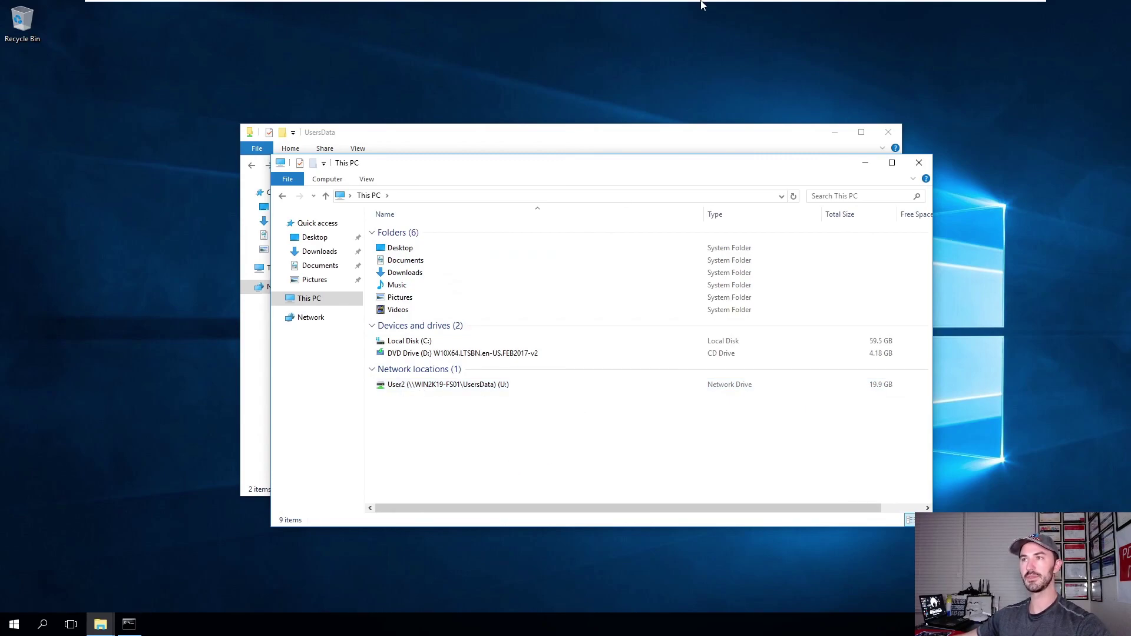
On Win10-Client01, map drive U: to the copied User1 share path.
{"action": "left_click", "coordinate": [718, 11]}
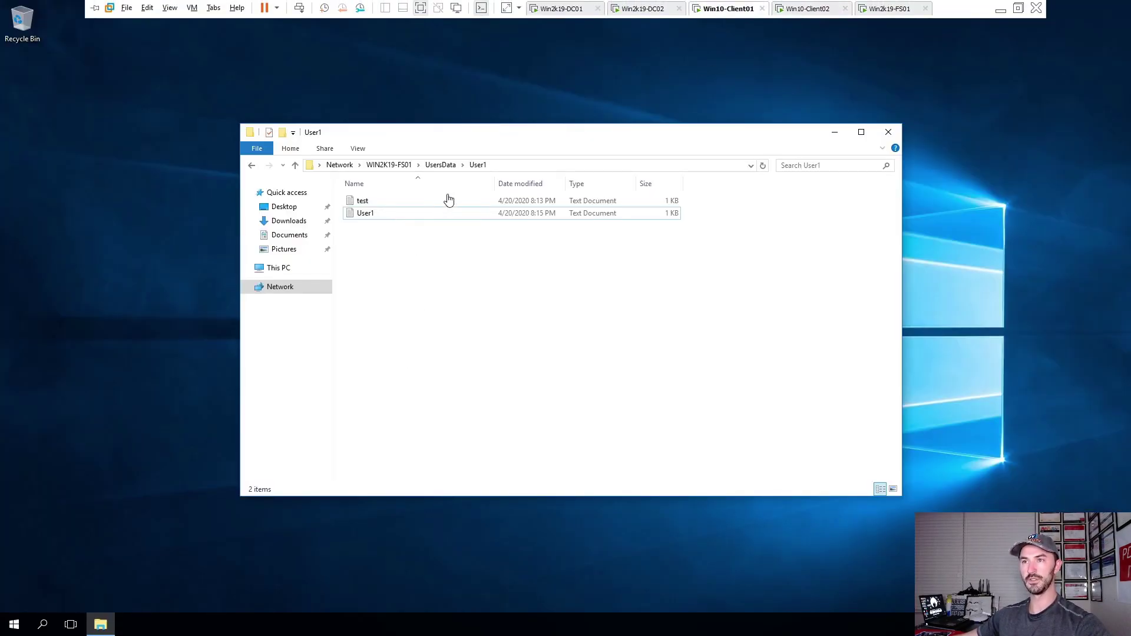
{"action": "left_click", "coordinate": [515, 166]}
{"action": "key", "text": "ctrl+c"}
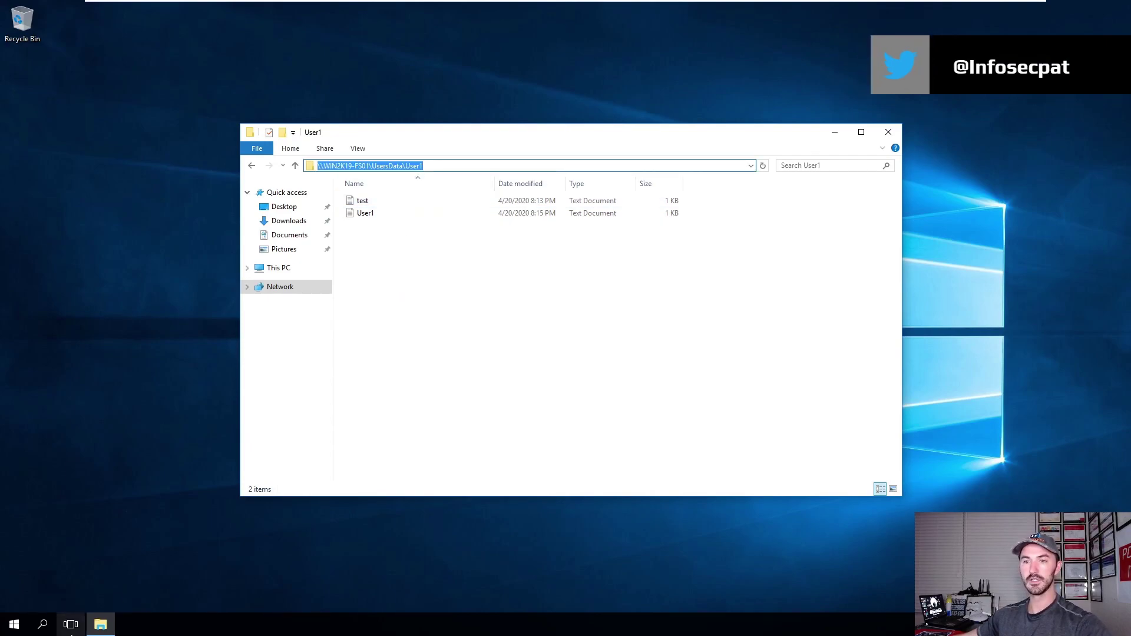
{"action": "left_click", "coordinate": [15, 624]}
{"action": "left_click", "coordinate": [495, 323]}
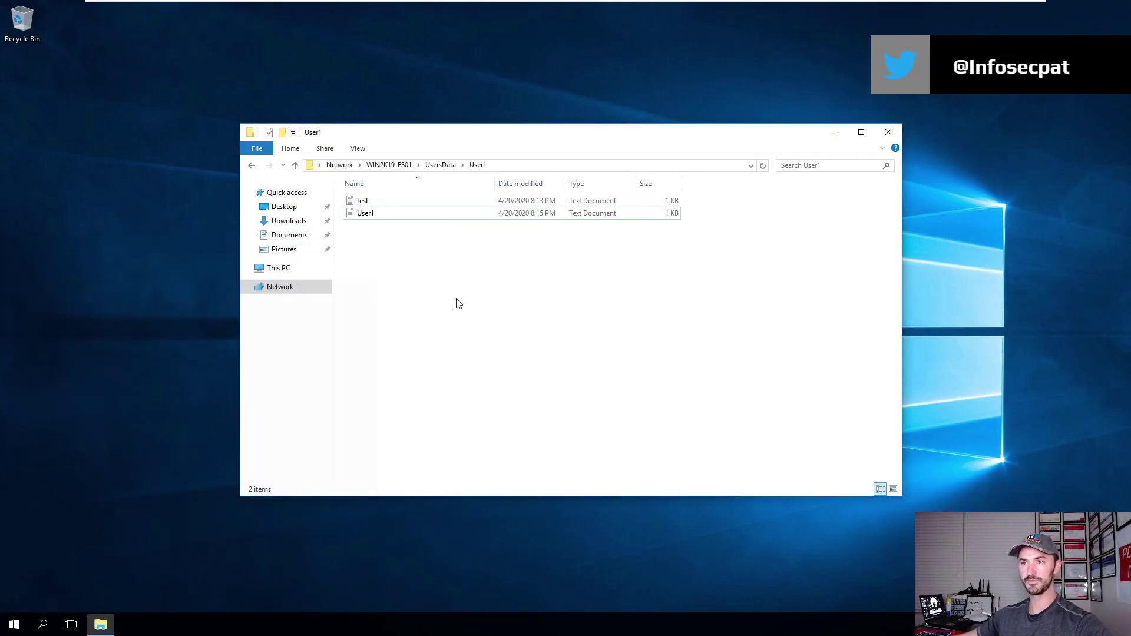
{"action": "right_click", "coordinate": [282, 270]}
{"action": "left_click", "coordinate": [318, 316]}
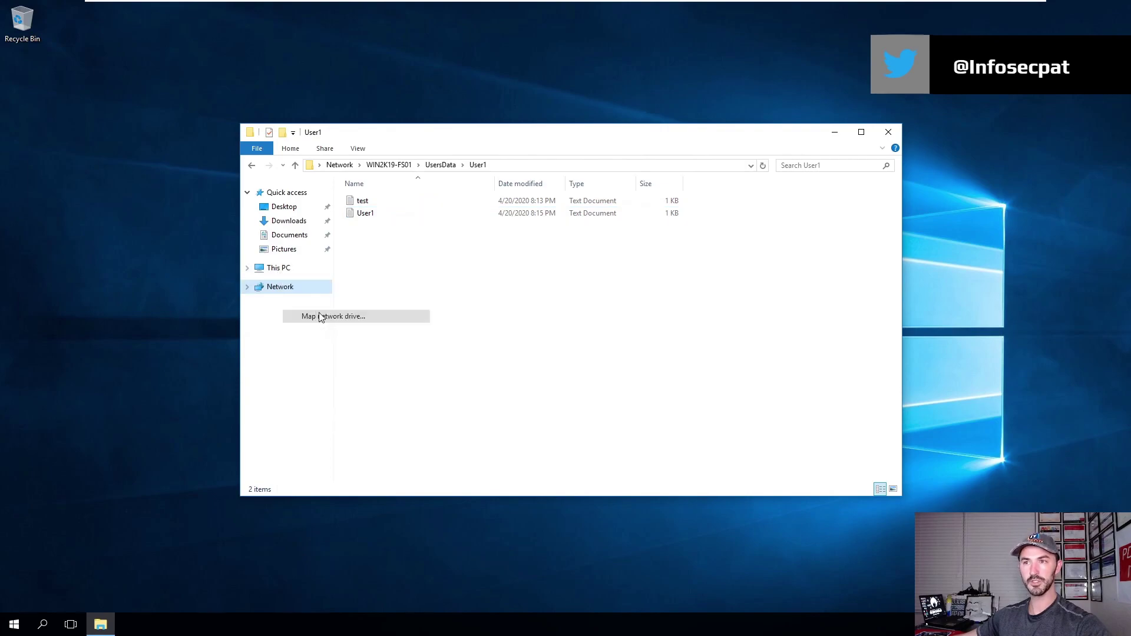
{"action": "left_click", "coordinate": [479, 275]}
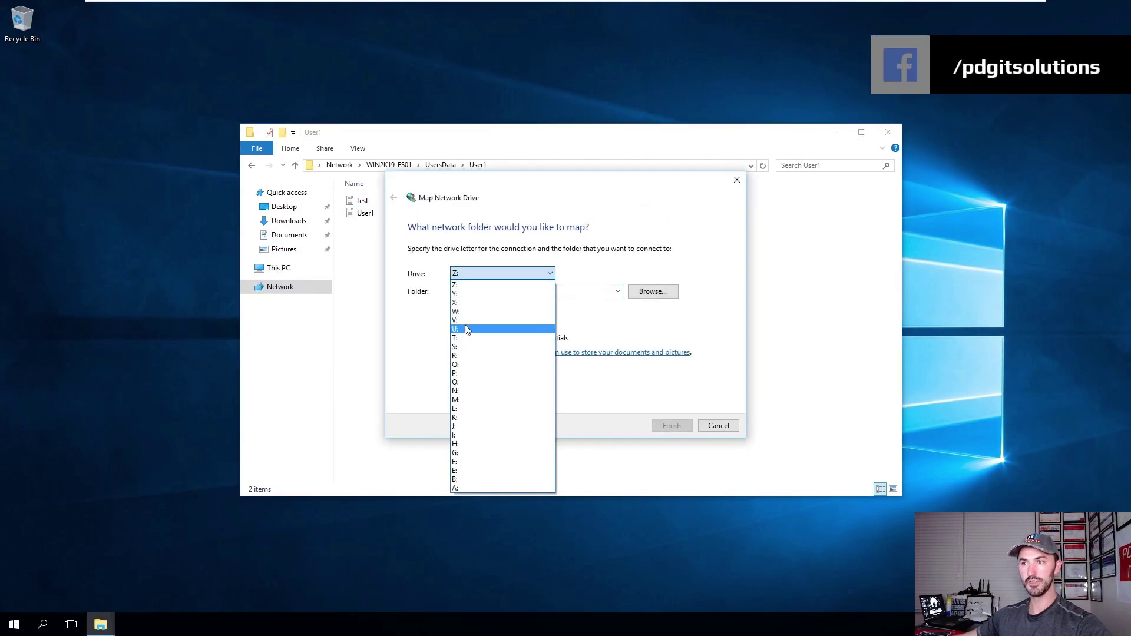
{"action": "left_click", "coordinate": [466, 328]}
{"action": "key", "text": "ctrl+v"}
{"action": "left_click", "coordinate": [666, 426]}
Show This PC in Details layout, maximised, with a widened Name column.
{"action": "left_click", "coordinate": [903, 148]}
{"action": "left_click", "coordinate": [279, 268]}
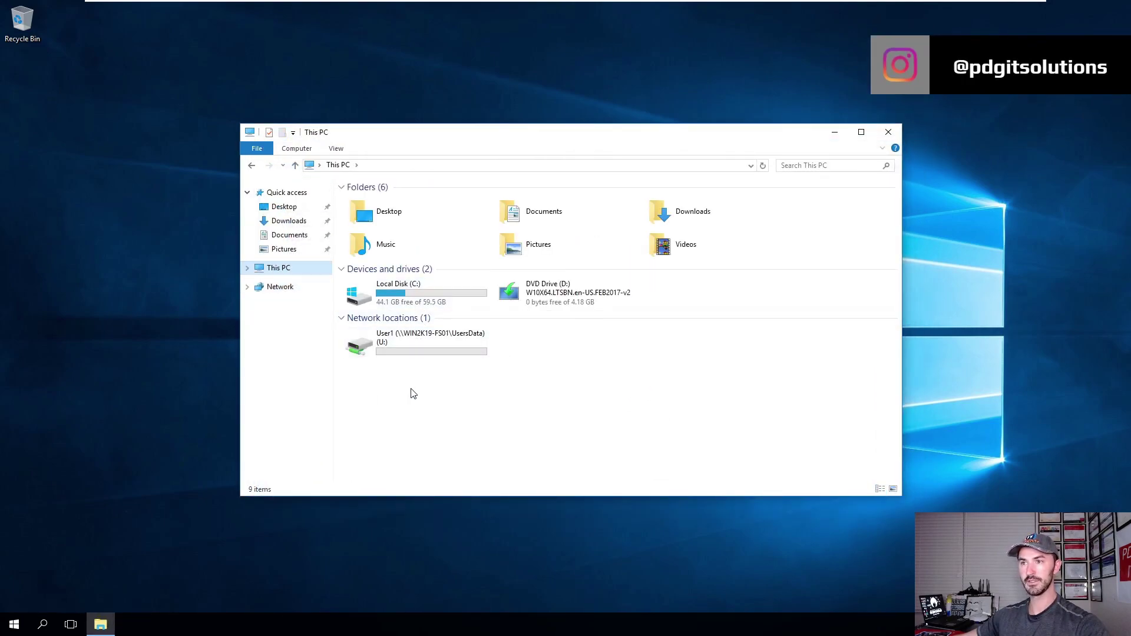
{"action": "right_click", "coordinate": [426, 394]}
{"action": "mouse_move", "coordinate": [555, 407]}
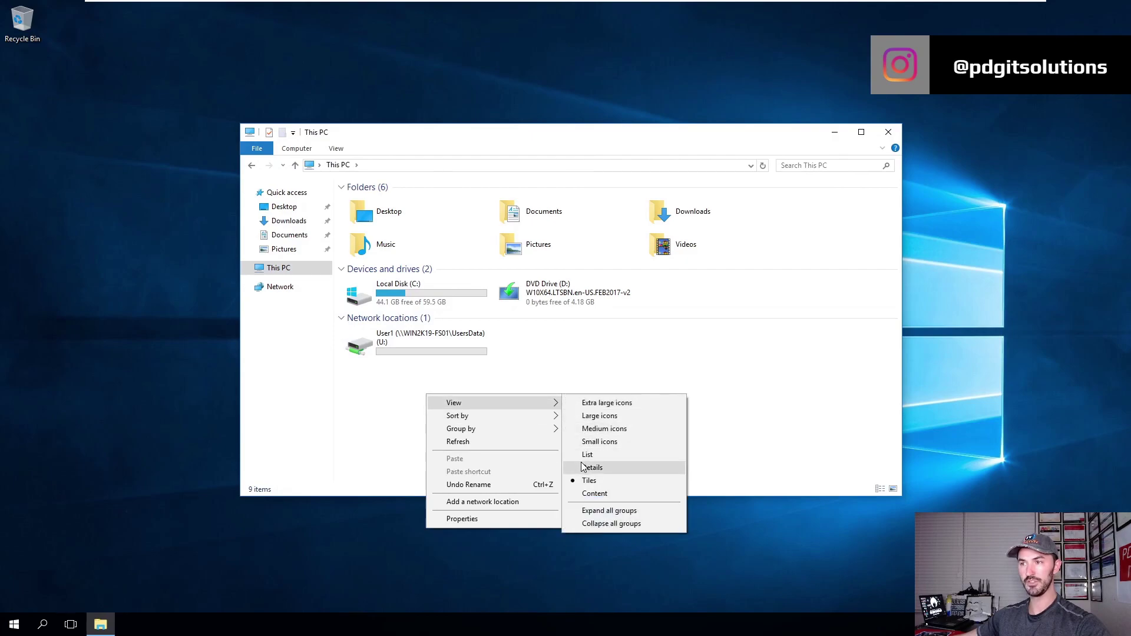
{"action": "left_click", "coordinate": [590, 467]}
{"action": "double_click", "coordinate": [493, 143]}
{"action": "left_click_drag", "start_coordinate": [193, 57], "coordinate": [403, 83]}
Create a new text document named SERVER on the mapped U: drive.
{"action": "left_click", "coordinate": [143, 229]}
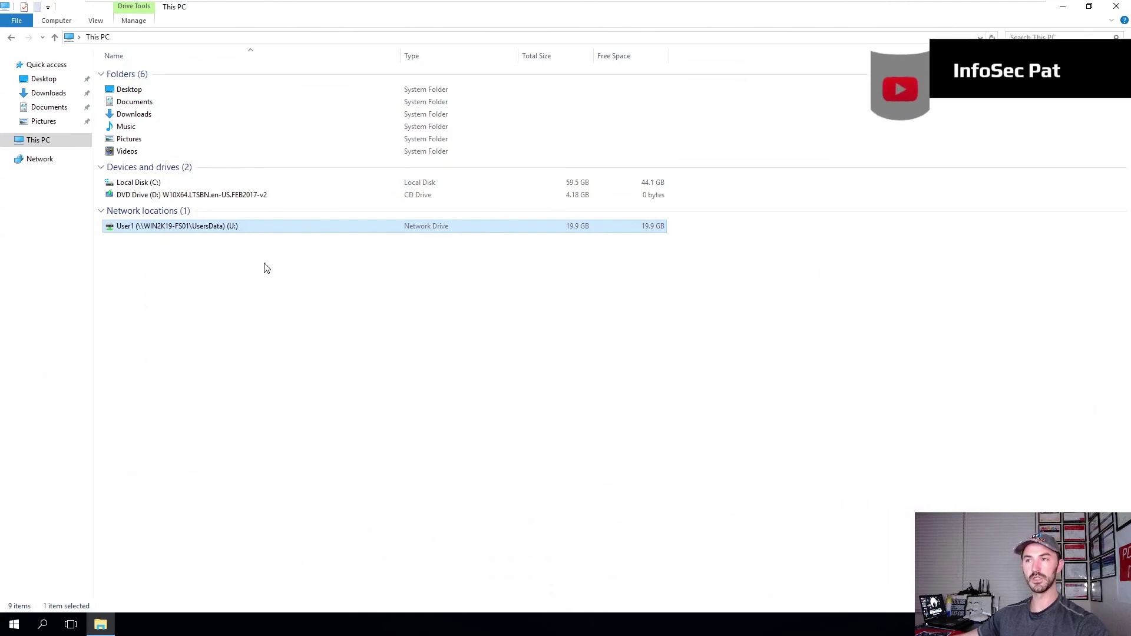
{"action": "double_click", "coordinate": [183, 229]}
{"action": "right_click", "coordinate": [181, 198]}
{"action": "mouse_move", "coordinate": [259, 323]}
{"action": "left_click", "coordinate": [347, 389]}
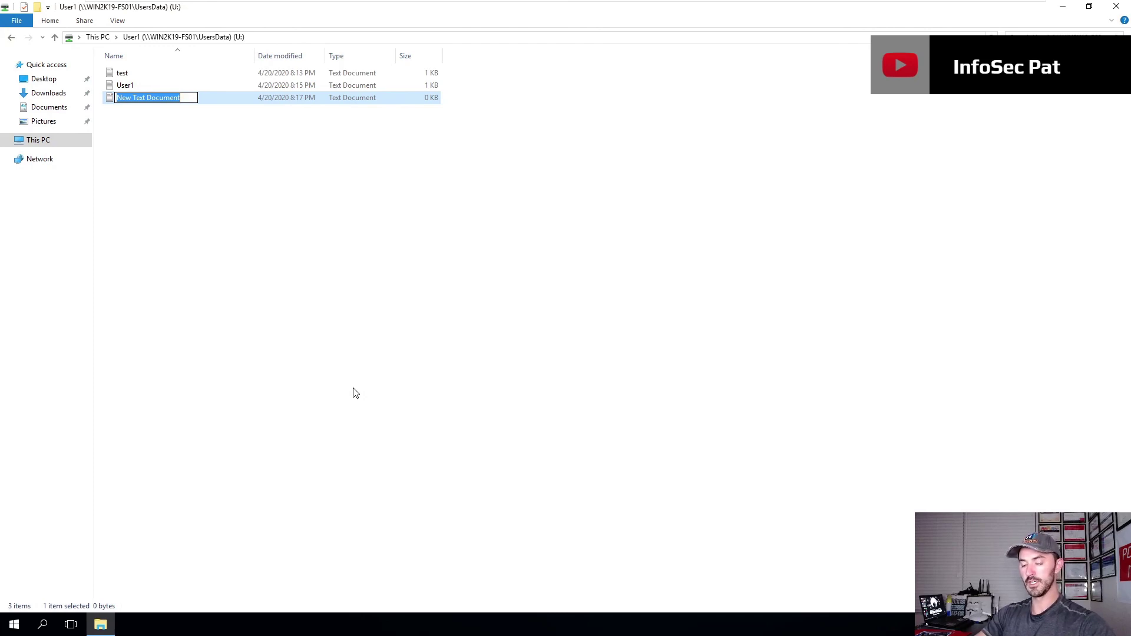
{"action": "type", "text": "SERVER"}
{"action": "key", "text": "Return"}
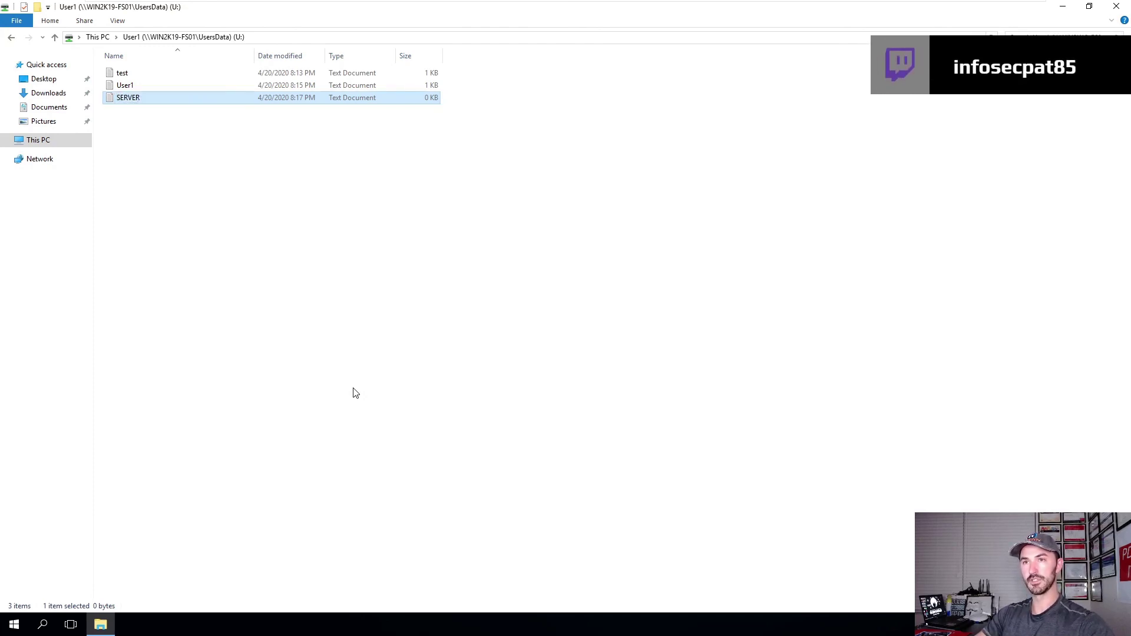
Switch to the Win2k19-FS01 virtual machine and open File Explorer.
{"action": "mouse_move", "coordinate": [561, 6]}
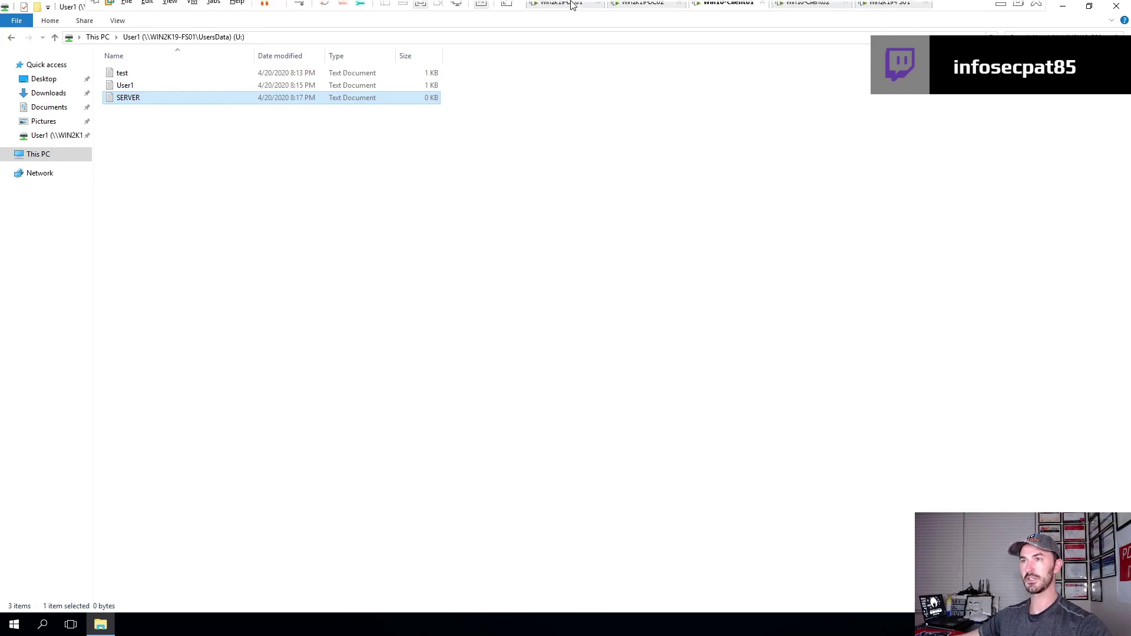
{"action": "left_click", "coordinate": [878, 8]}
{"action": "left_click", "coordinate": [128, 626]}
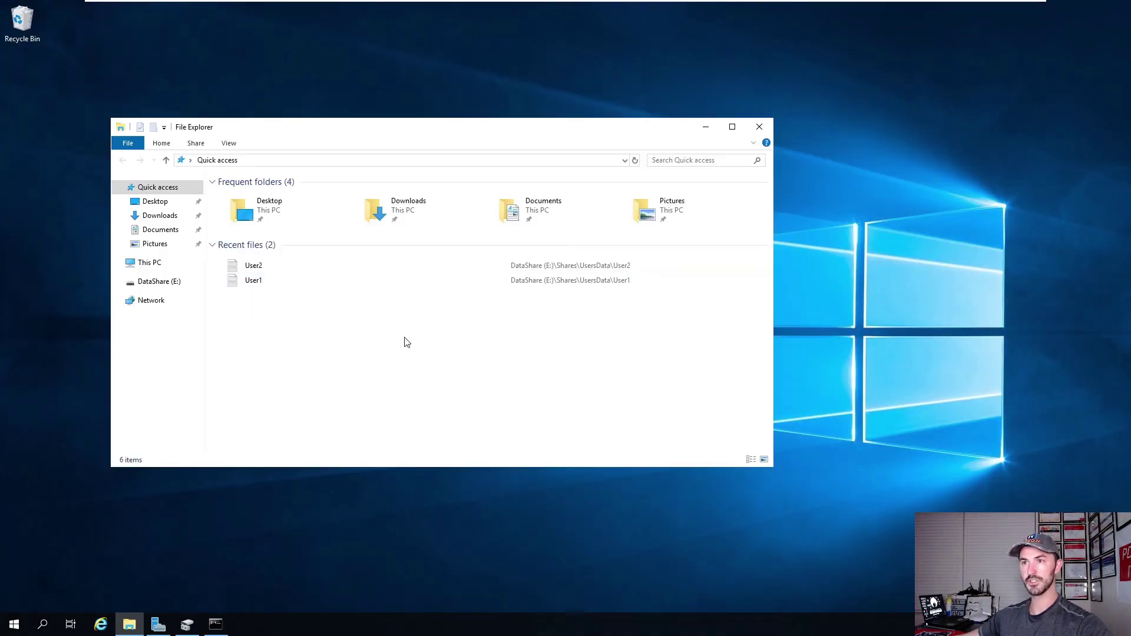
Open and close SERVER.txt in E:\Shares\UsersData\User1, then return to Server Manager.
{"action": "left_click", "coordinate": [162, 282]}
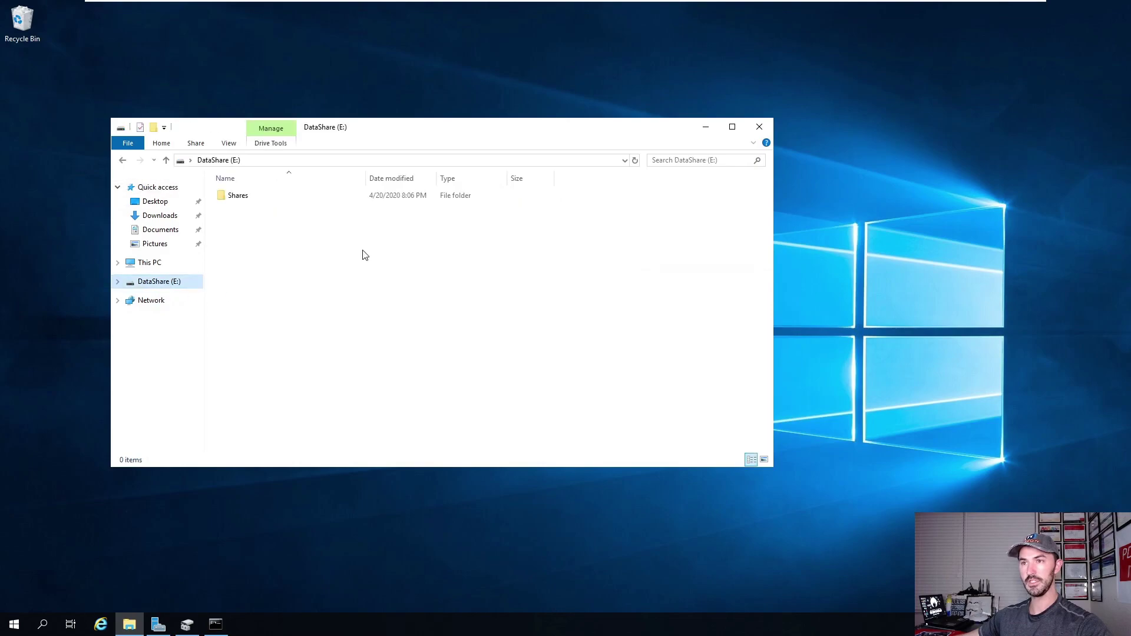
{"action": "double_click", "coordinate": [255, 196]}
{"action": "double_click", "coordinate": [257, 200]}
{"action": "double_click", "coordinate": [253, 198]}
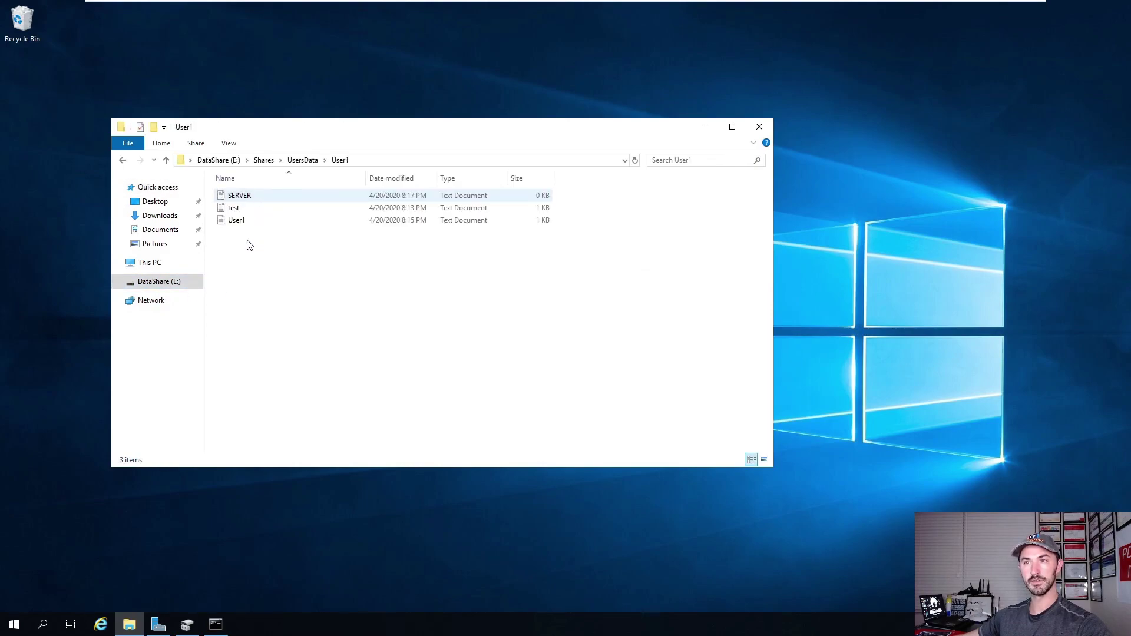
{"action": "double_click", "coordinate": [239, 195]}
{"action": "left_click", "coordinate": [862, 38]}
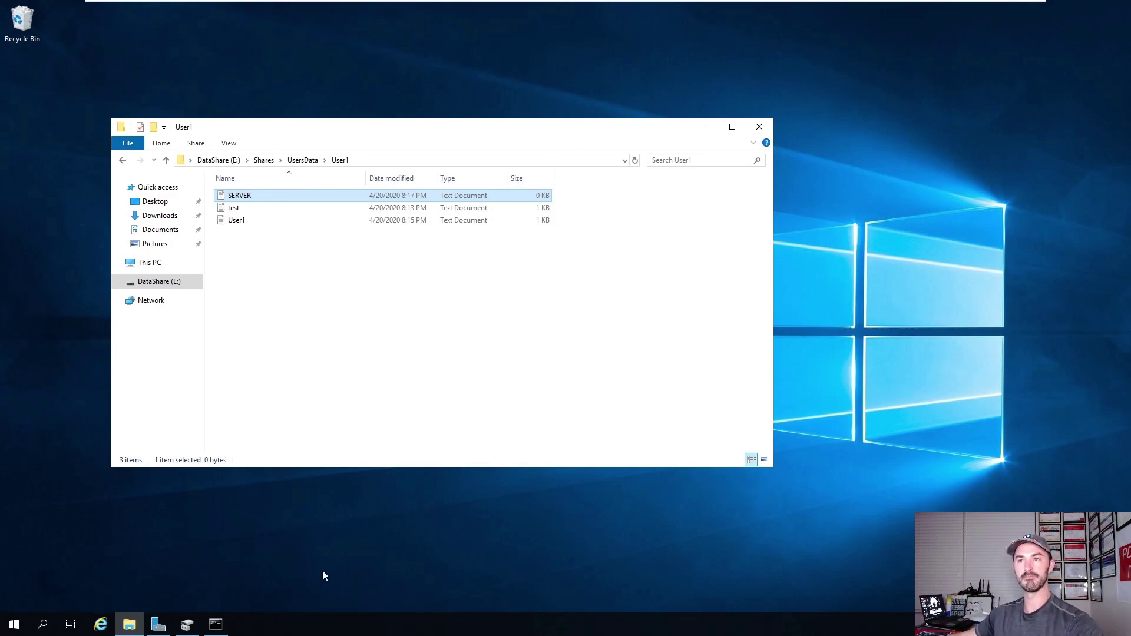
{"action": "left_click", "coordinate": [158, 624]}
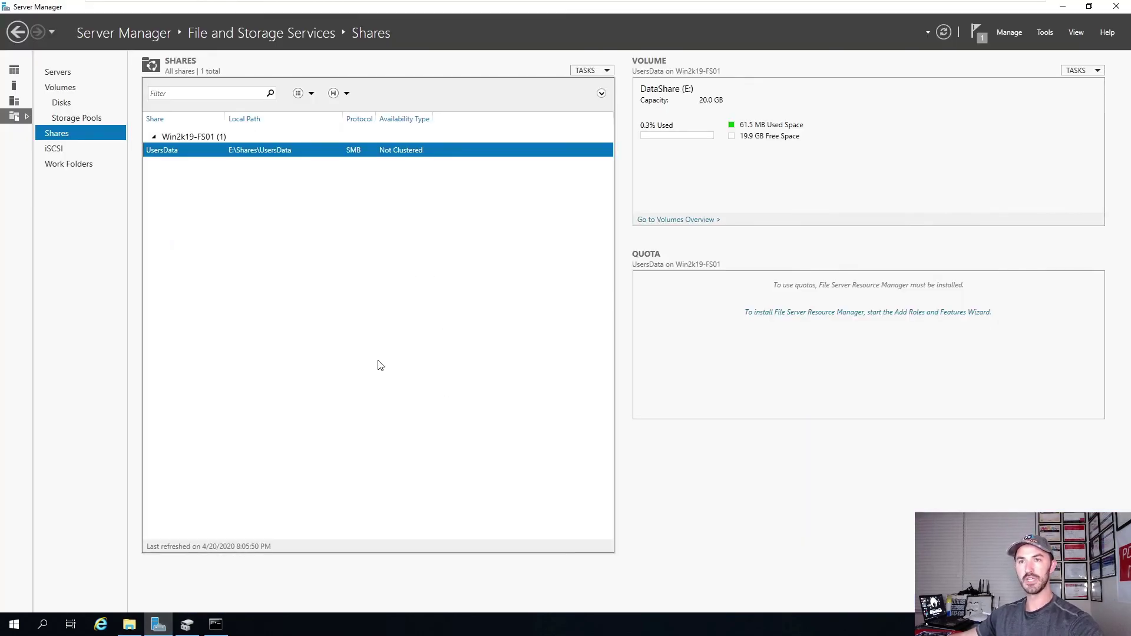
Start an SMB Share - Quick on volume E: named IT, described 'Tools for IT team 2020.'.
{"action": "right_click", "coordinate": [253, 250]}
{"action": "left_click", "coordinate": [270, 260]}
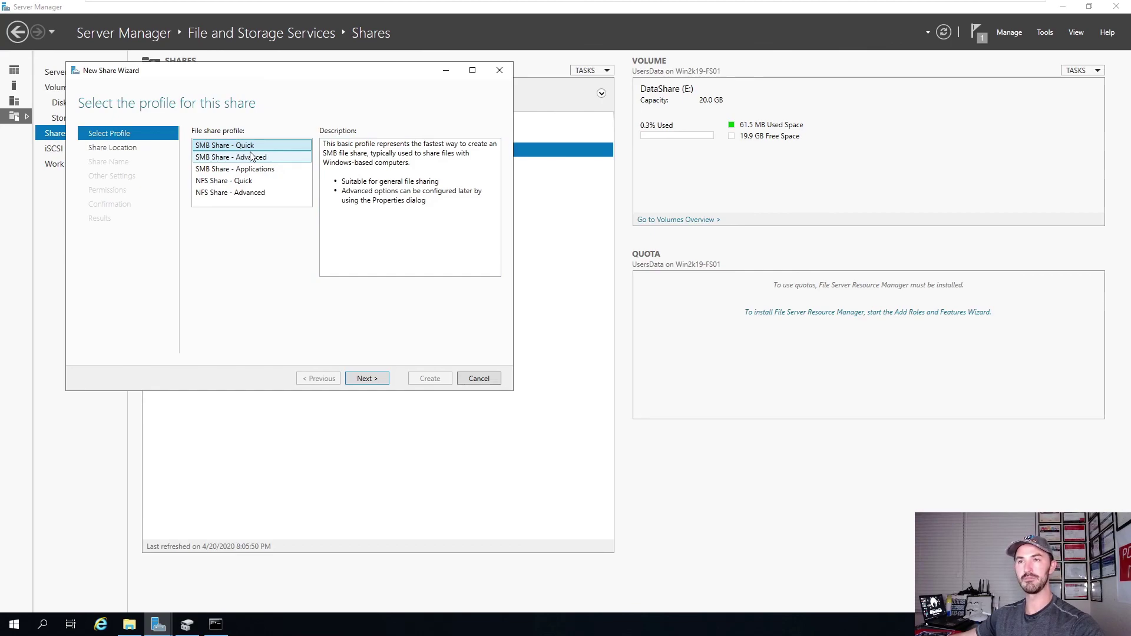
{"action": "left_click", "coordinate": [369, 377]}
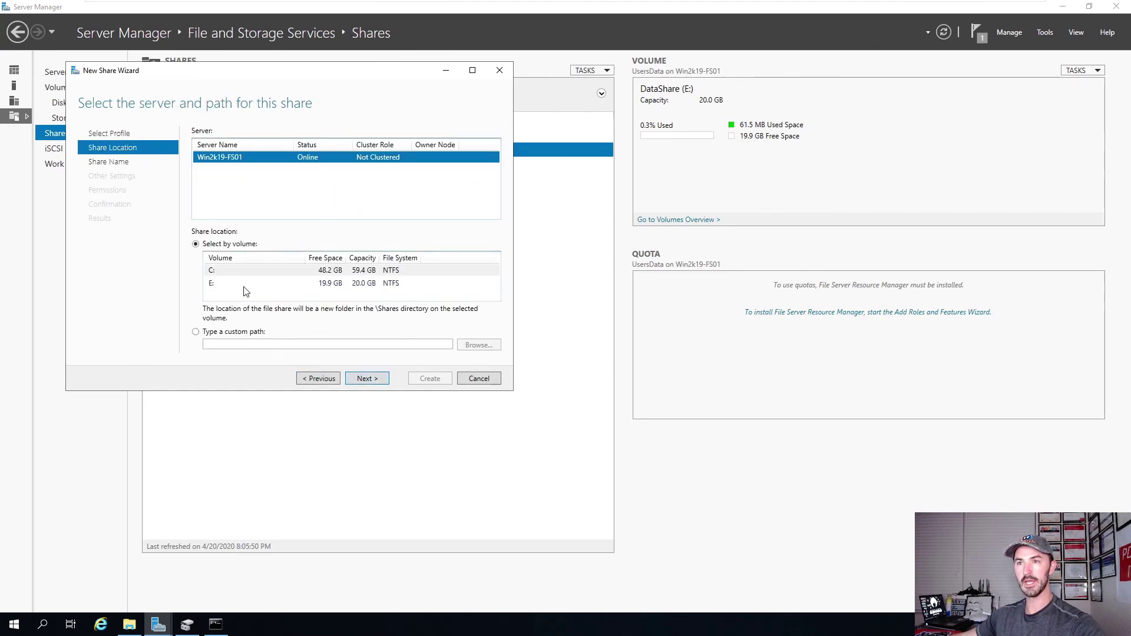
{"action": "left_click", "coordinate": [224, 286]}
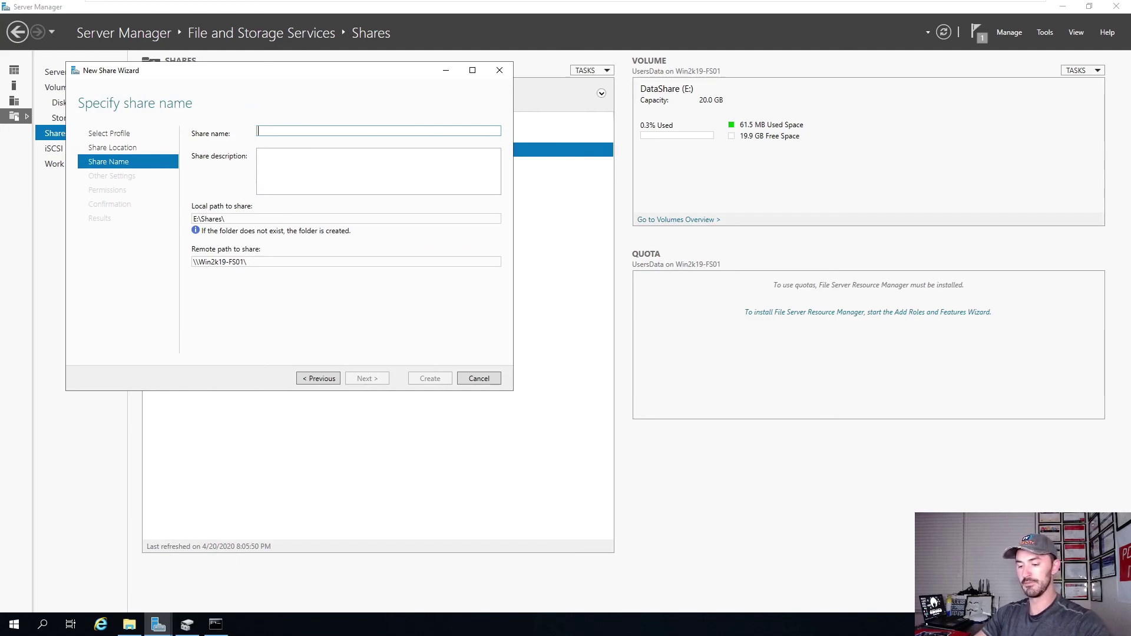
{"action": "type", "text": "AD"}
{"action": "key", "text": "BackSpace"}
{"action": "key", "text": "BackSpace"}
{"action": "key", "text": "BackSpace"}
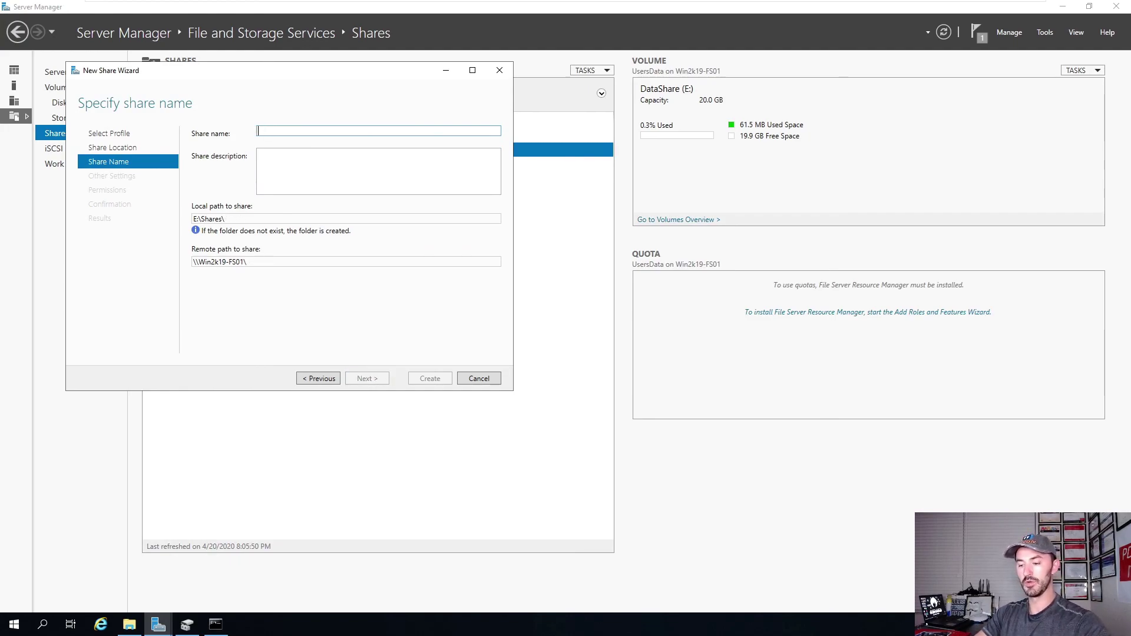
{"action": "type", "text": "ITTOo"}
{"action": "key", "text": "BackSpace"}
{"action": "key", "text": "BackSpace"}
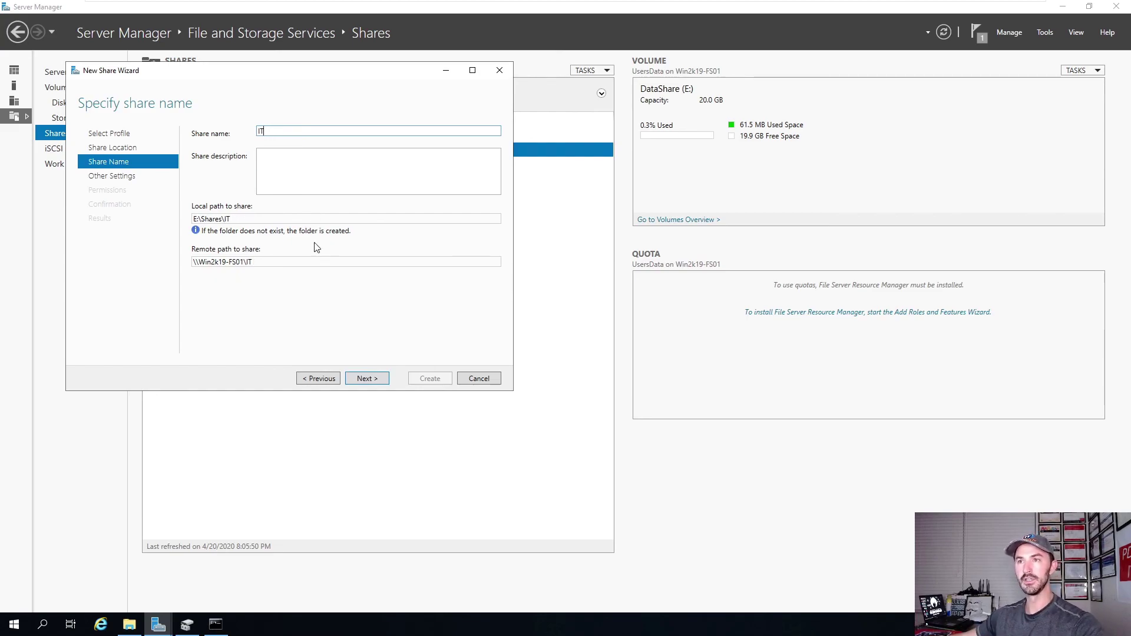
{"action": "key", "text": "Tab"}
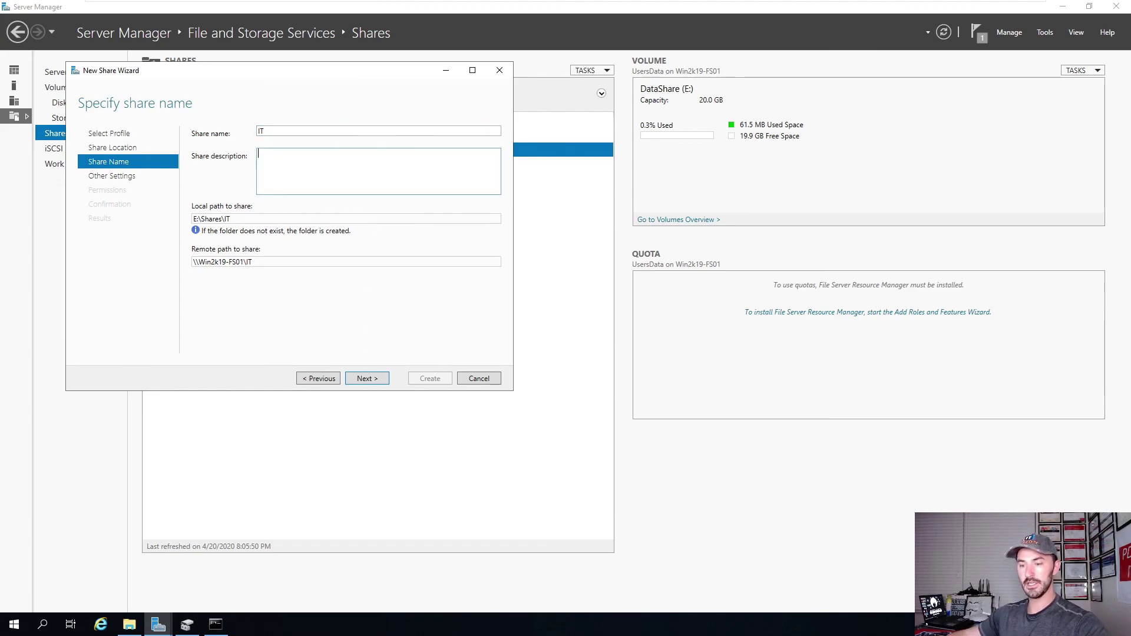
{"action": "type", "text": "Tools for IT team"}
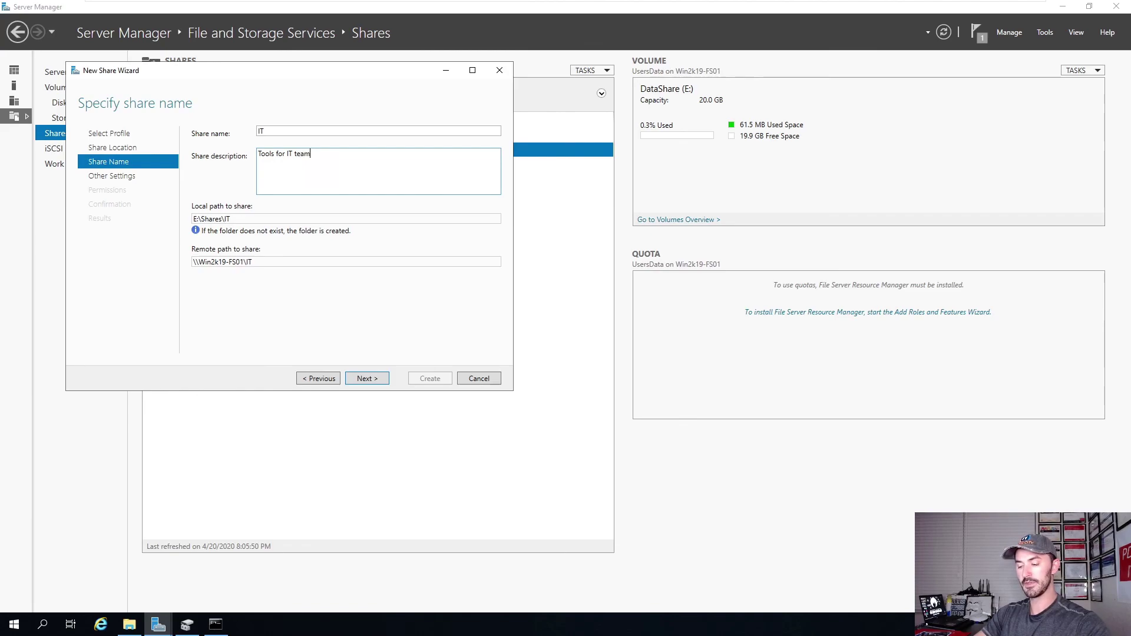
{"action": "type", "text": " 2020."}
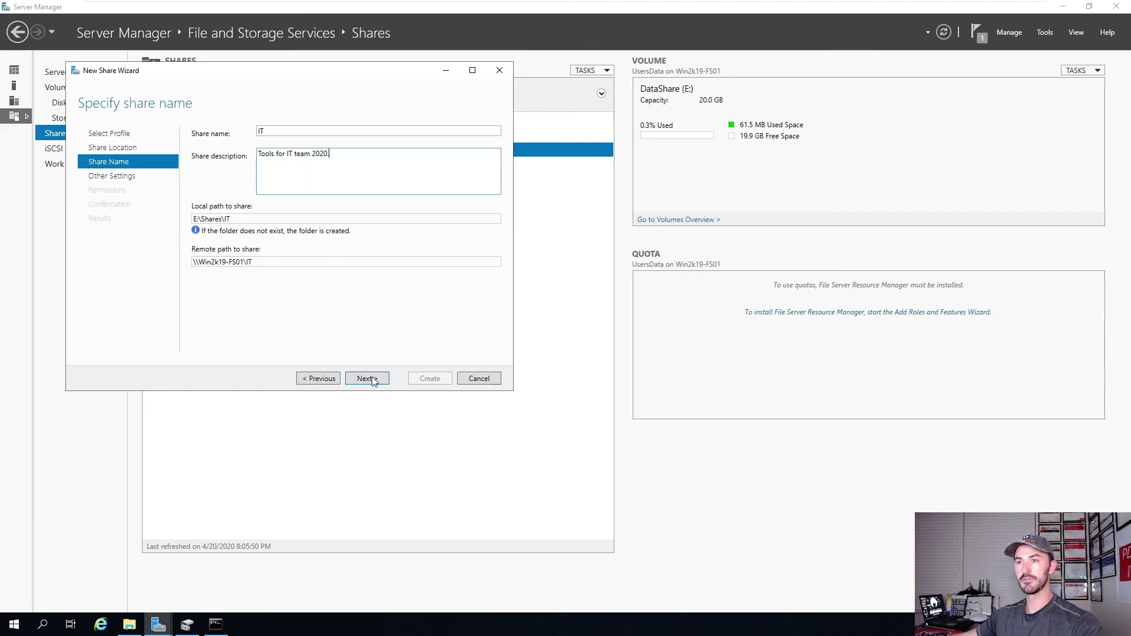
Keep default settings and permissions, create the IT share, and close the wizard.
{"action": "left_click", "coordinate": [367, 378]}
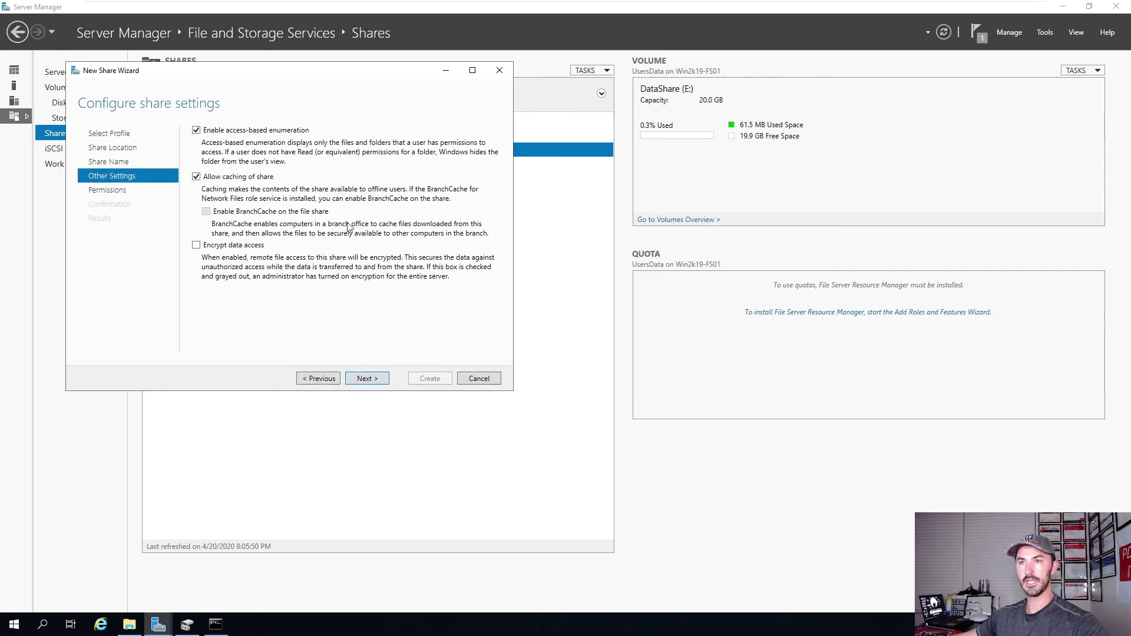
{"action": "left_click", "coordinate": [374, 382]}
{"action": "left_click", "coordinate": [370, 381]}
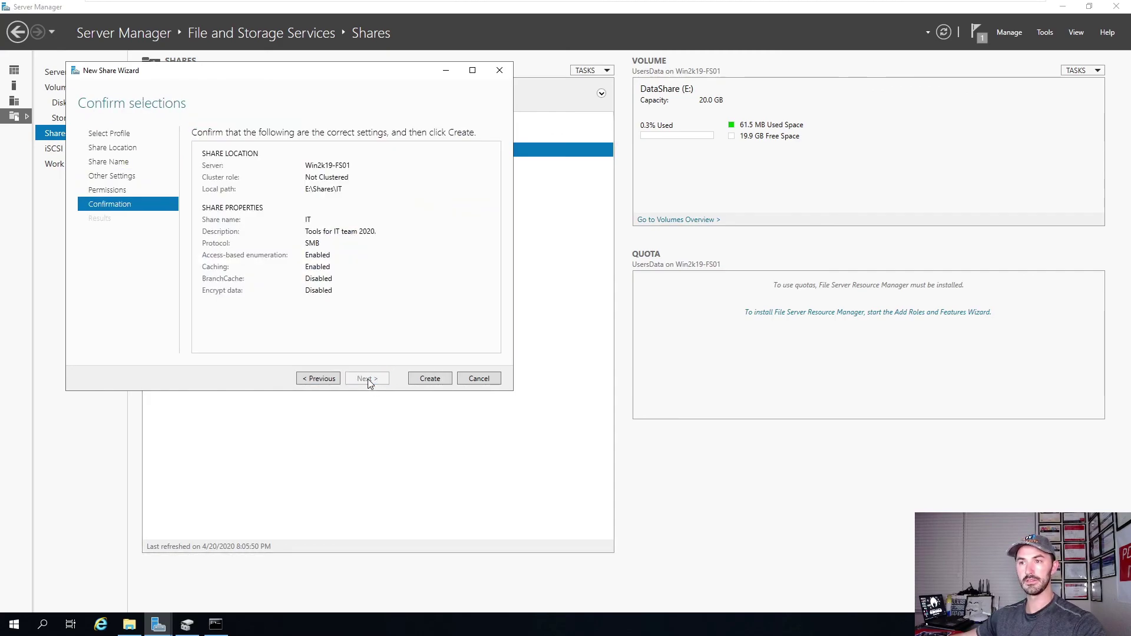
{"action": "left_click", "coordinate": [422, 382]}
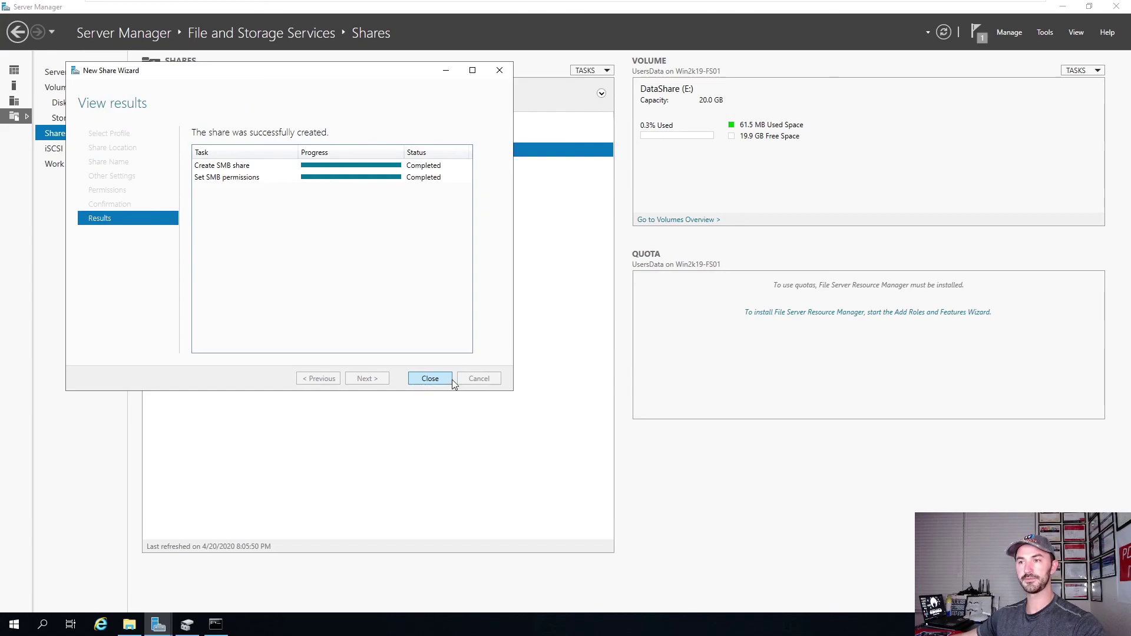
{"action": "left_click", "coordinate": [447, 381]}
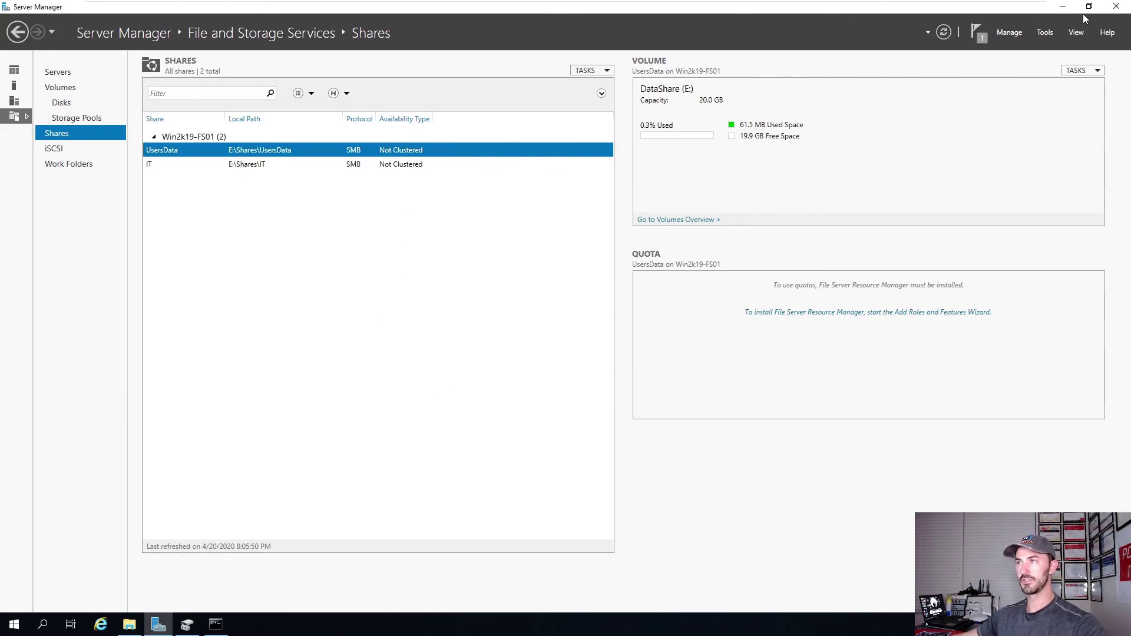
Open the empty IT share via \\win2k19-fs01, then maximise the PowerPoint deck on the host.
{"action": "left_click", "coordinate": [129, 624]}
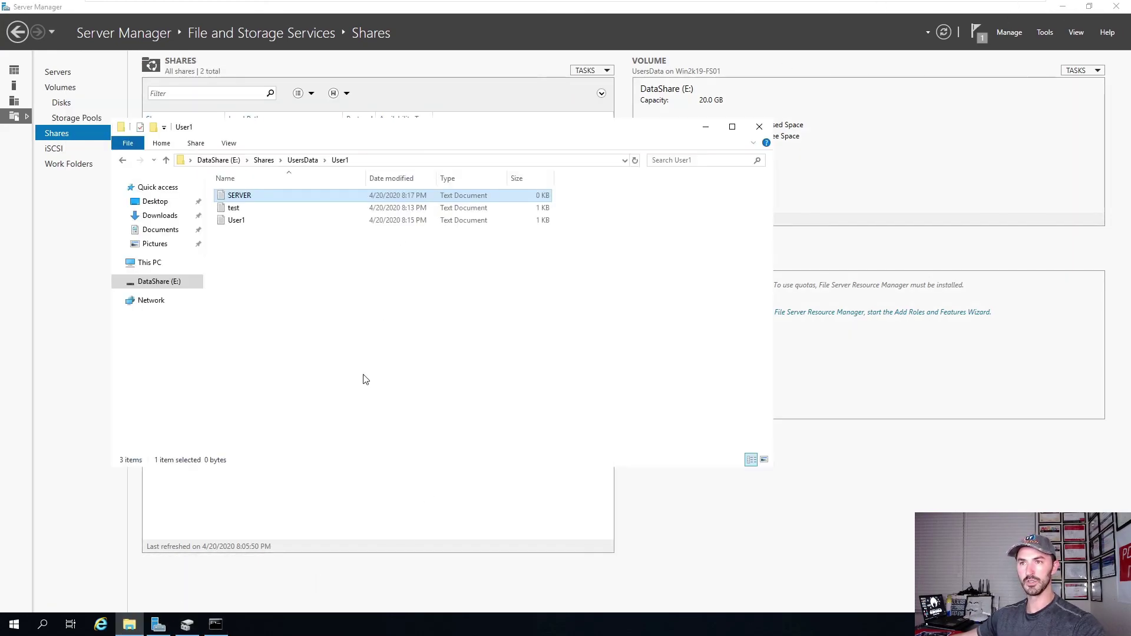
{"action": "left_click", "coordinate": [1056, 7]}
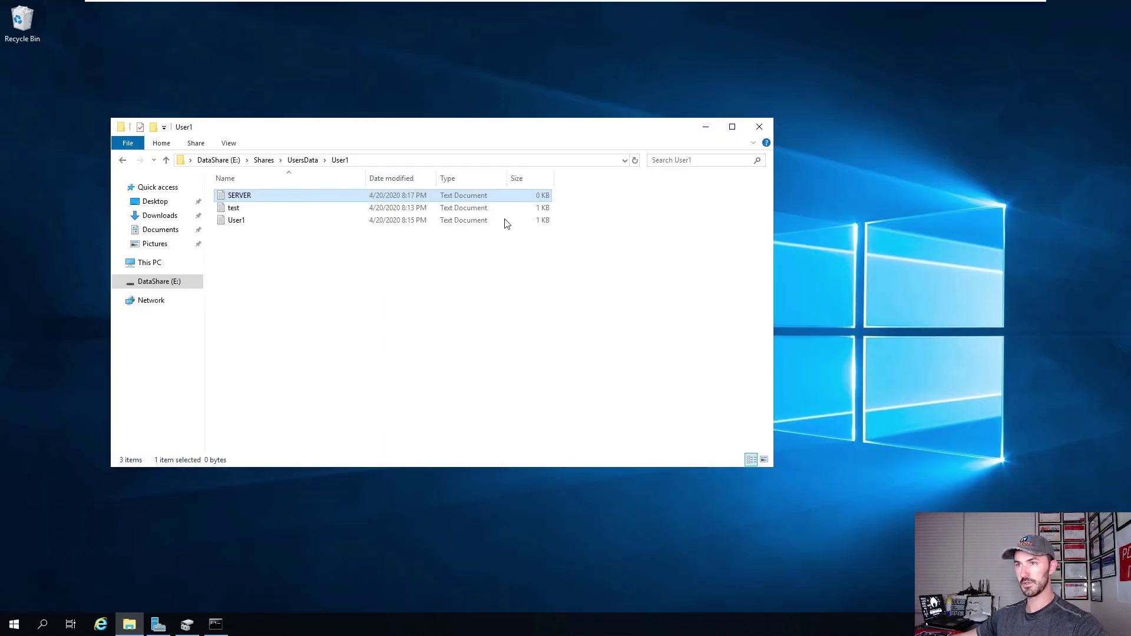
{"action": "double_click", "coordinate": [441, 129]}
{"action": "left_click", "coordinate": [298, 39]}
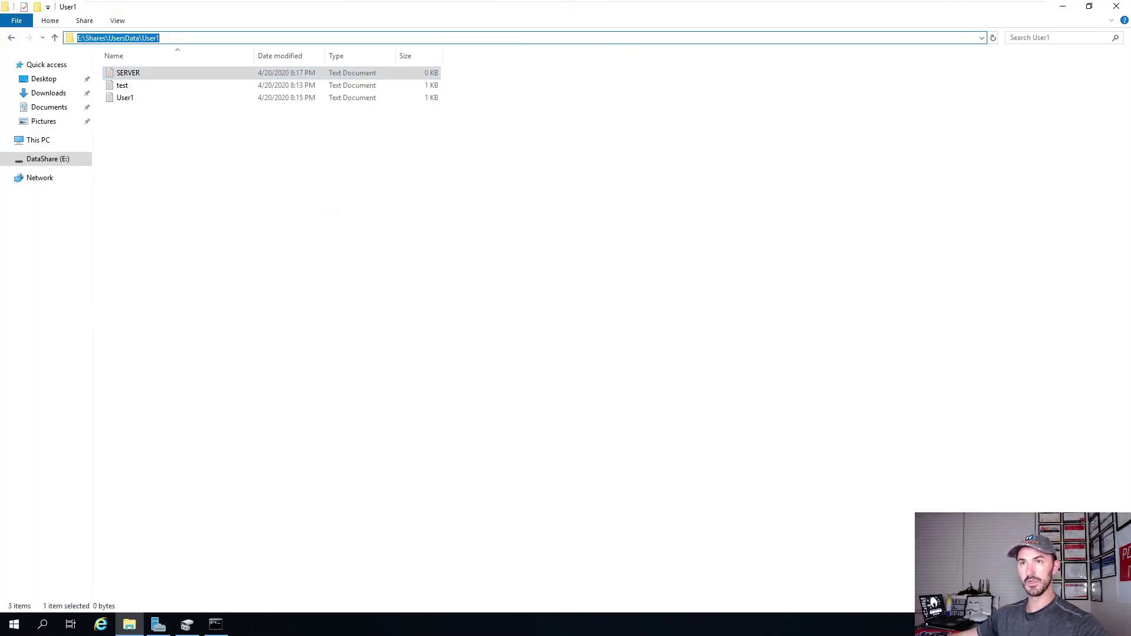
{"action": "type", "text": "\\\\"}
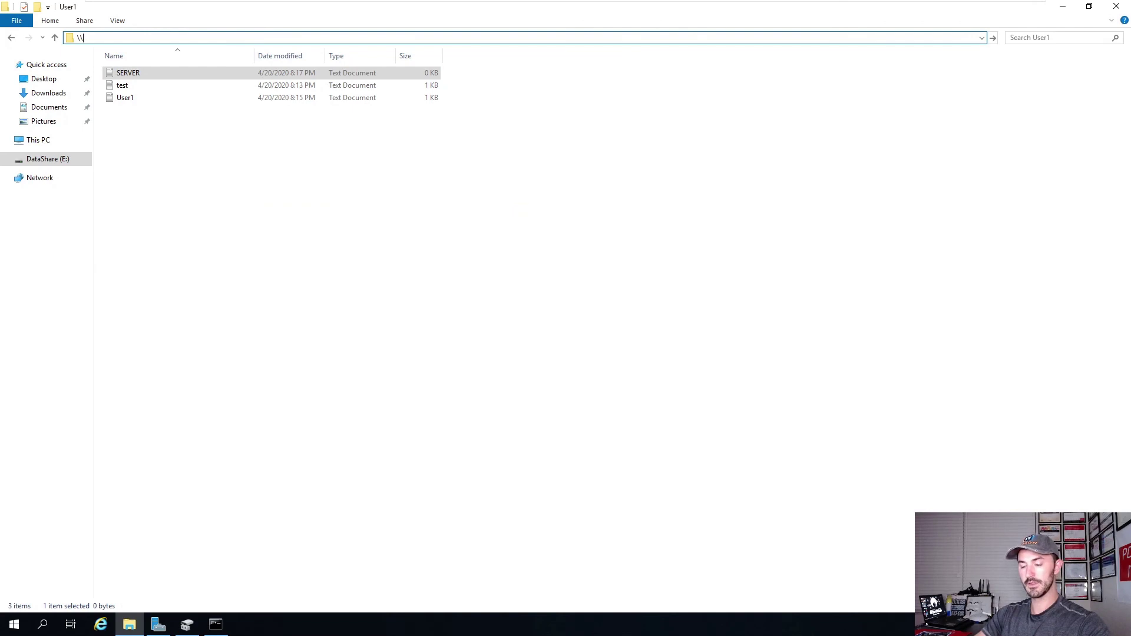
{"action": "type", "text": "win"}
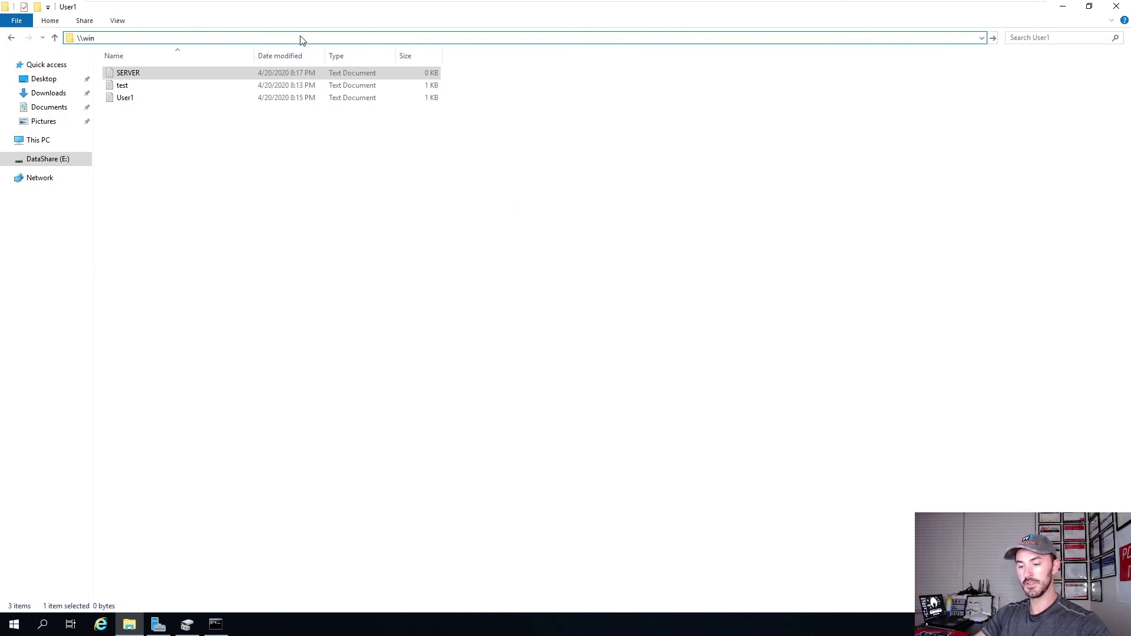
{"action": "type", "text": "2k"}
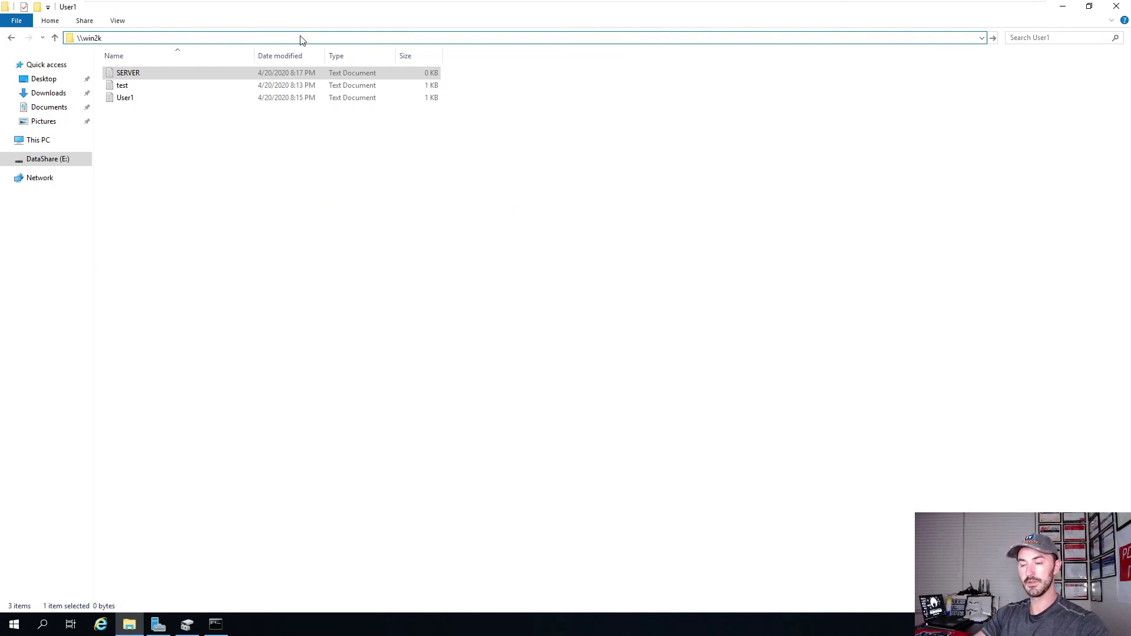
{"action": "type", "text": "19-"}
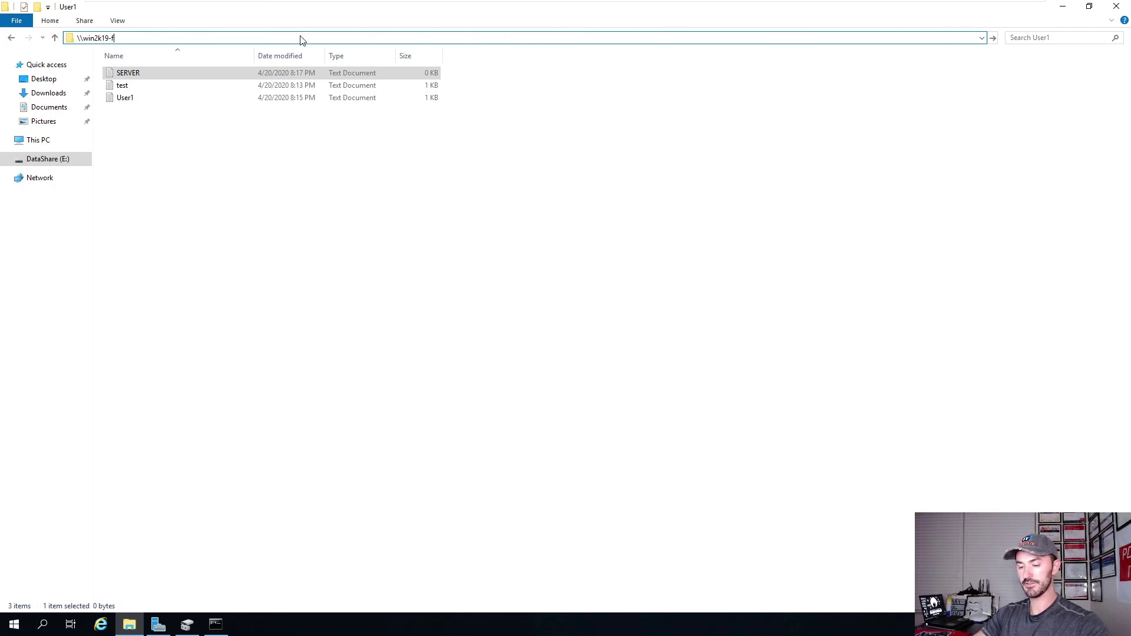
{"action": "type", "text": "fs01"}
{"action": "key", "text": "Return"}
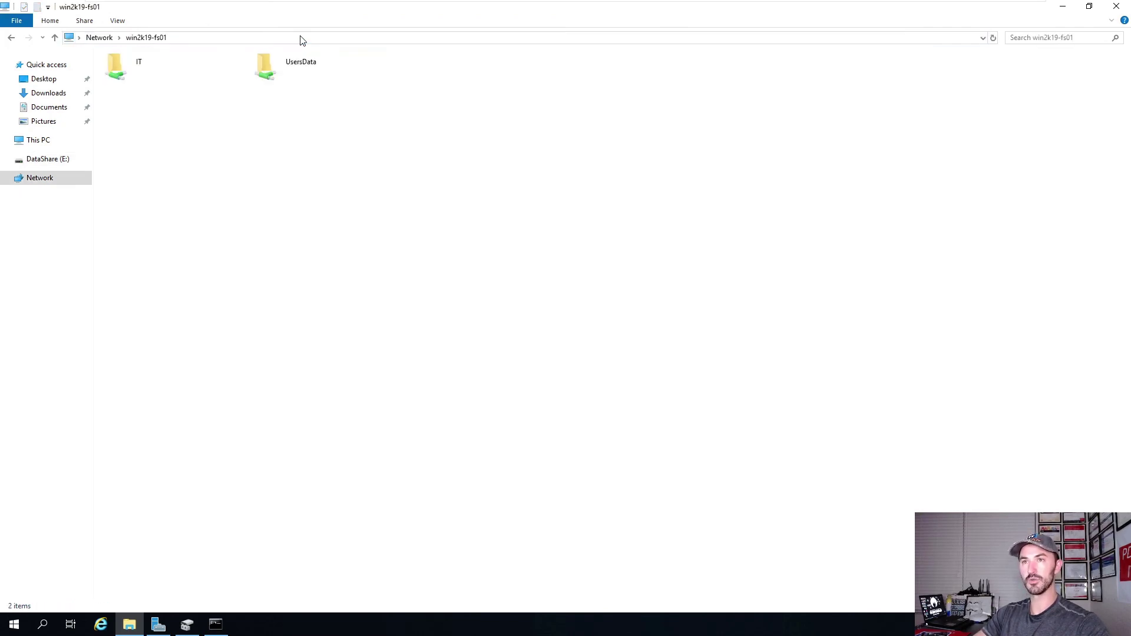
{"action": "double_click", "coordinate": [141, 78]}
{"action": "key", "text": "alt+d"}
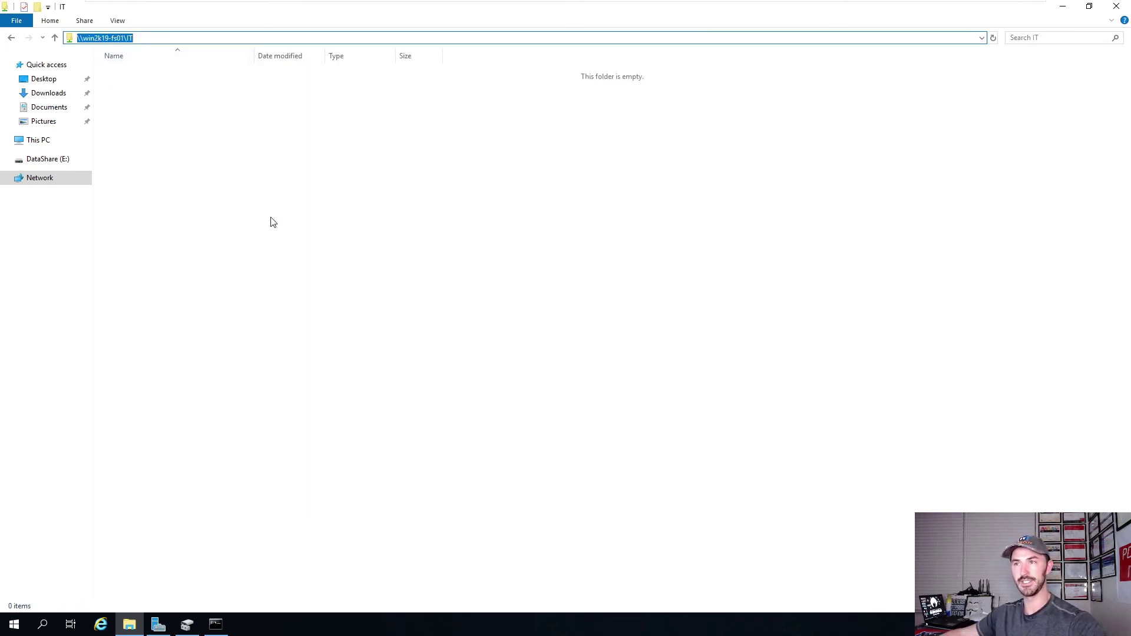
{"action": "left_click", "coordinate": [355, 306]}
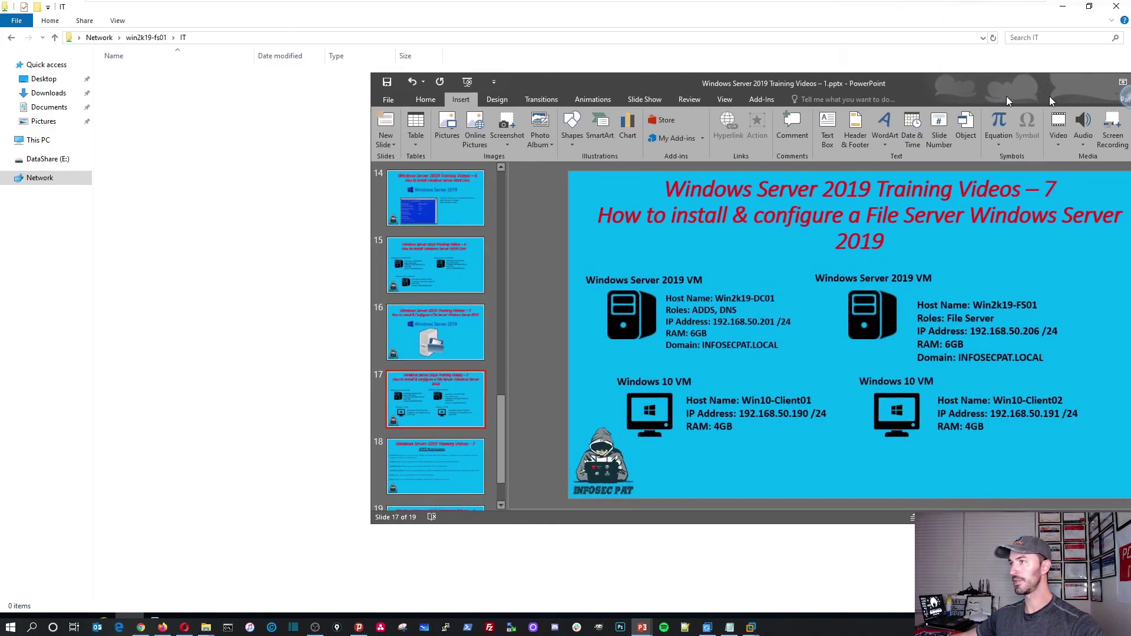
{"action": "left_click_drag", "start_coordinate": [1041, 89], "coordinate": [871, 89]}
{"action": "double_click", "coordinate": [872, 83]}
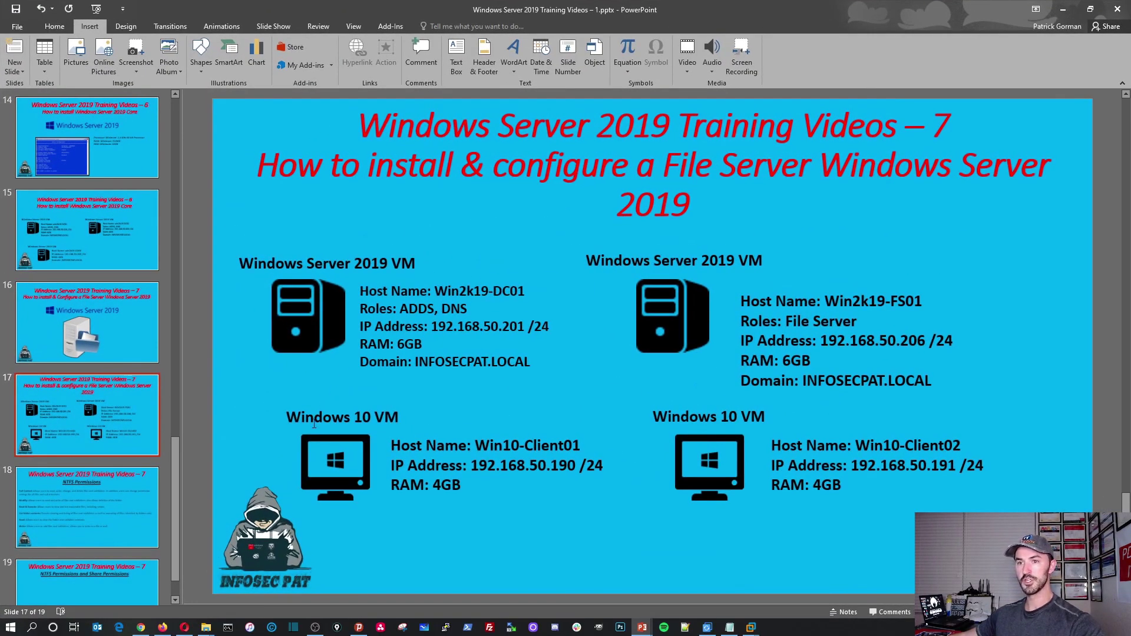